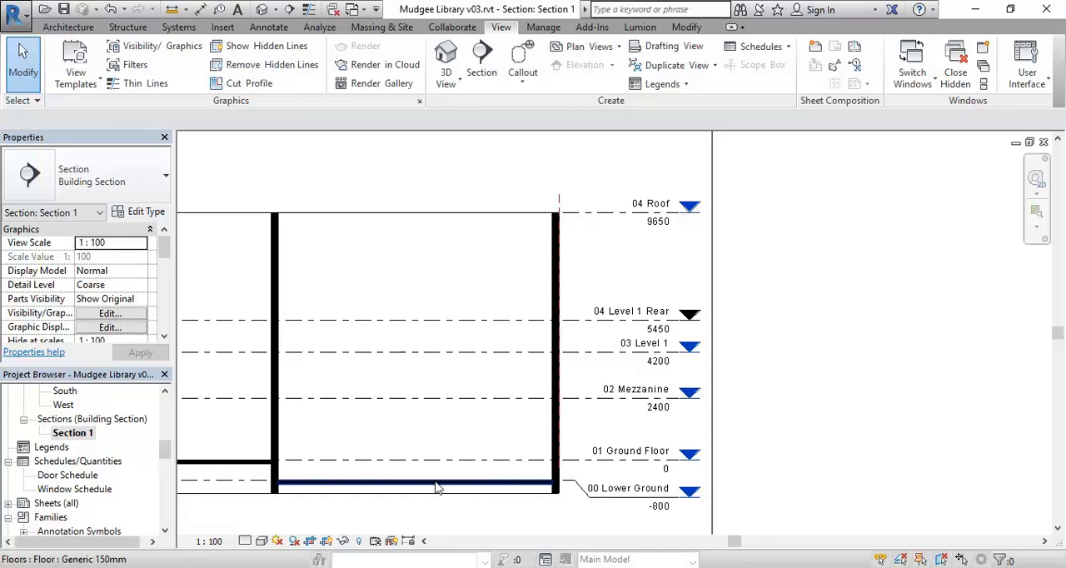
Examine Section 1 from the 00 Lower Ground level and its floor up to the roof level
left_click(610, 496)
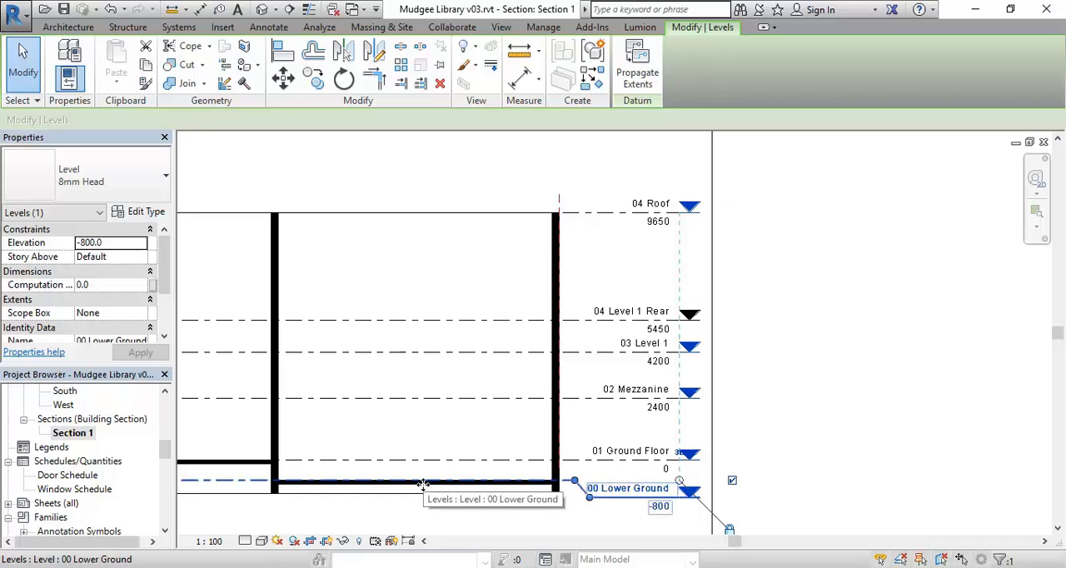
left_click(809, 475)
scroll(514, 341, "down", 1)
middle_click_drag(511, 319, 619, 392)
scroll(739, 317, "up", 2)
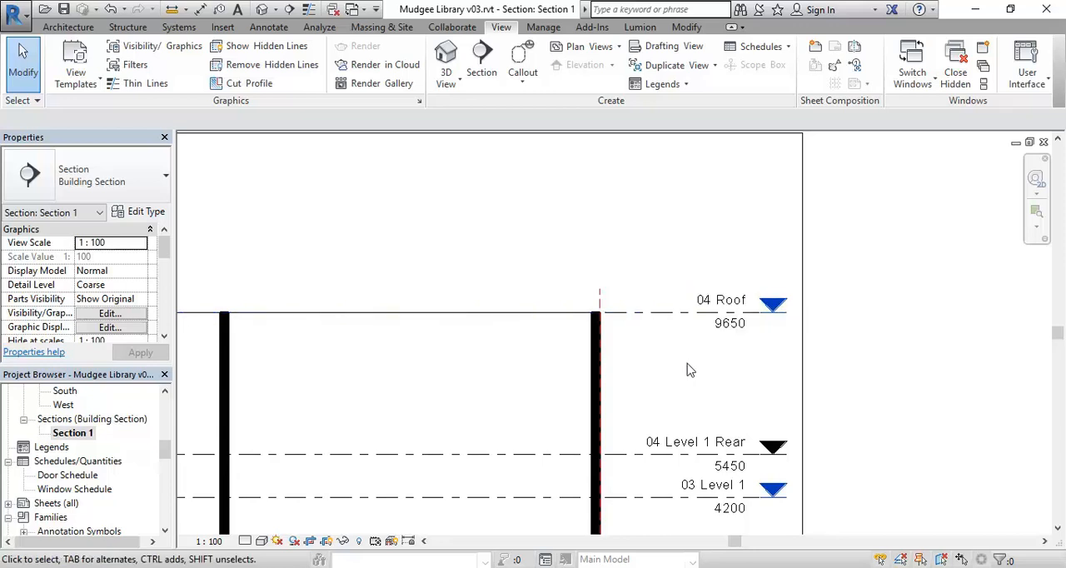
scroll(688, 369, "down", 2)
middle_click_drag(688, 369, 802, 328)
scroll(802, 335, "down", 1)
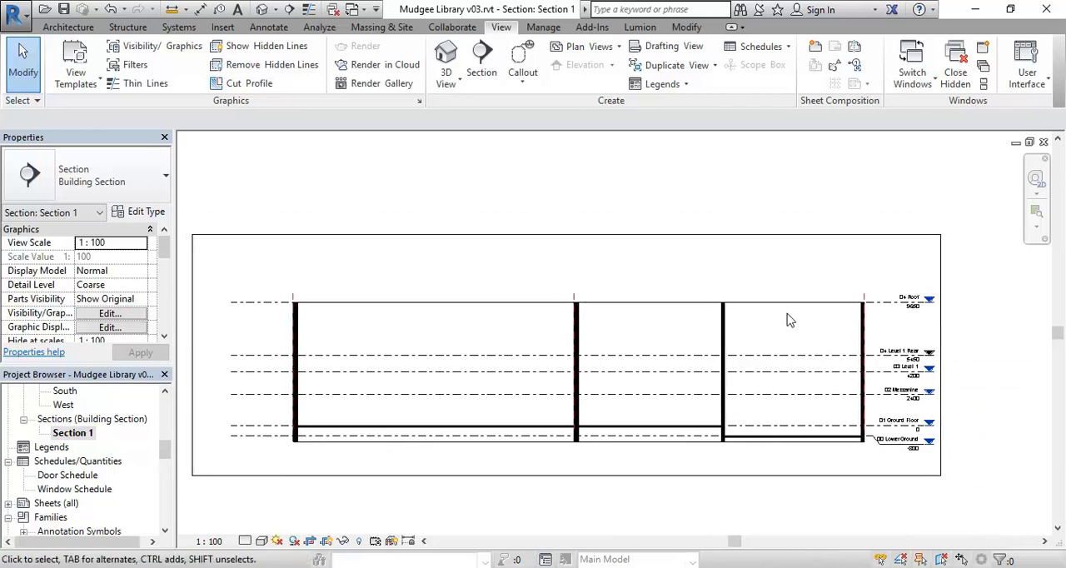
middle_click_drag(480, 357, 471, 354)
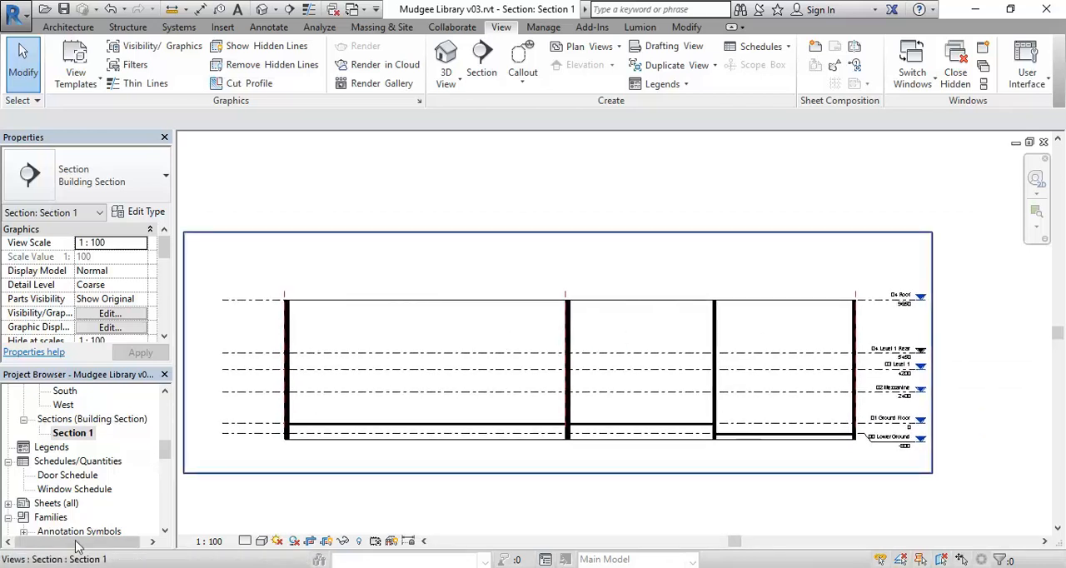
Switch to the web browser and load the Google home page in a new tab
mouse_move(95, 567)
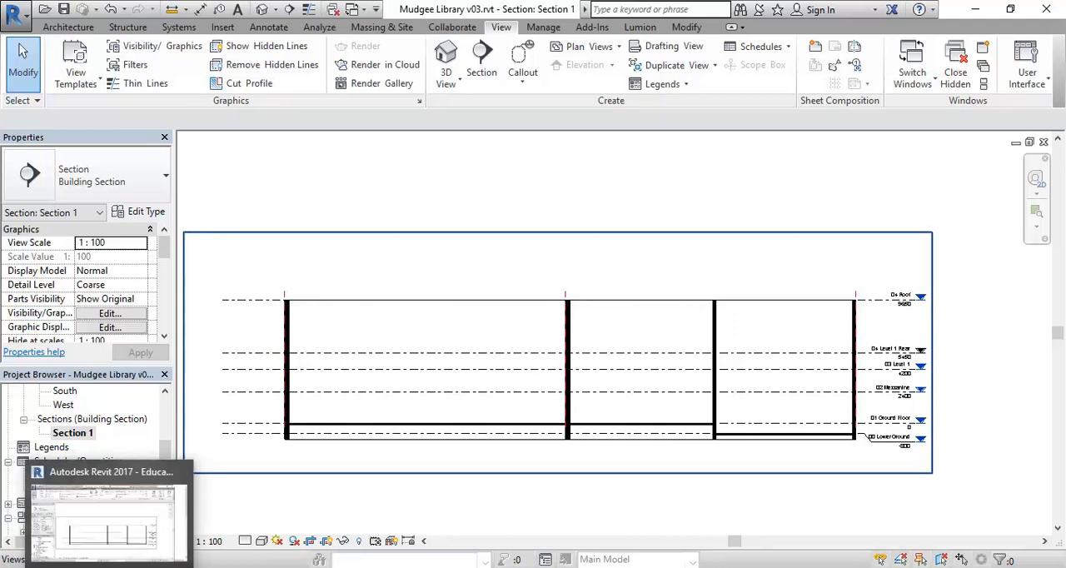
left_click(103, 534)
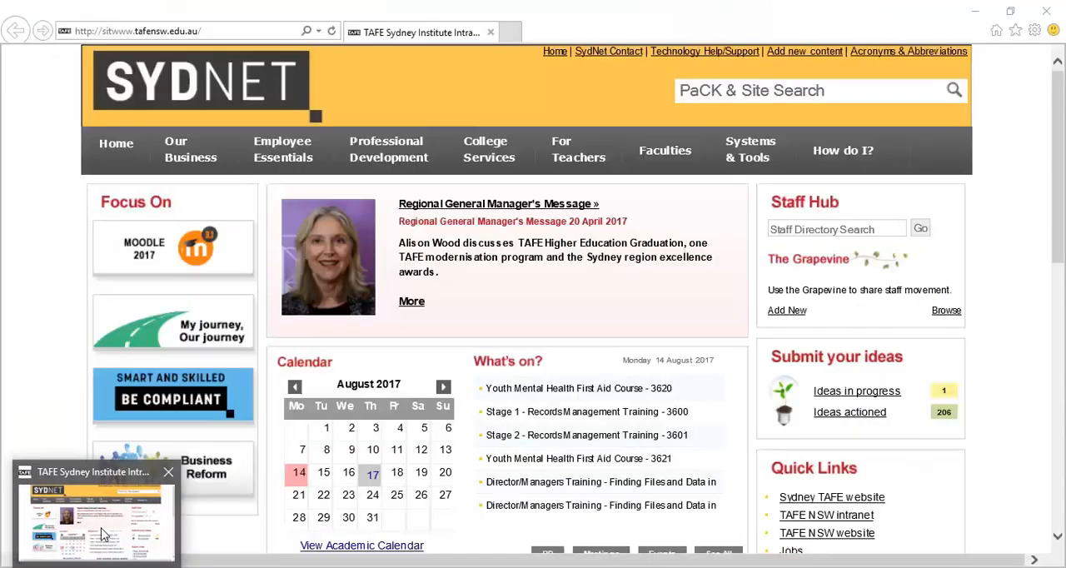
left_click(513, 33)
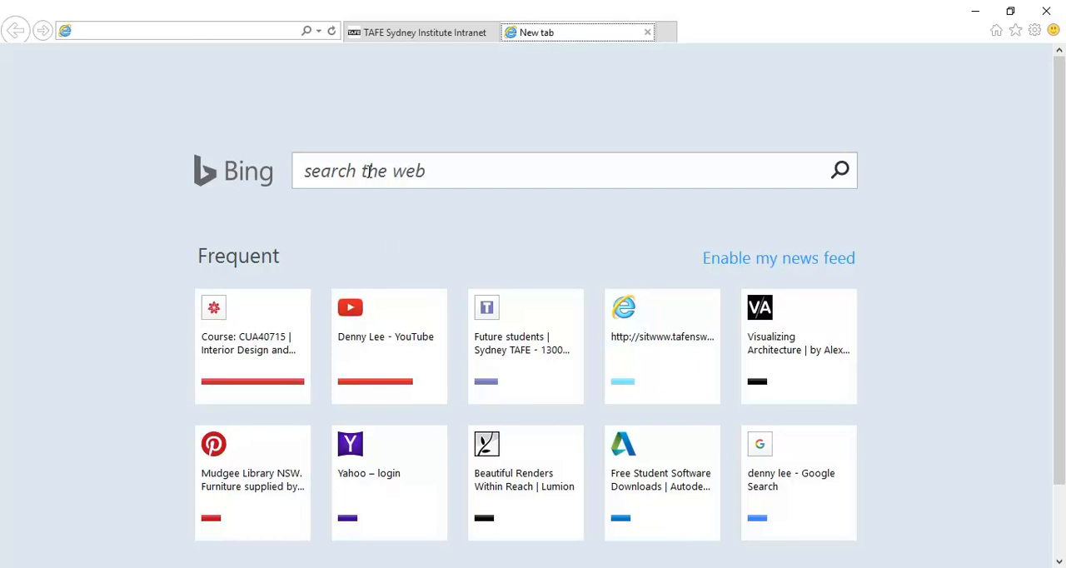
left_click(193, 29)
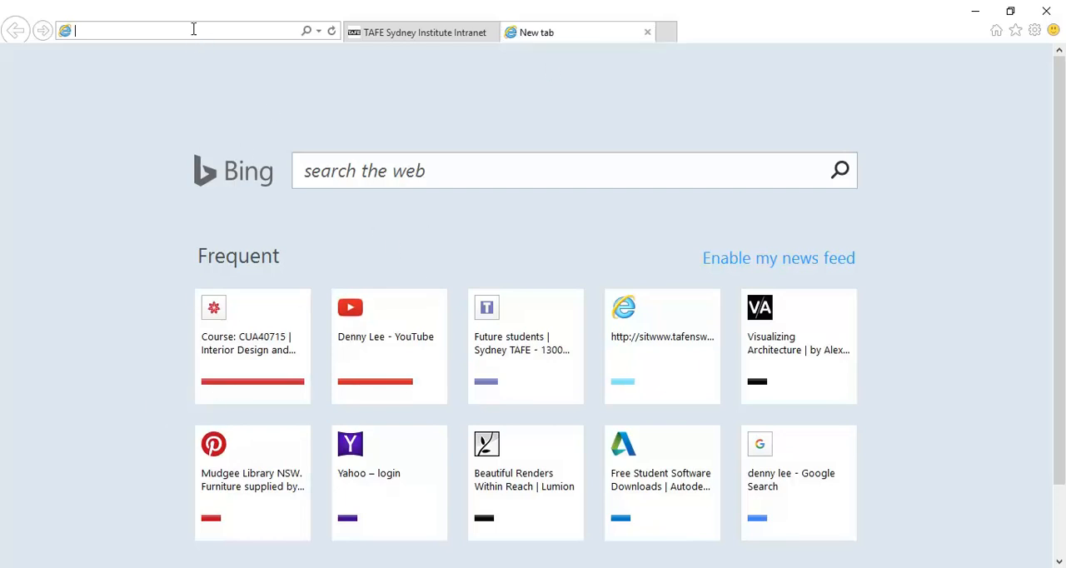
type("google.com.au/")
key("Return")
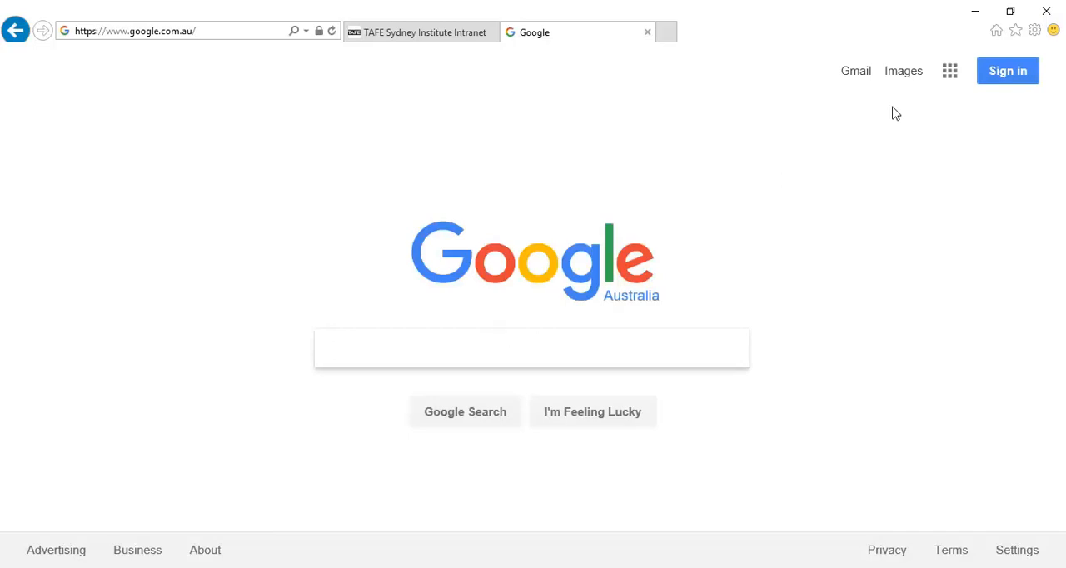
left_click(951, 75)
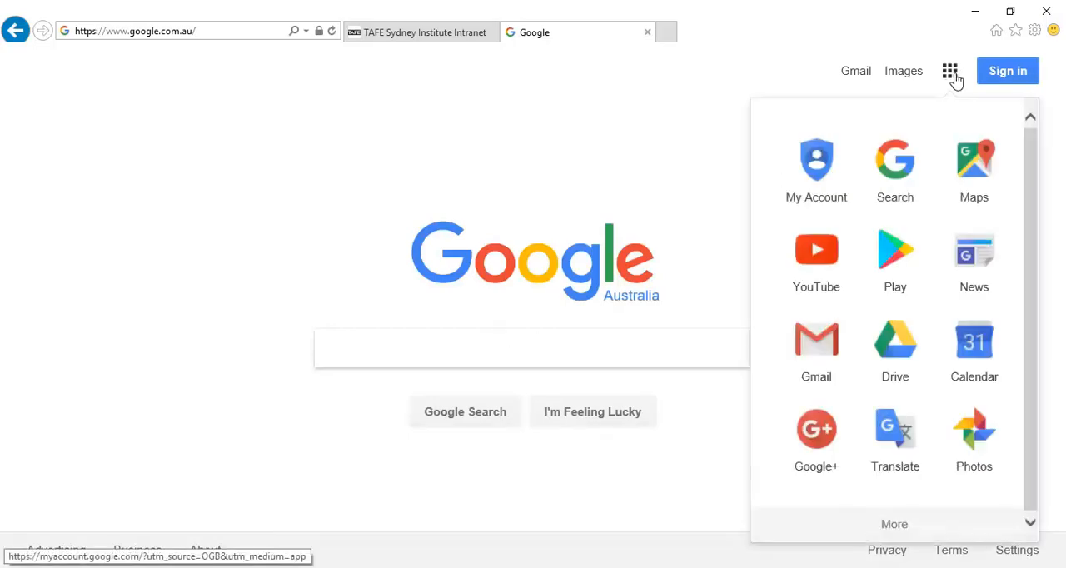
left_click(976, 157)
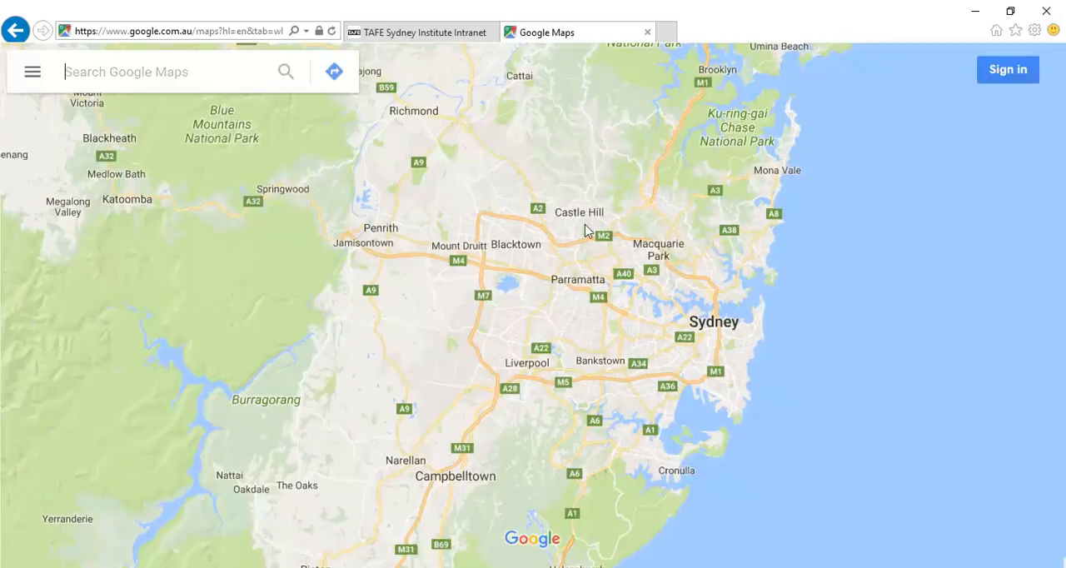
left_click_drag(842, 321, 905, 343)
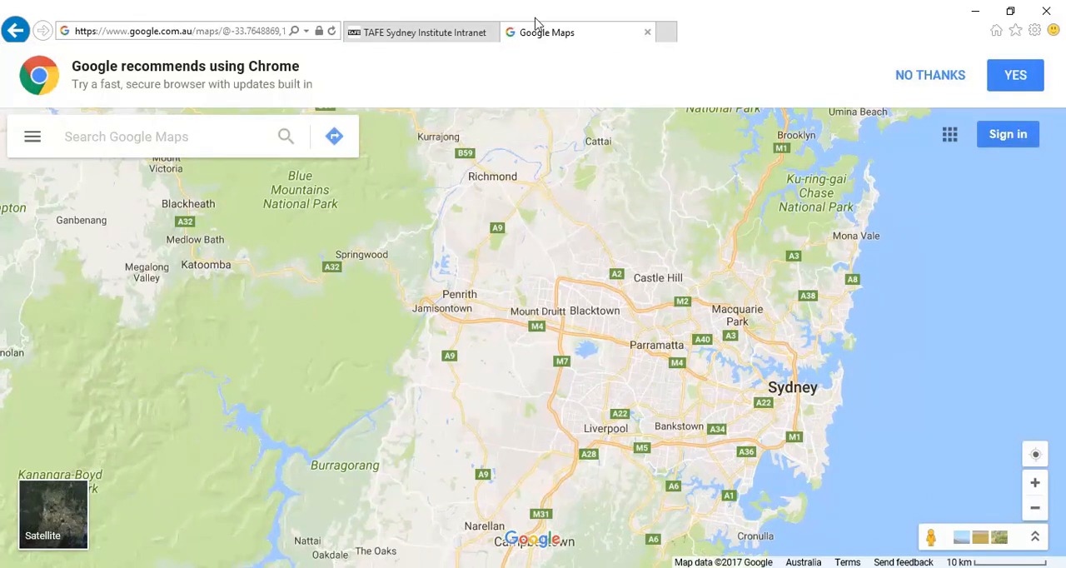
left_click(12, 31)
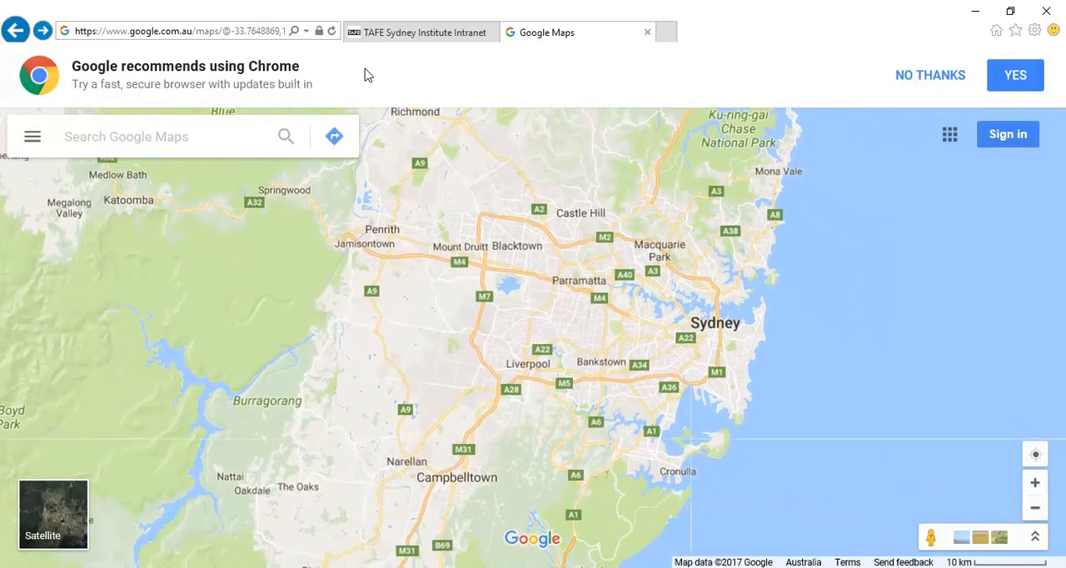
left_click(16, 32)
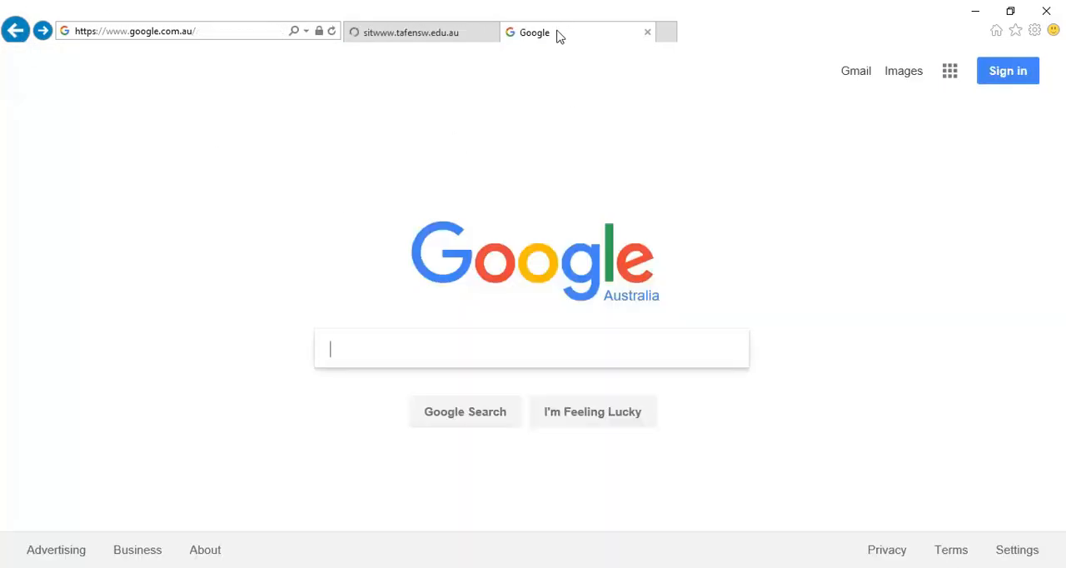
Search Google for "six maps"
left_click(463, 352)
type("six")
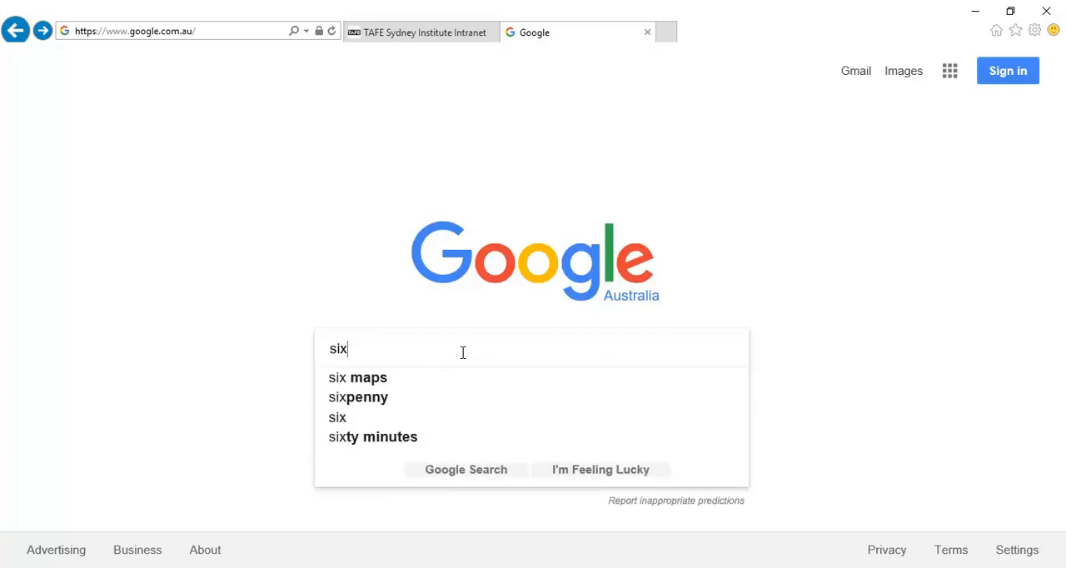
type("m")
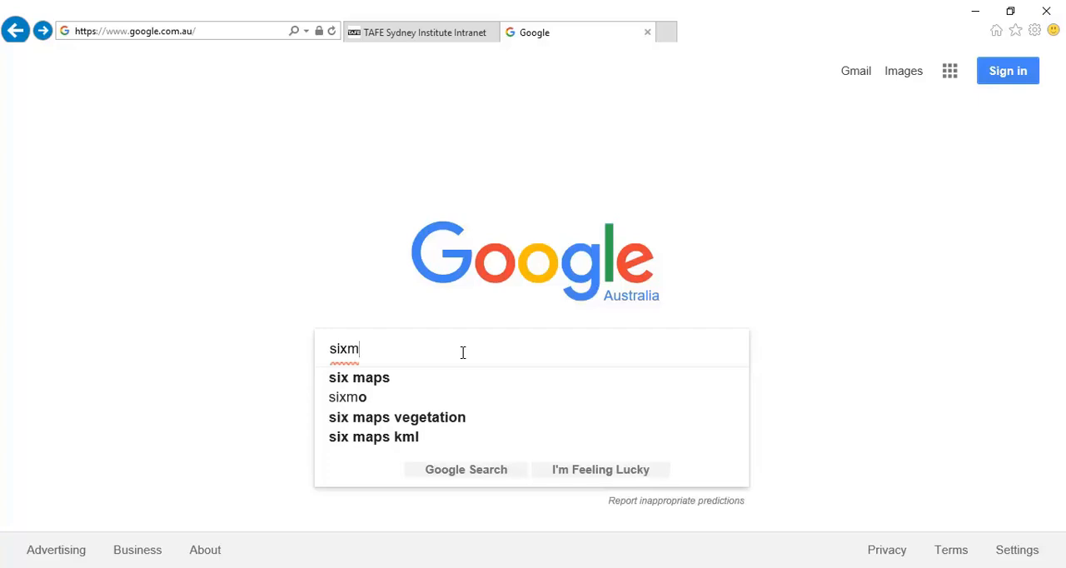
key("Down")
key("Return")
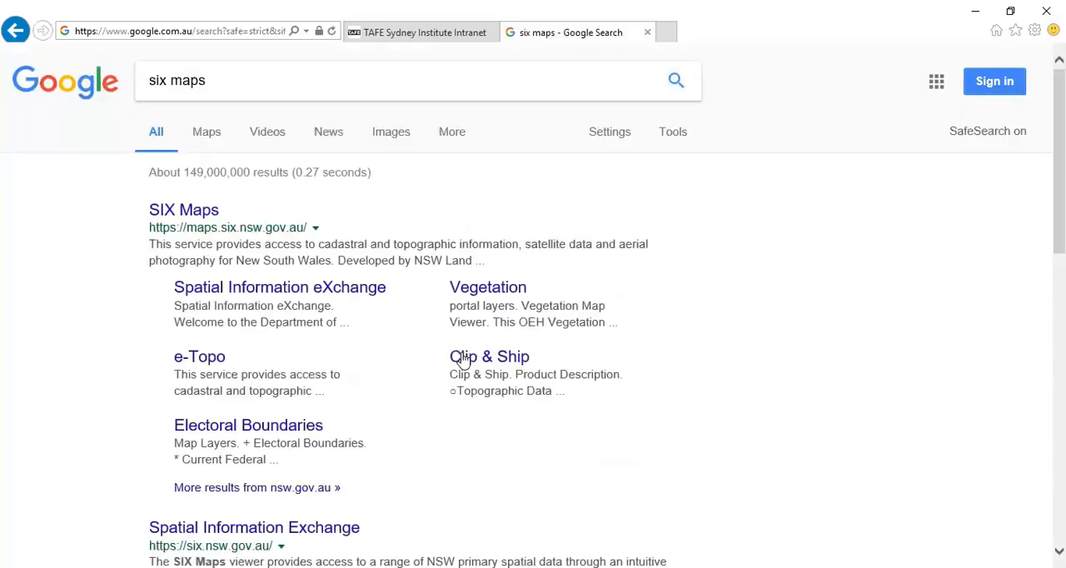
Open the SIX Maps site from the search results in its own tab and dismiss the welcome dialog
middle_click(163, 209)
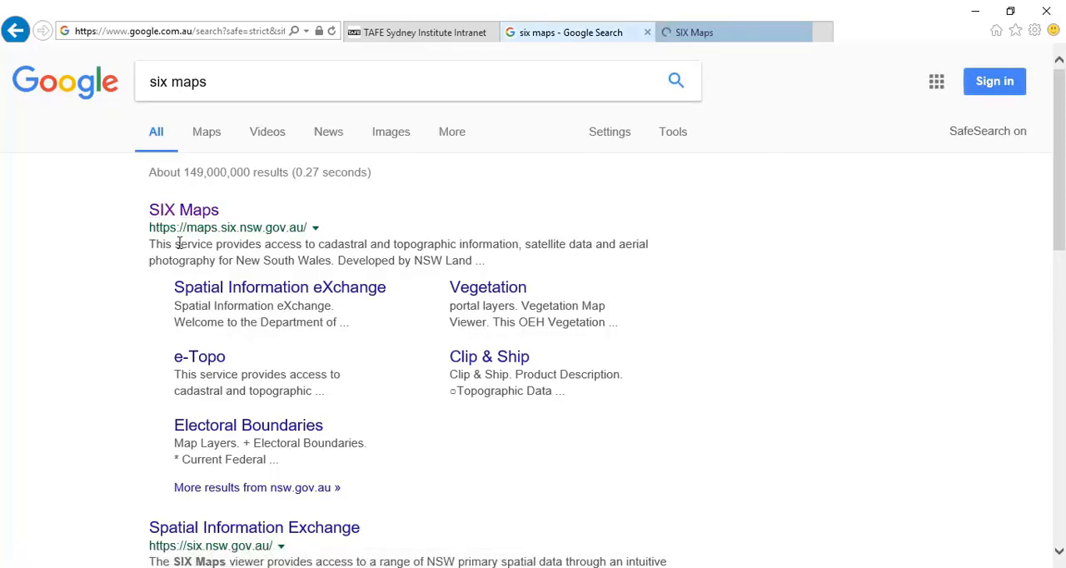
left_click(734, 26)
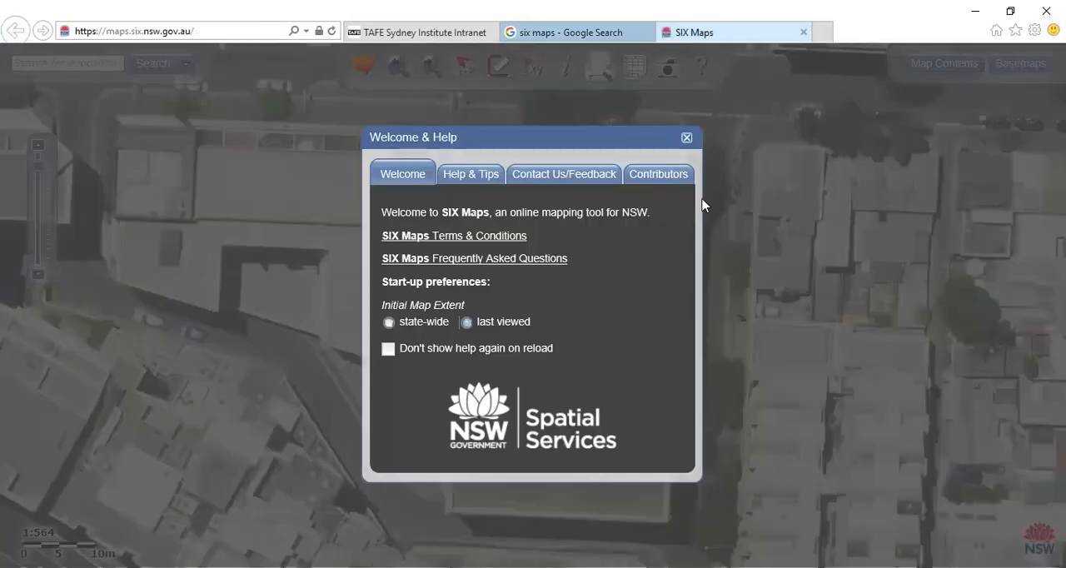
left_click(685, 138)
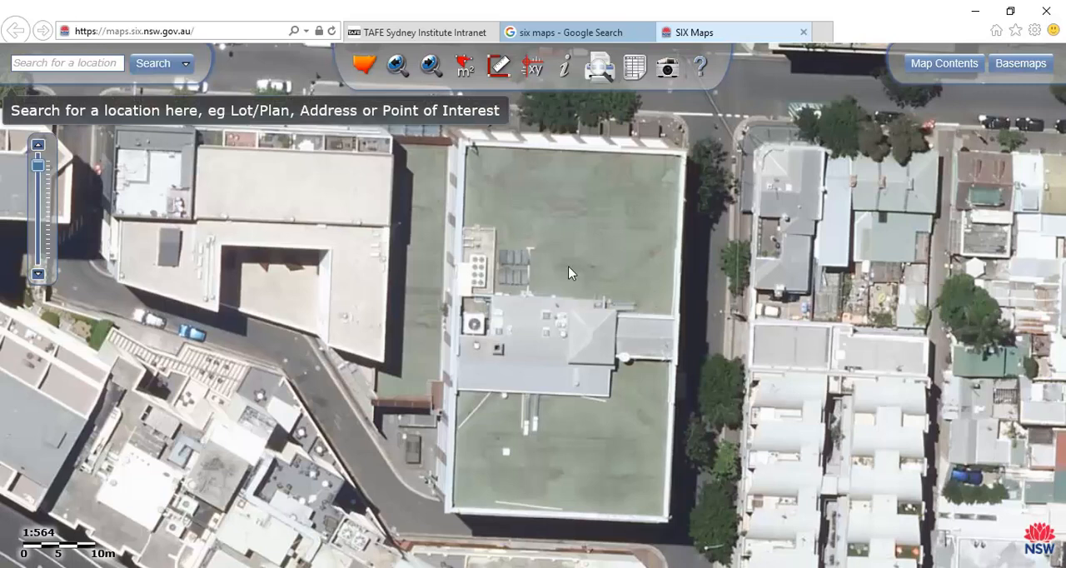
Search SIX Maps for the location "mudgee library"
left_click(70, 66)
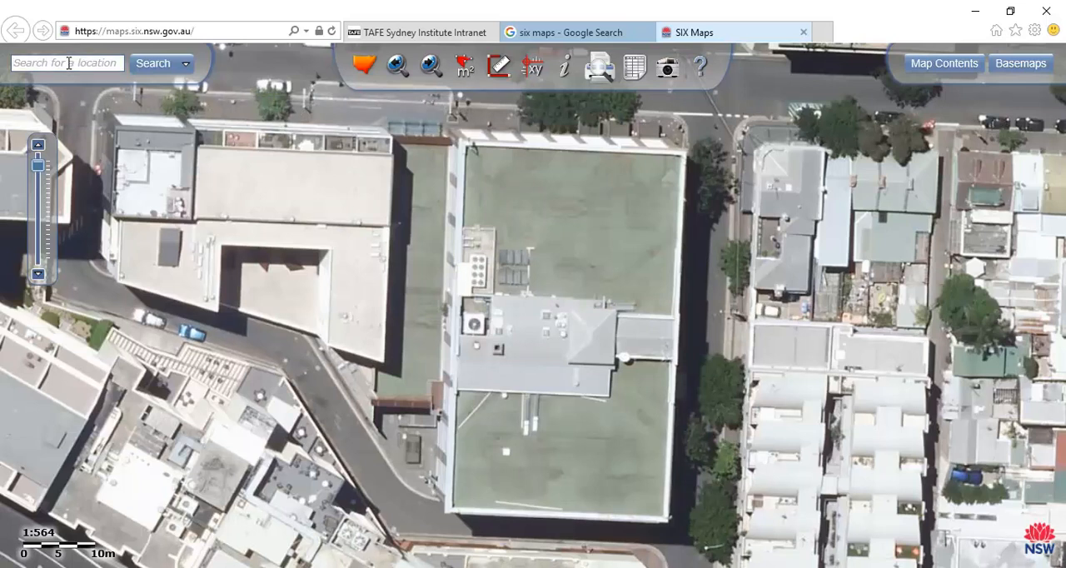
type("mdgee library")
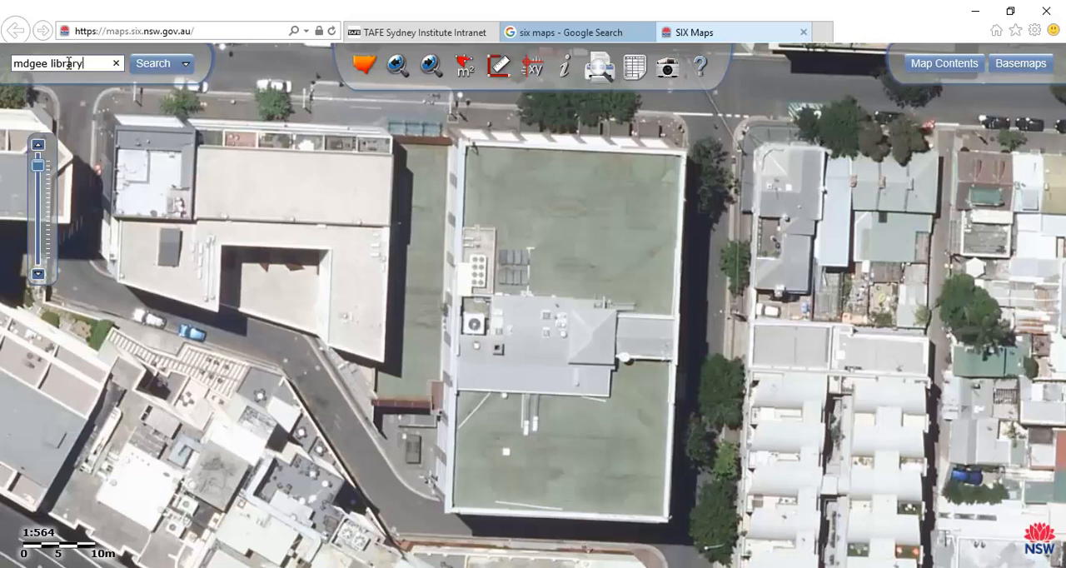
key("Return")
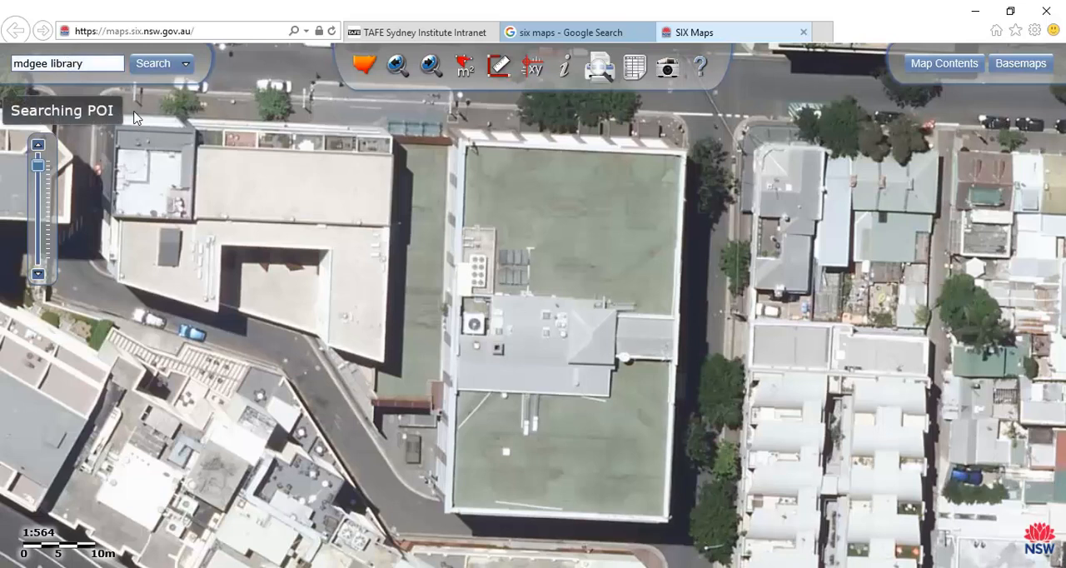
left_click(175, 217)
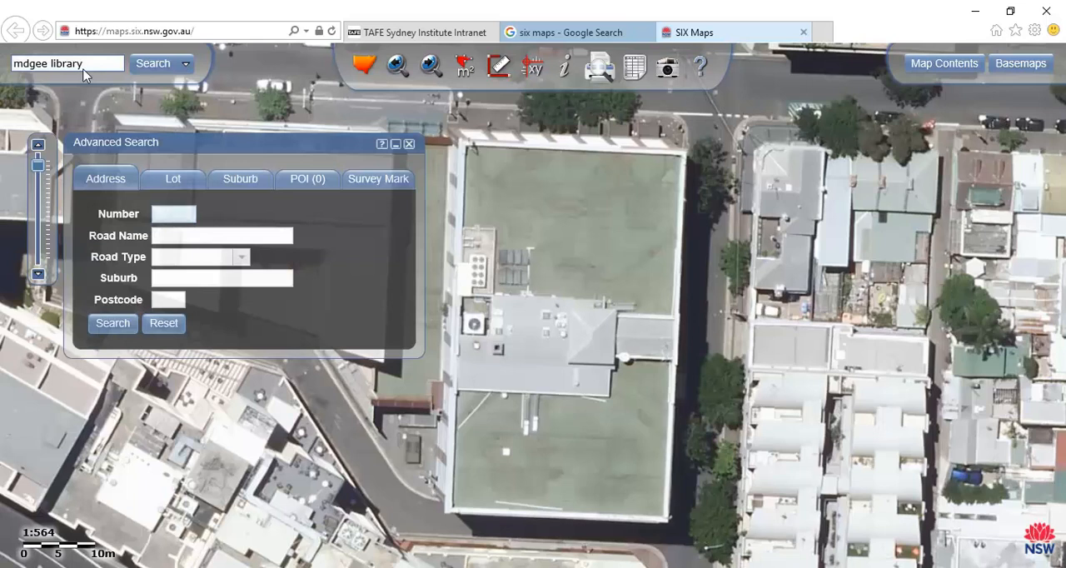
left_click(25, 65)
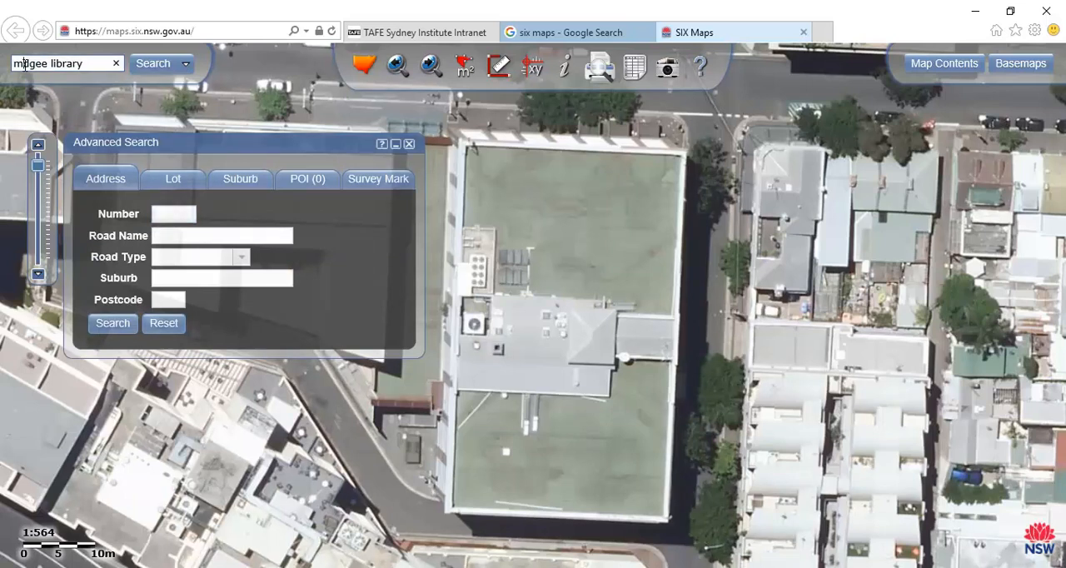
left_click(151, 72)
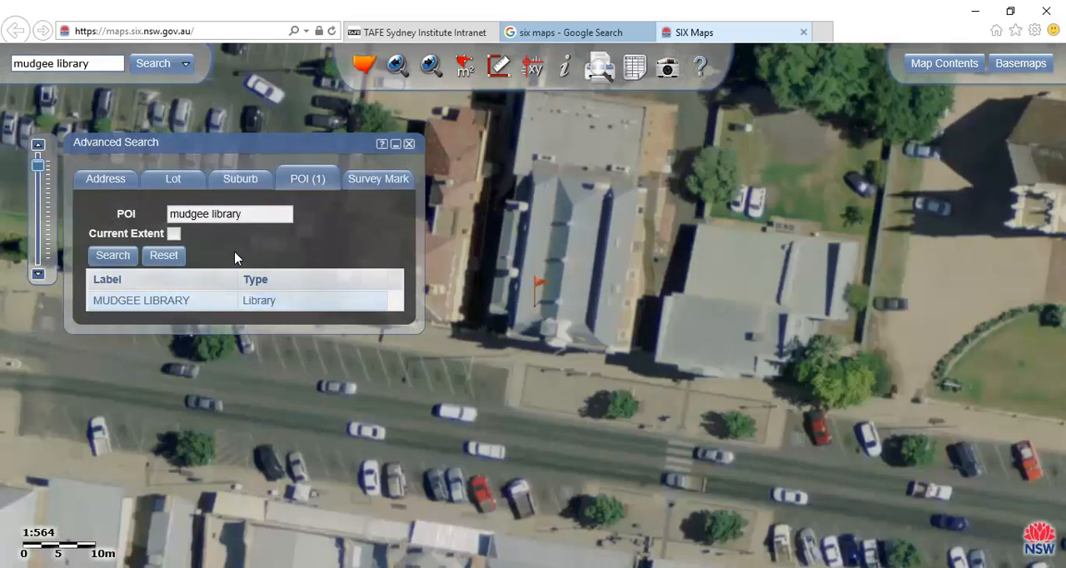
Locate the MUDGEE LIBRARY result on the aerial map and close the Advanced Search window
left_click(163, 301)
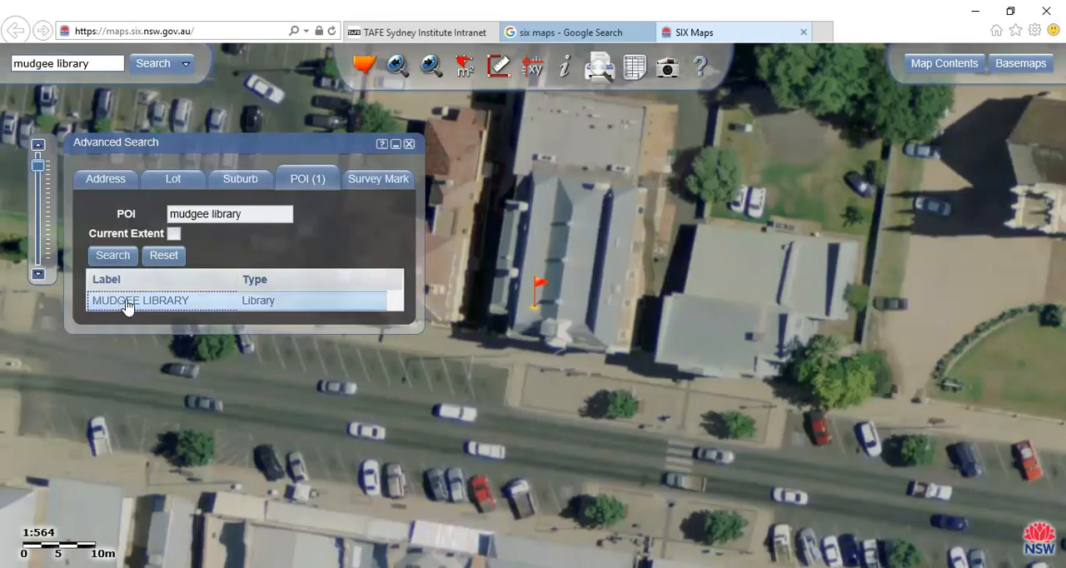
scroll(542, 211, "down", 1)
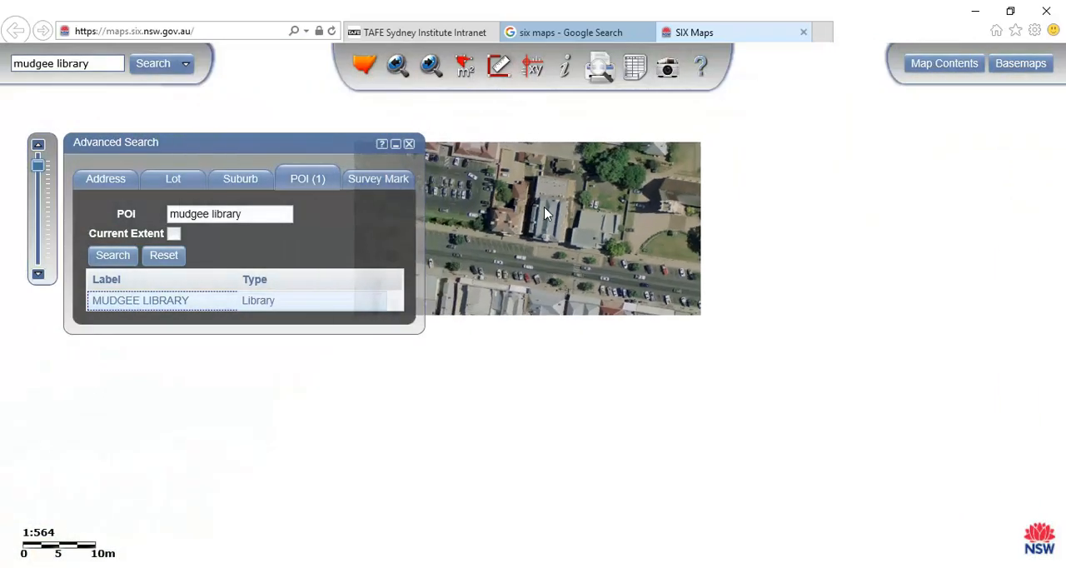
scroll(545, 214, "up", 1)
scroll(545, 214, "down", 1)
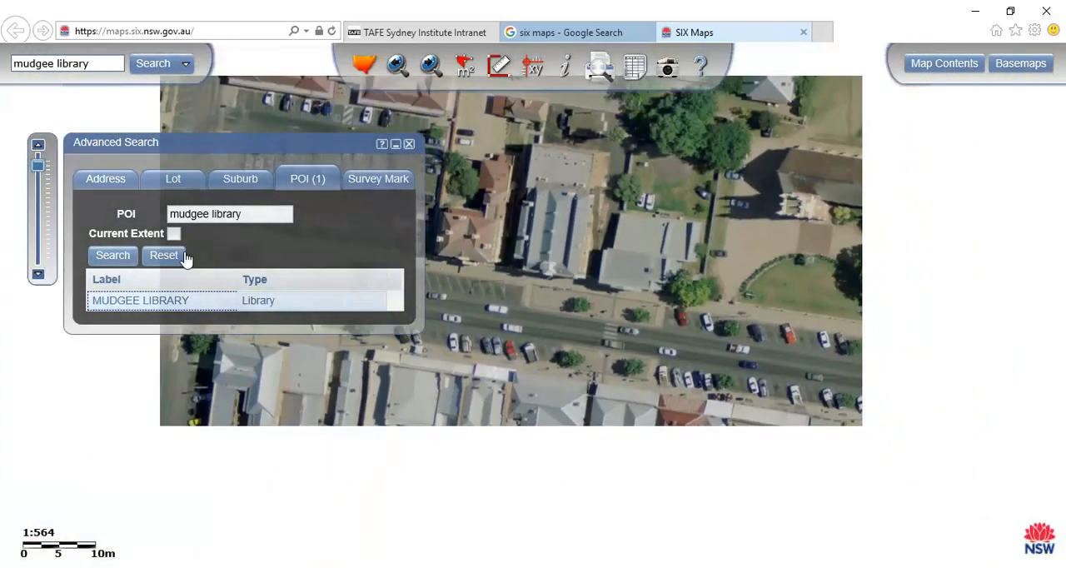
left_click(133, 305)
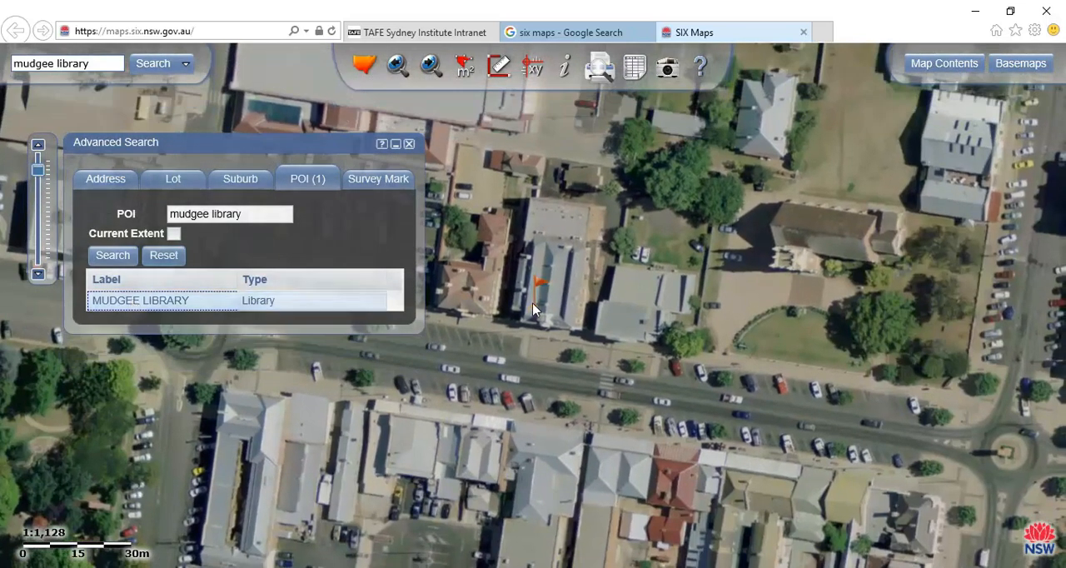
left_click(409, 143)
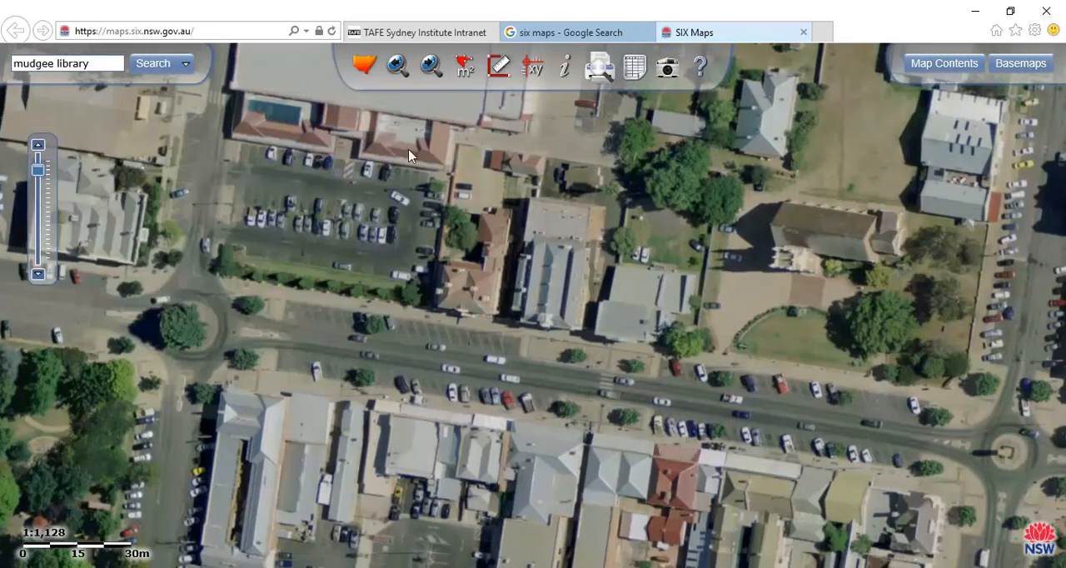
Examine the library's roof shape and its surroundings on the aerial image at close range
left_click_drag(560, 289, 503, 309)
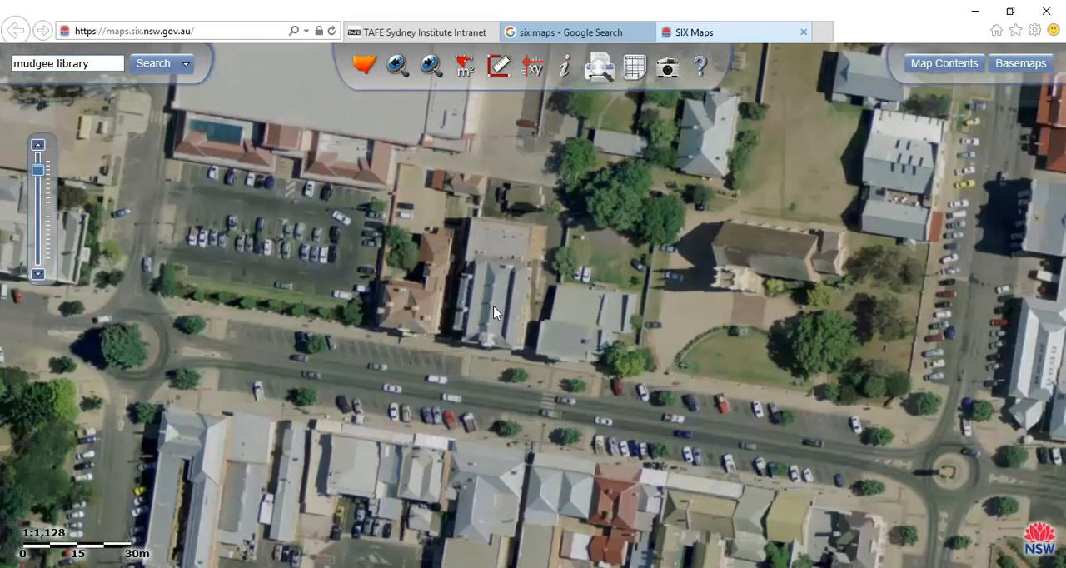
scroll(491, 313, "up", 1)
scroll(447, 351, "down", 1)
scroll(504, 411, "up", 1)
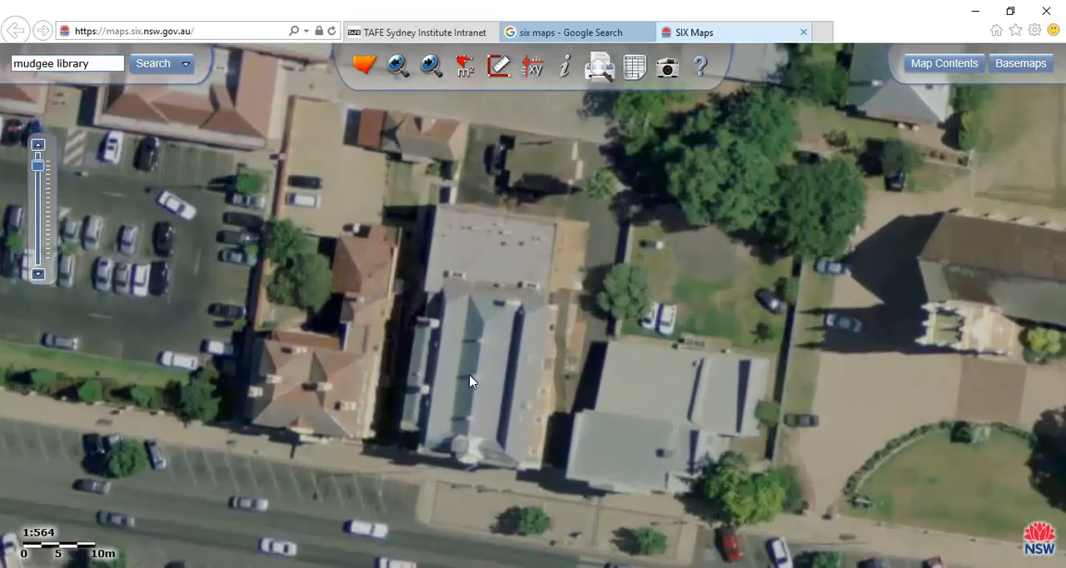
scroll(469, 380, "up", 1)
scroll(467, 380, "down", 1)
scroll(466, 380, "up", 1)
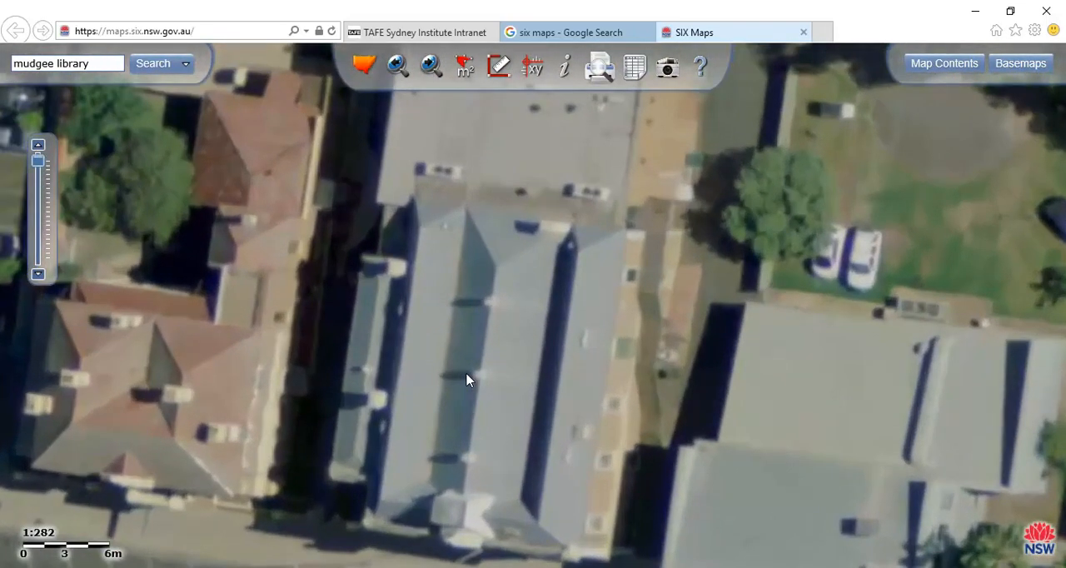
scroll(502, 368, "down", 1)
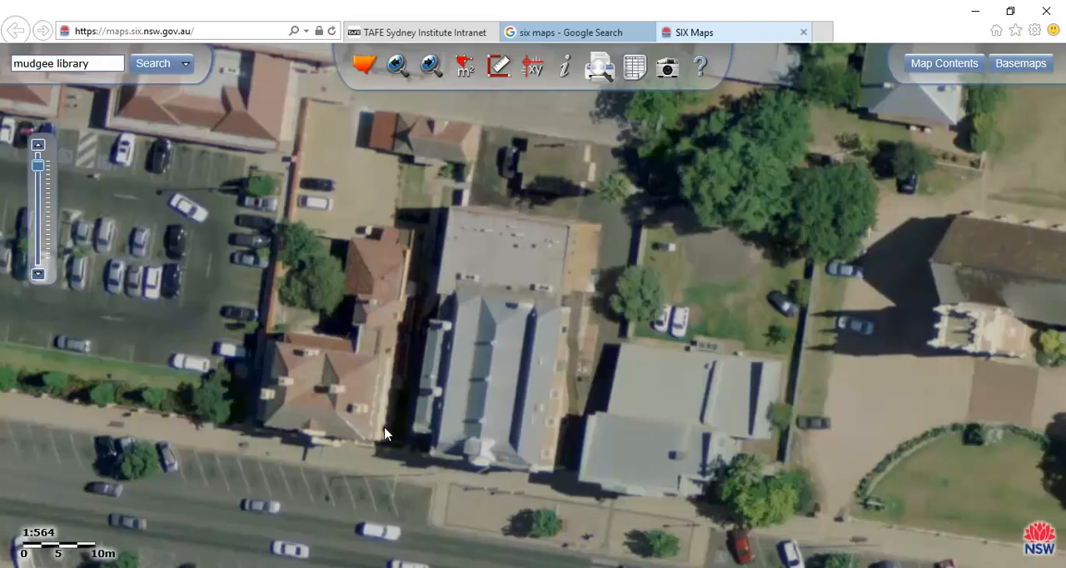
Capture a rectangular snip of the library and its neighbouring buildings from the aerial map with the Snipping Tool
left_click_drag(545, 309, 535, 315)
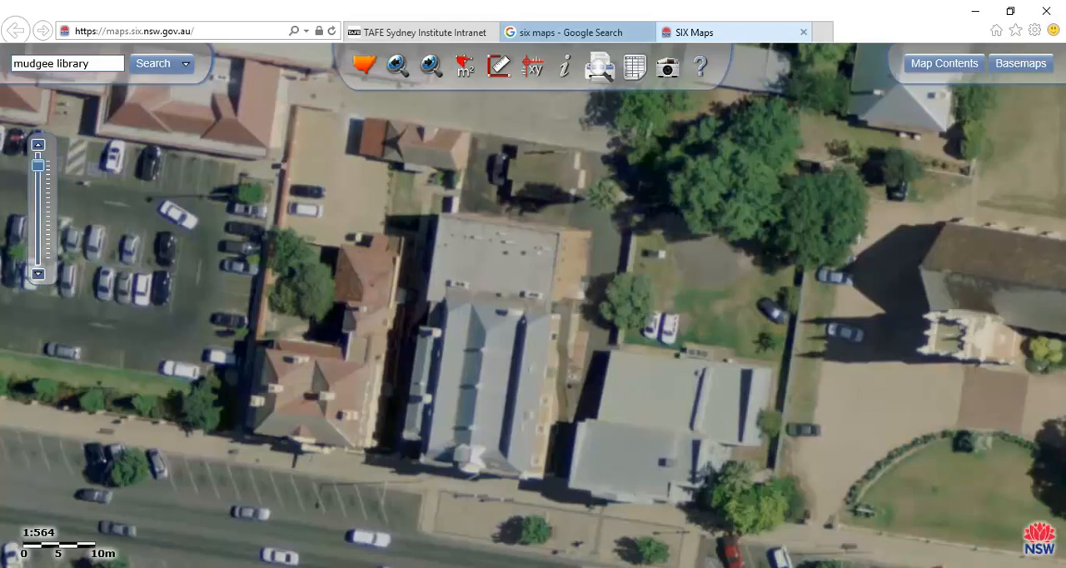
key("super")
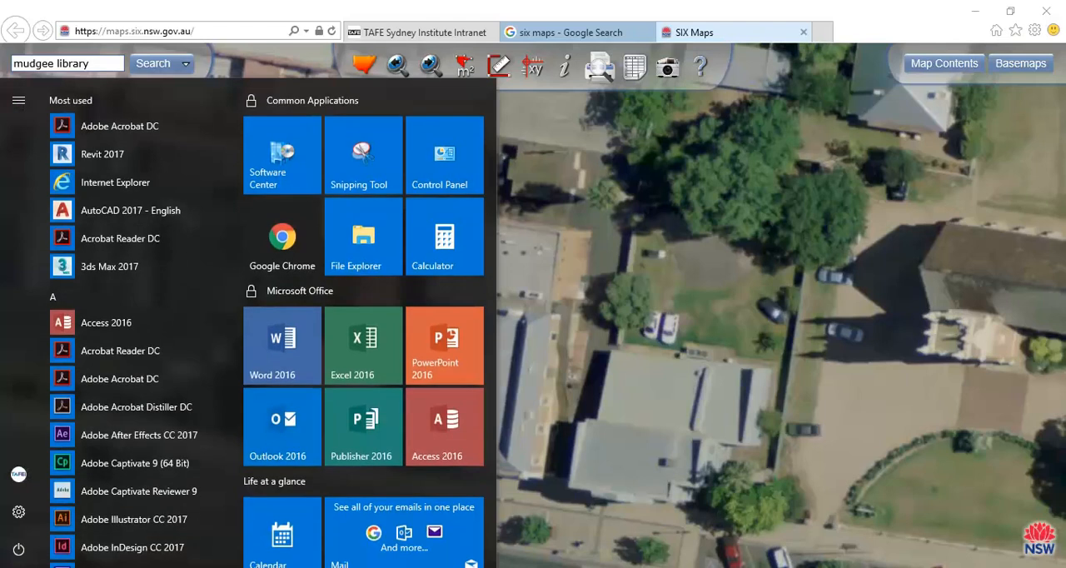
type("snip")
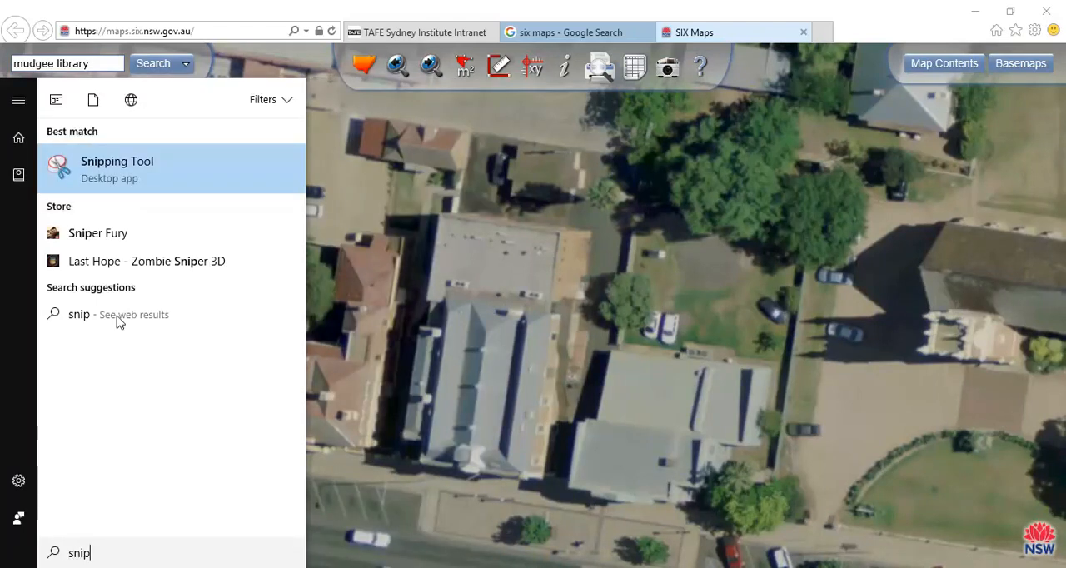
left_click(115, 173)
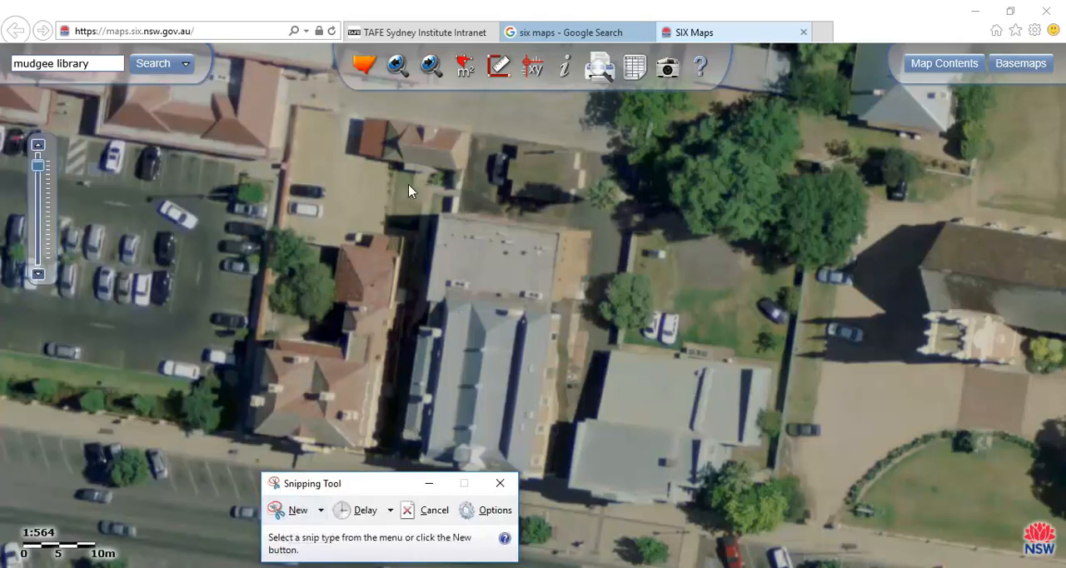
left_click(286, 512)
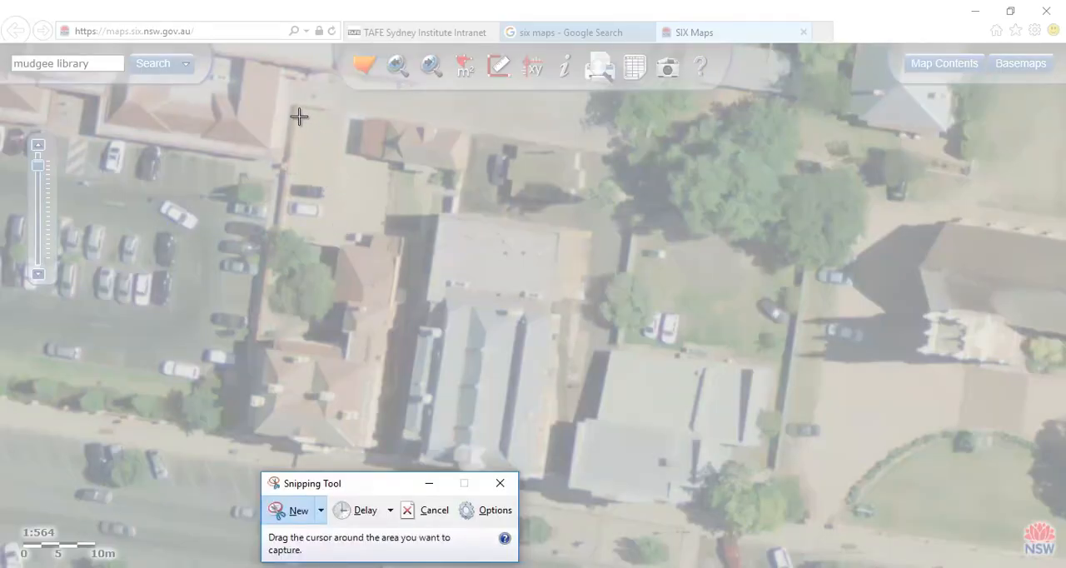
left_click_drag(203, 99, 802, 534)
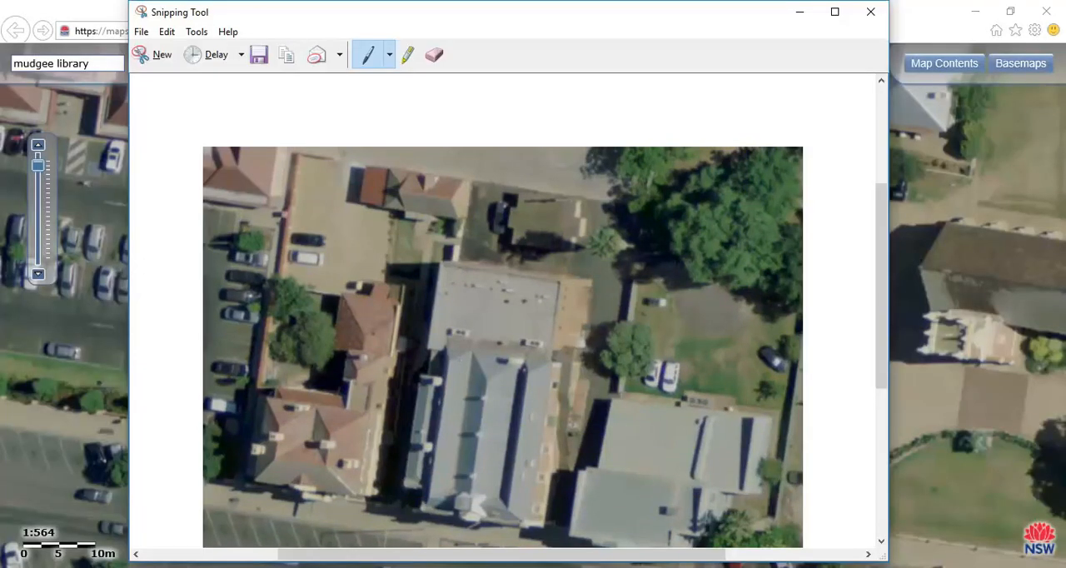
scroll(503, 308, "down", 3)
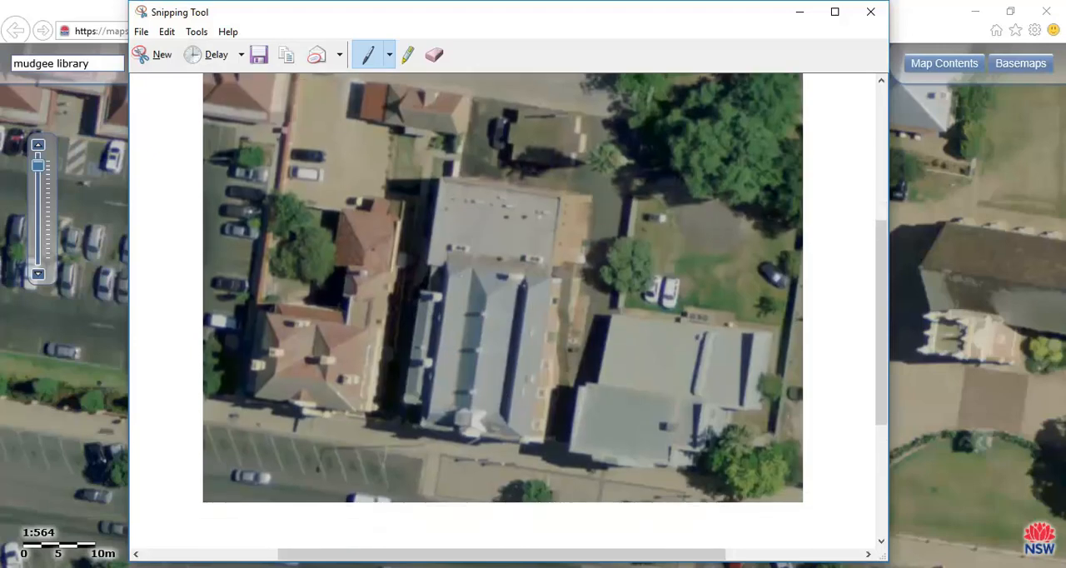
scroll(503, 302, "up", 1)
Start saving the snip and browse to StudentResources (P:), EDU_DC_InteriorDesign, CAD 4, Mudgee Library as the destination folder
left_click(141, 32)
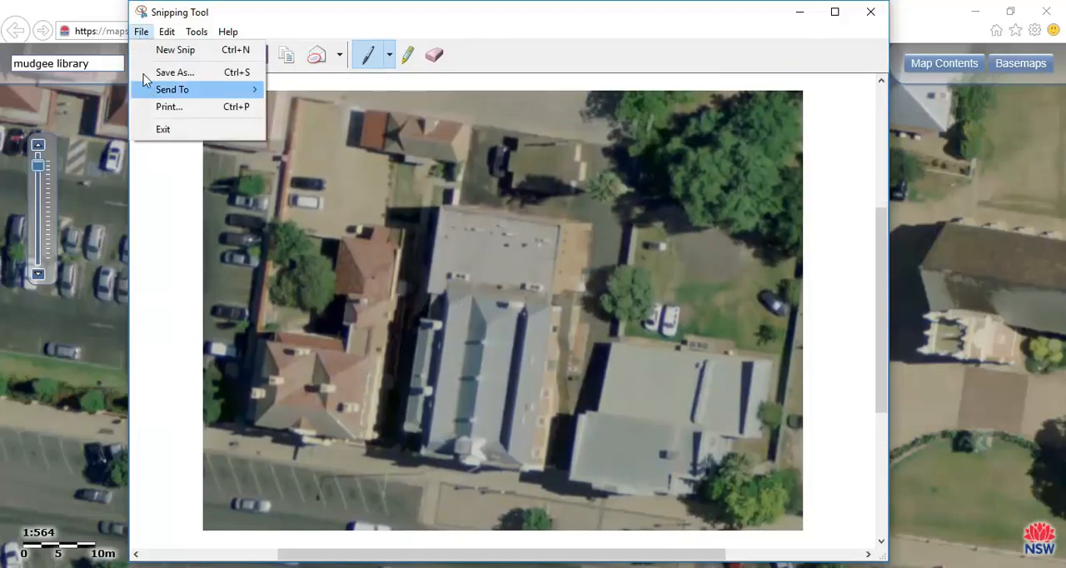
left_click(174, 73)
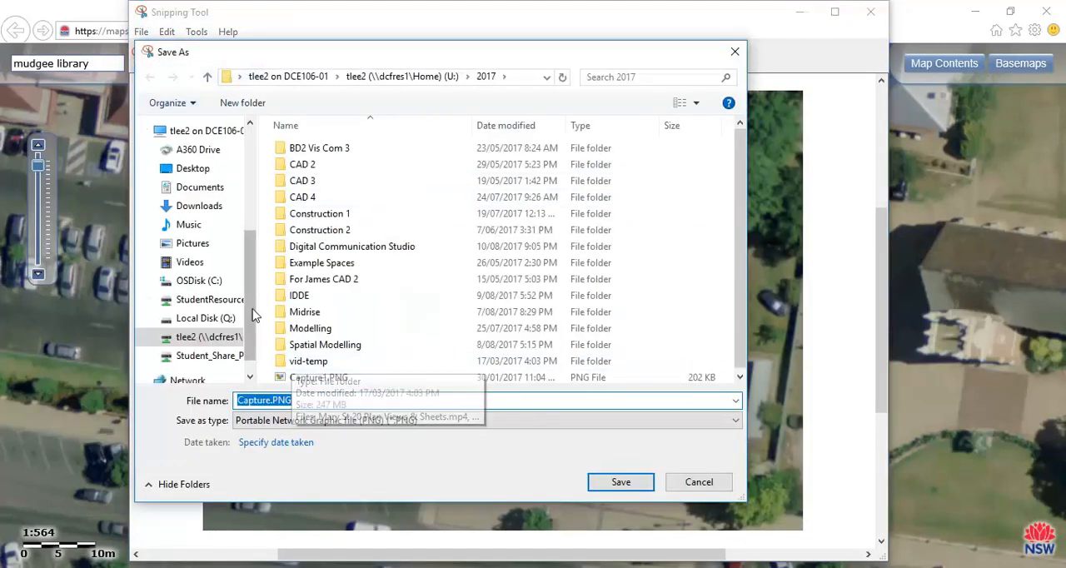
scroll(254, 325, "down", 1)
left_click(209, 274)
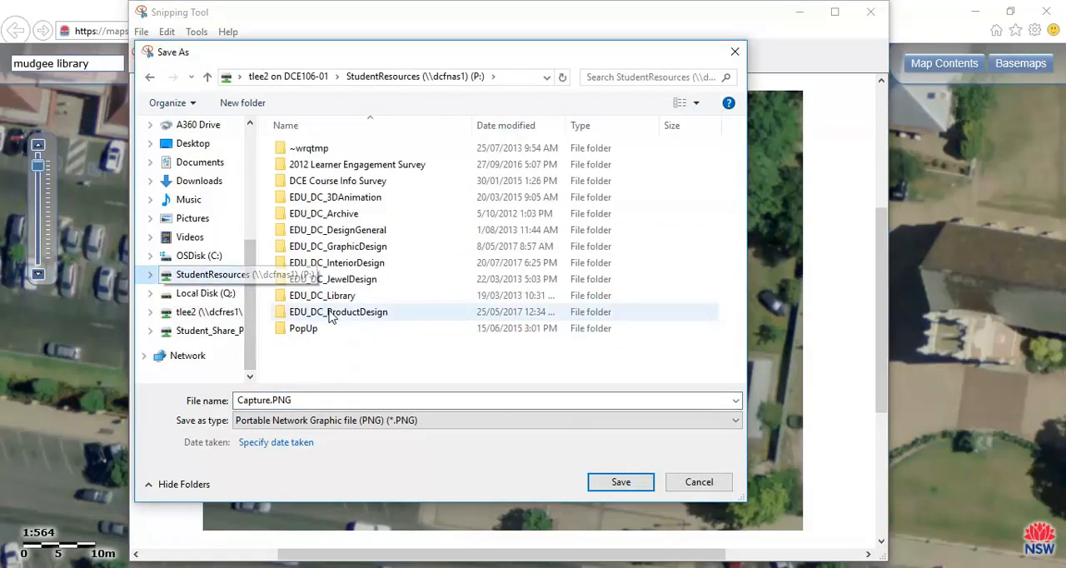
double_click(318, 263)
left_click(322, 305)
scroll(321, 308, "down", 3)
double_click(308, 275)
double_click(312, 276)
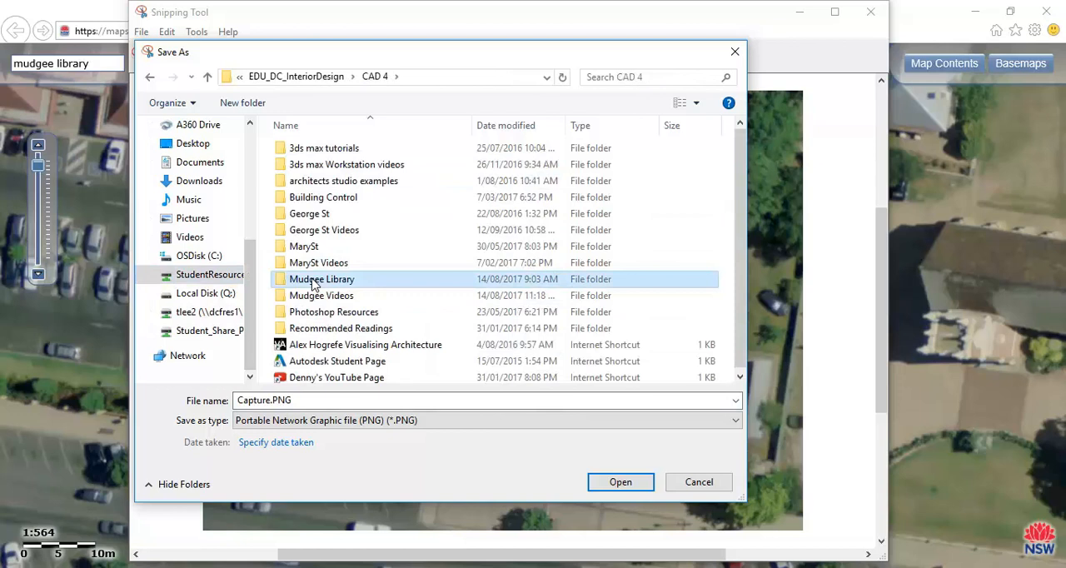
Save the snip as a PNG named Mudgee-Library-Satelite and close the Snipping Tool
left_click(305, 401)
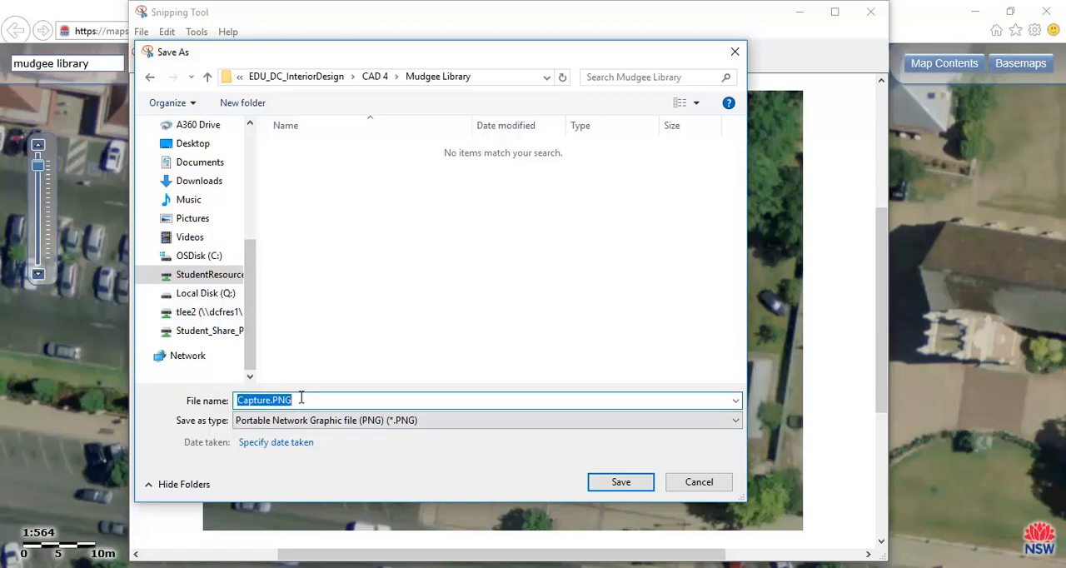
type("Mud")
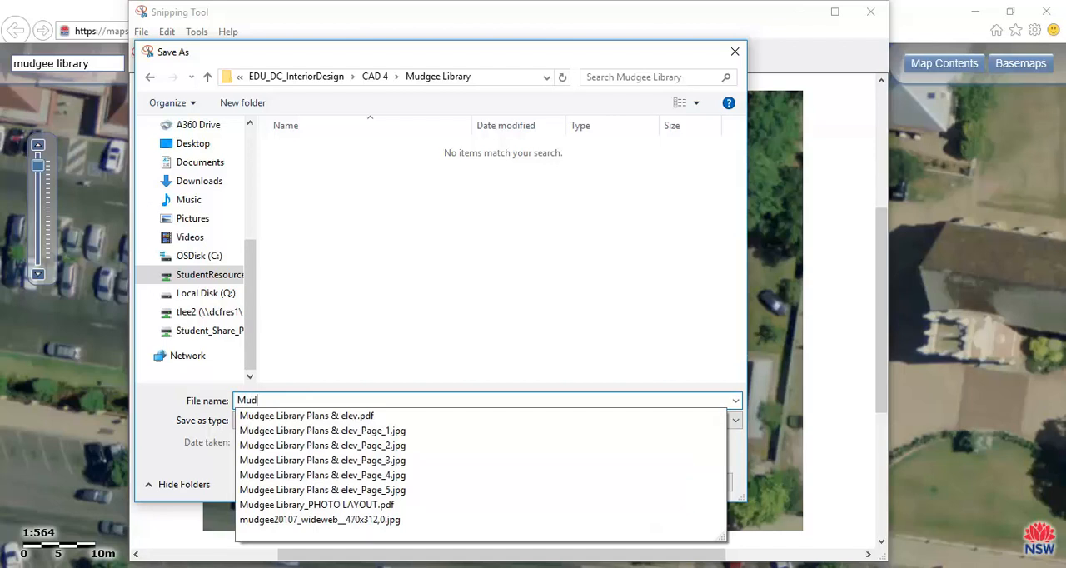
type("gee-Library-Sa")
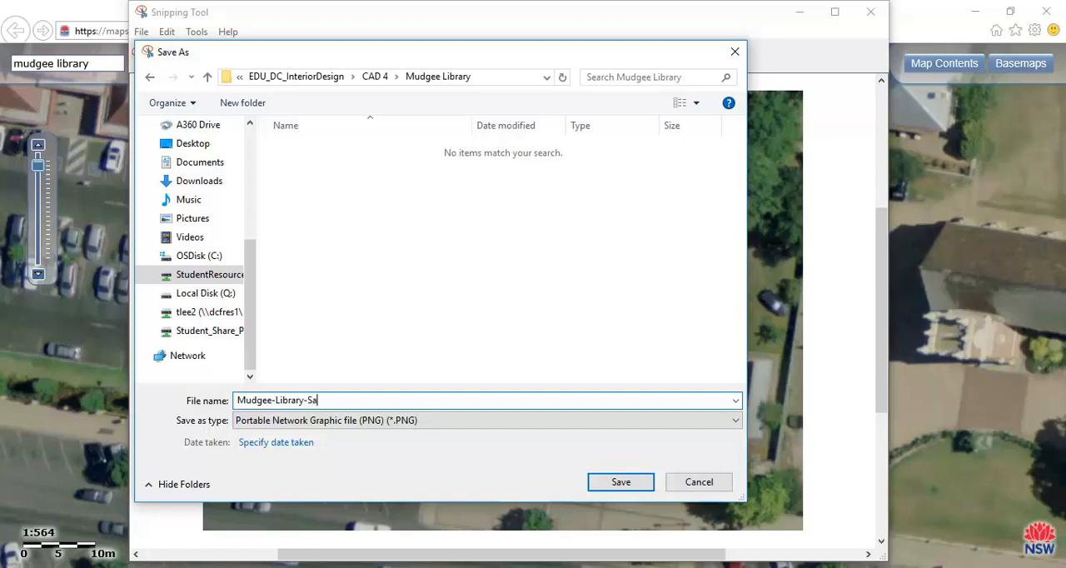
type("telite-1")
left_click(621, 491)
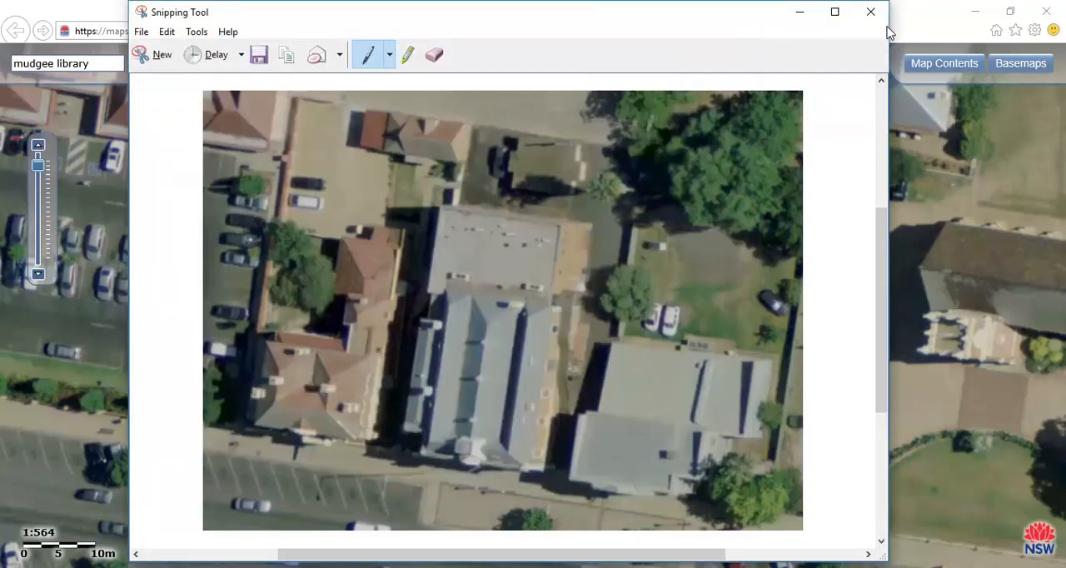
left_click(870, 11)
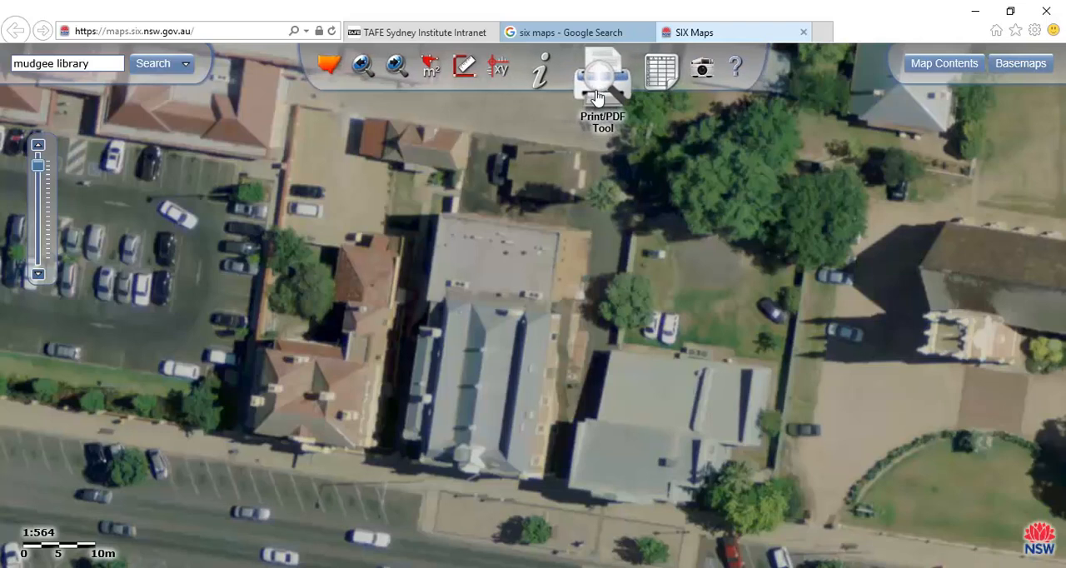
Open a landscape print preview of the SIX Maps view and frame the library at close range
left_click(598, 95)
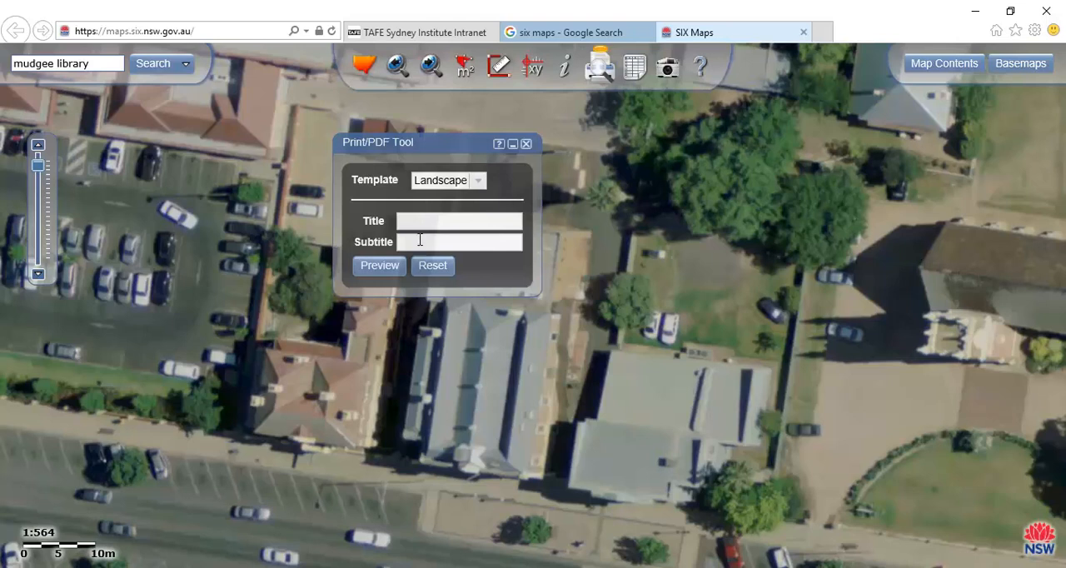
left_click(379, 267)
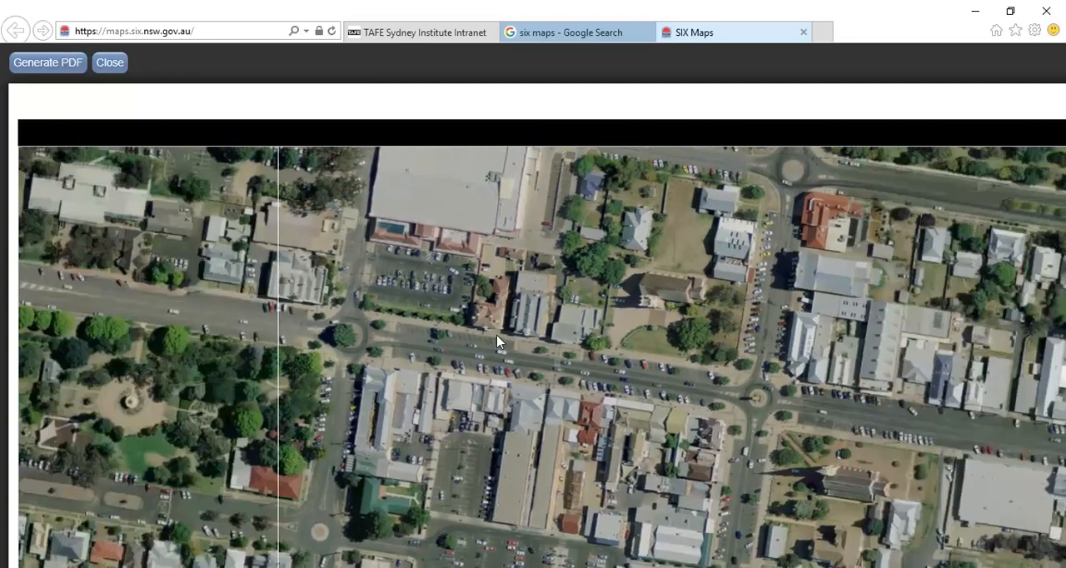
scroll(497, 335, "up", 4)
scroll(536, 312, "down", 3)
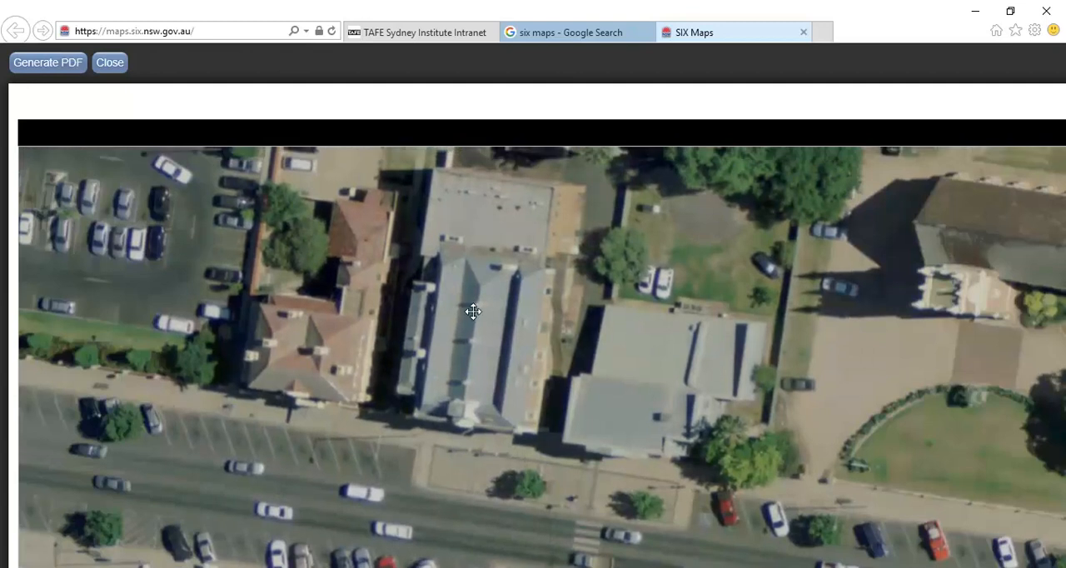
left_click_drag(473, 311, 450, 357)
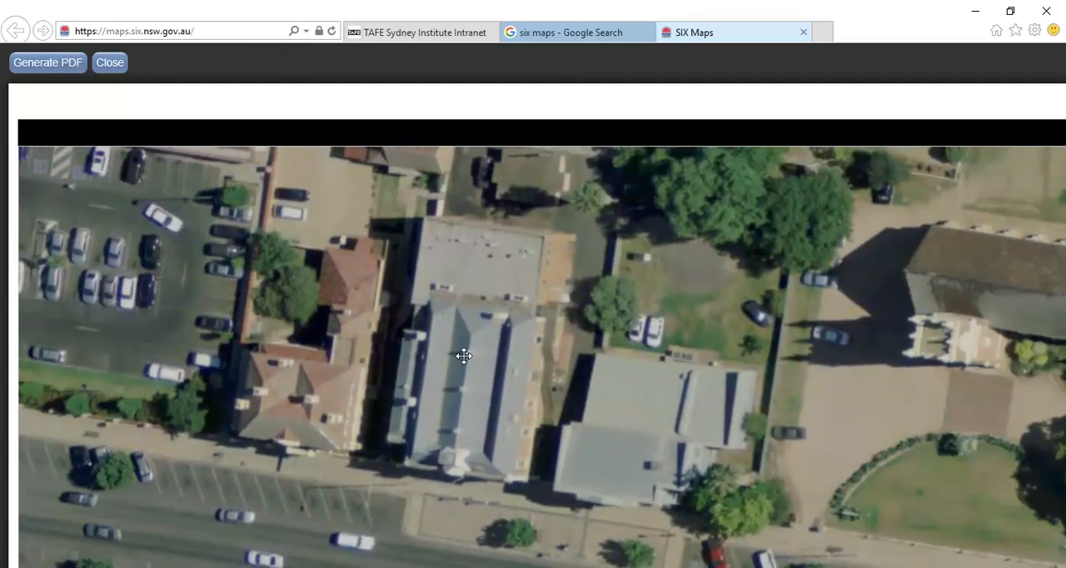
Try to generate the PDF, always allowing pop-ups from nsw.gov.au, and dismiss the SIX Maps welcome dialog
left_click(44, 71)
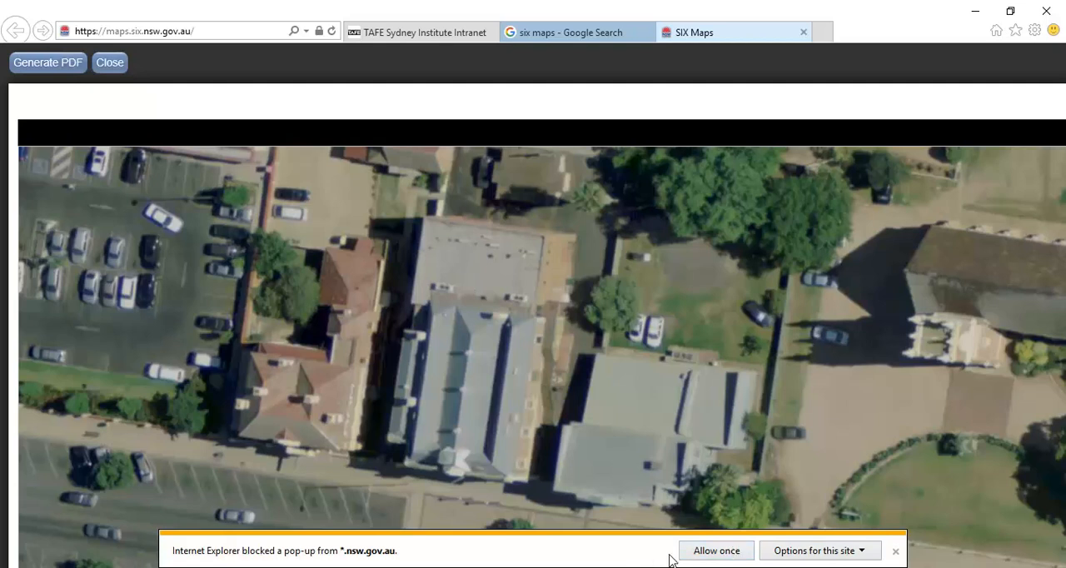
left_click(813, 553)
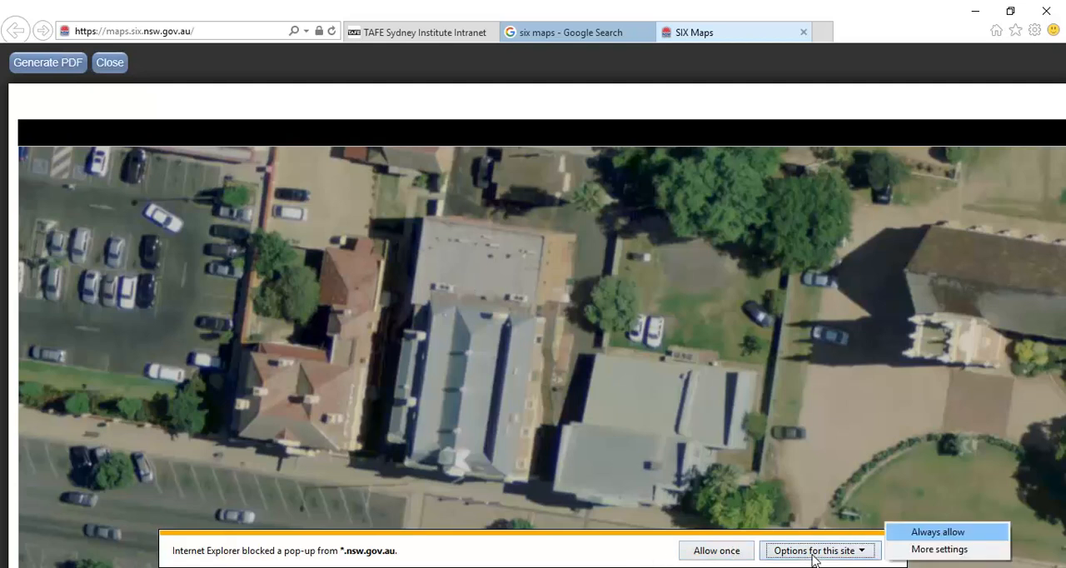
left_click(934, 535)
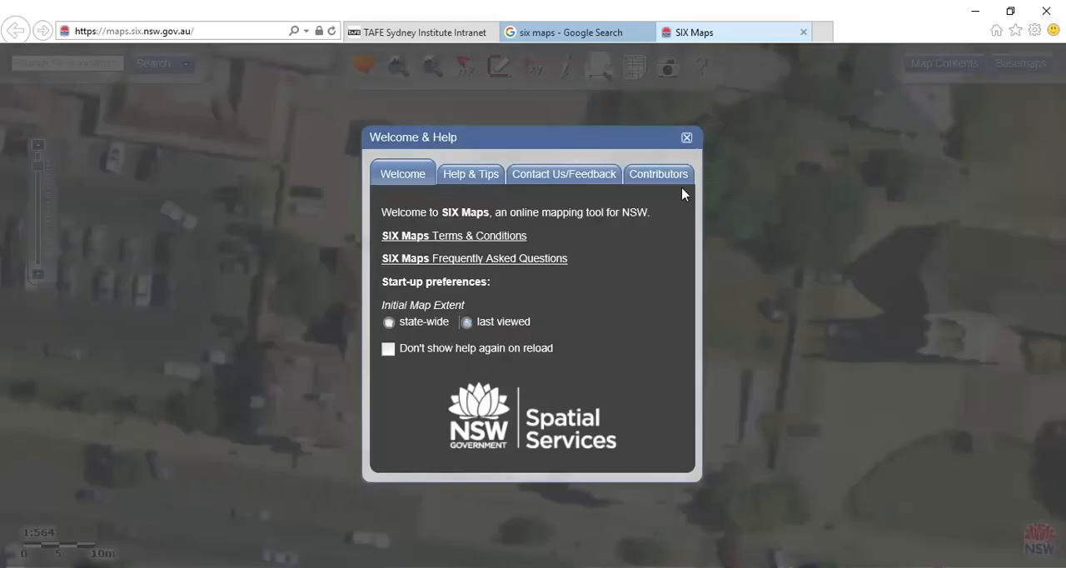
left_click(688, 138)
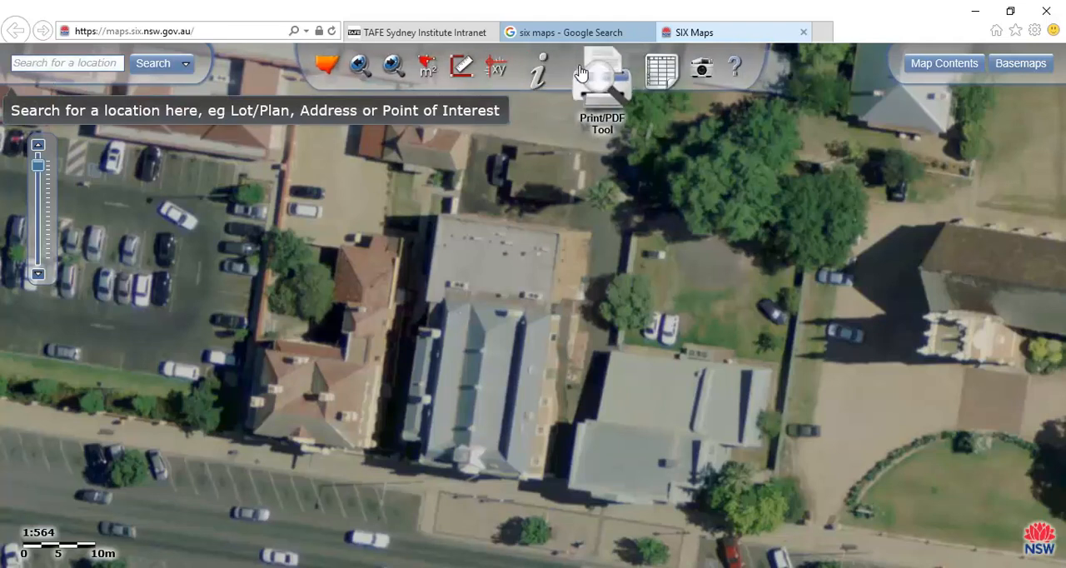
Generate a PDF from a new landscape print preview enlarged around the library
left_click(600, 80)
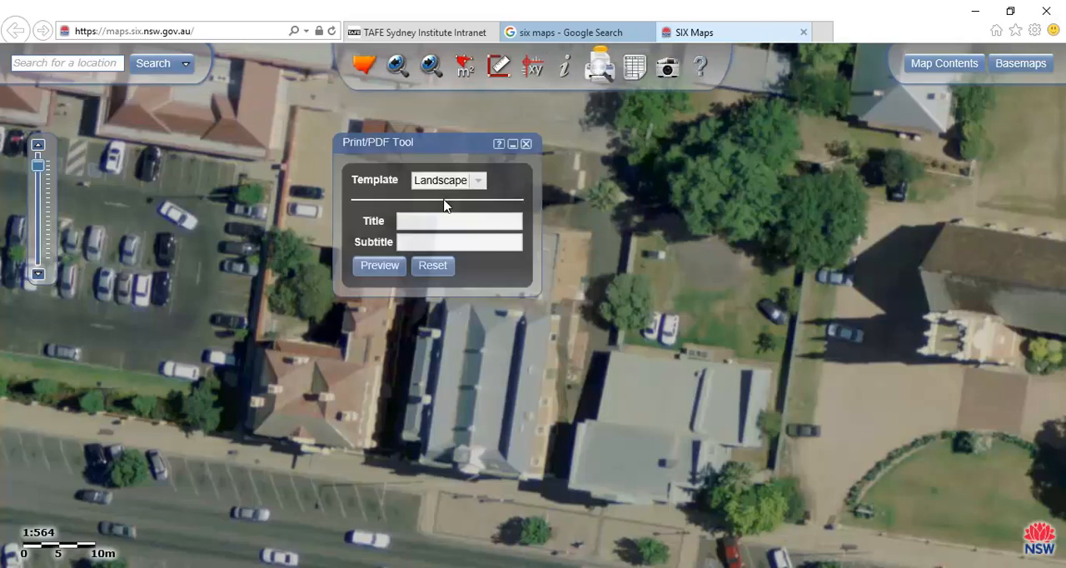
left_click(377, 267)
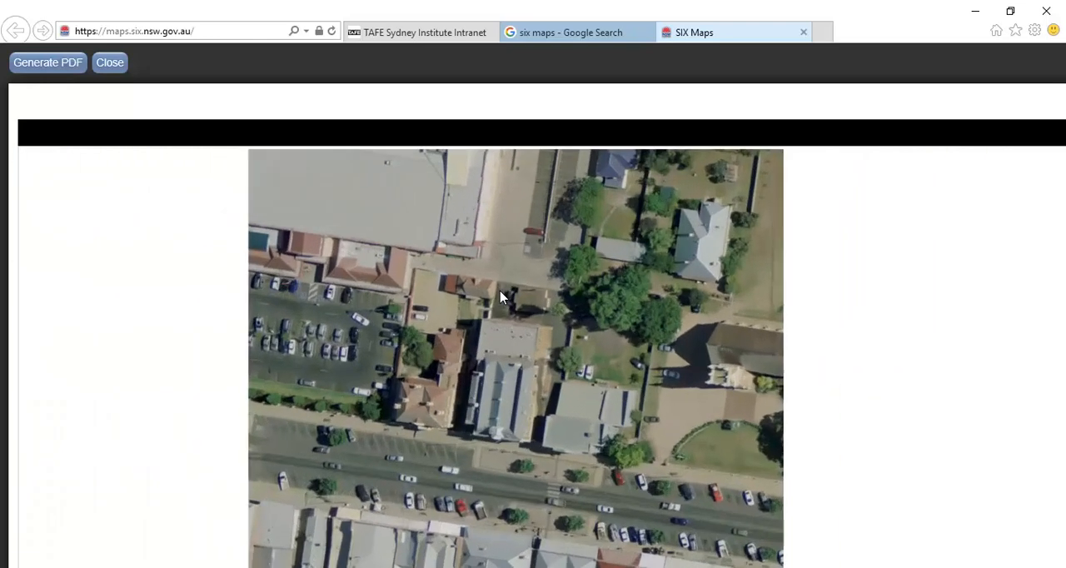
scroll(486, 368, "up", 1)
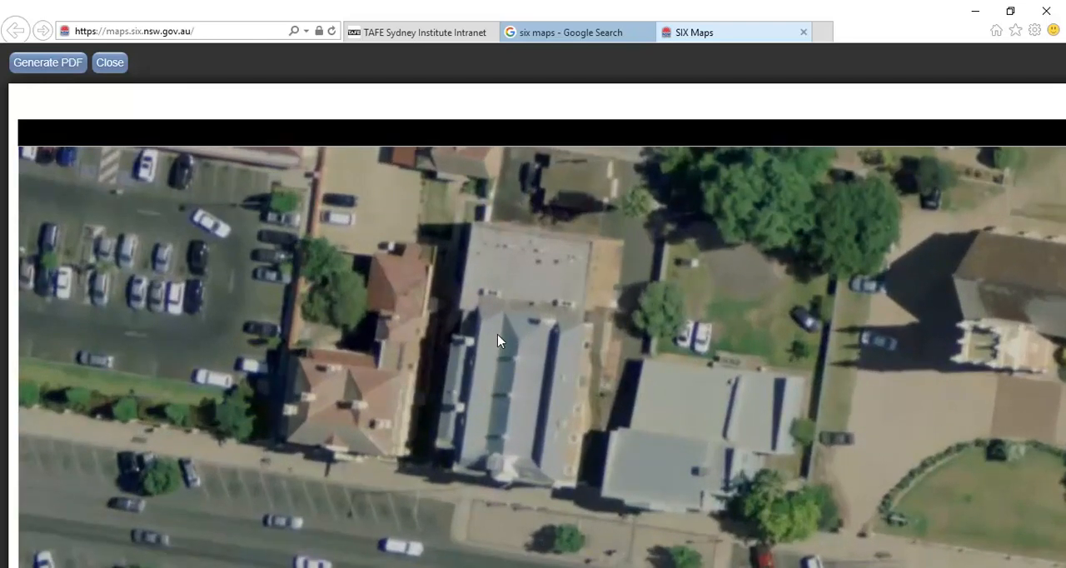
left_click(50, 65)
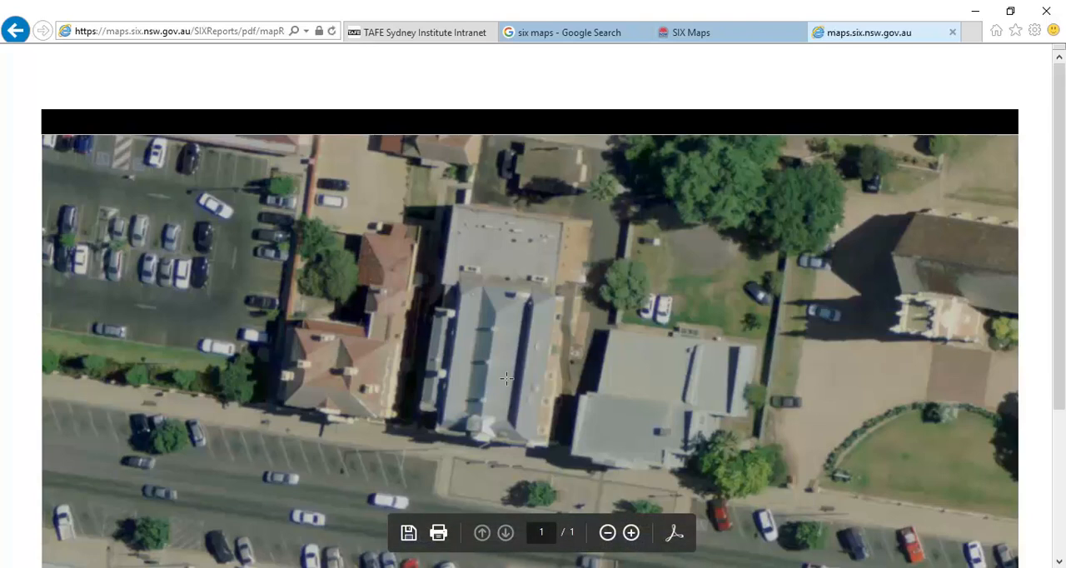
Start saving the map PDF and browse to StudentResources (P:), EDU_DC_InteriorDesign, CAD 4, Mudgee Library
left_click(408, 533)
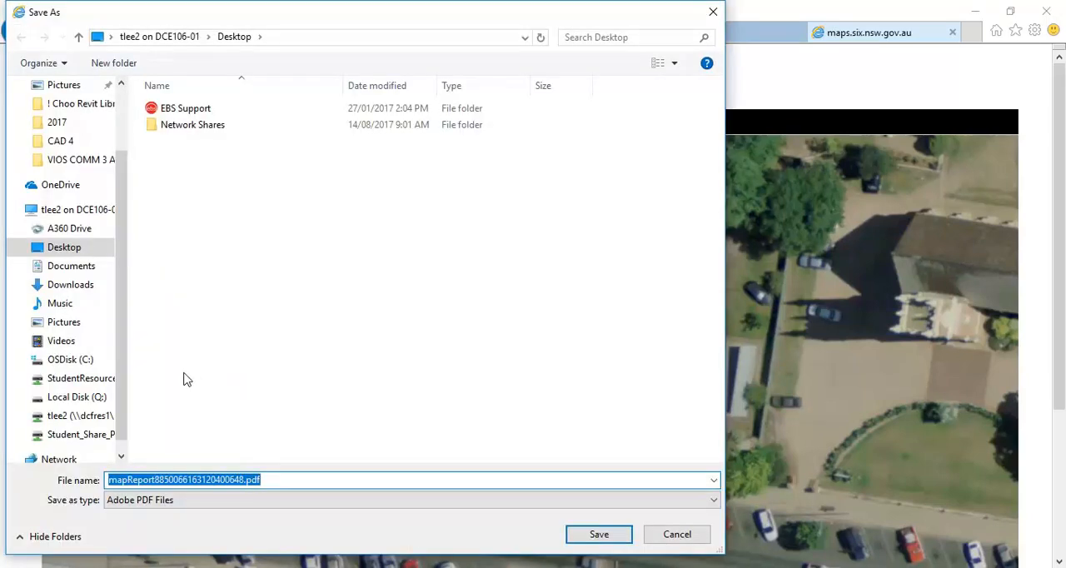
left_click(81, 380)
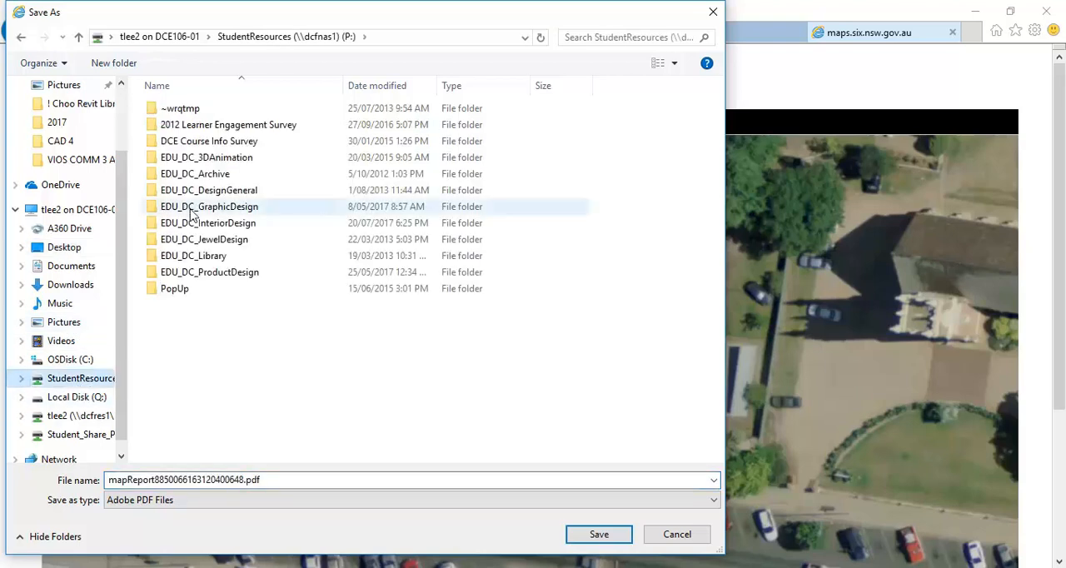
double_click(191, 223)
left_click(198, 370)
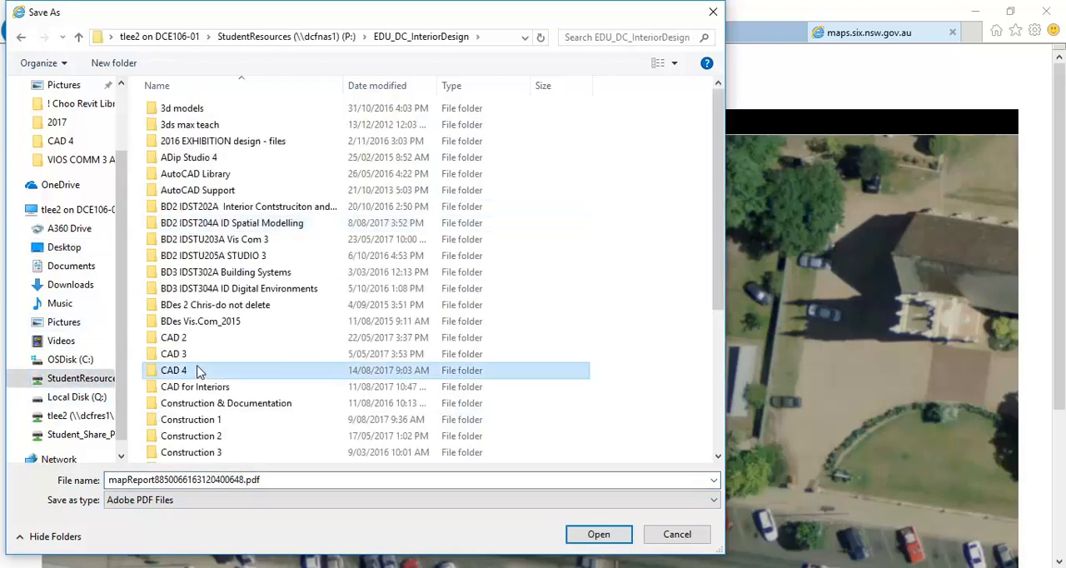
scroll(198, 370, "down", 1)
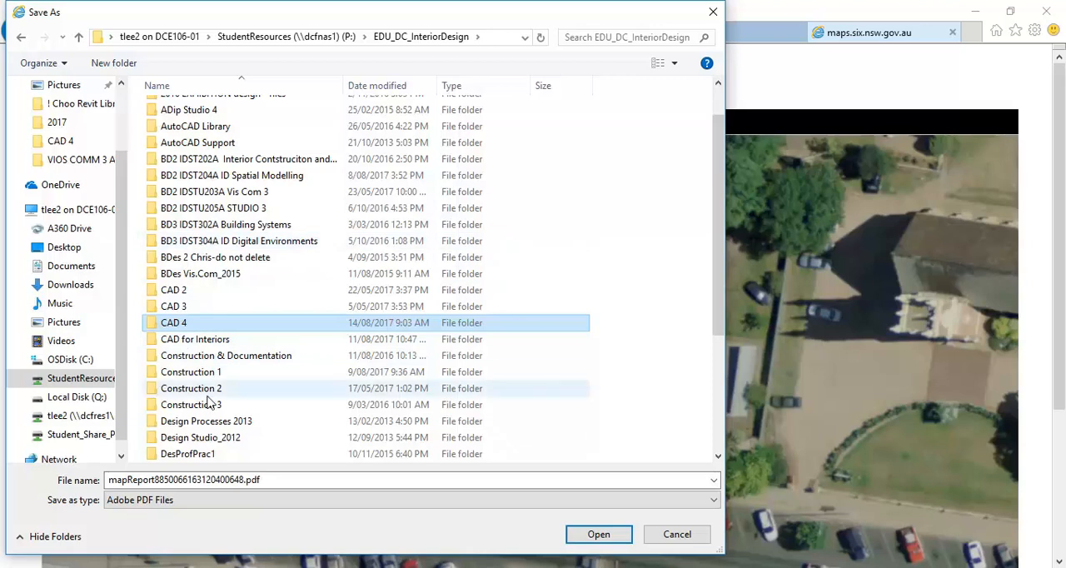
double_click(190, 323)
double_click(183, 241)
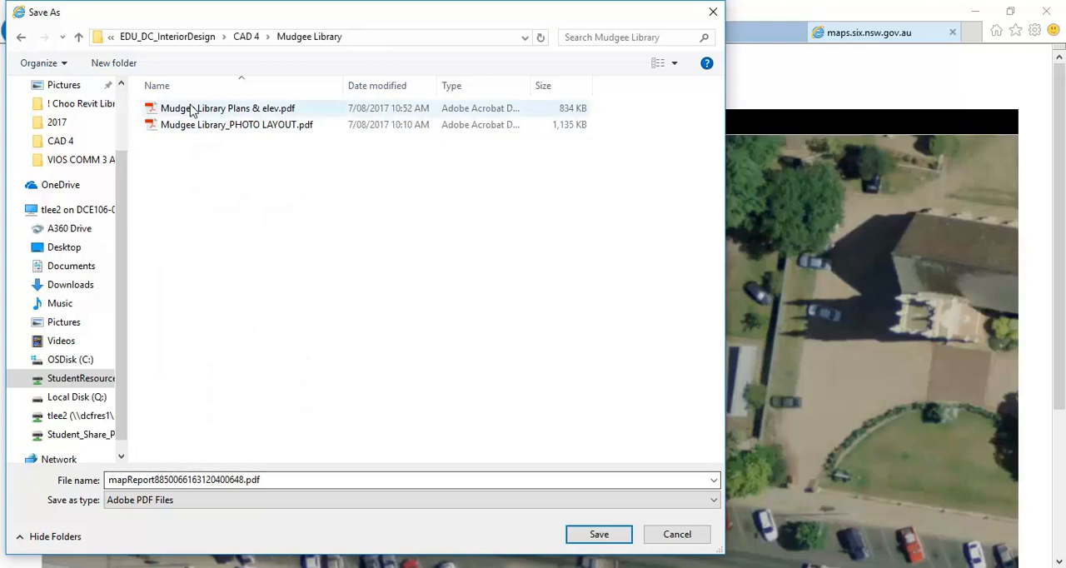
Save the map PDF as Mudgee Library_Satelite-2.pdf, basing the name on the existing photo layout file, and accept the recommended reading options
left_click(193, 125)
left_click(179, 480)
left_click(176, 480)
left_click_drag(176, 480, 244, 481)
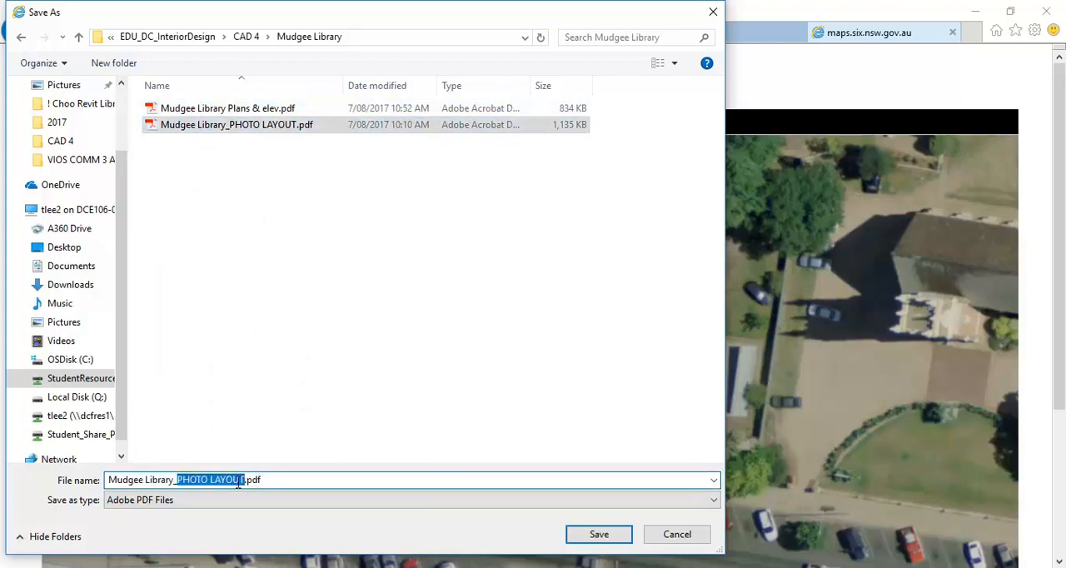
type("Satellite")
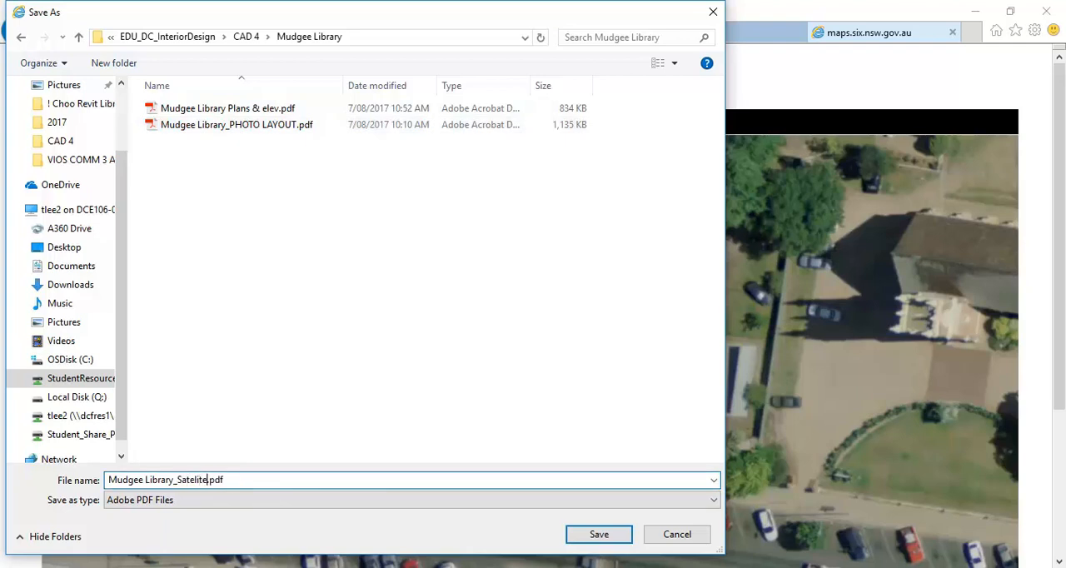
type("-2")
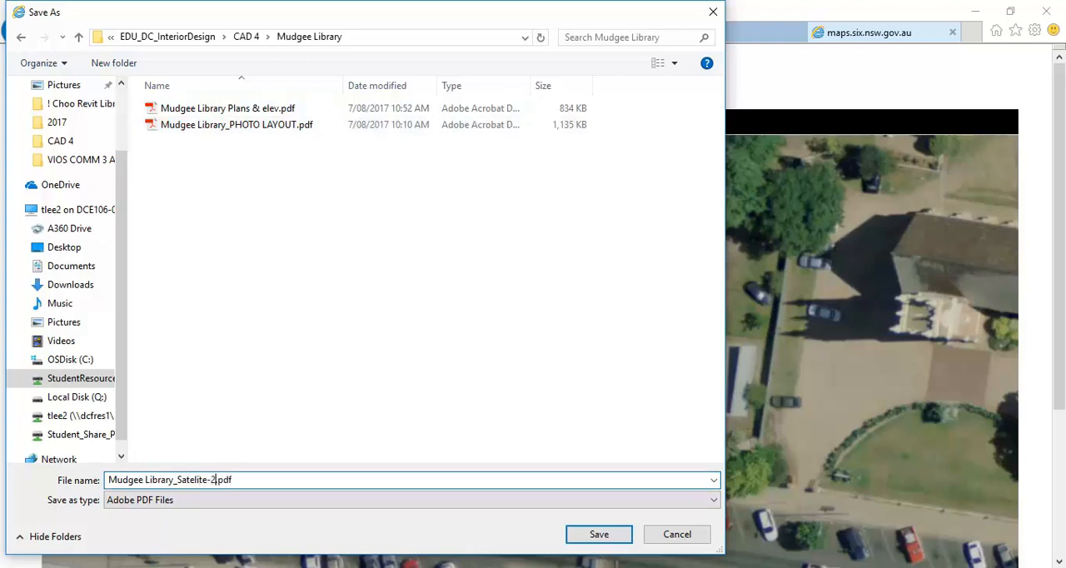
left_click(583, 534)
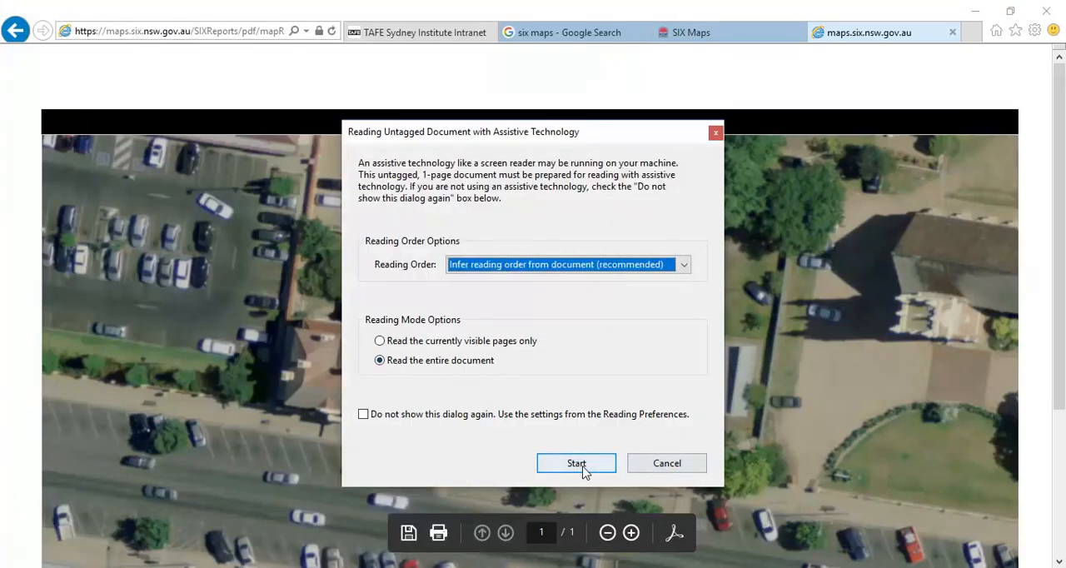
left_click(573, 471)
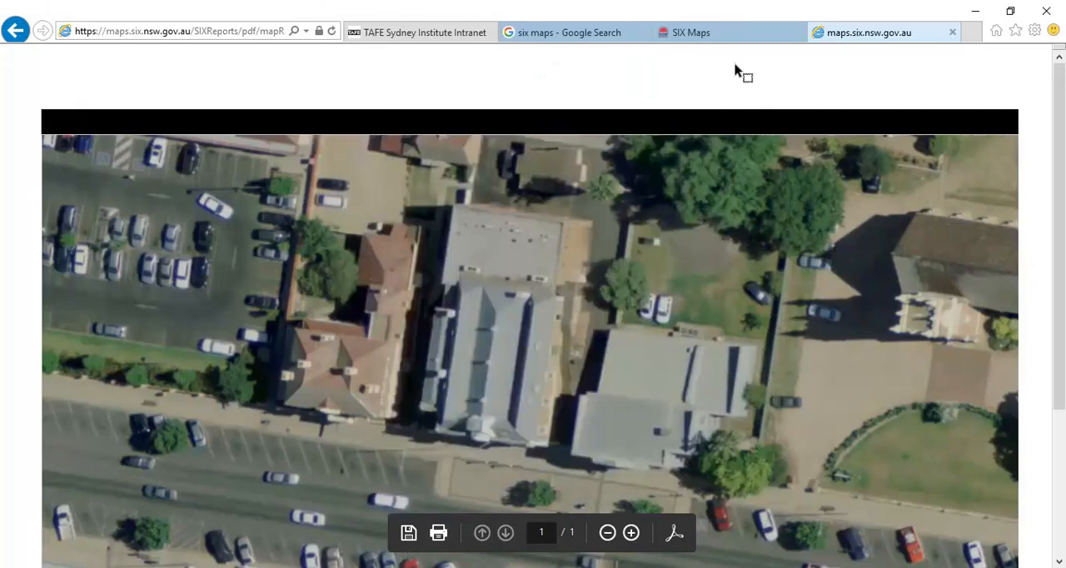
Switch to Mudgee-Library-elevation-section.dwg in AutoCAD and bring the whole scanned elevation sheet into view
left_click(975, 10)
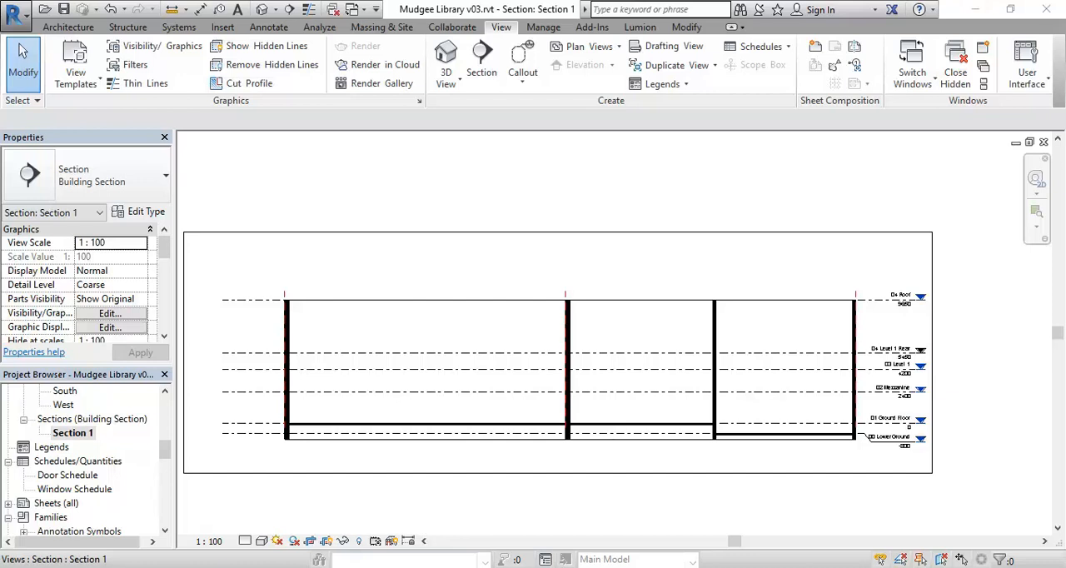
left_click(454, 566)
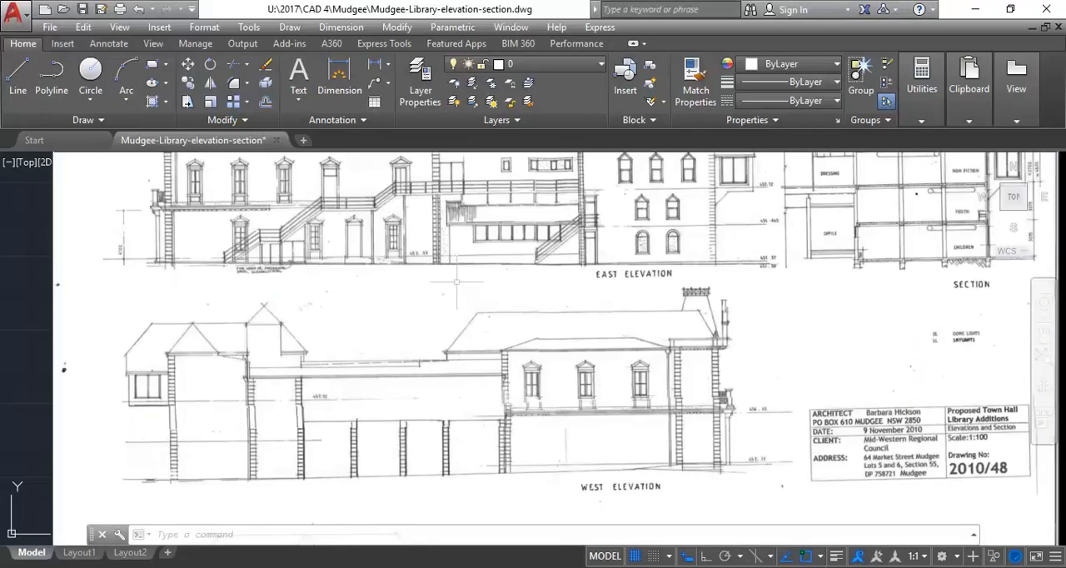
scroll(456, 283, "down", 2)
scroll(457, 283, "down", 6)
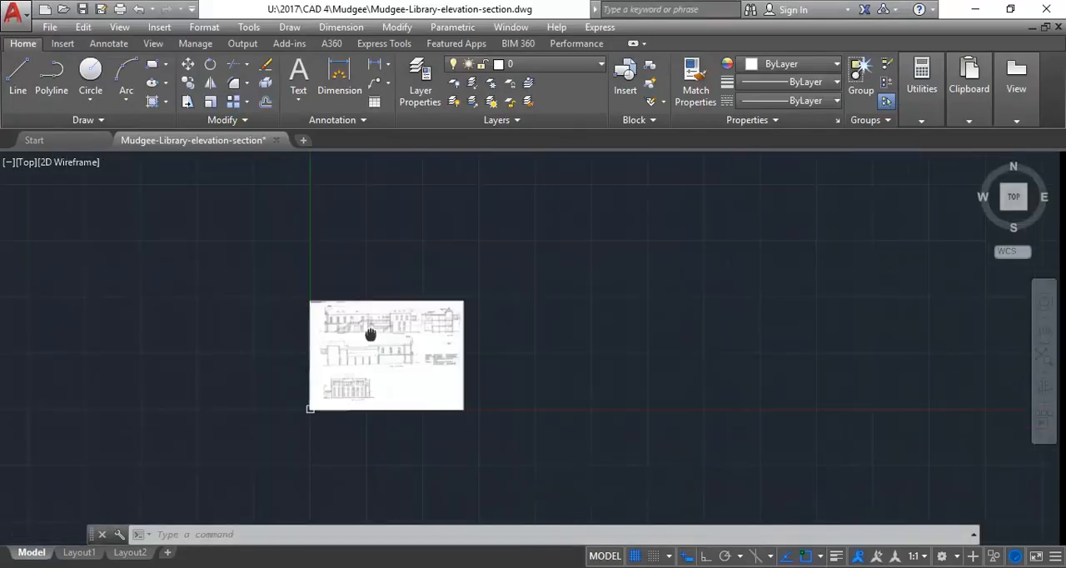
scroll(371, 335, "up", 2)
mouse_move(358, 281)
middle_mouse_down()
mouse_move(338, 348)
mouse_move(317, 332)
middle_mouse_up()
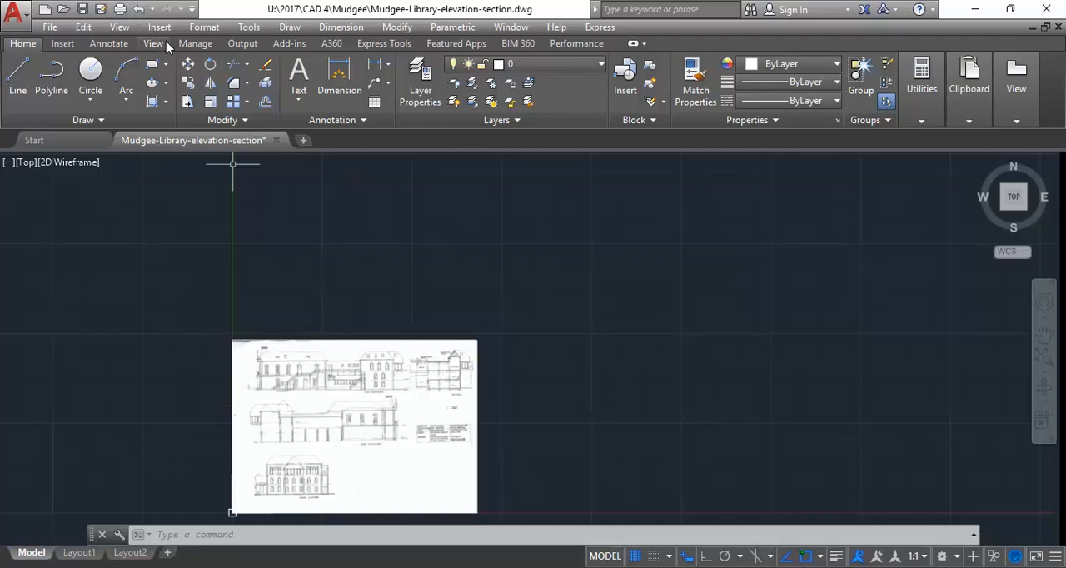
Attach the image Mudgee-Library-Satelite-1.PNG at the origin with a scale of 1000
left_click(60, 46)
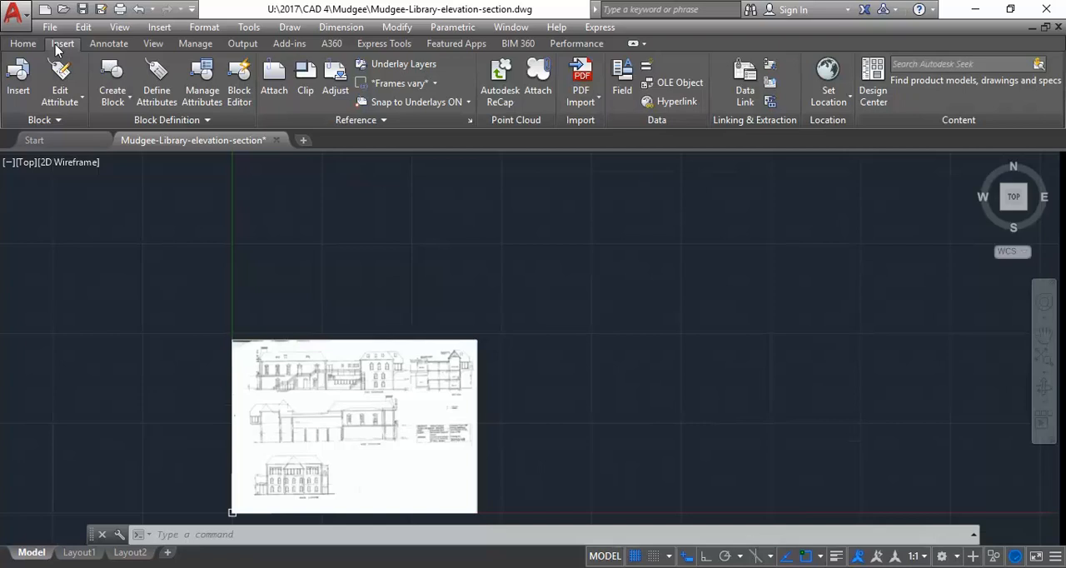
left_click(274, 79)
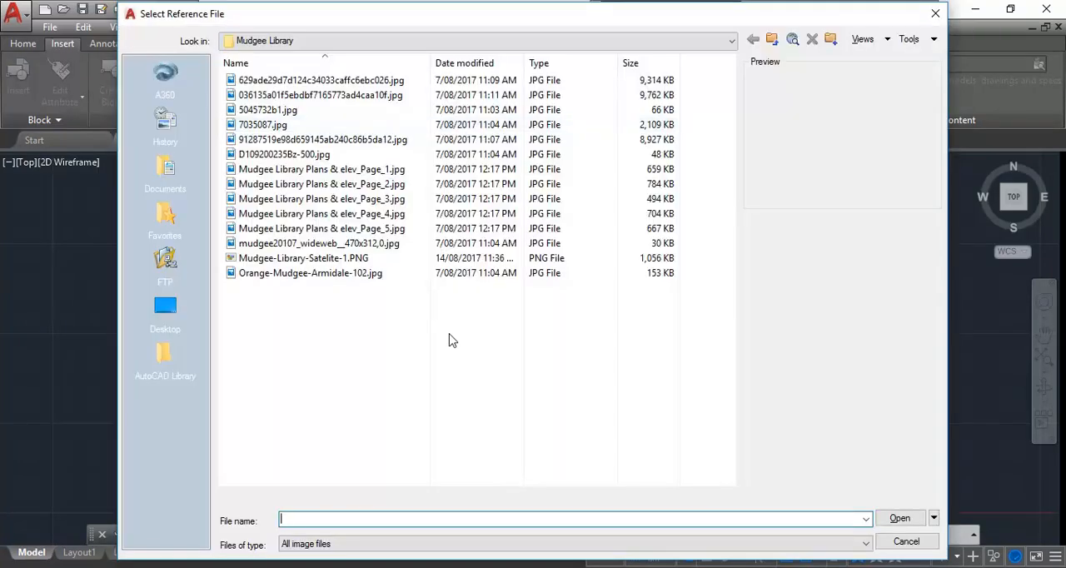
left_click(293, 262)
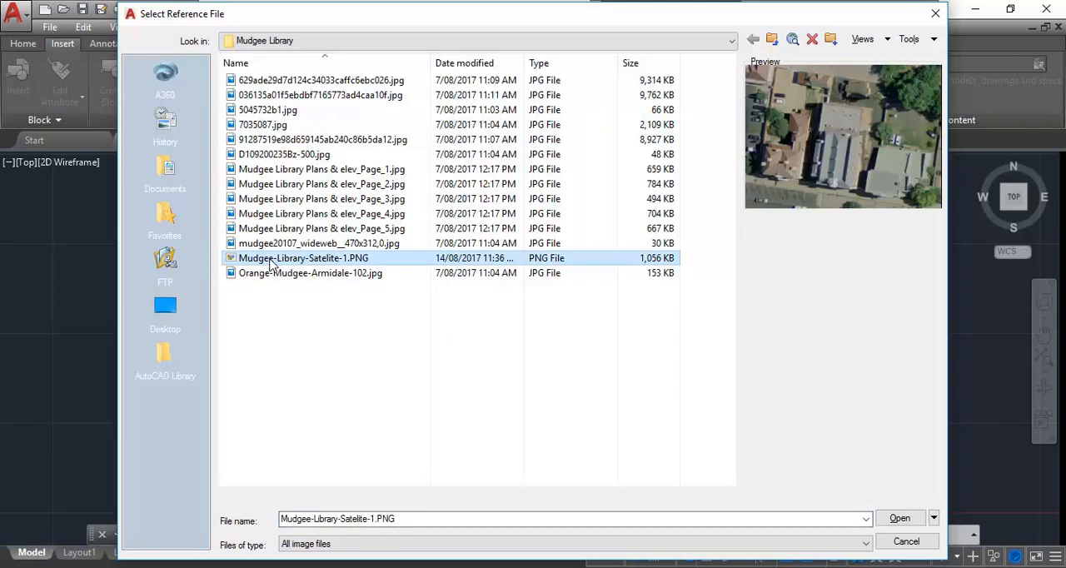
double_click(271, 260)
left_click(684, 254)
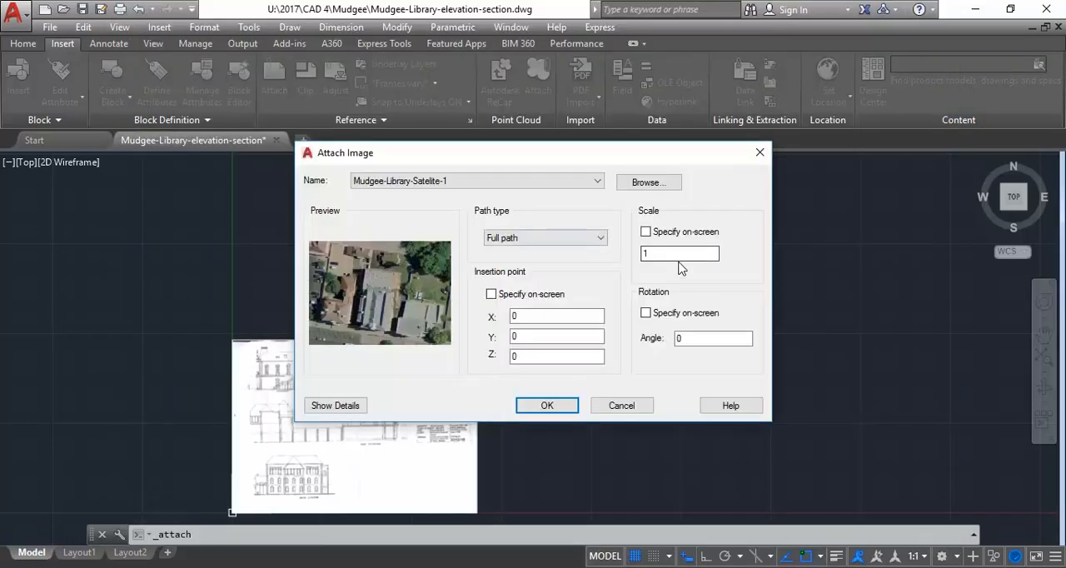
type("000")
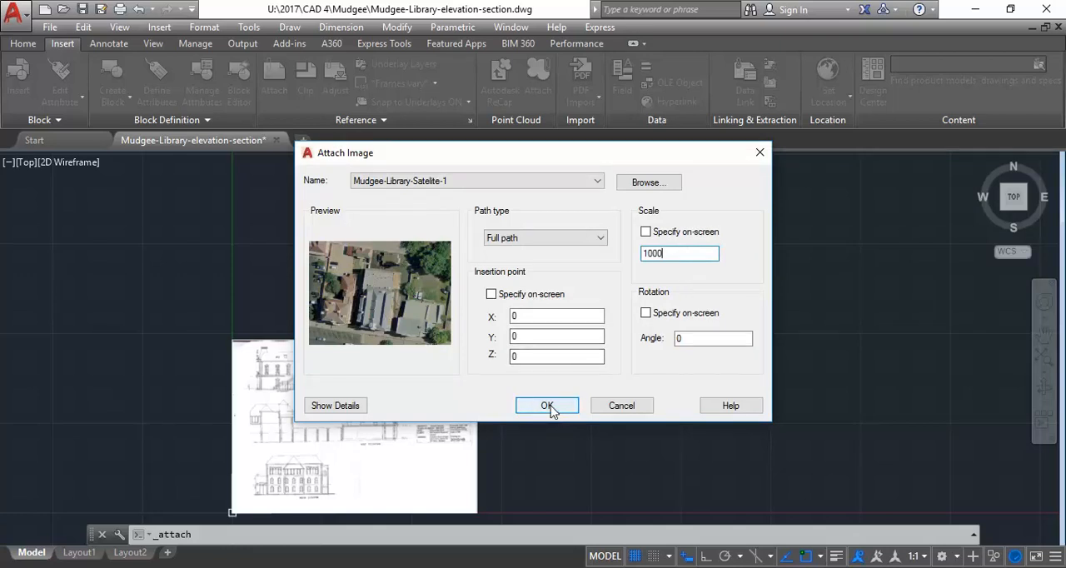
left_click(548, 407)
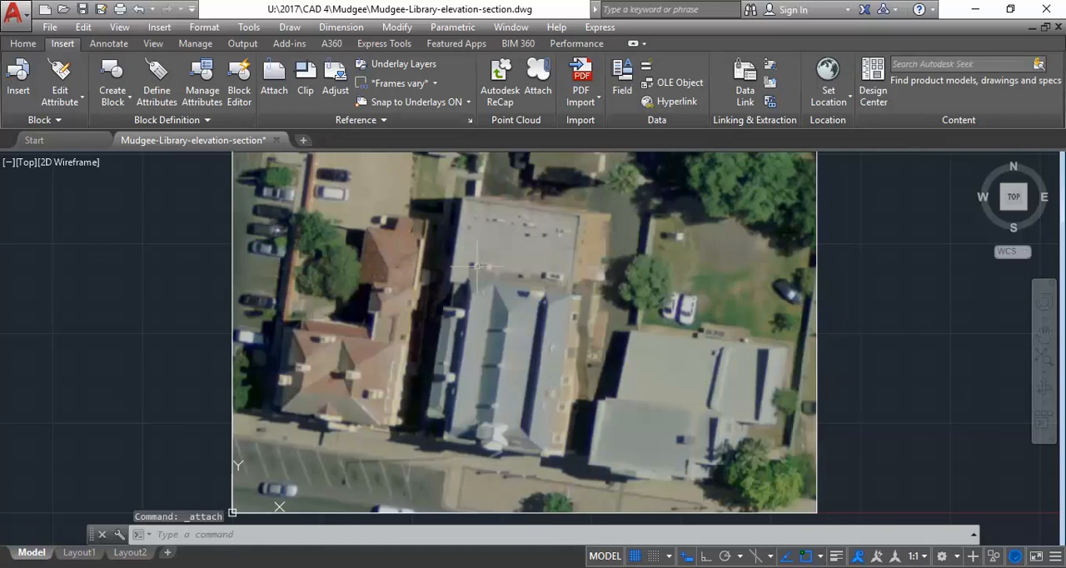
Move the attached aerial image straight up with Ortho on, clear of the scanned elevation sheet
scroll(477, 268, "down", 3)
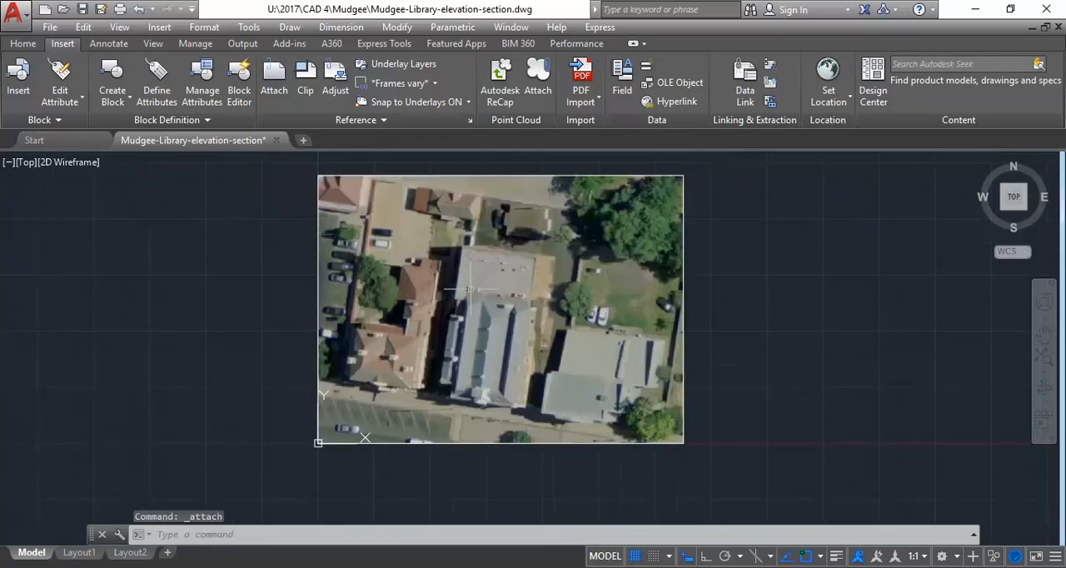
left_click(319, 274)
middle_click_drag(218, 301, 224, 347)
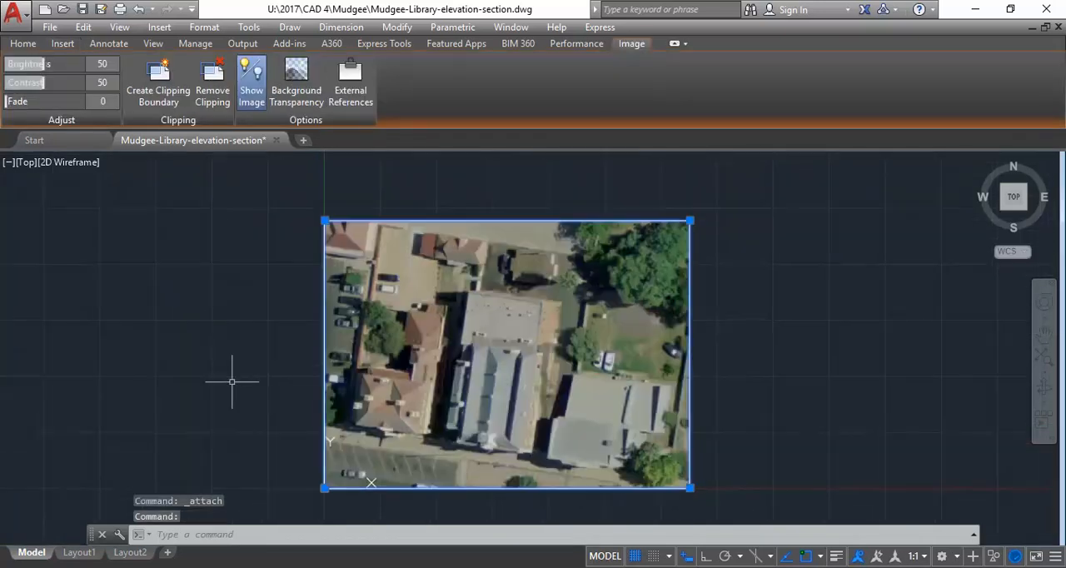
left_click(23, 43)
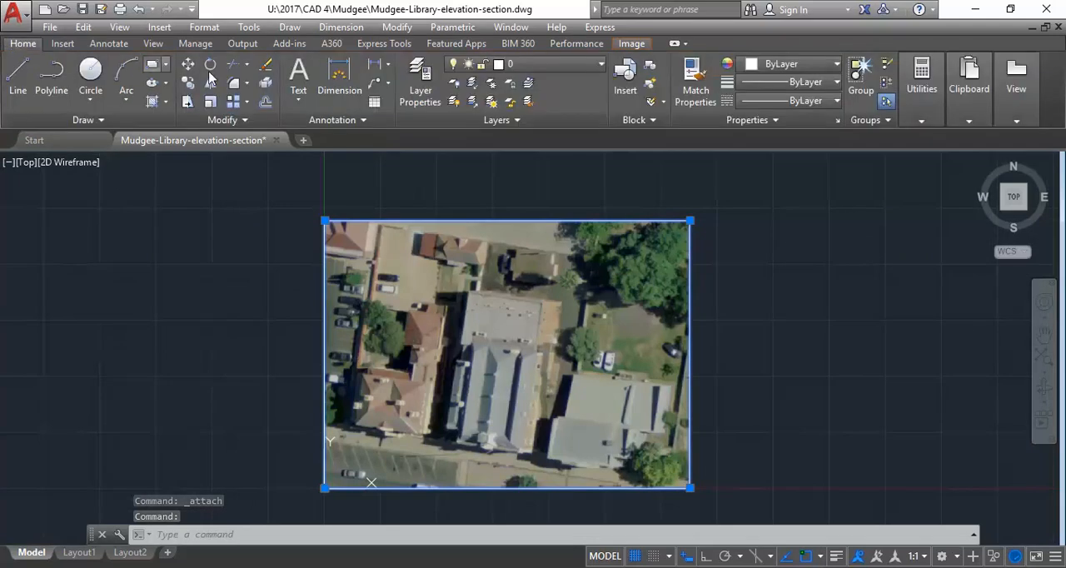
left_click(188, 65)
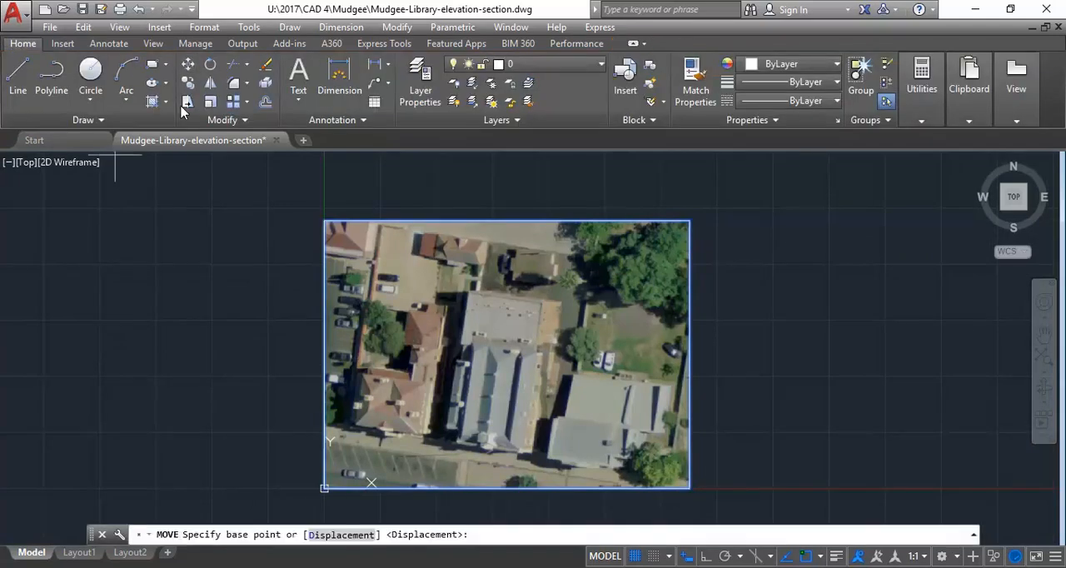
left_click(261, 491)
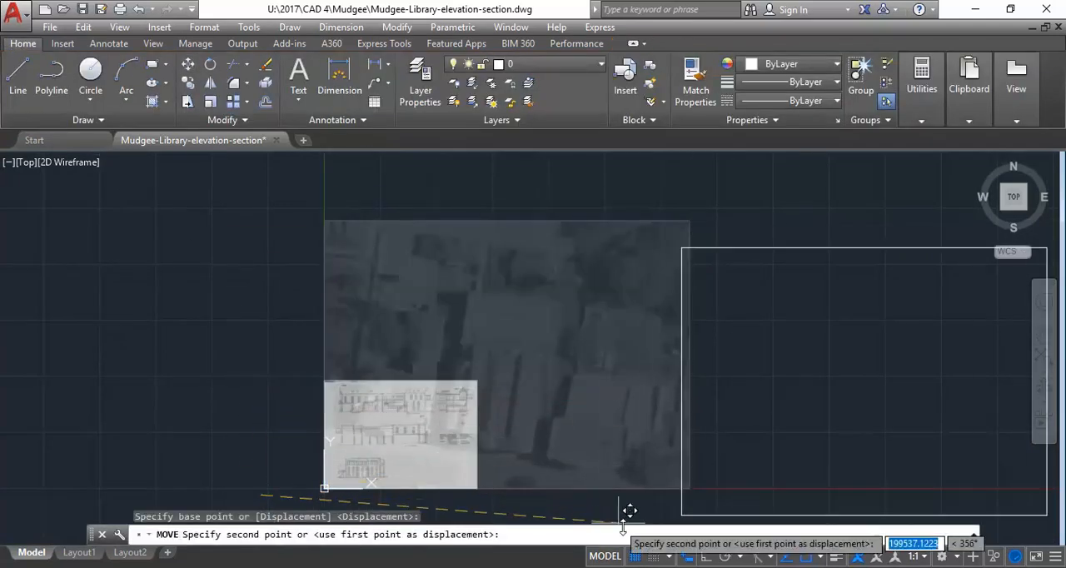
left_click(704, 557)
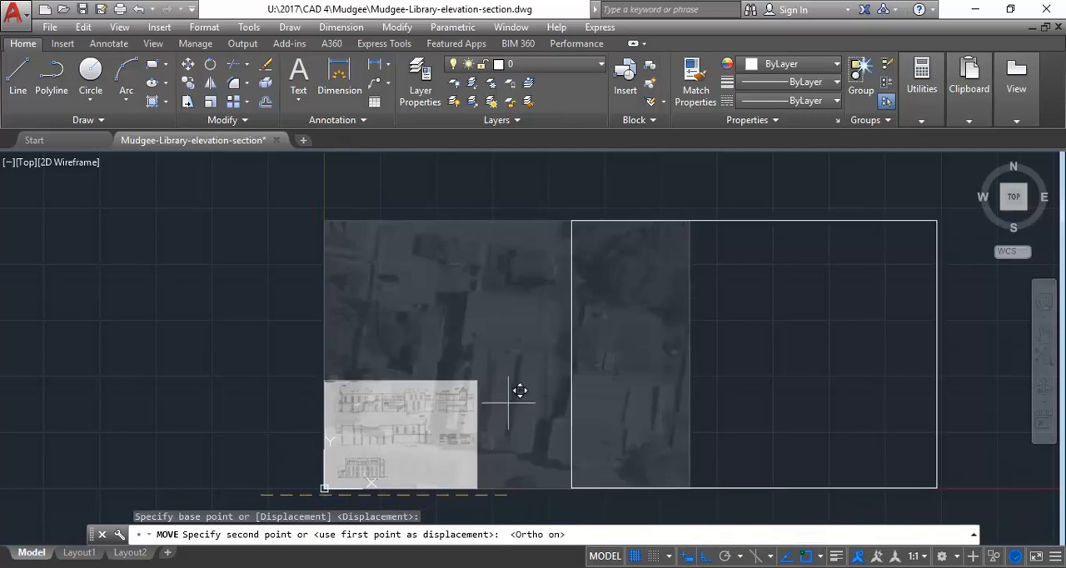
left_click(281, 317)
Examine the library's front and rear roof shapes at close range on the attached aerial image
scroll(209, 350, "down", 1)
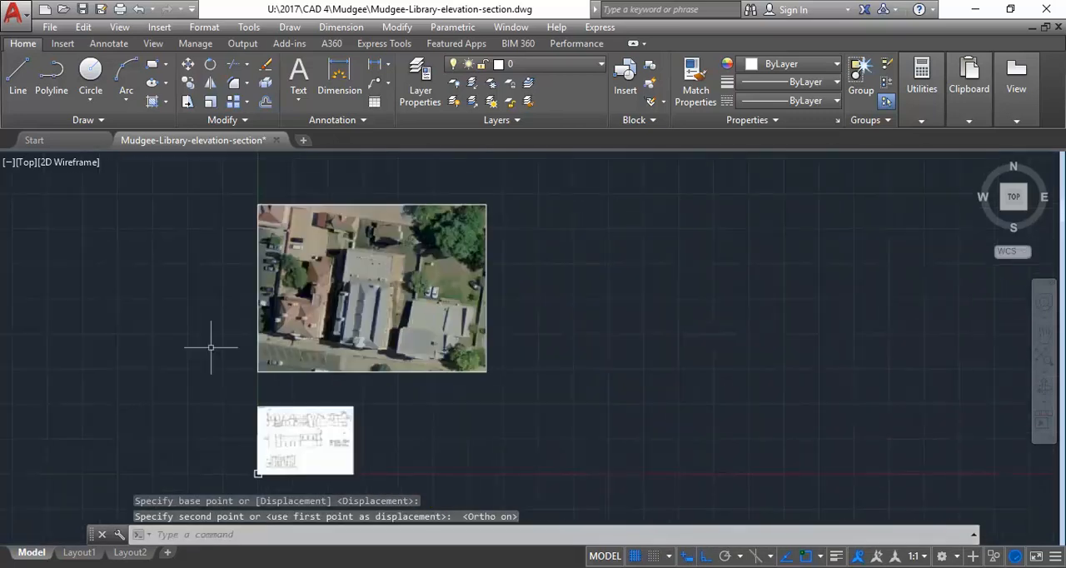
scroll(426, 285, "up", 1)
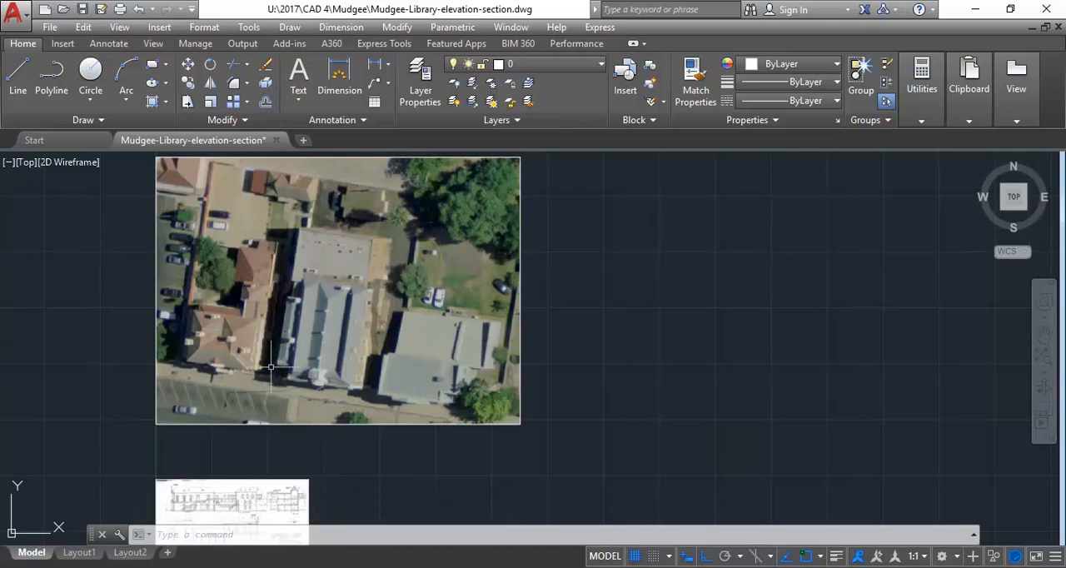
scroll(295, 379, "up", 2)
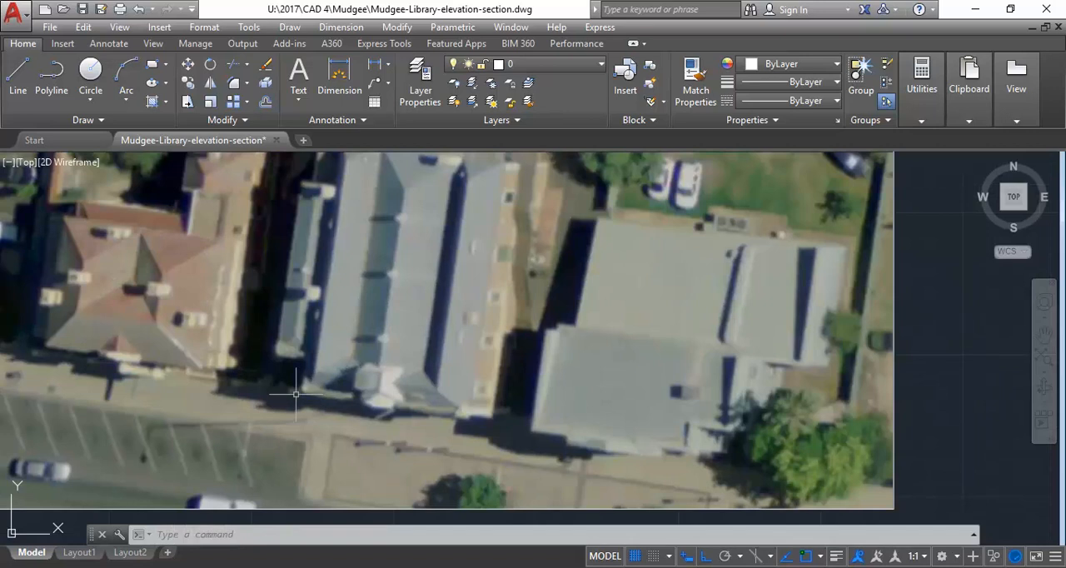
scroll(296, 394, "down", 3)
scroll(305, 378, "up", 1)
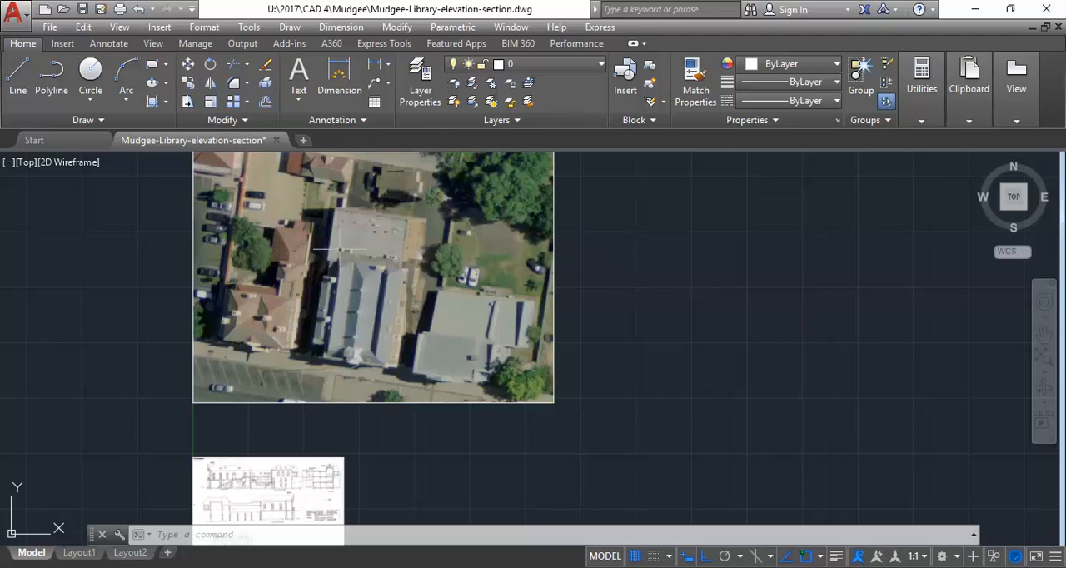
scroll(339, 252, "up", 4)
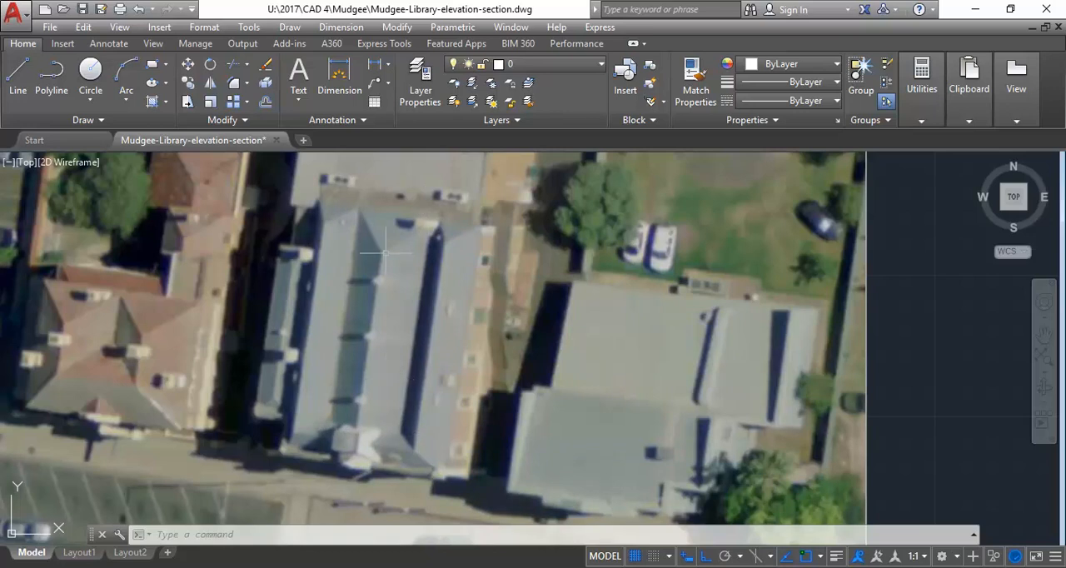
middle_click_drag(414, 189, 375, 324)
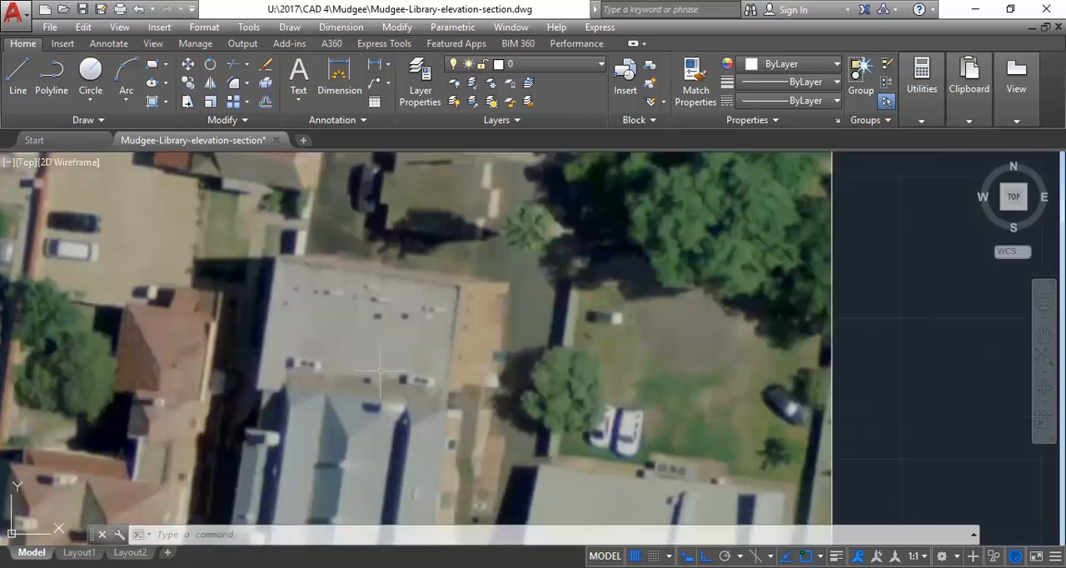
middle_click_drag(384, 429, 359, 379)
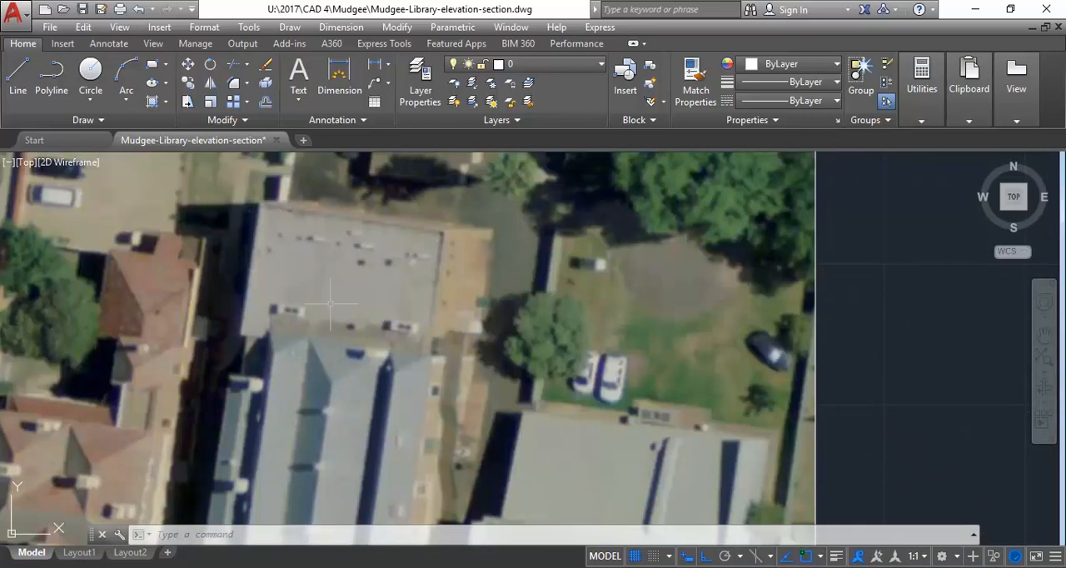
scroll(350, 296, "down", 2)
scroll(315, 358, "up", 2)
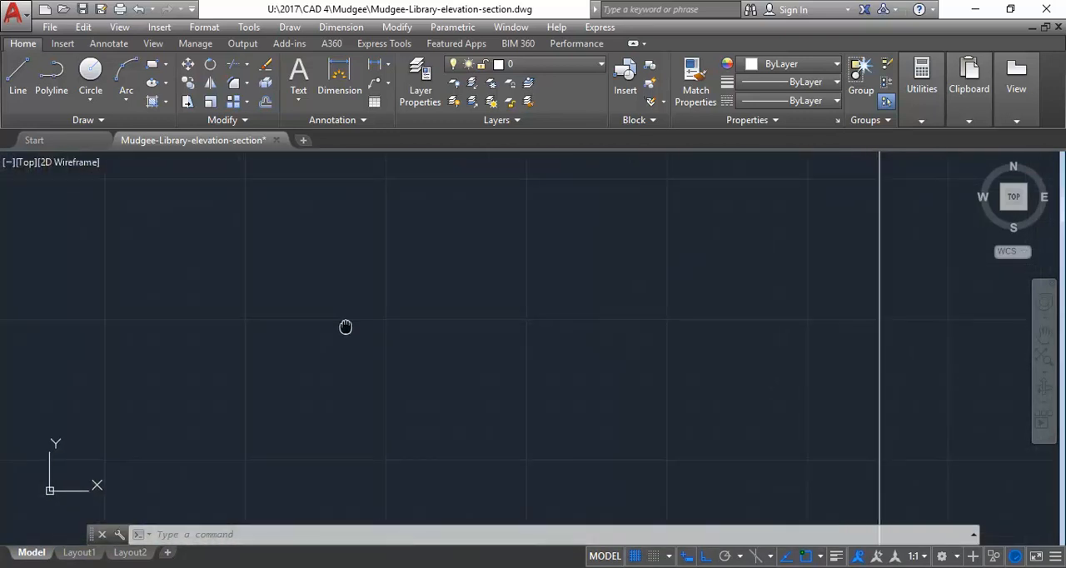
middle_click_drag(346, 326, 340, 354)
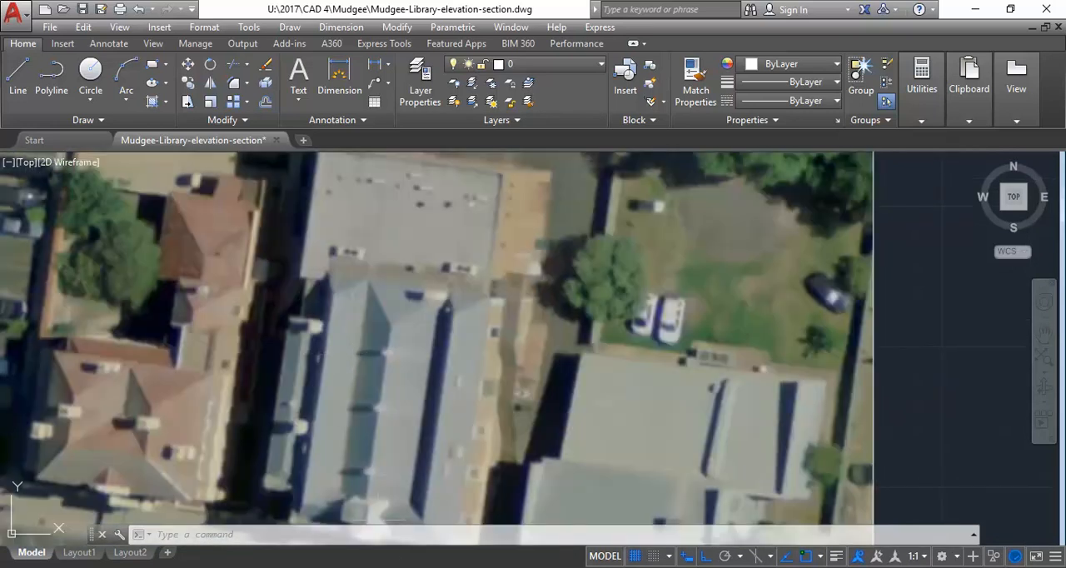
View the perspective drawing Mudgee Library Plans & elev_Page_1.jpg in Windows Photo Viewer, and return to the AutoCAD drawing
mouse_move(402, 567)
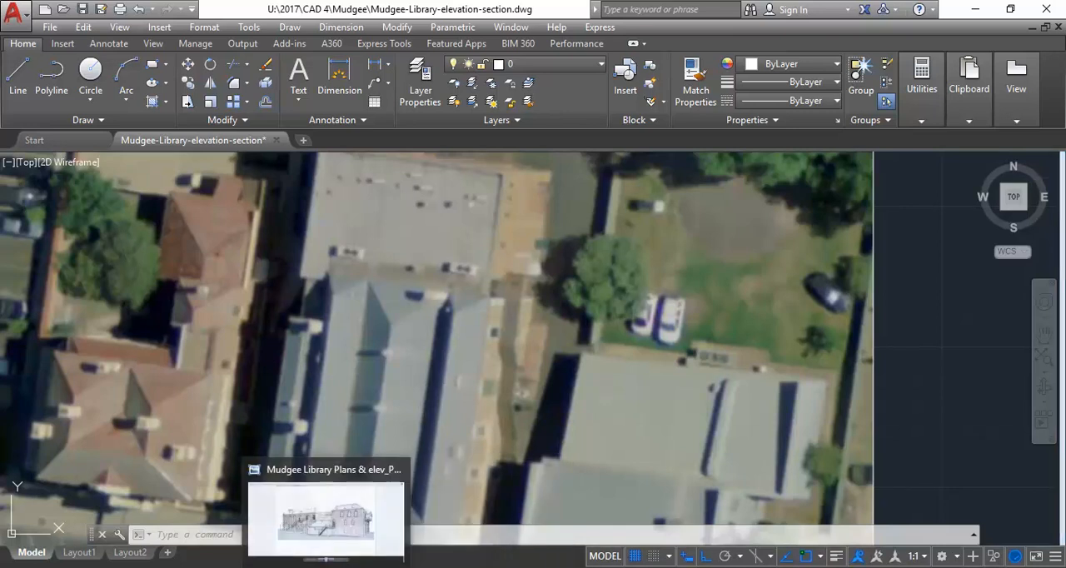
left_click(326, 567)
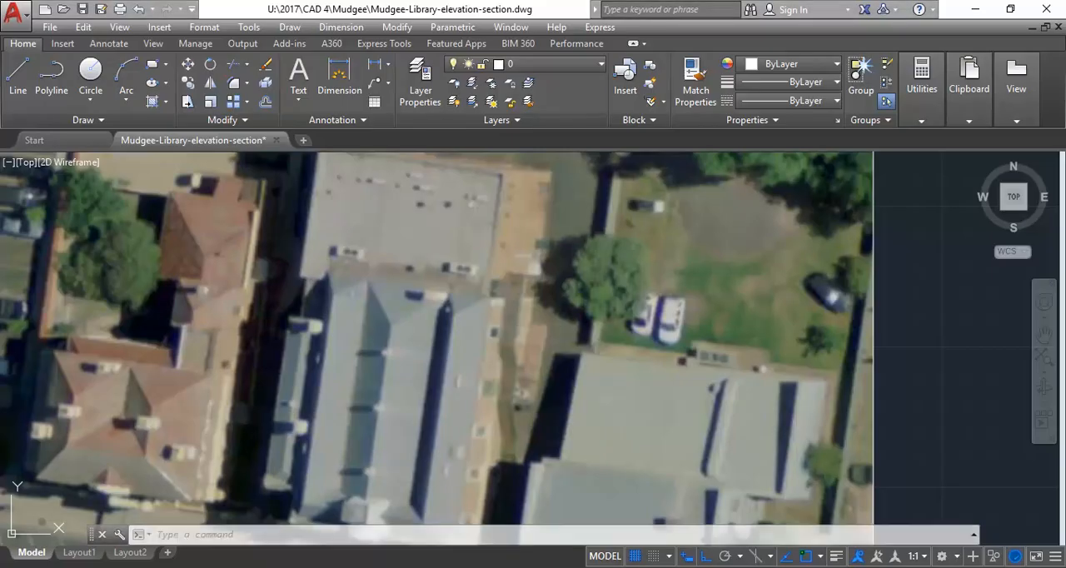
left_click(325, 567)
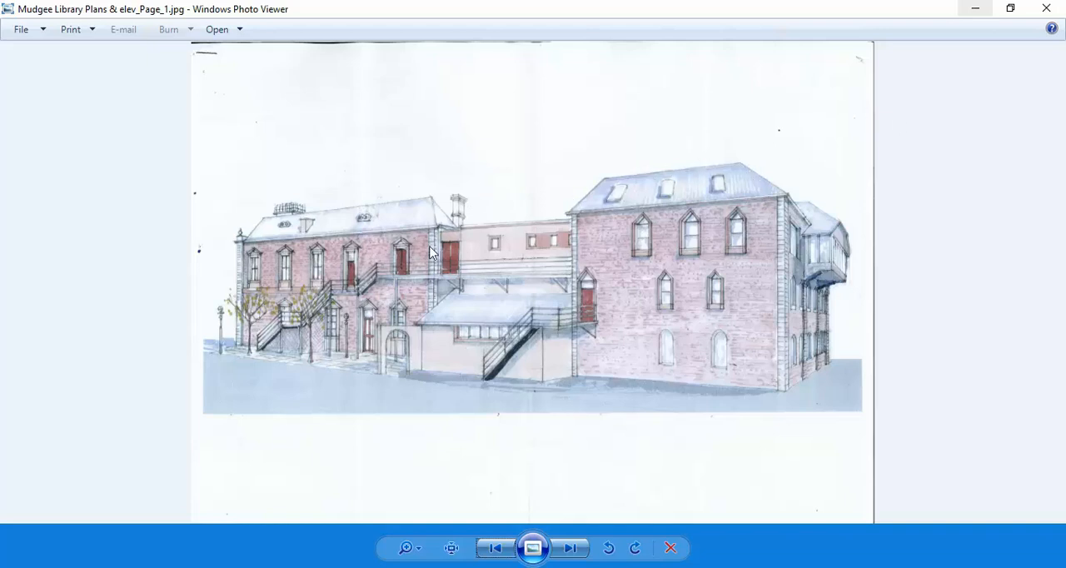
left_click(975, 9)
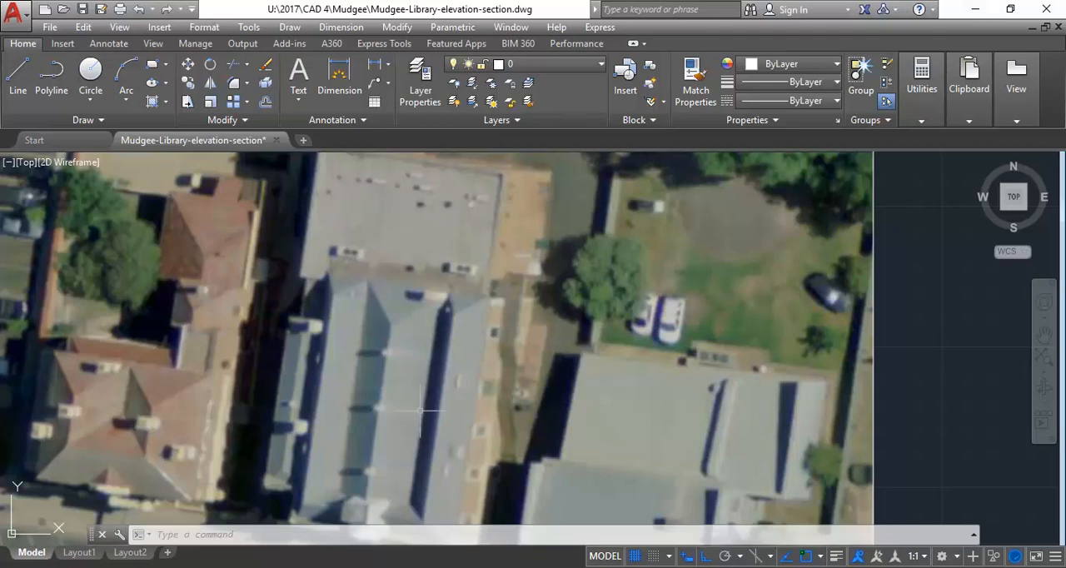
Examine the front building's roof on the East Elevation of the scanned sheet at close range
scroll(428, 381, "down", 6)
scroll(426, 383, "up", 4)
scroll(427, 375, "up", 5)
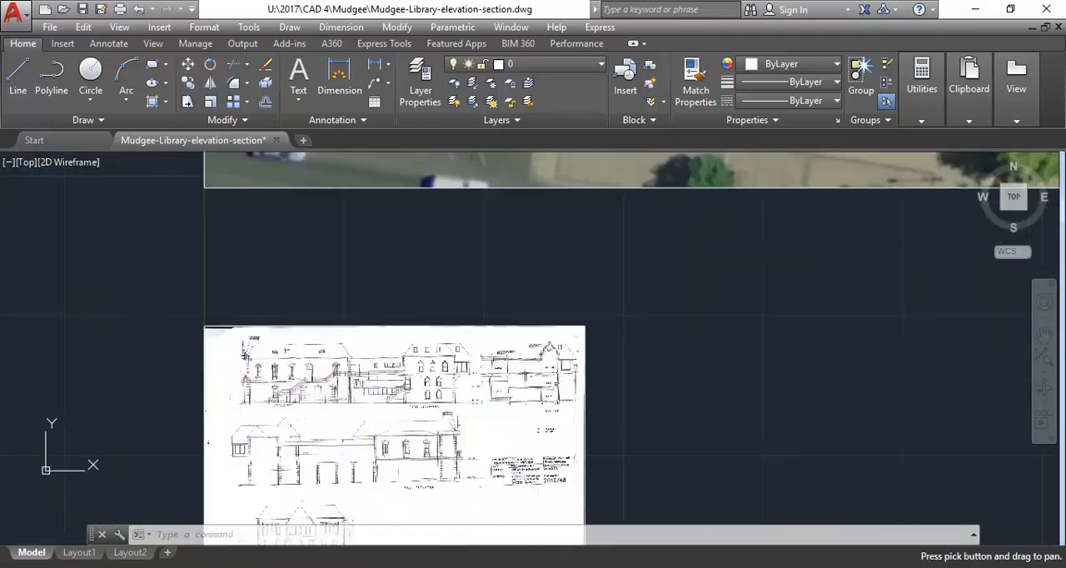
middle_click_drag(652, 315, 543, 322)
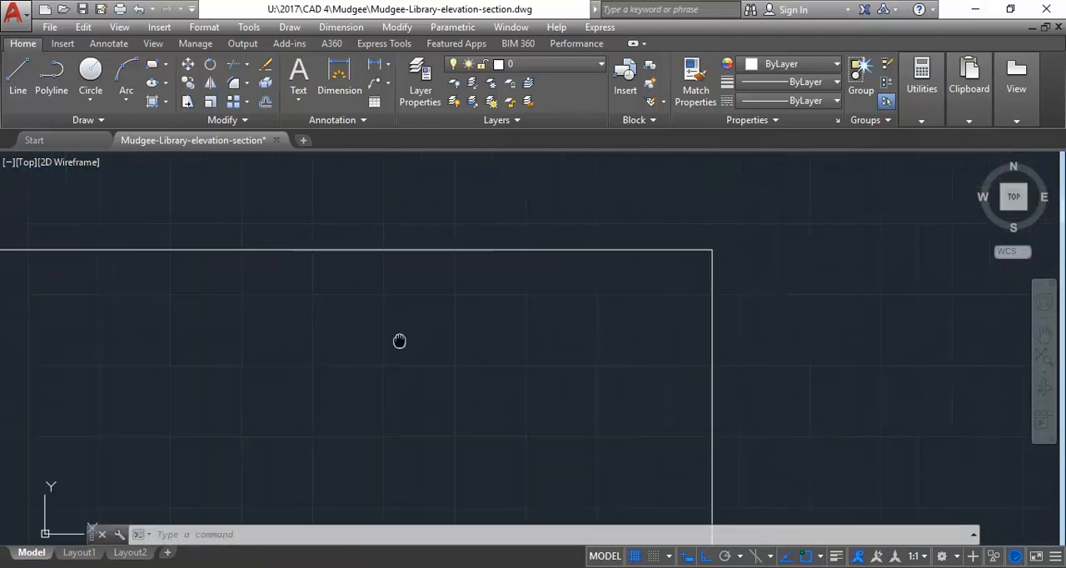
middle_click_drag(291, 337, 586, 313)
middle_click_drag(305, 280, 396, 290)
scroll(358, 291, "up", 2)
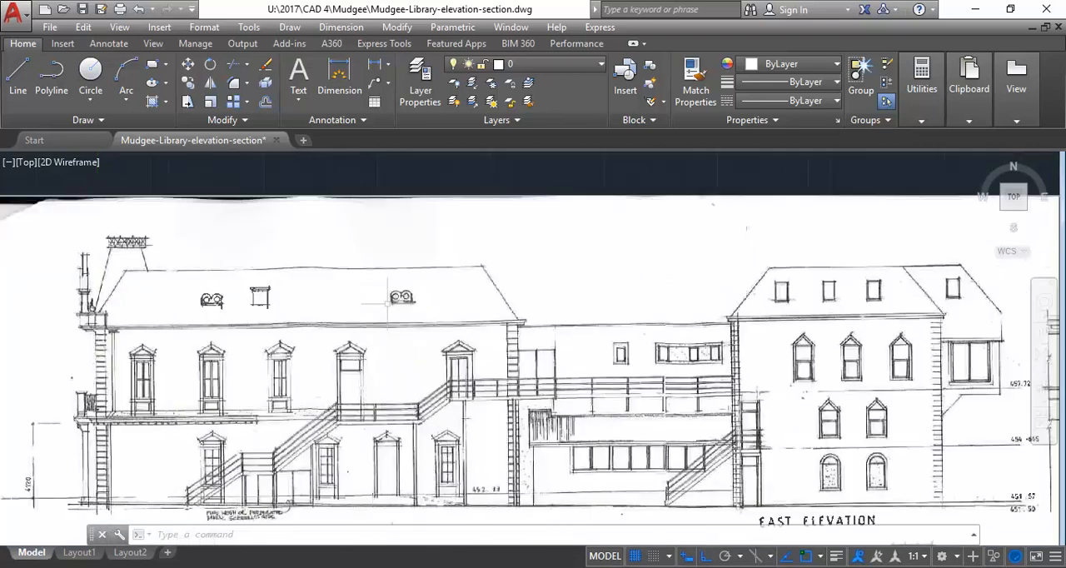
scroll(218, 288, "up", 4)
middle_click_drag(206, 295, 224, 305)
With Ortho off, measure the front roof's sloping edge beside the parapet on the East Elevation, from eaves to ridge
left_click(943, 91)
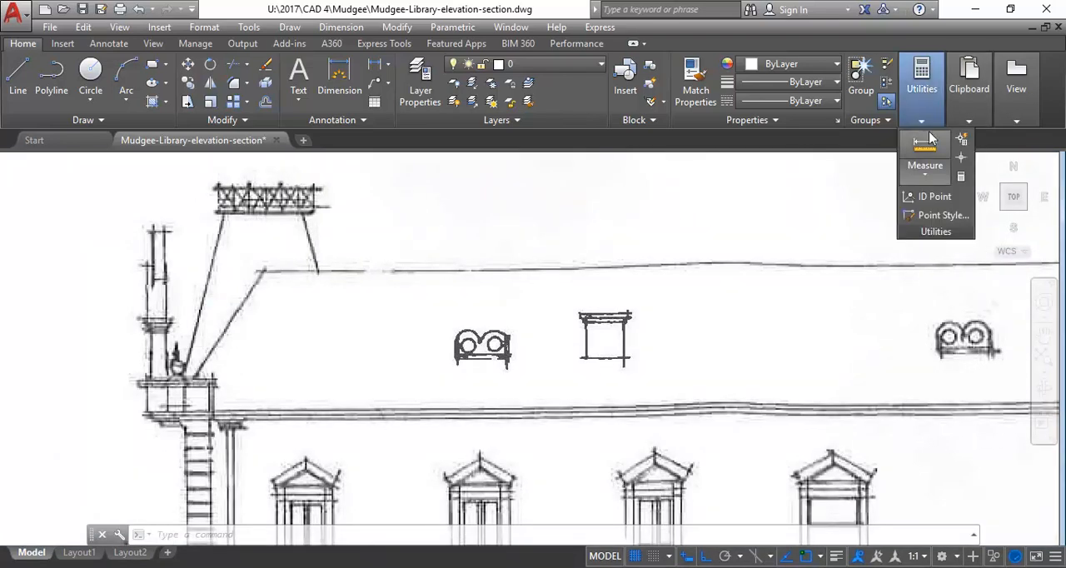
left_click(923, 167)
scroll(195, 356, "up", 2)
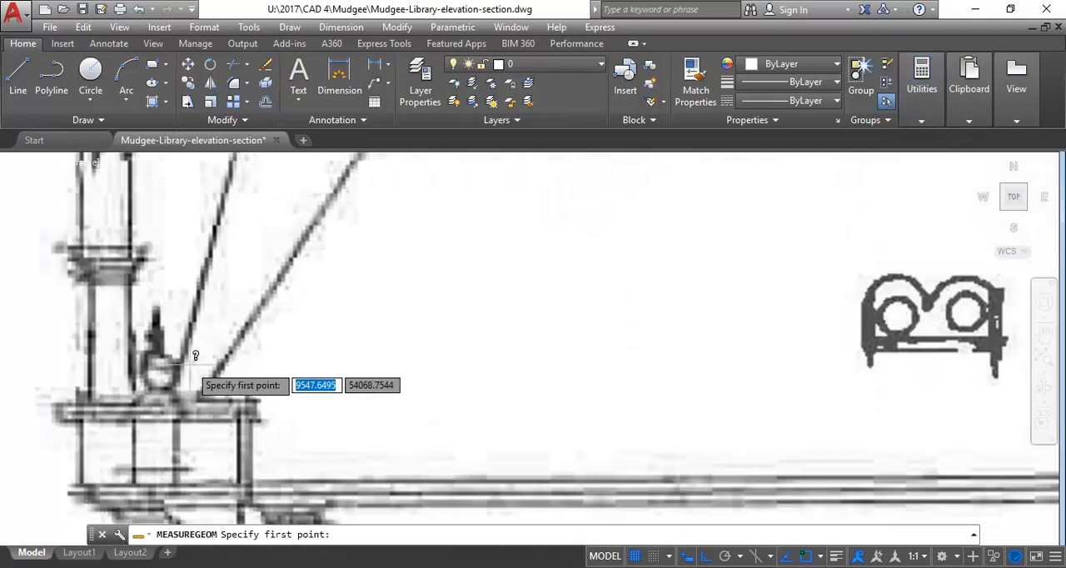
left_click(200, 390)
scroll(229, 512, "down", 2)
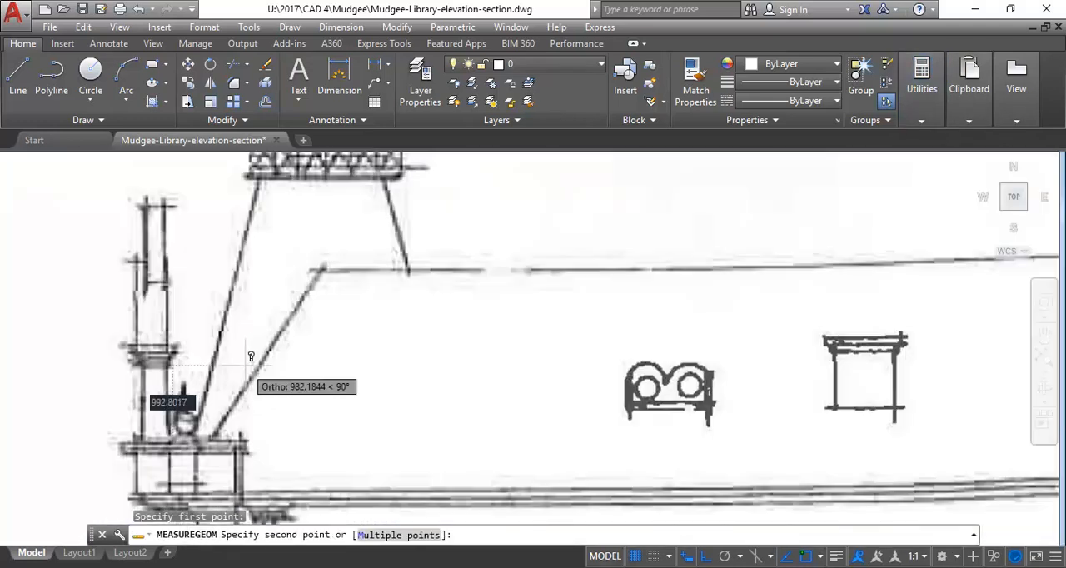
left_click(702, 558)
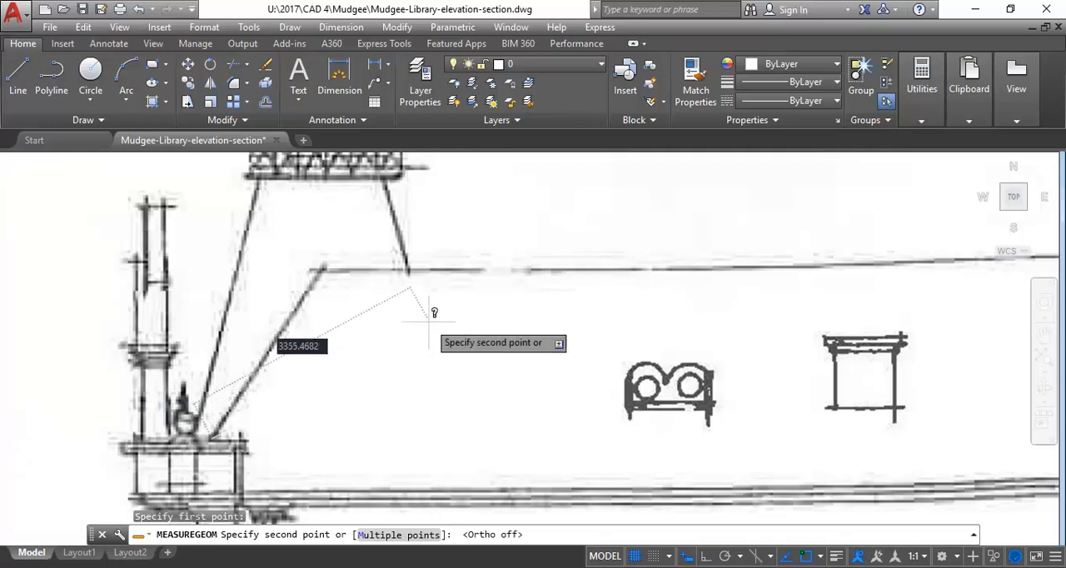
left_click(323, 267)
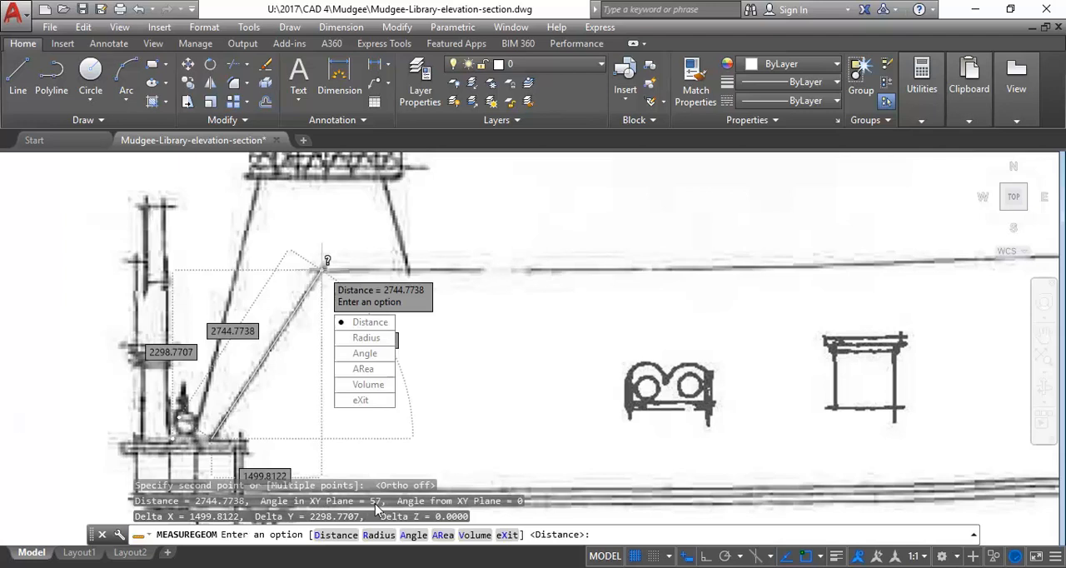
left_click(361, 401)
Measure the front roof's opposite sloping edge, beside the low linking block, from the eaves corner up to the ridge end
middle_click_drag(279, 222, 166, 220)
middle_click_drag(585, 252, 173, 262)
middle_click_drag(512, 306, 439, 317)
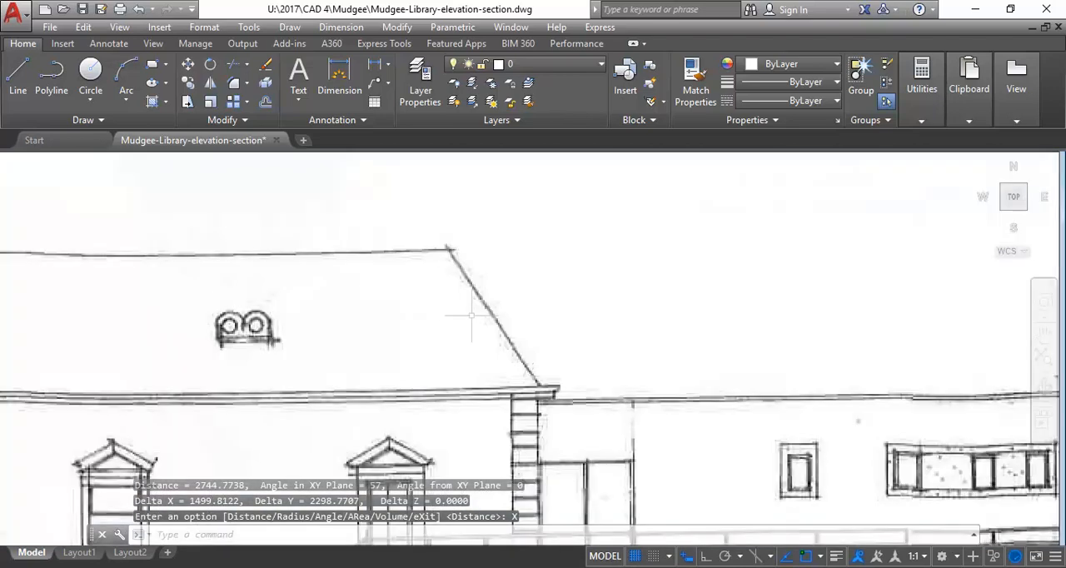
left_click(922, 84)
left_click(924, 148)
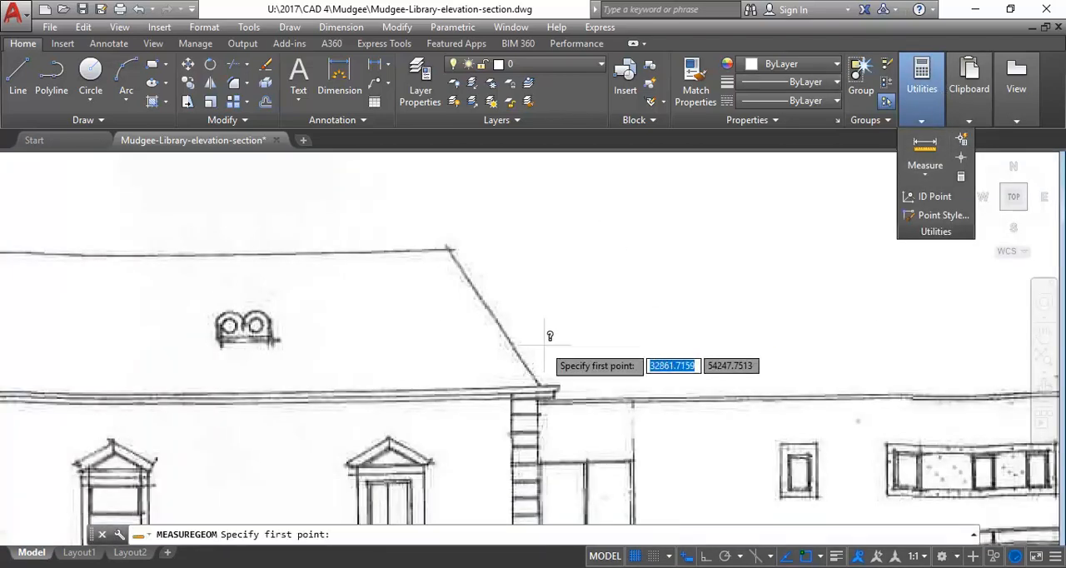
scroll(554, 335, "up", 3)
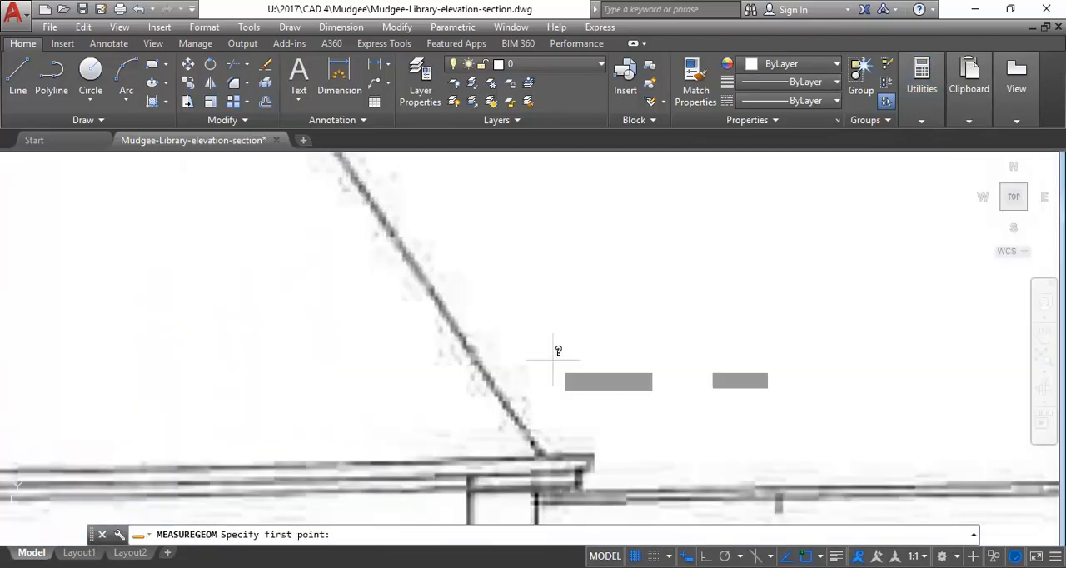
left_click(546, 450)
scroll(434, 309, "down", 3)
scroll(397, 222, "up", 2)
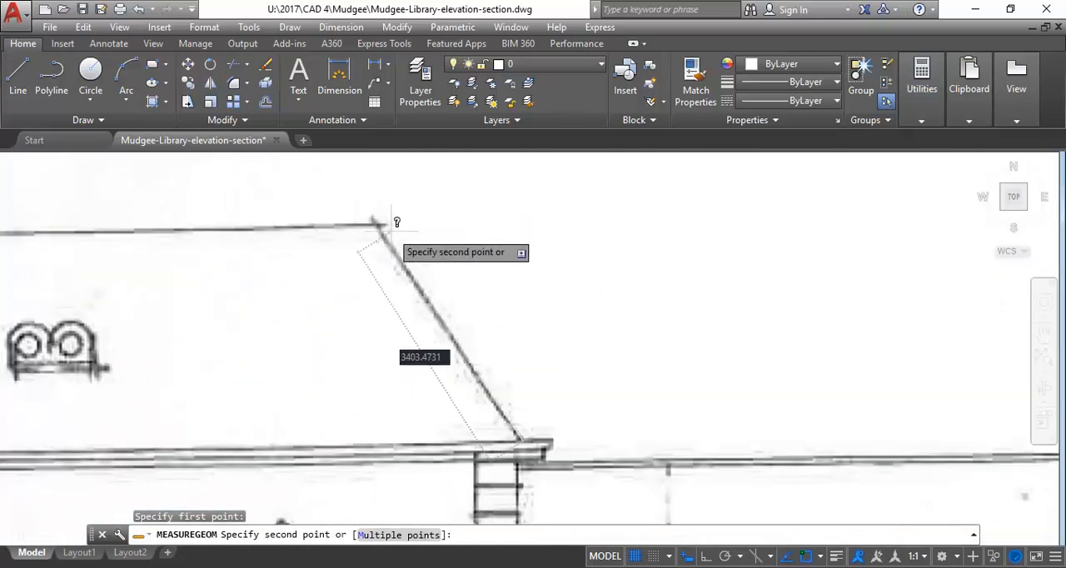
scroll(391, 221, "up", 2)
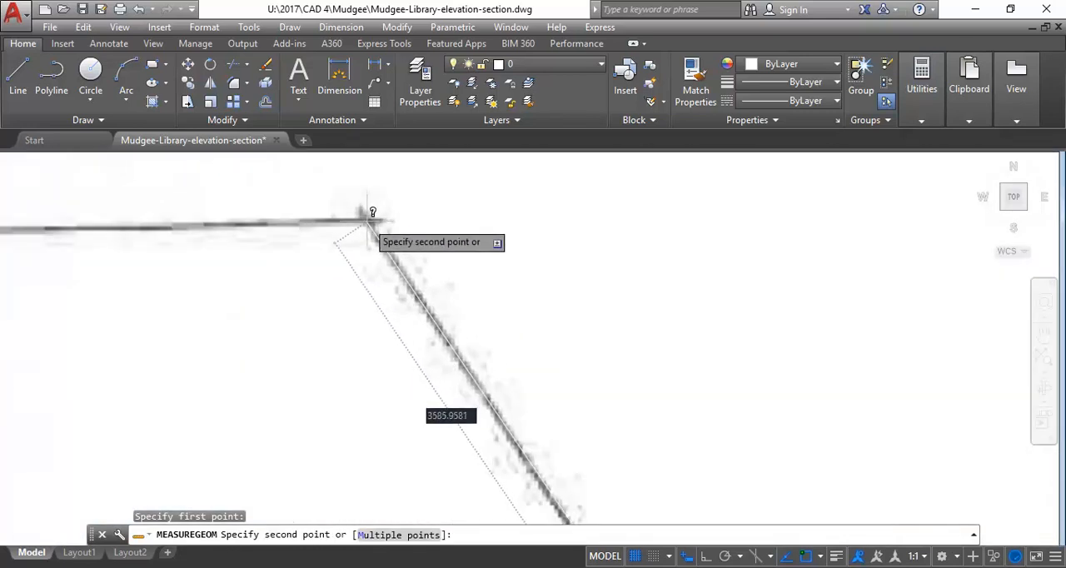
left_click(367, 221)
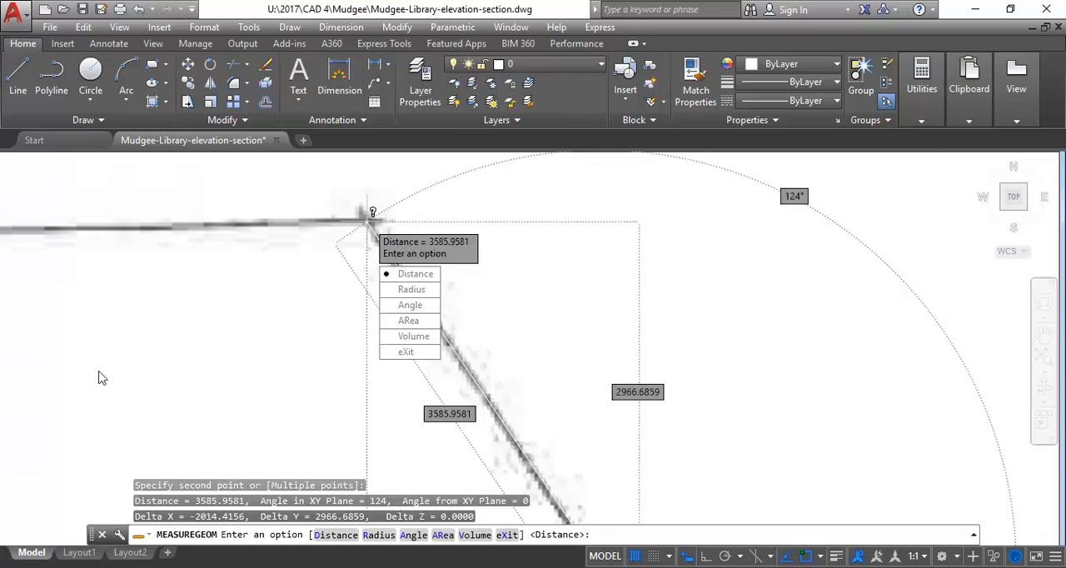
Compare the angles of both front roof slopes in the command history, and end the measurement
middle_click_drag(124, 367, 191, 288)
scroll(192, 287, "down", 4)
middle_click_drag(303, 337, 319, 393)
scroll(319, 393, "up", 2)
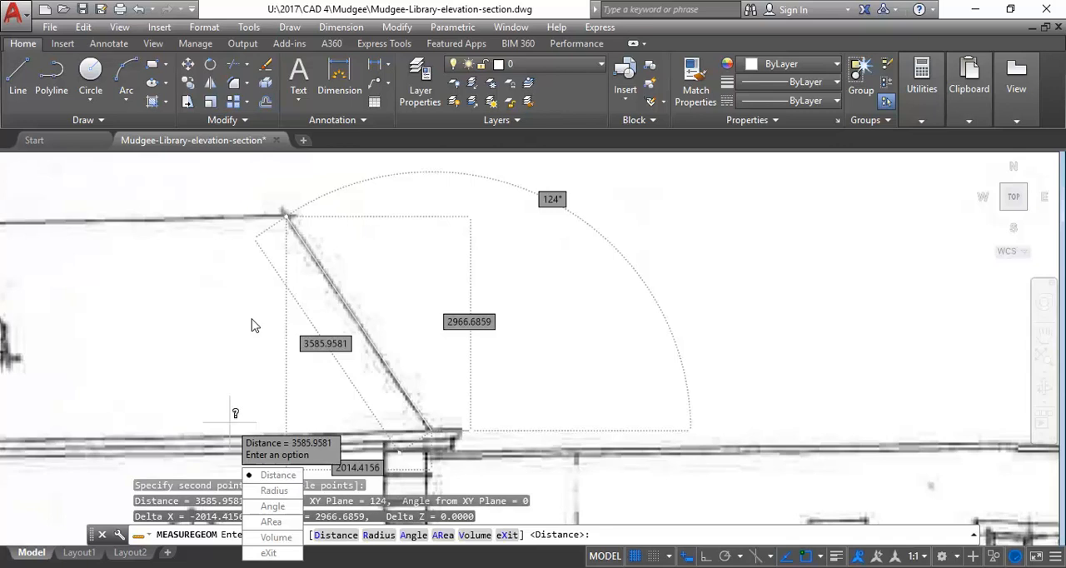
left_click(972, 535)
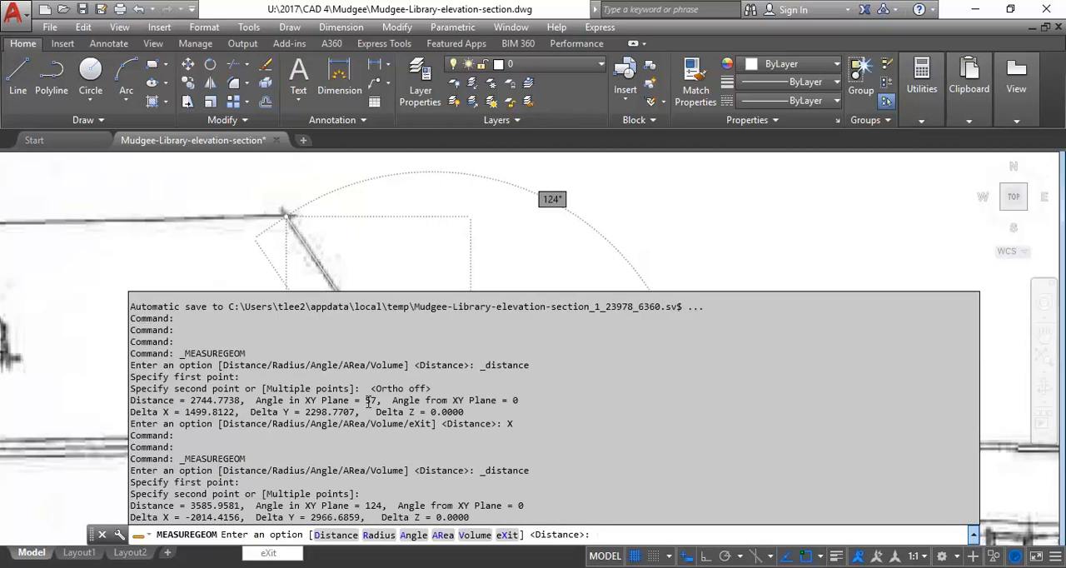
left_click(972, 536)
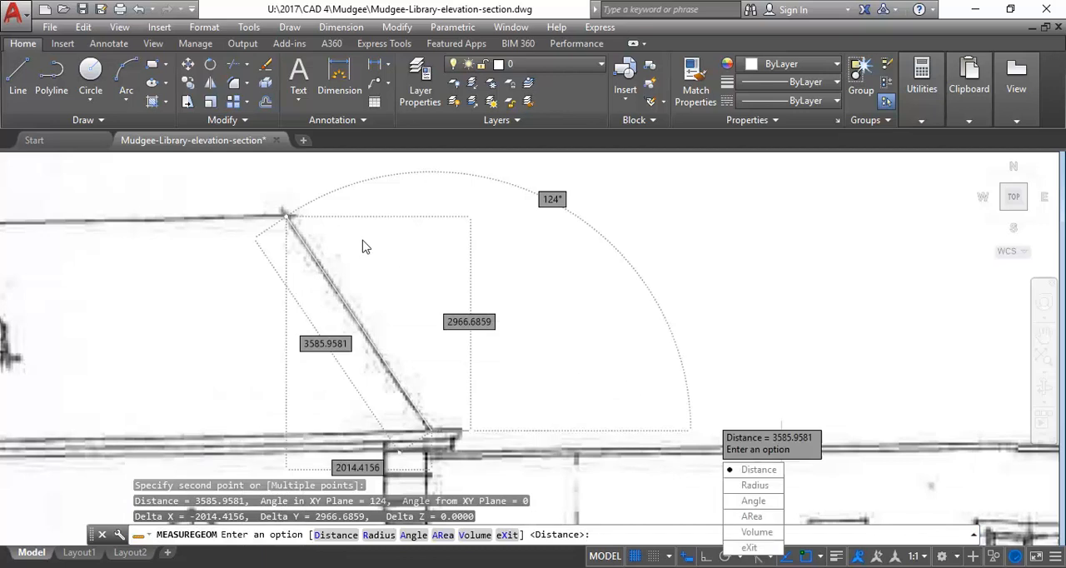
left_click(749, 548)
Measure the rear building roof's sloping edge beside the linking block on the East Elevation, from eaves to ridge
scroll(8, 187, "down", 2)
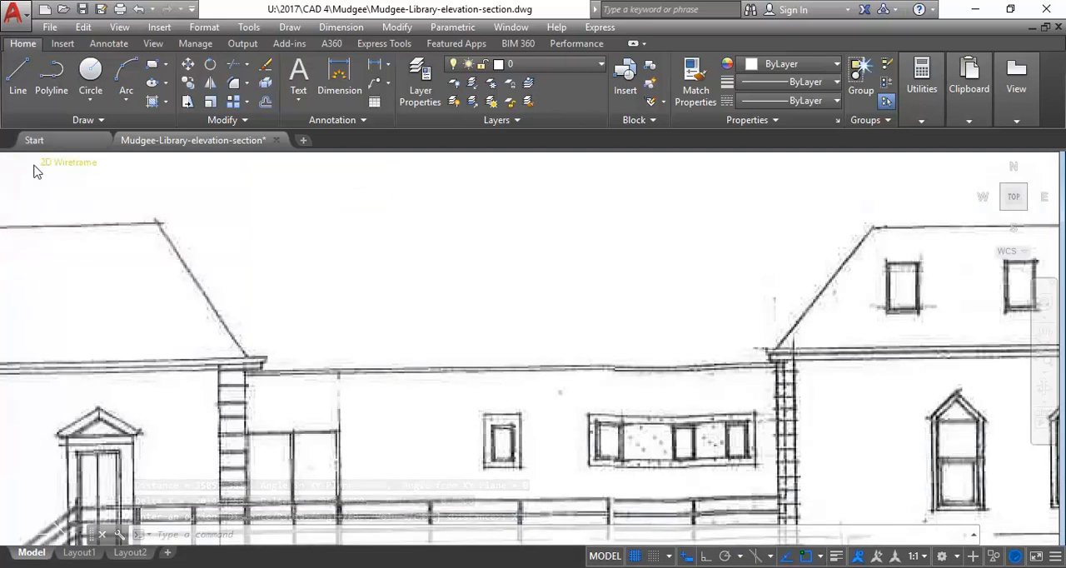
middle_click_drag(692, 234, 426, 266)
scroll(426, 267, "up", 2)
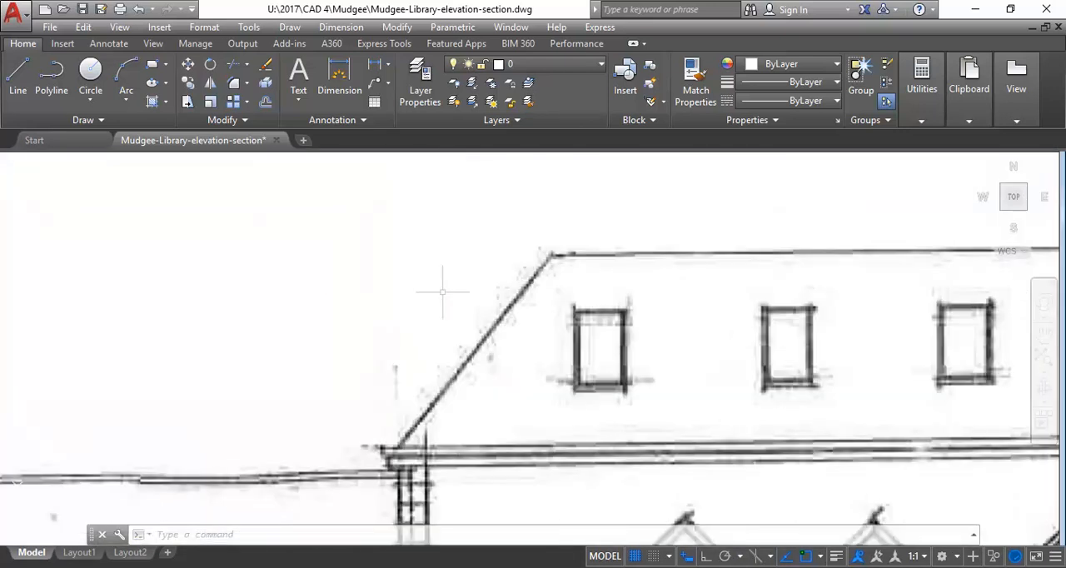
left_click(922, 79)
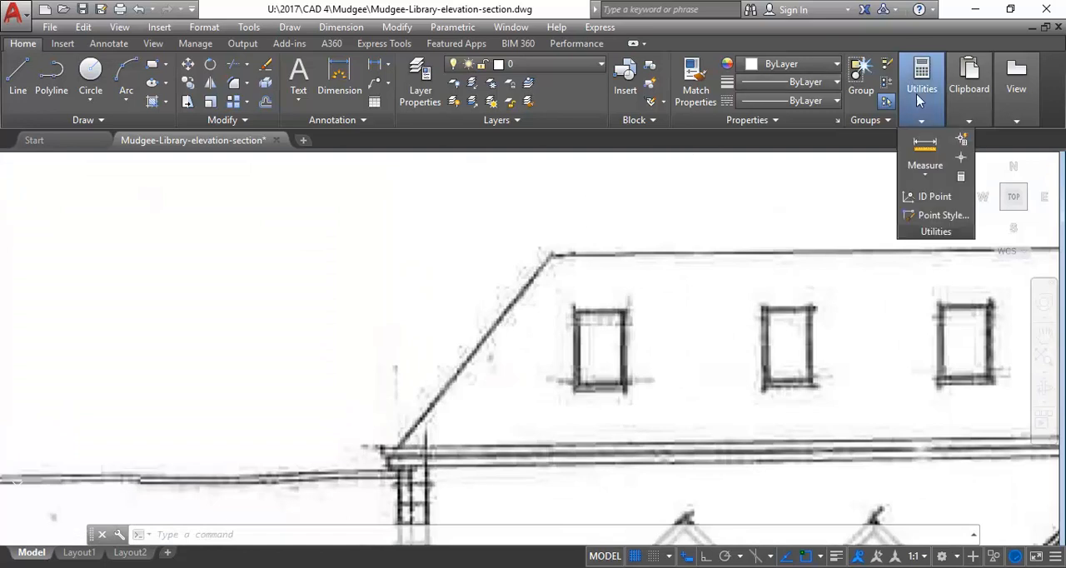
left_click(919, 149)
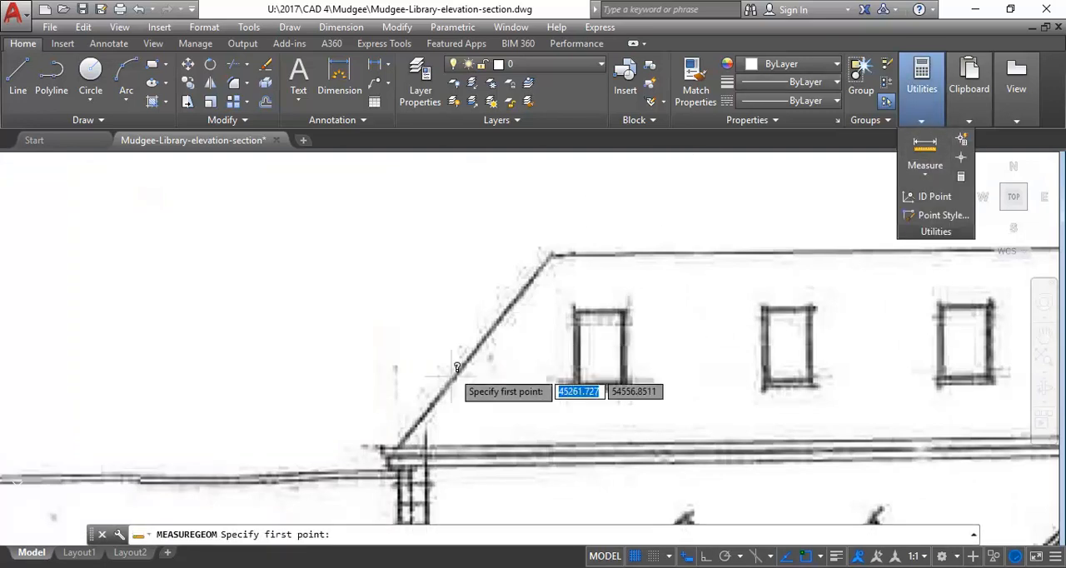
left_click(398, 444)
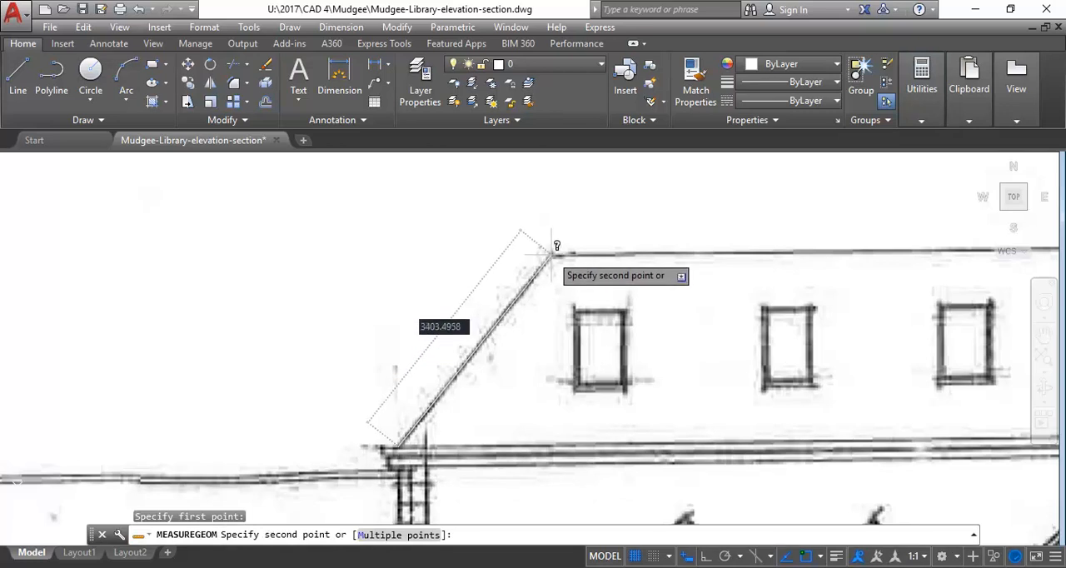
left_click(551, 256)
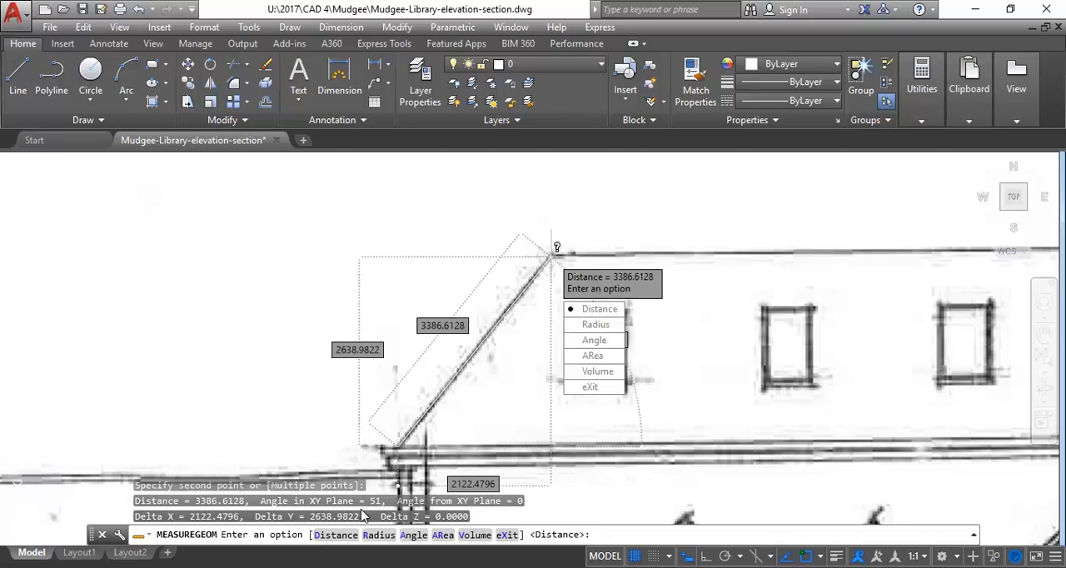
key("Escape")
Measure the inner sloping line of the rear roof, from the eaves above the corner quoins up to the ridge
scroll(371, 408, "down", 3)
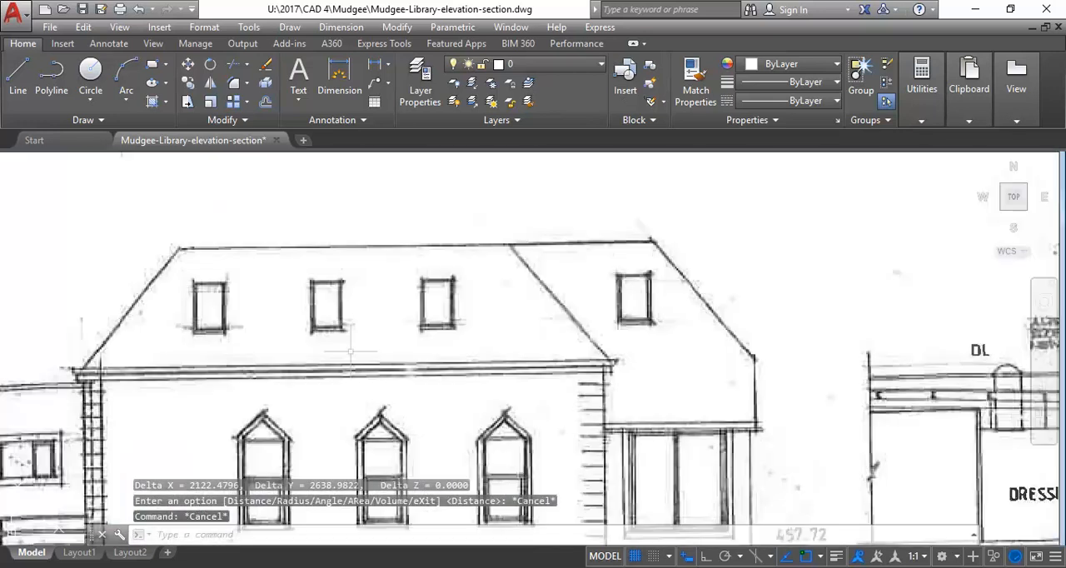
scroll(350, 388, "up", 2)
left_click(922, 83)
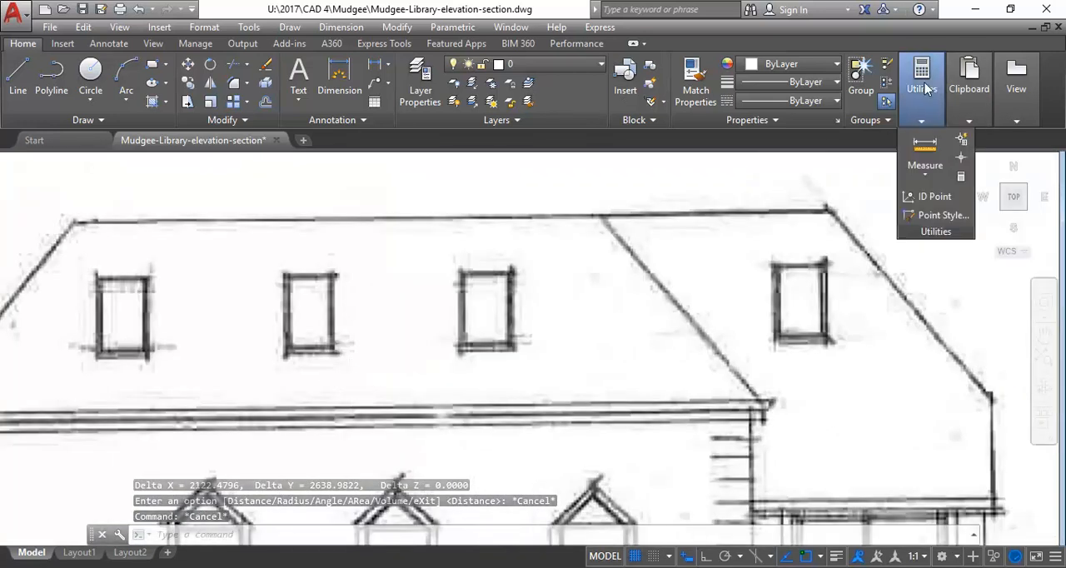
left_click(921, 212)
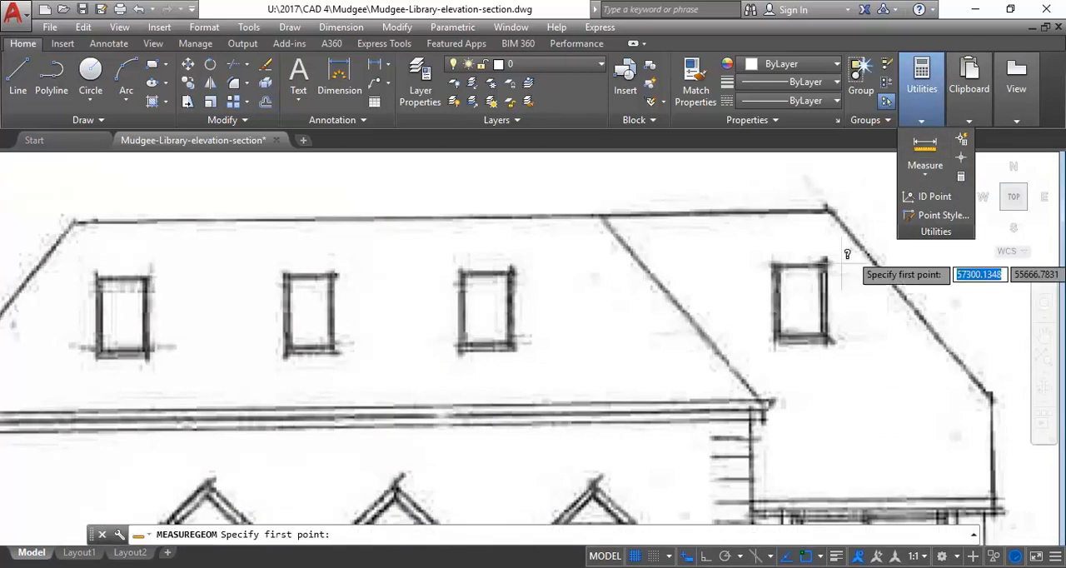
left_click(760, 405)
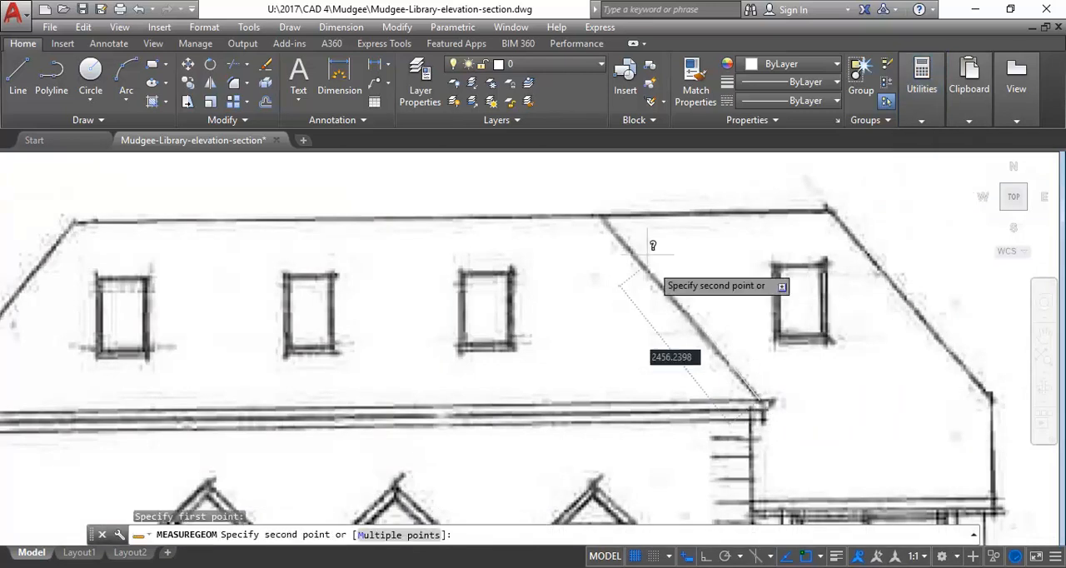
left_click(602, 218)
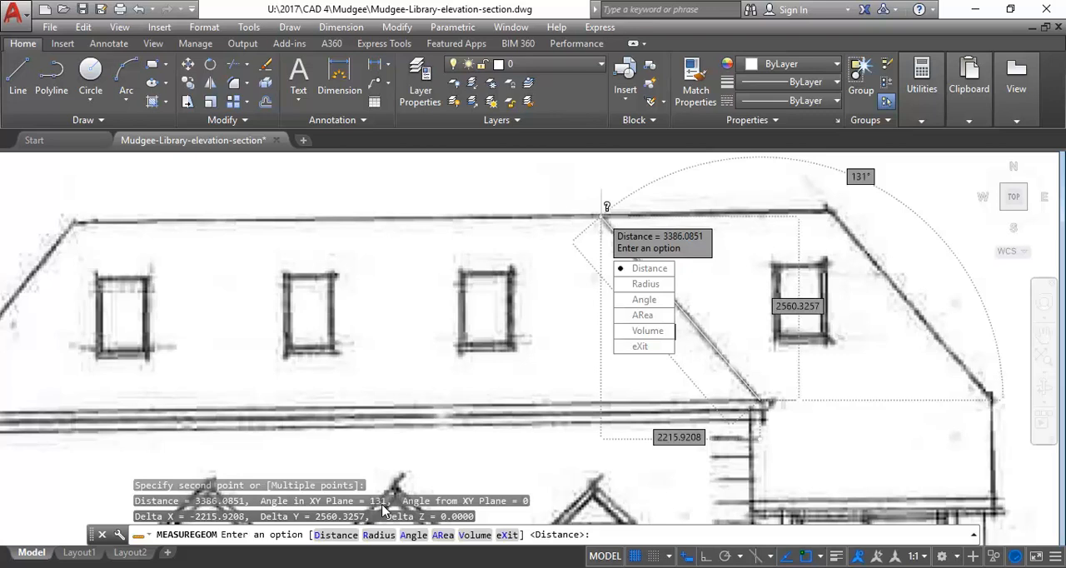
Measure the rear roof's outermost sloping edge above the projecting bay, from its lower corner to the ridge end
key("Return")
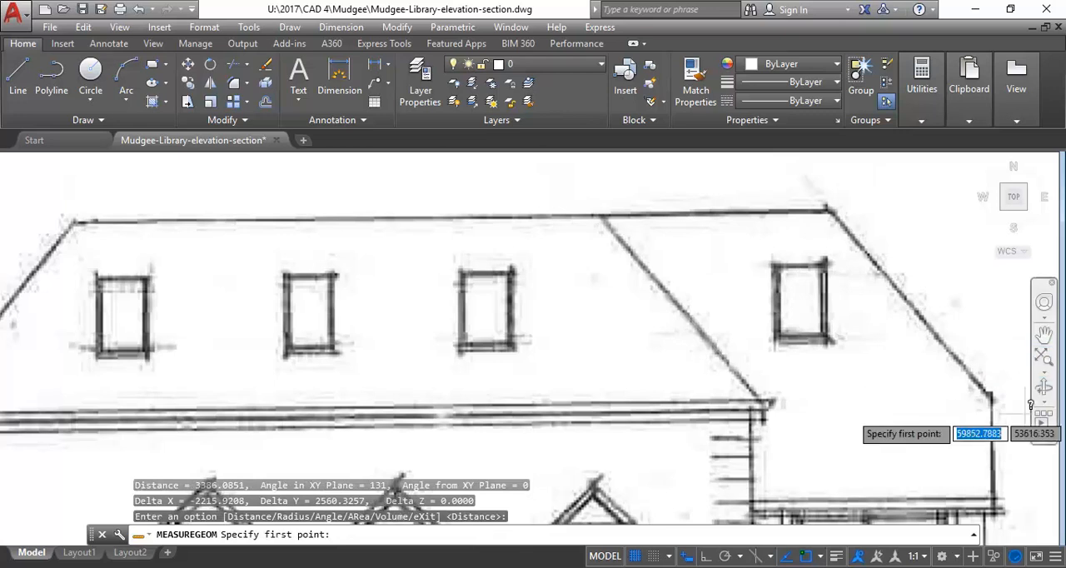
left_click(992, 395)
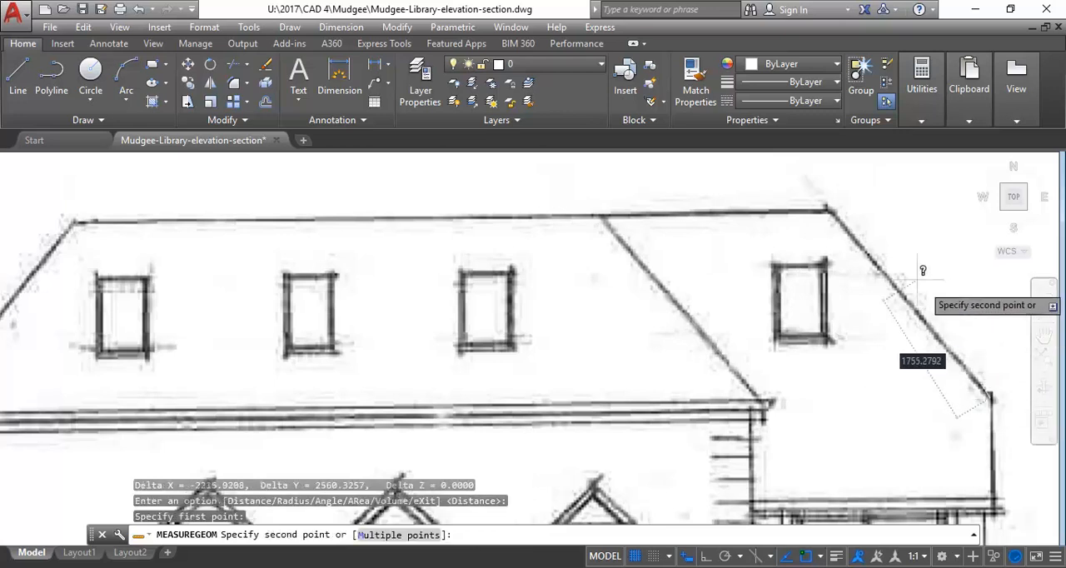
left_click(831, 212)
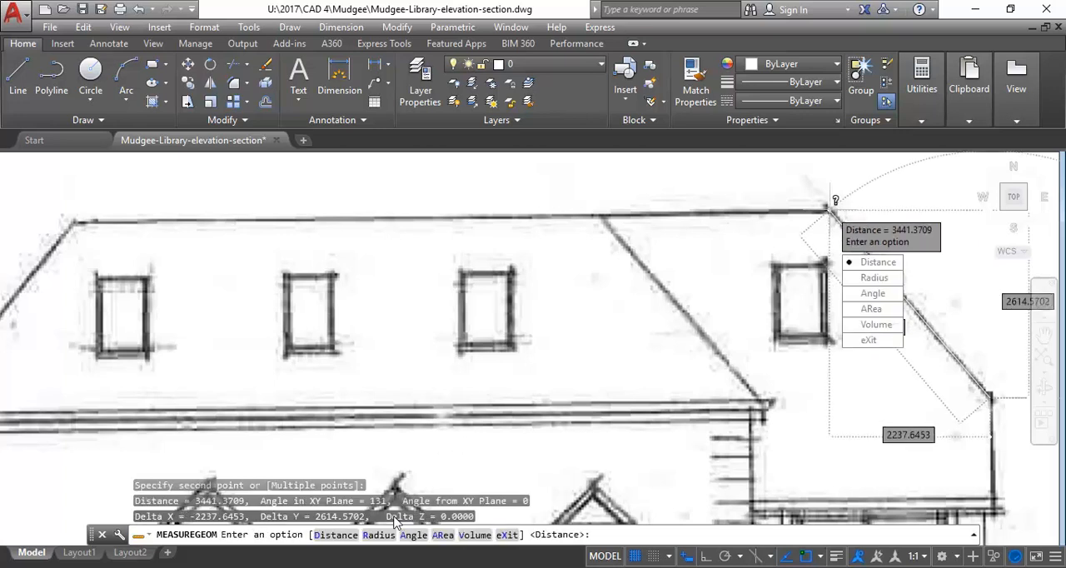
key("Return")
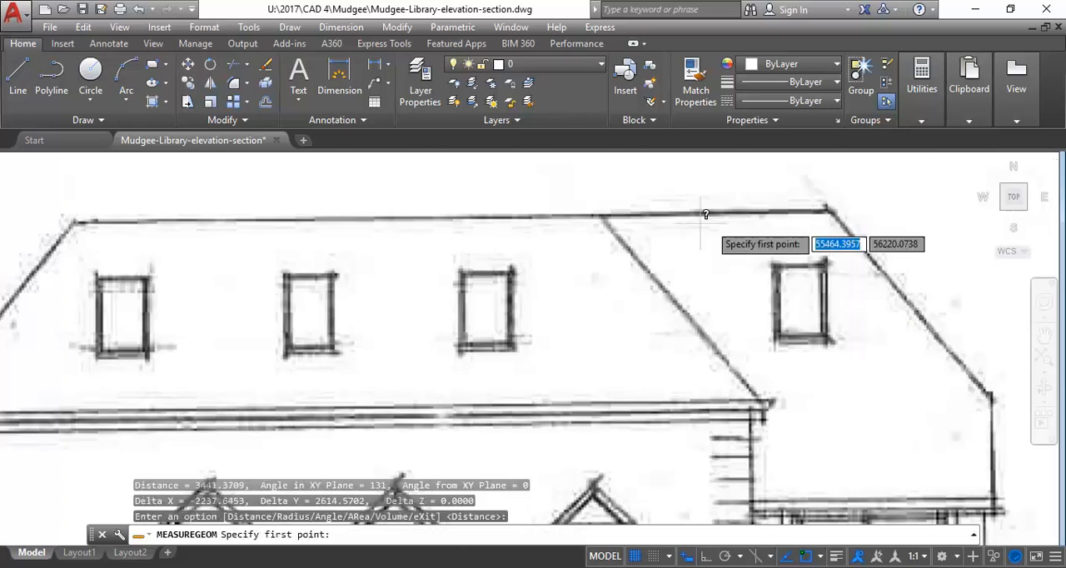
key("Escape")
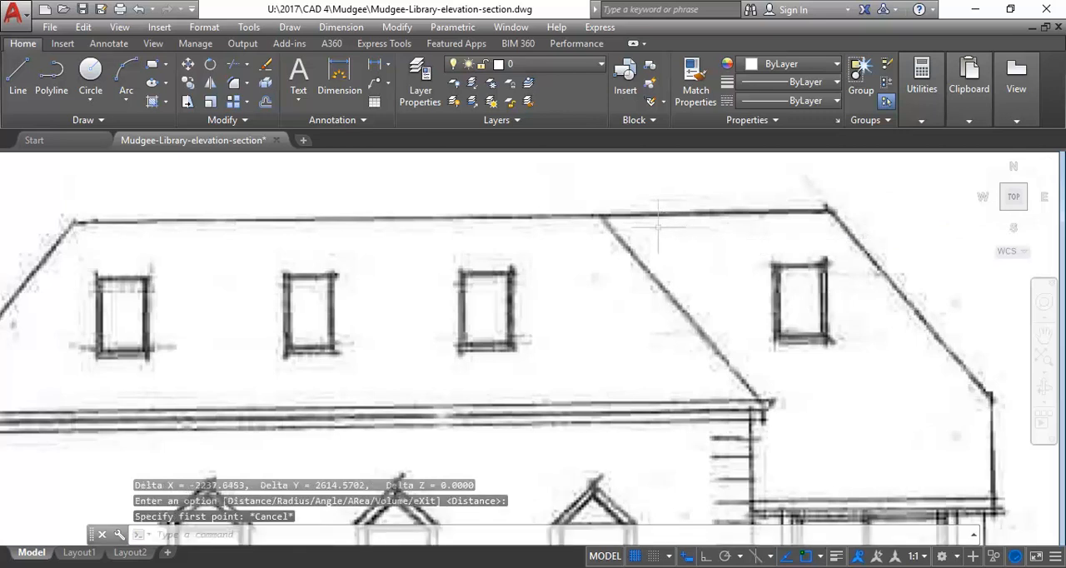
Review the front and rear roofs together across the whole East Elevation
scroll(658, 225, "down", 5)
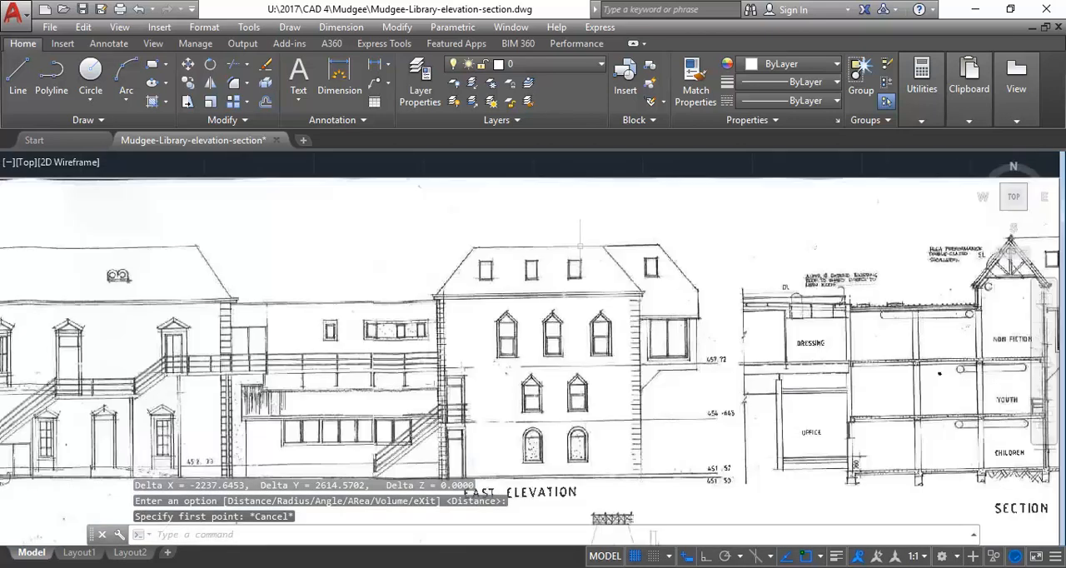
middle_click_drag(464, 256, 557, 291)
mouse_move(891, 292)
middle_mouse_down()
mouse_move(524, 298)
mouse_move(545, 333)
mouse_move(731, 332)
middle_mouse_up()
scroll(731, 332, "down", 2)
scroll(168, 275, "up", 2)
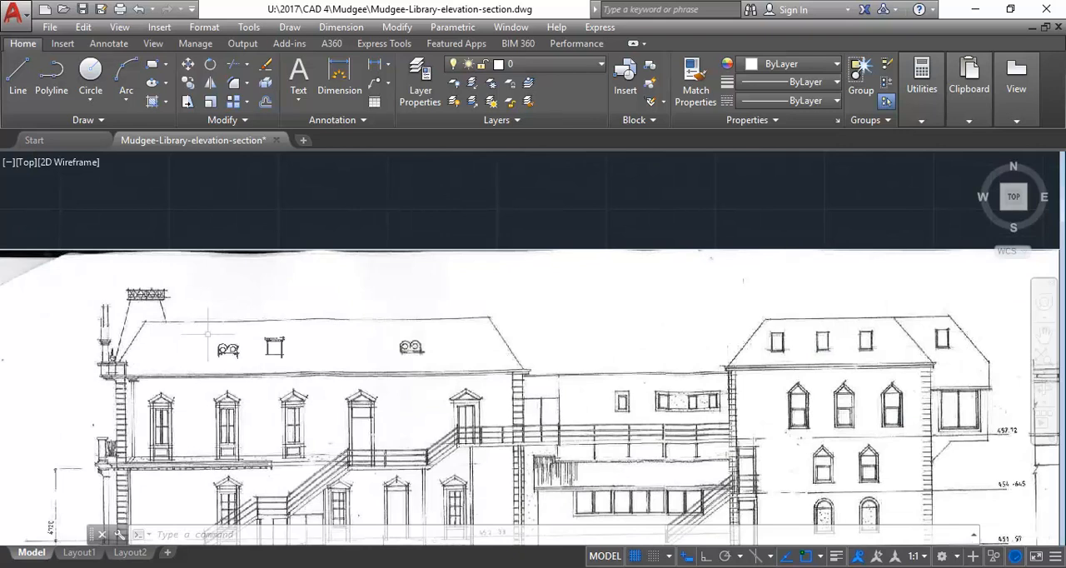
middle_click_drag(208, 333, 215, 338)
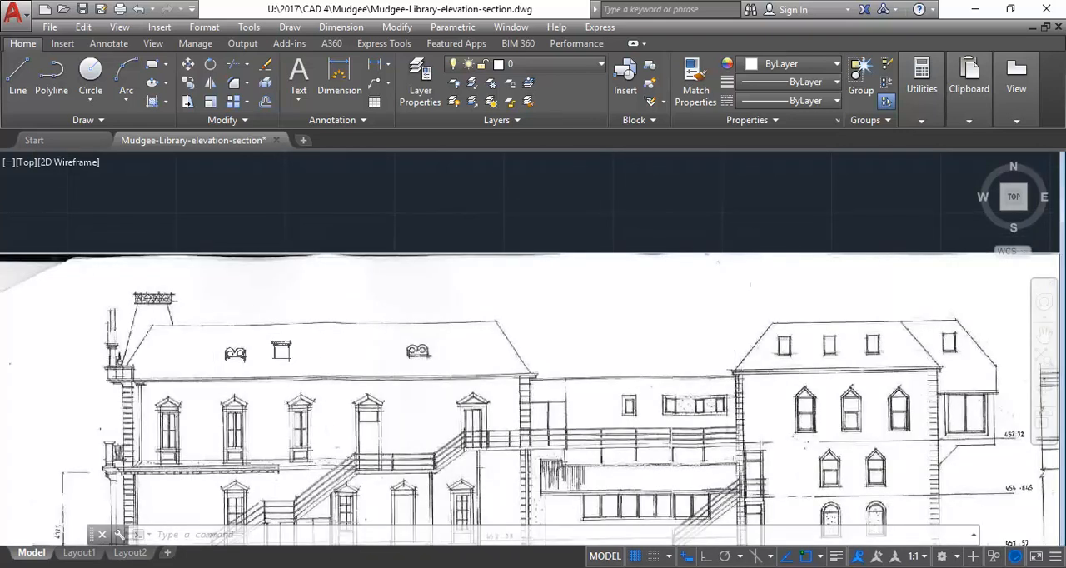
Switch to Revit and check the wall heights and levels in the Section 1 view
mouse_move(403, 567)
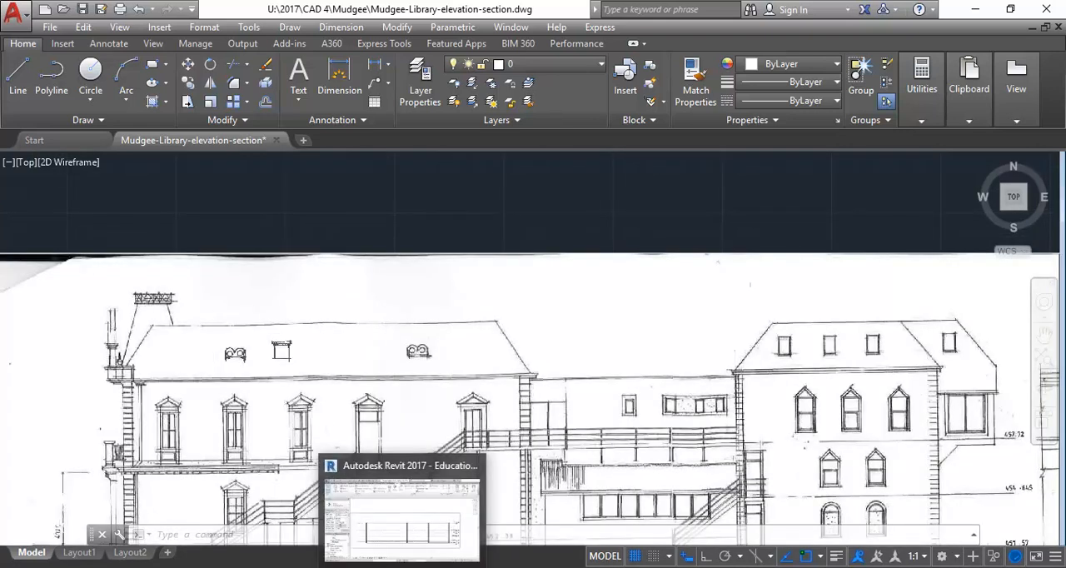
left_click(402, 567)
middle_click_drag(325, 284, 300, 310)
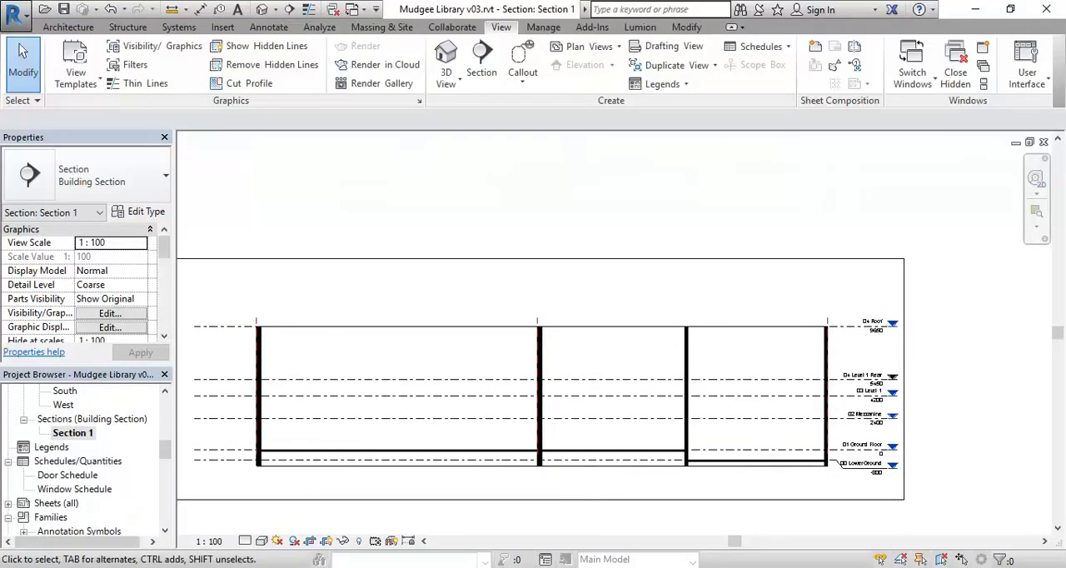
Switch to AutoCAD and examine the library's roof shapes on the attached aerial image
mouse_move(324, 567)
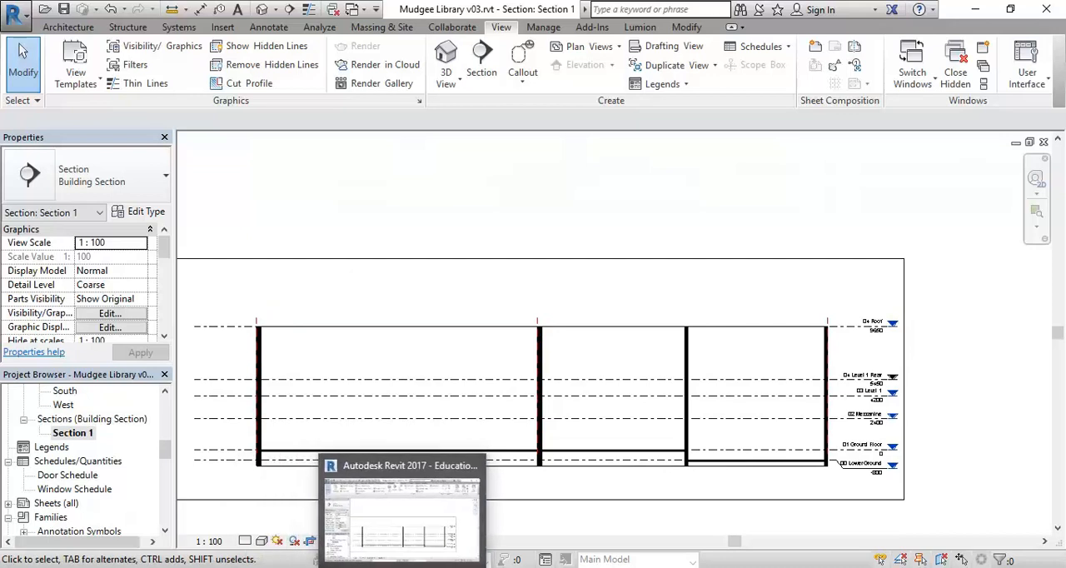
left_click(485, 567)
scroll(372, 260, "down", 4)
middle_click_drag(367, 275, 361, 449)
middle_click_drag(325, 197, 230, 464)
scroll(281, 318, "down", 2)
mouse_move(281, 318)
middle_mouse_down()
mouse_move(258, 425)
mouse_move(250, 400)
middle_mouse_up()
scroll(287, 303, "down", 2)
middle_click_drag(288, 305, 81, 257)
scroll(145, 261, "up", 2)
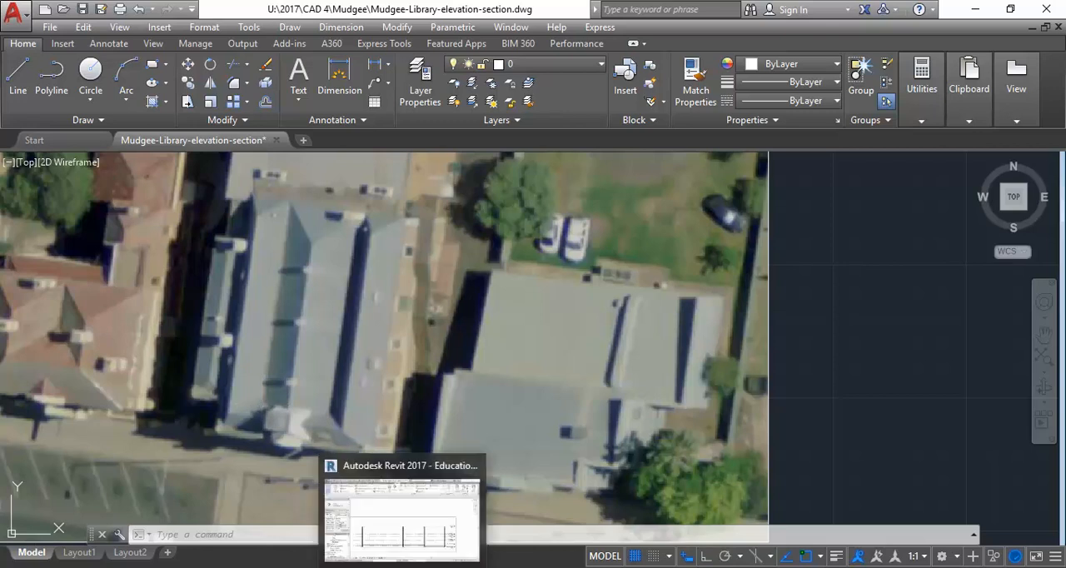
Switch to Windows Photo Viewer and inspect the rear building's roof, eaves and corner in the perspective drawing Mudgee Library Plans & elev_Page_1.jpg
left_click(402, 566)
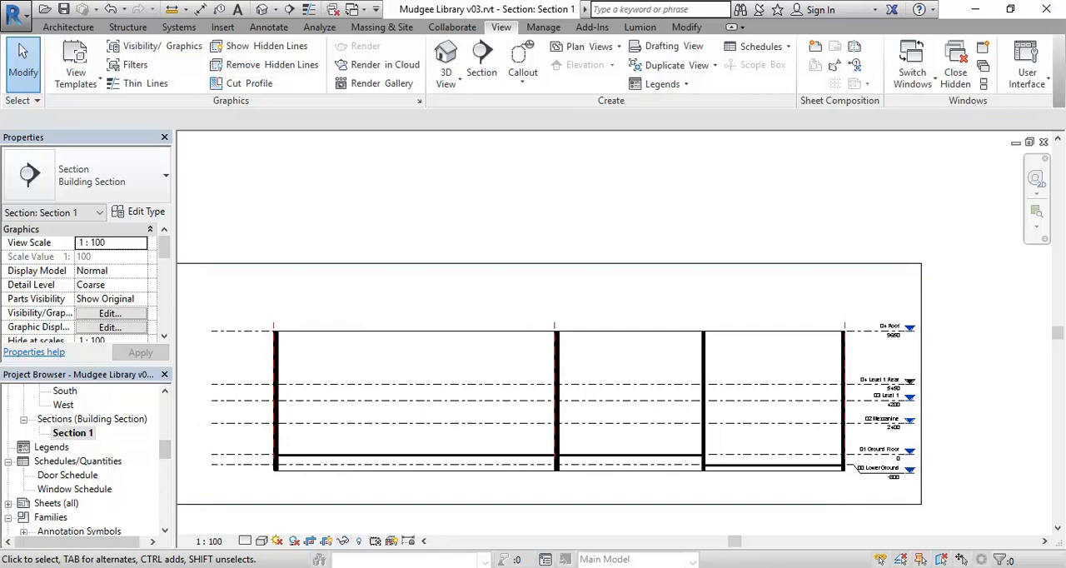
left_click(433, 567)
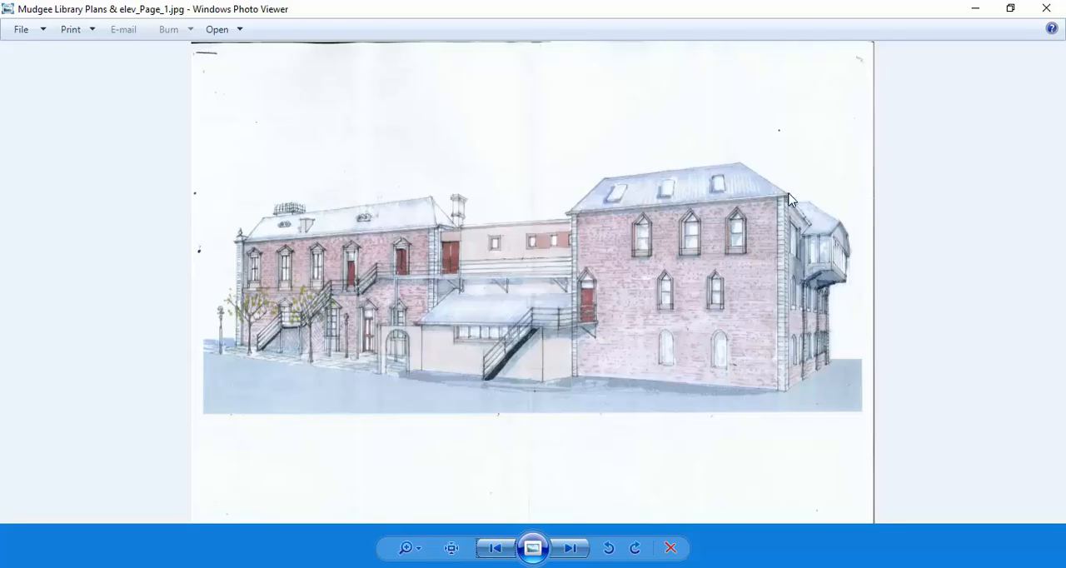
scroll(788, 193, "up", 3)
scroll(427, 234, "up", 2)
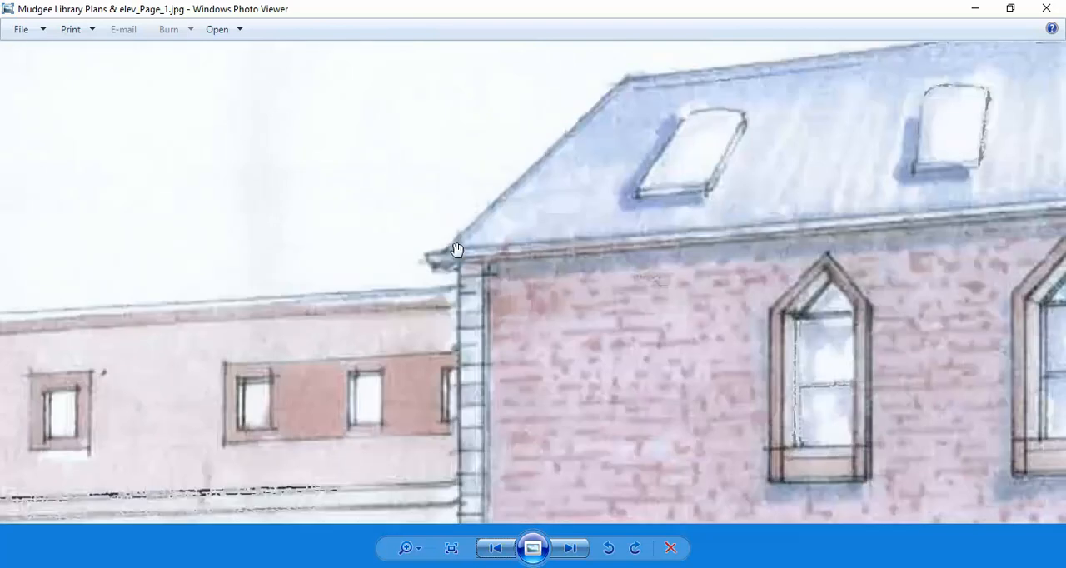
left_click_drag(844, 231, 104, 215)
left_click_drag(685, 185, 477, 257)
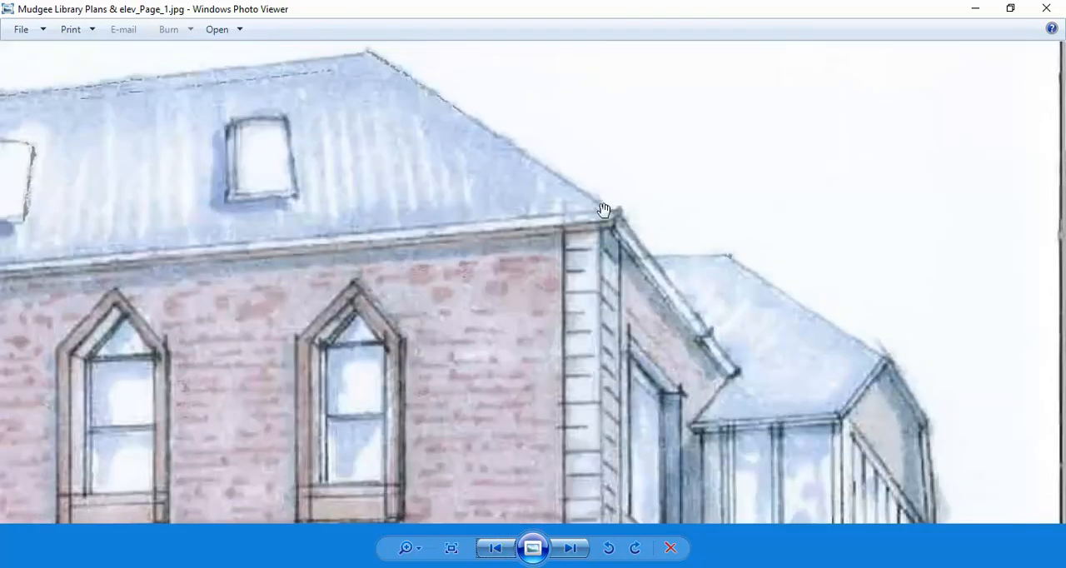
scroll(604, 210, "up", 2)
scroll(604, 210, "down", 3)
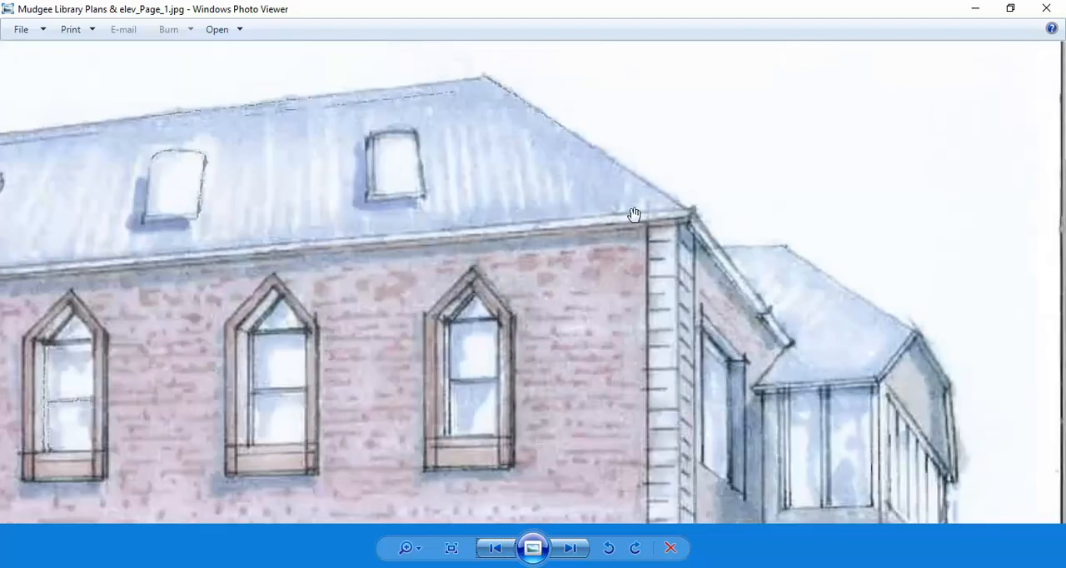
scroll(692, 233, "up", 1)
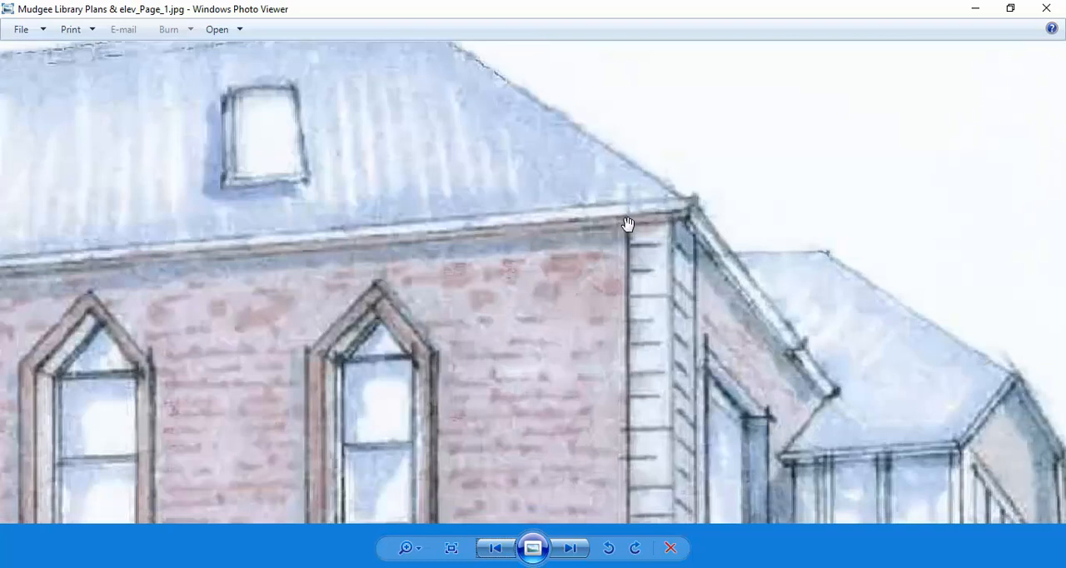
Return to AutoCAD and inspect the front building's eaves at the corner quoins beside the linking block on the East Elevation
mouse_move(478, 566)
left_click(467, 505)
scroll(348, 291, "down", 6)
middle_click_drag(346, 292, 453, 259)
scroll(414, 321, "up", 2)
scroll(415, 323, "up", 10)
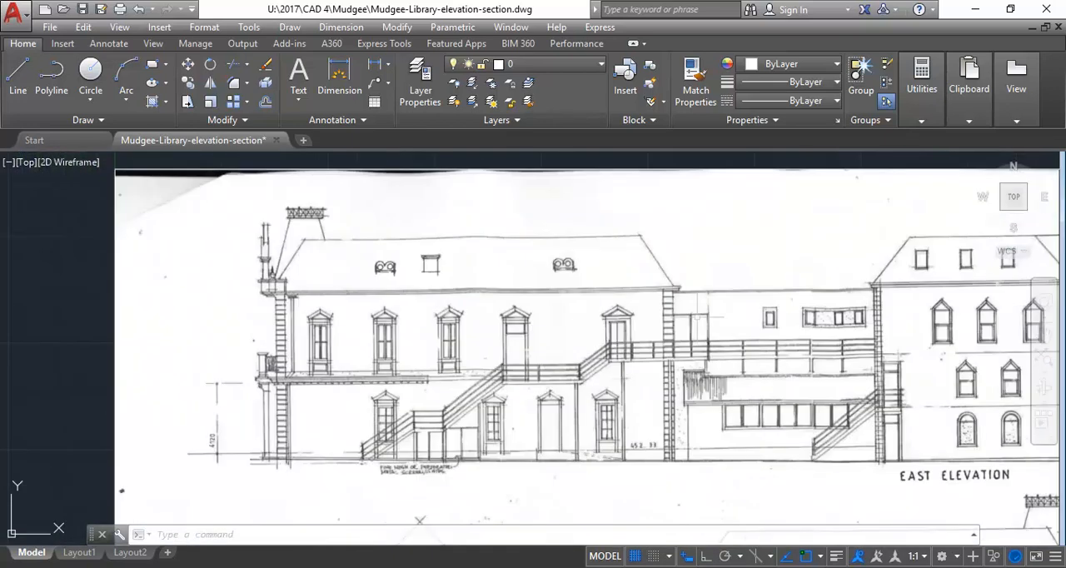
scroll(596, 315, "up", 8)
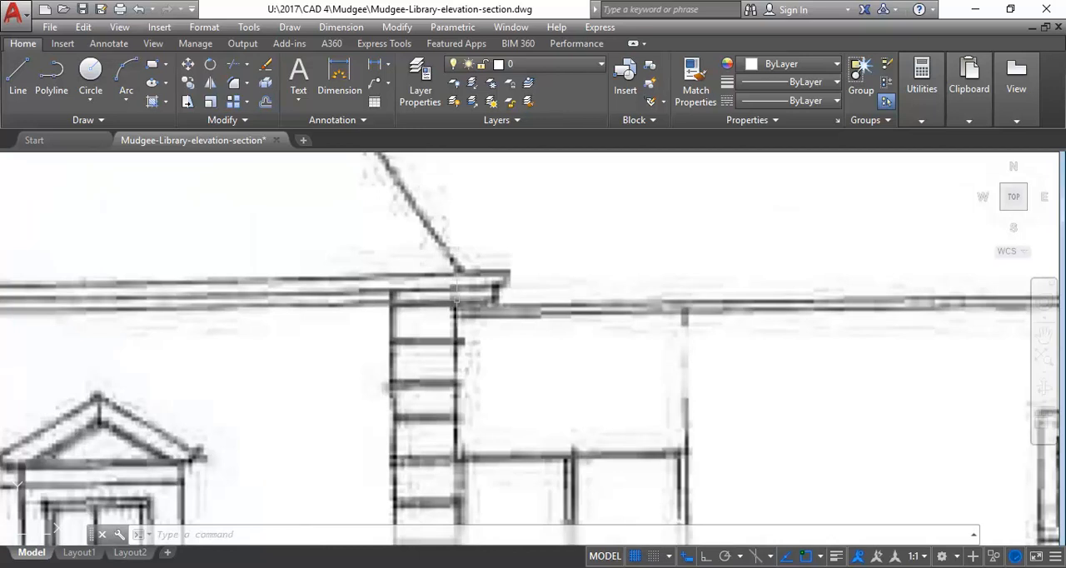
Switch to Windows Photo Viewer and browse past the floor plans to the street photos, examining the front roof in Orange-Mudgee-Armidale-102.jpg
key("alt+Tab")
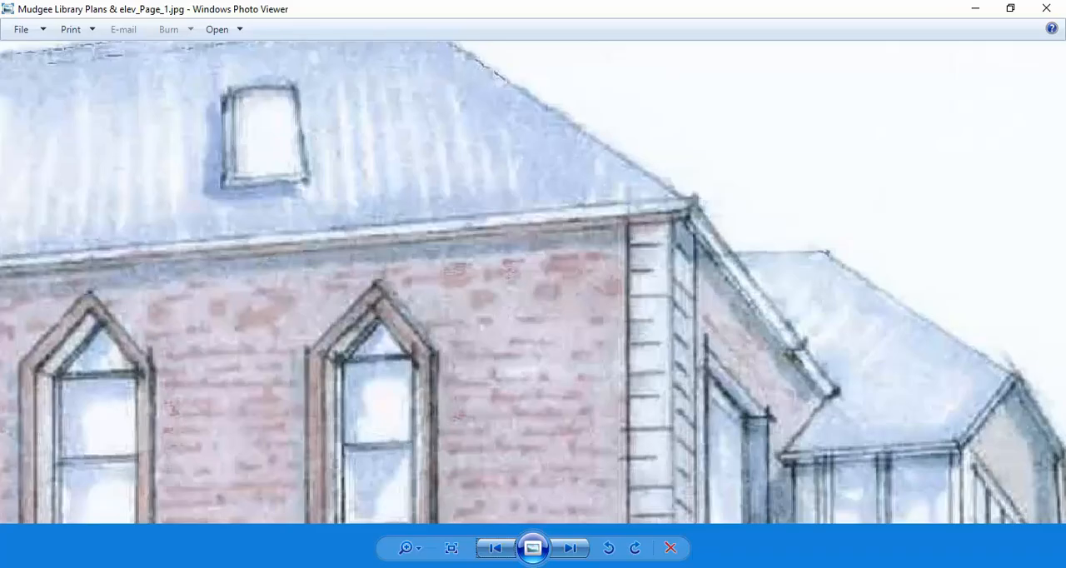
left_click(575, 549)
left_click(576, 551)
left_click(579, 553)
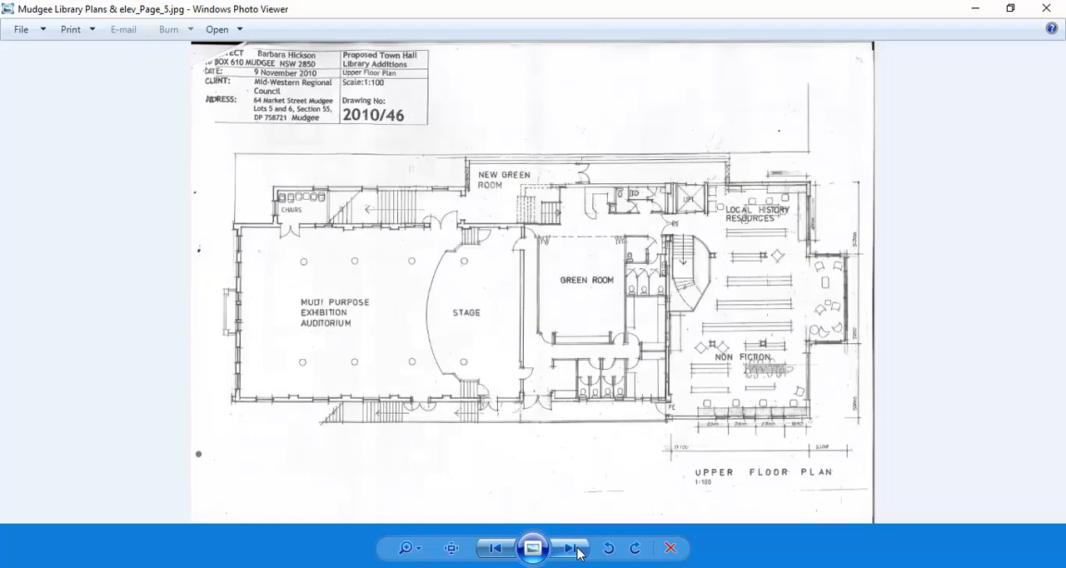
left_click(573, 549)
scroll(625, 242, "up", 4)
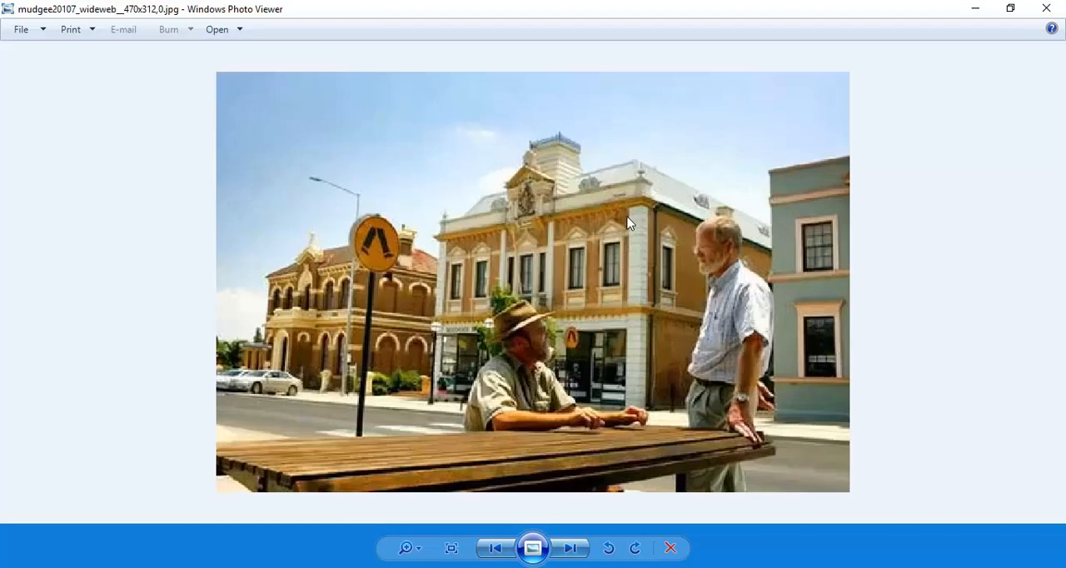
scroll(421, 253, "down", 4)
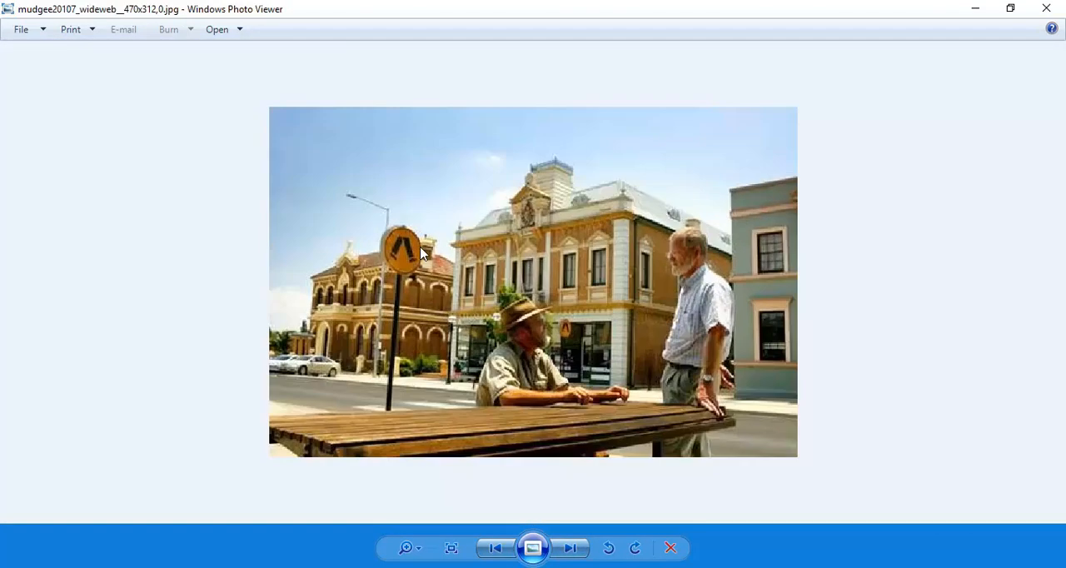
left_click(570, 551)
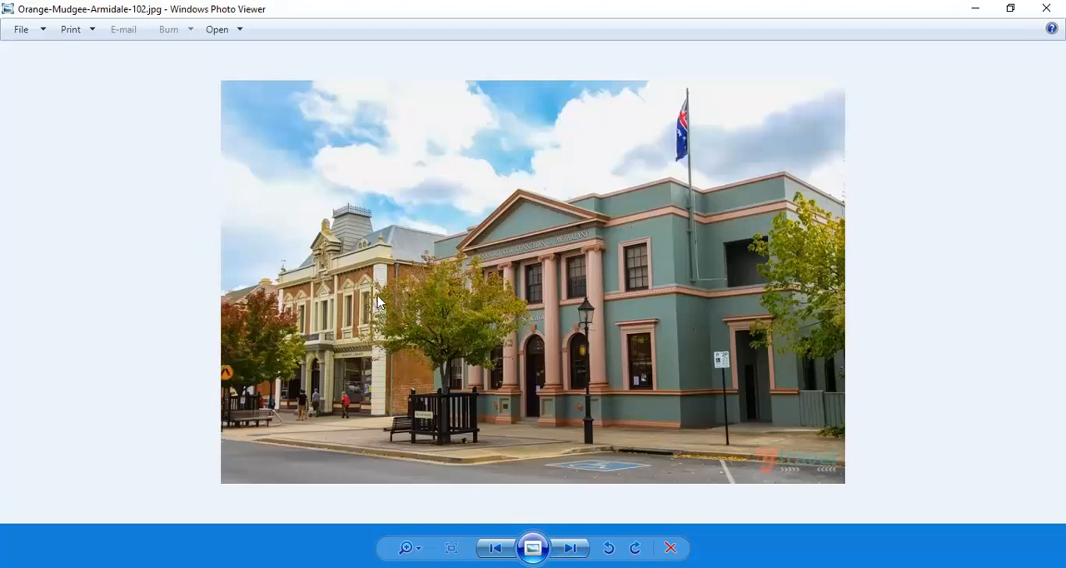
scroll(370, 258, "up", 4)
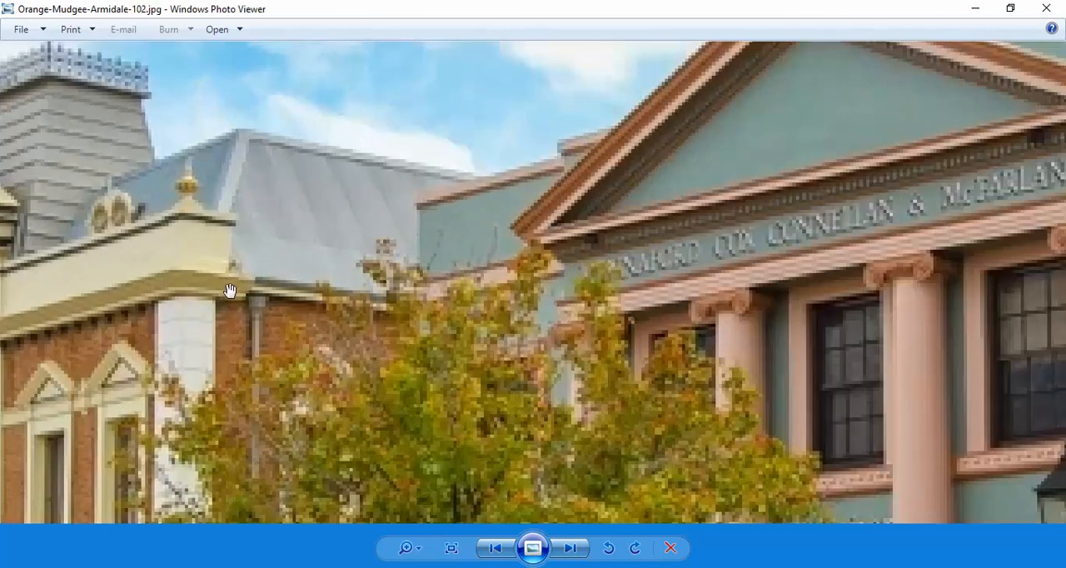
Open the photo 5045732b1.jpg and inspect the side wall's gutter and eaves where they meet the front cornice
left_click(571, 550)
left_click(571, 550)
left_click(571, 550)
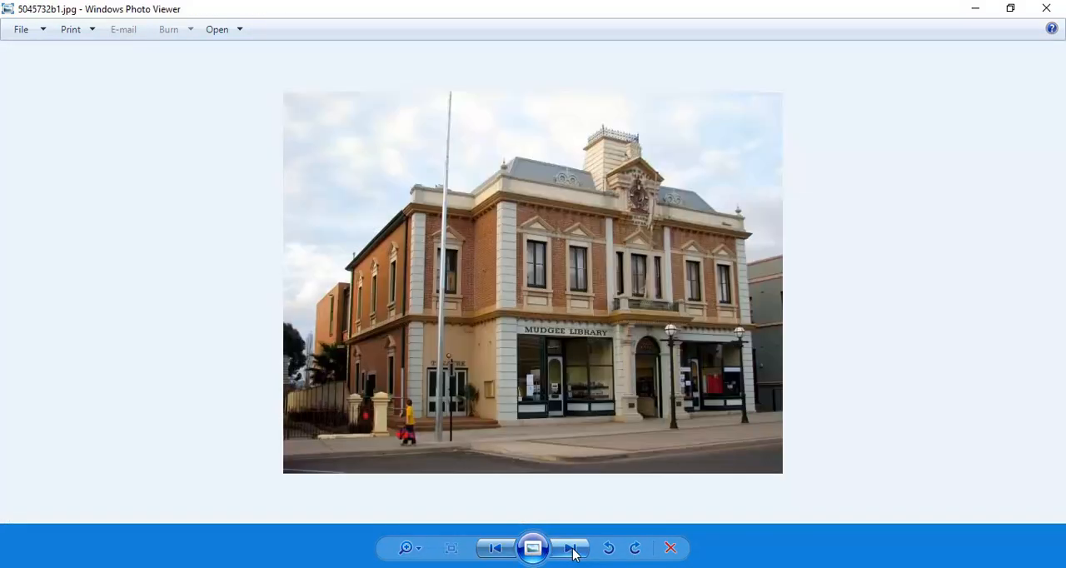
scroll(354, 229, "up", 1)
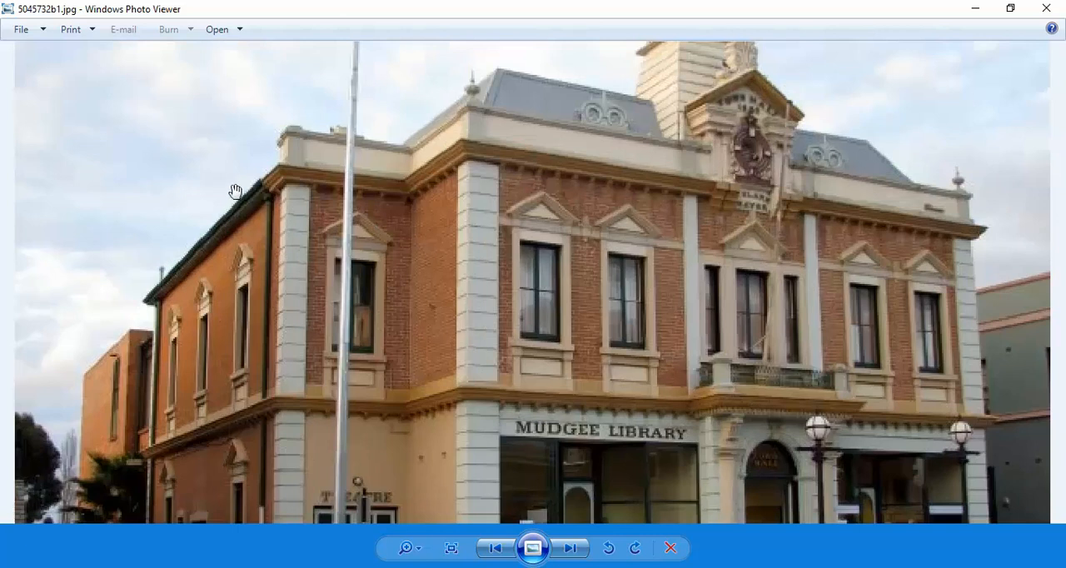
scroll(236, 193, "up", 1)
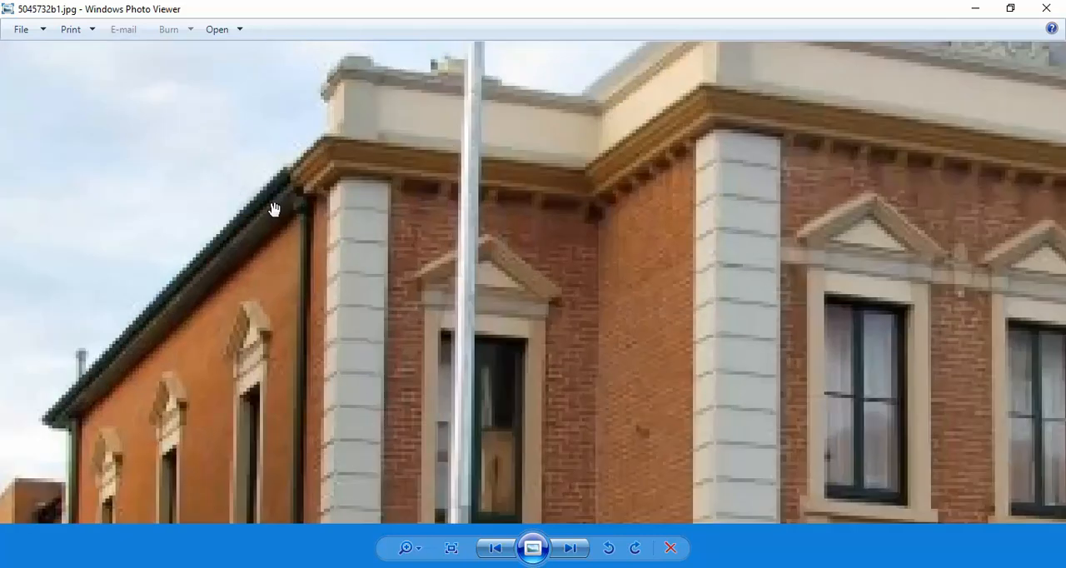
scroll(274, 209, "up", 1)
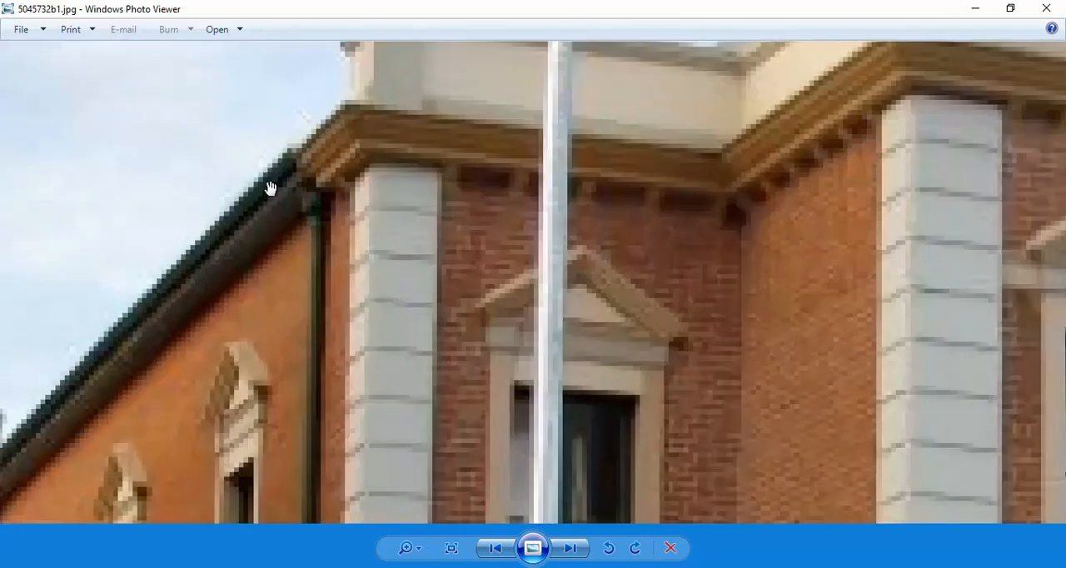
Go through the remaining images back to Orange-Mudgee-Armidale-102.jpg and inspect the side eaves and downpipe behind the tree closely
left_click(576, 554)
left_click(576, 554)
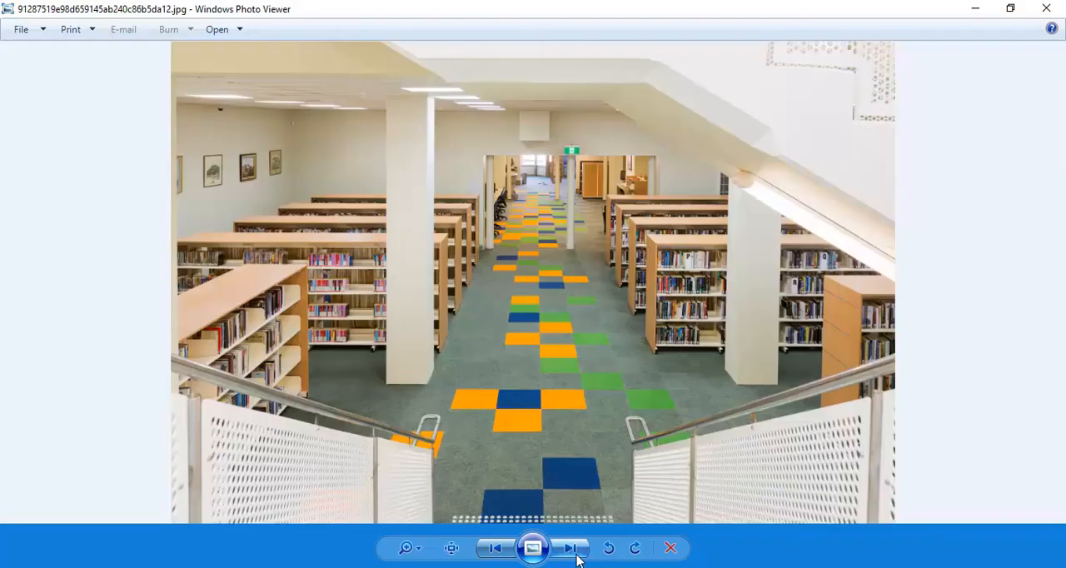
left_click(577, 555)
left_click(576, 555)
left_click(572, 550)
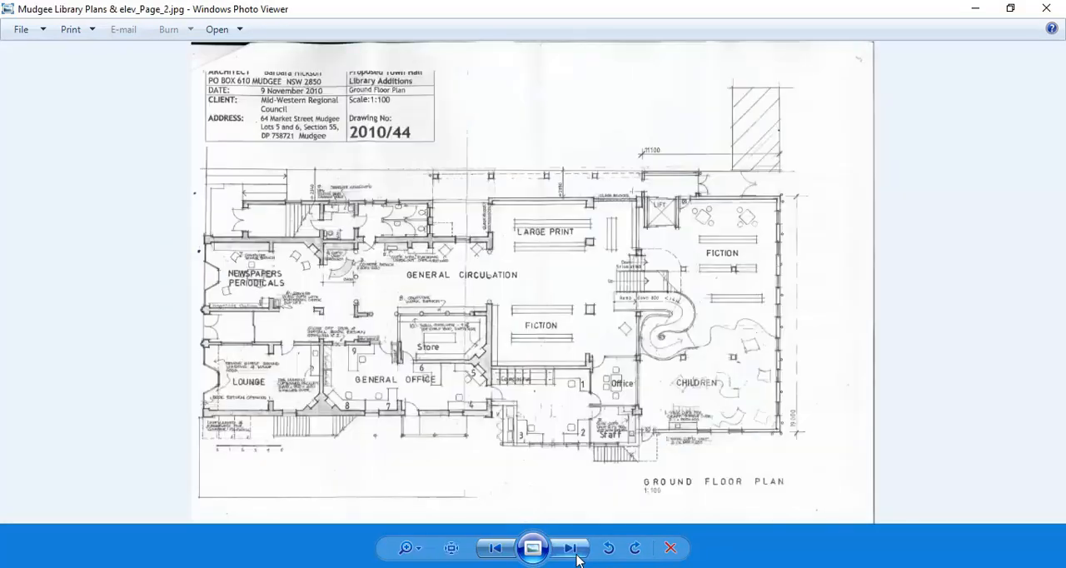
left_click(577, 556)
left_click(577, 557)
left_click(576, 557)
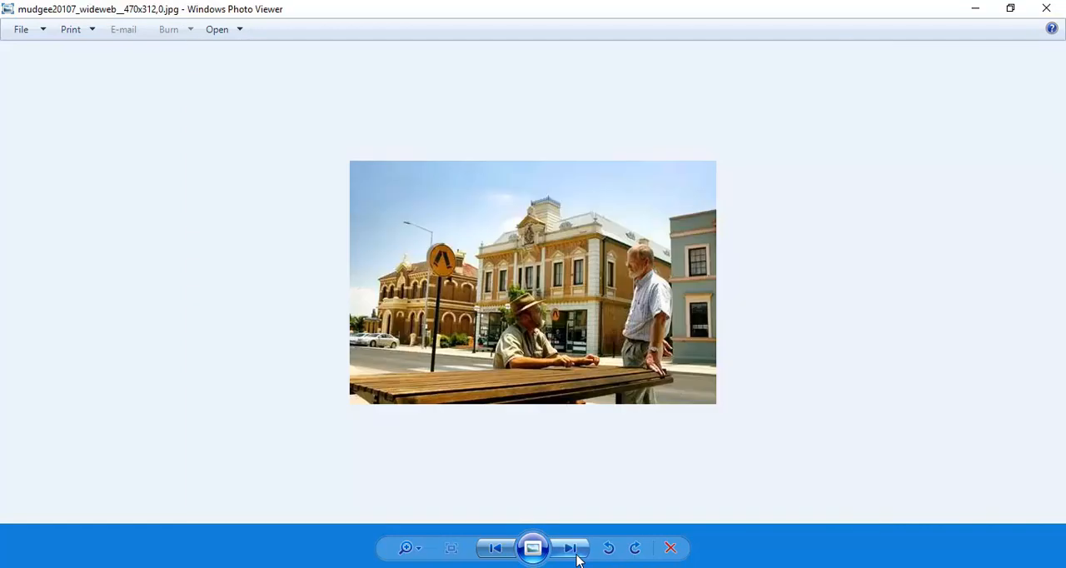
left_click(576, 557)
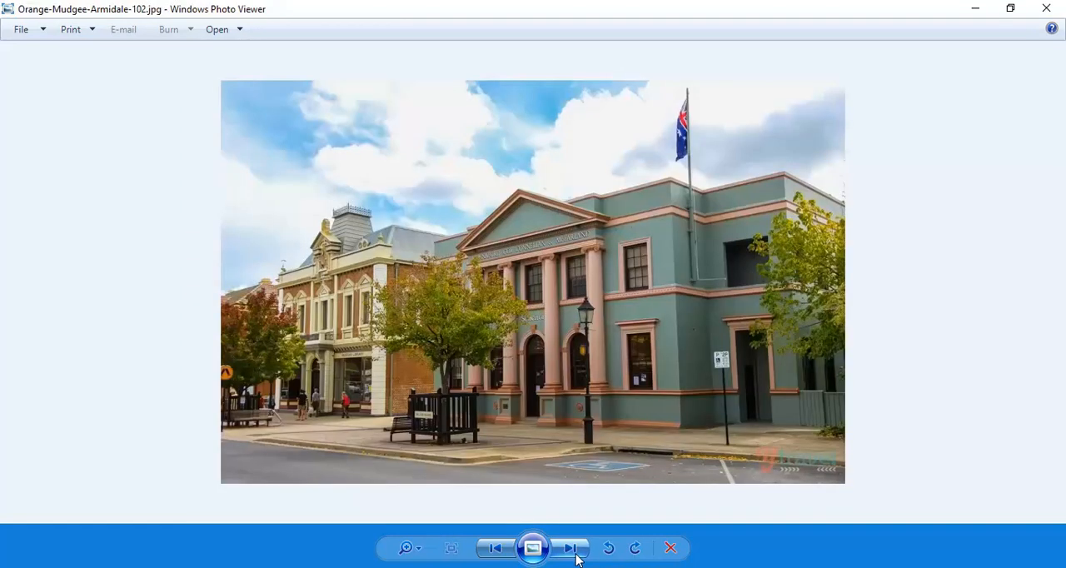
scroll(388, 271, "up", 8)
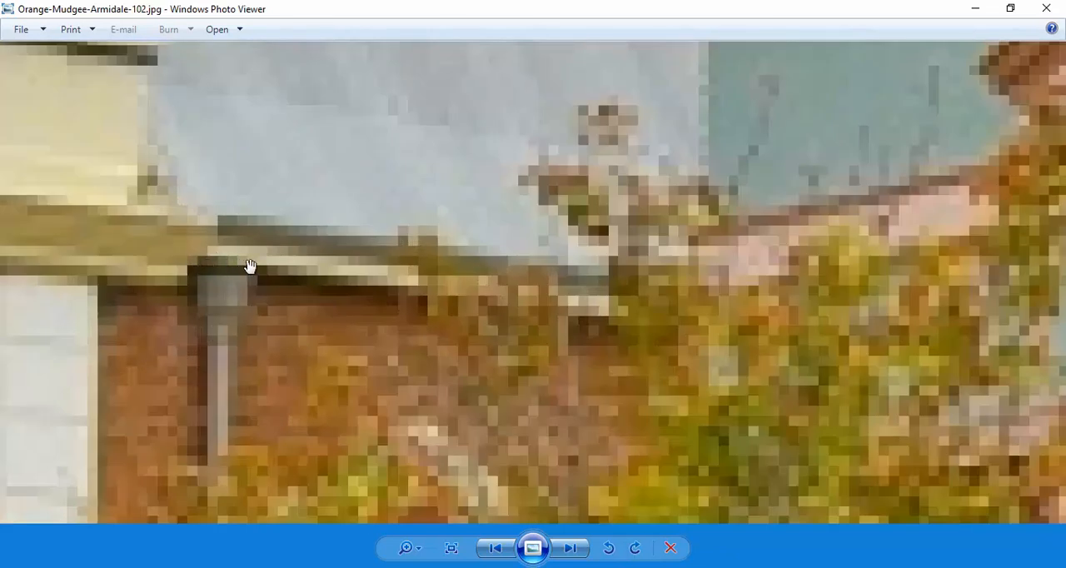
Recheck the projecting side eaves and gutter near the front cornice in the photo 5045732b1.jpg
left_click(567, 550)
left_click(566, 551)
left_click(566, 550)
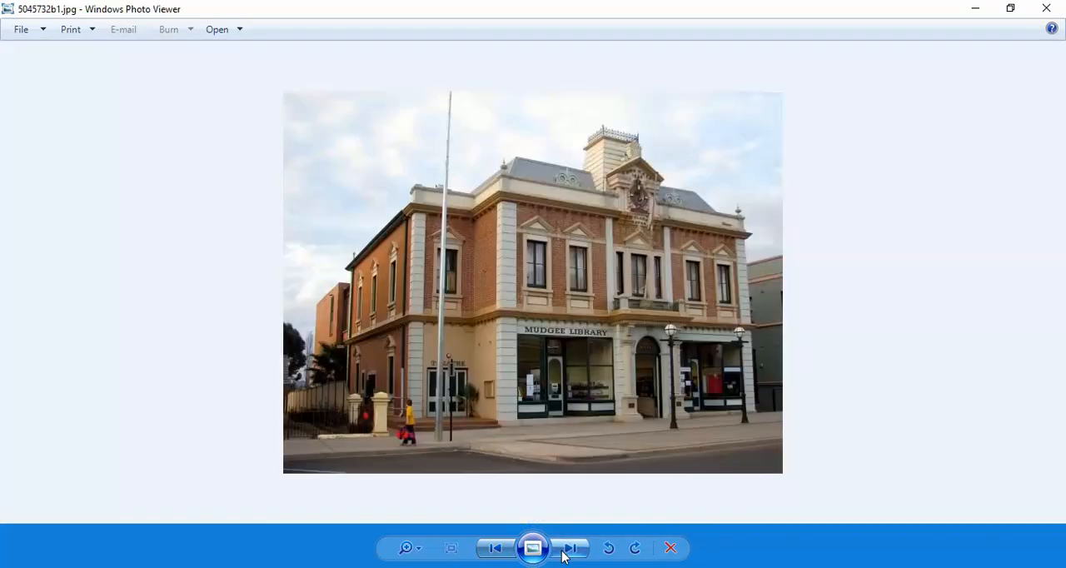
scroll(398, 215, "up", 8)
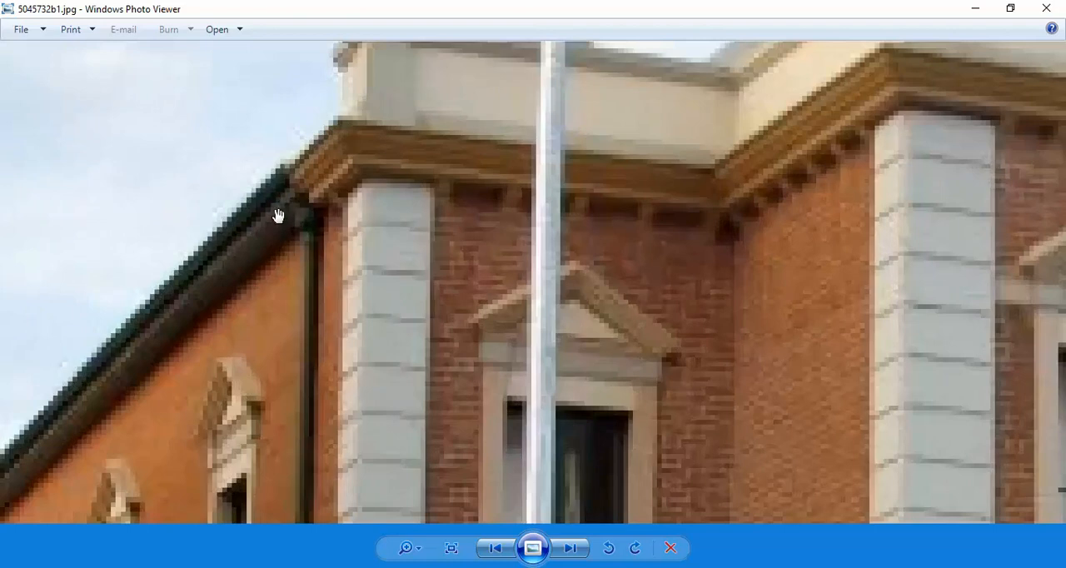
left_click(573, 552)
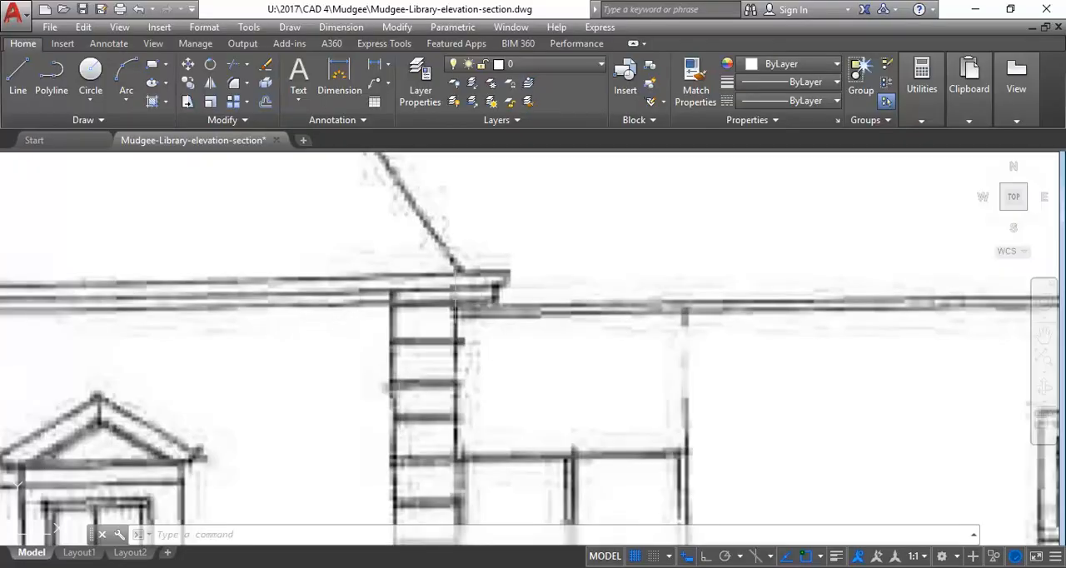
In AutoCAD, measure the front building's eaves overhang from the outer face of the corner quoins to the gutter's outer edge
left_click(922, 92)
left_click(925, 150)
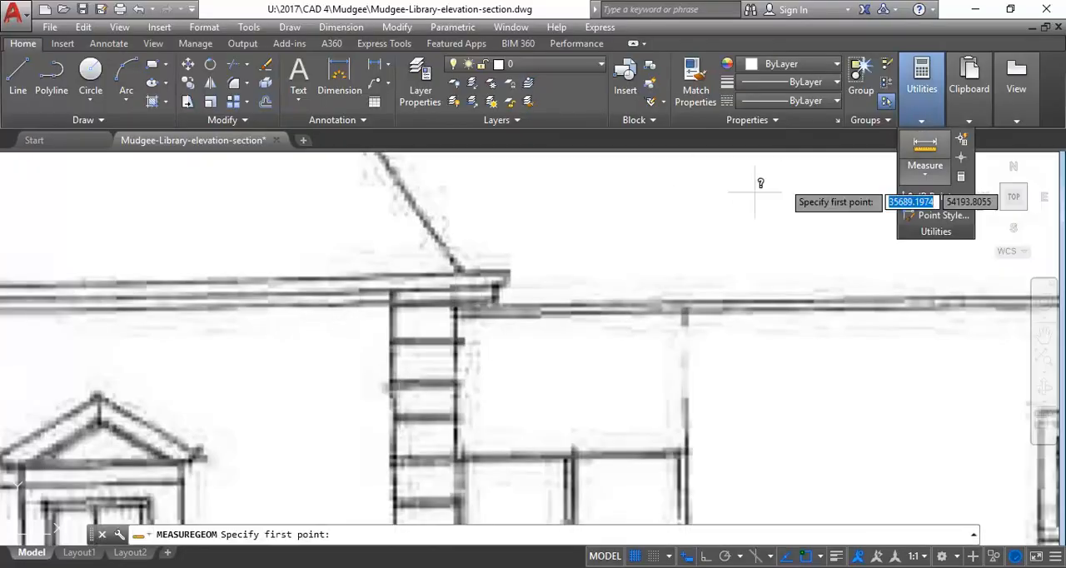
left_click(454, 298)
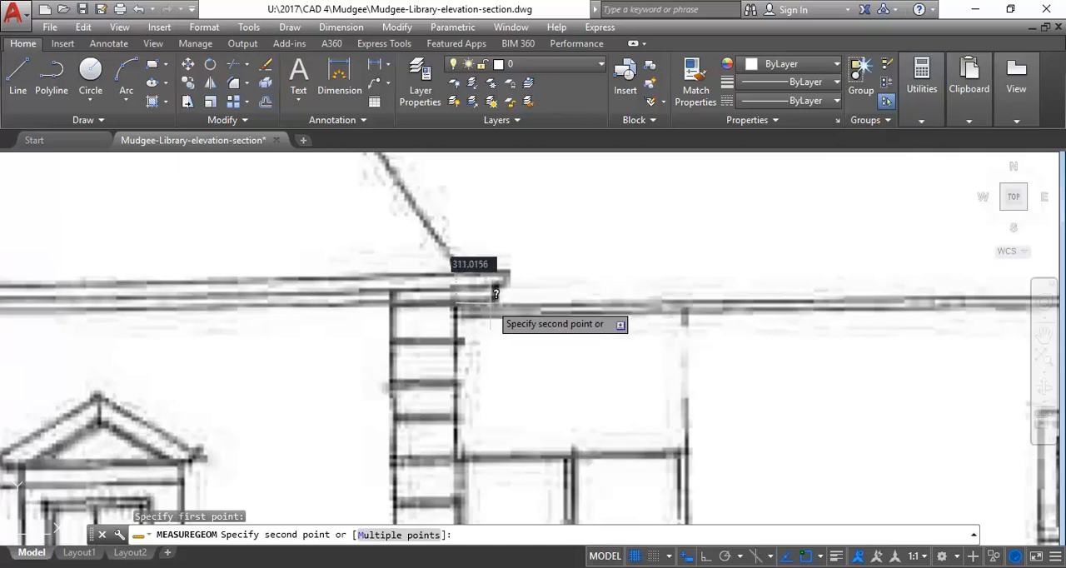
left_click(495, 295)
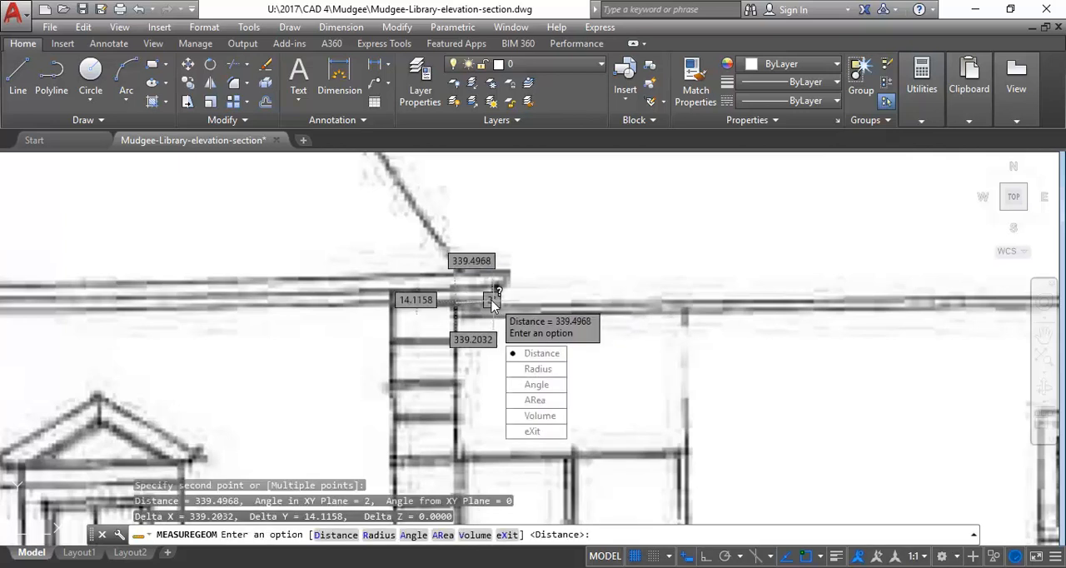
left_click(533, 431)
Review the whole East Elevation and switch back to the Section 1 view in Revit
scroll(476, 213, "down", 5)
scroll(388, 300, "up", 2)
scroll(385, 309, "down", 4)
scroll(271, 298, "up", 2)
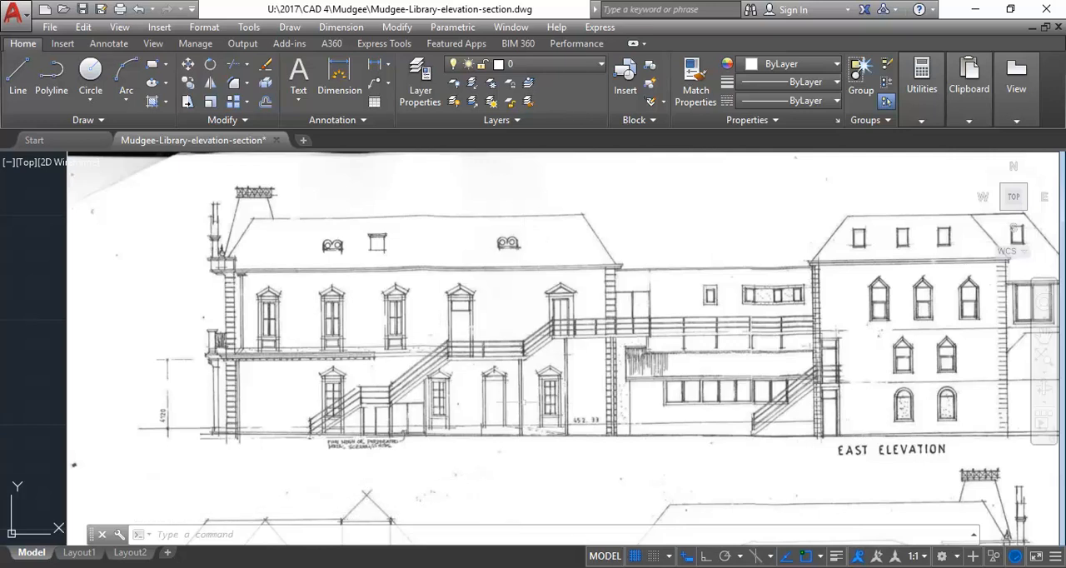
left_click(417, 513)
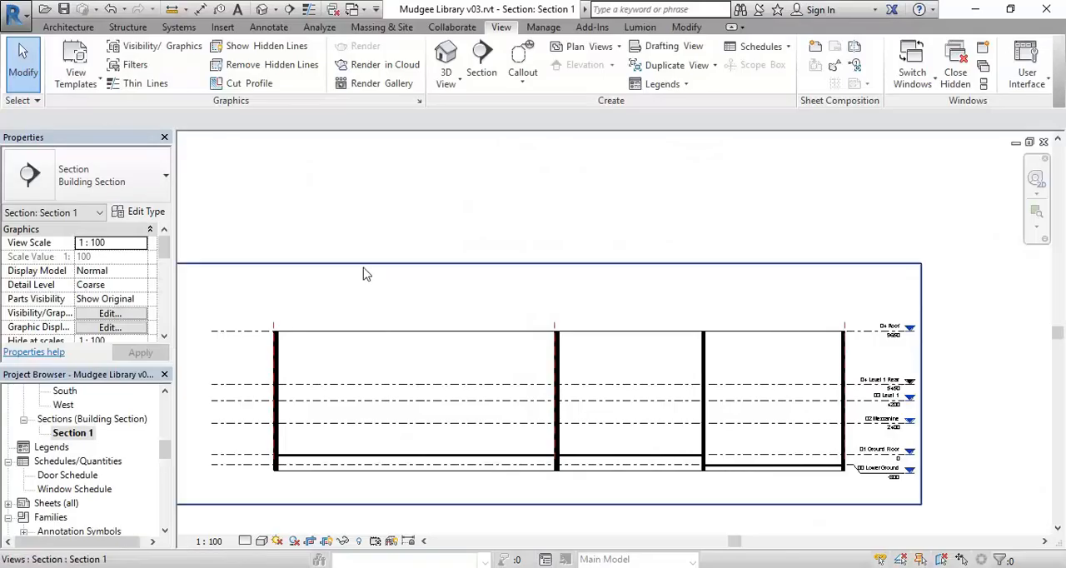
Open the 04 Roof floor plan and review the layout of its reference planes
left_click_drag(165, 451, 167, 420)
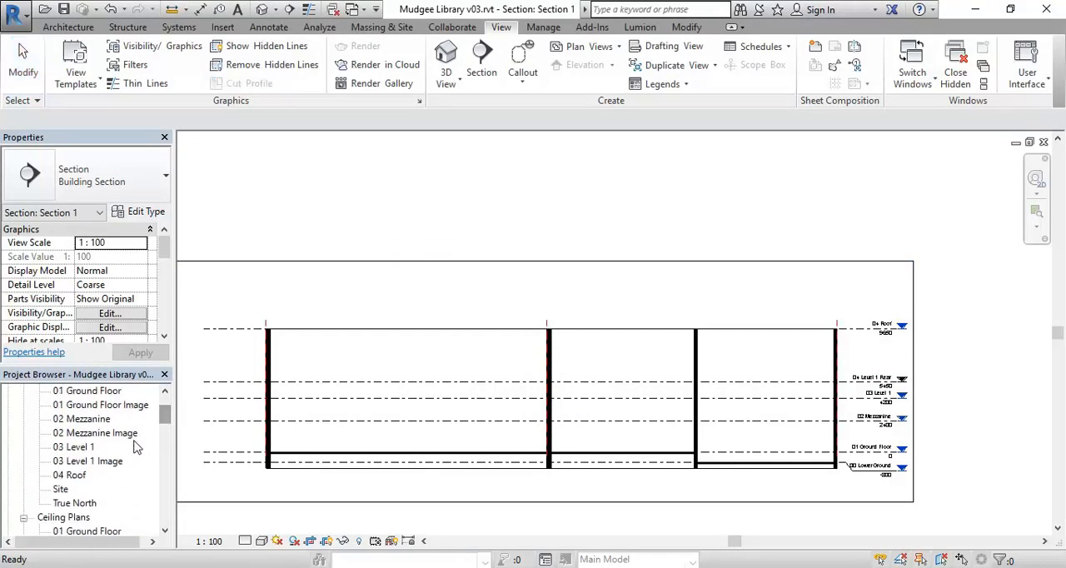
double_click(84, 474)
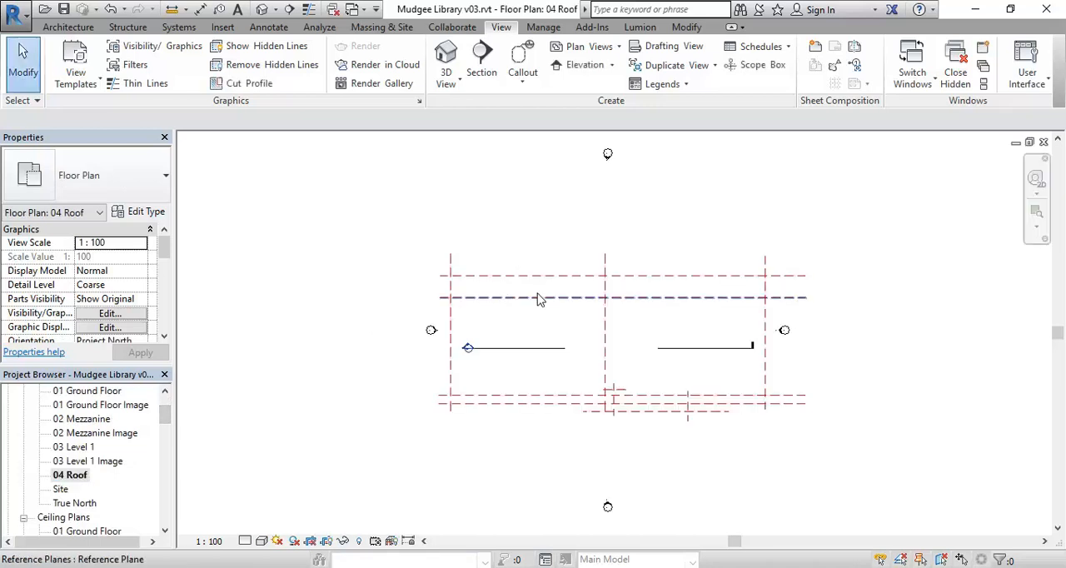
scroll(546, 319, "up", 3)
middle_click_drag(542, 323, 459, 318)
scroll(449, 321, "up", 2)
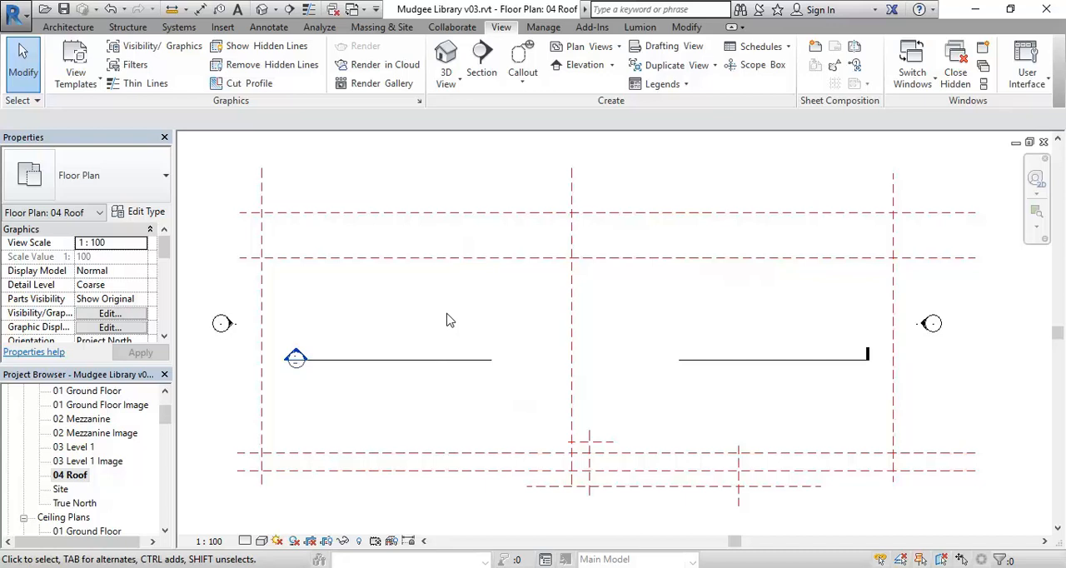
Open the South elevation and check the height of the Existing 350mm Wall against the 04 Roof level
scroll(103, 465, "down", 5)
double_click(66, 463)
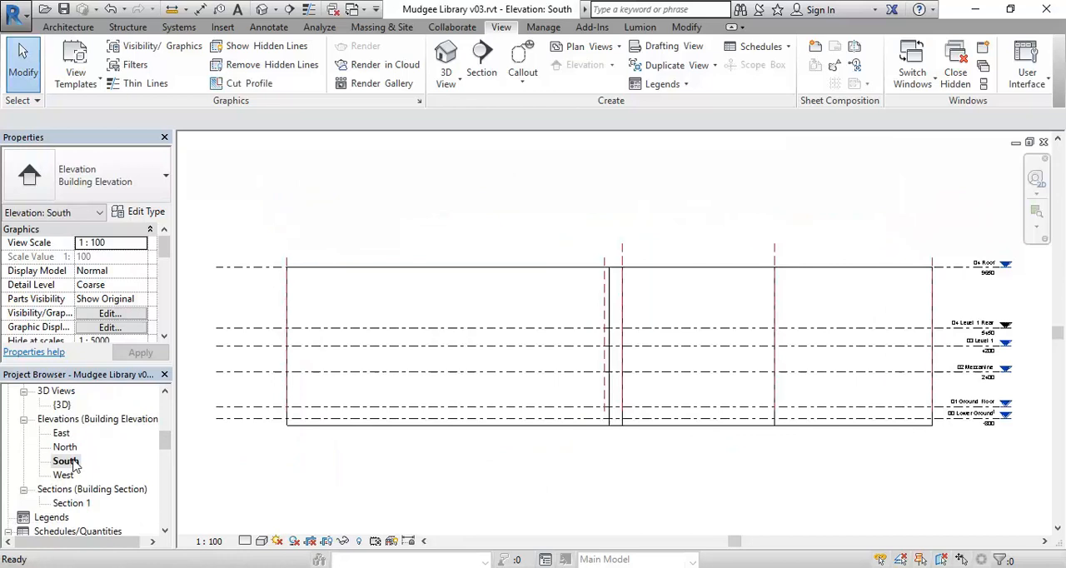
left_click(287, 305)
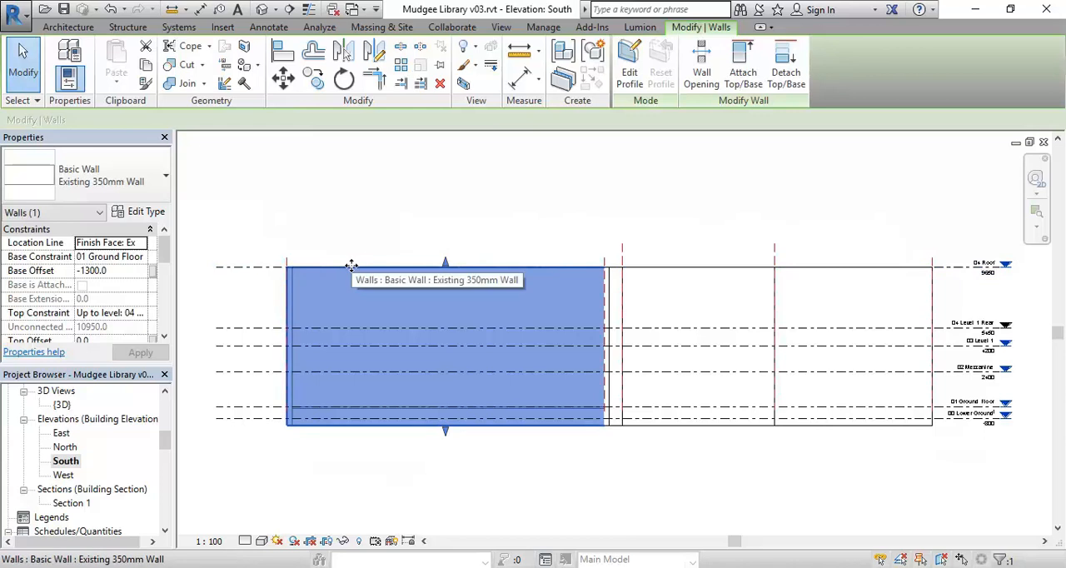
left_click(349, 219)
Return to the 04 Roof floor plan and set its underlay base level to 03 Level 1
left_click_drag(167, 442, 166, 414)
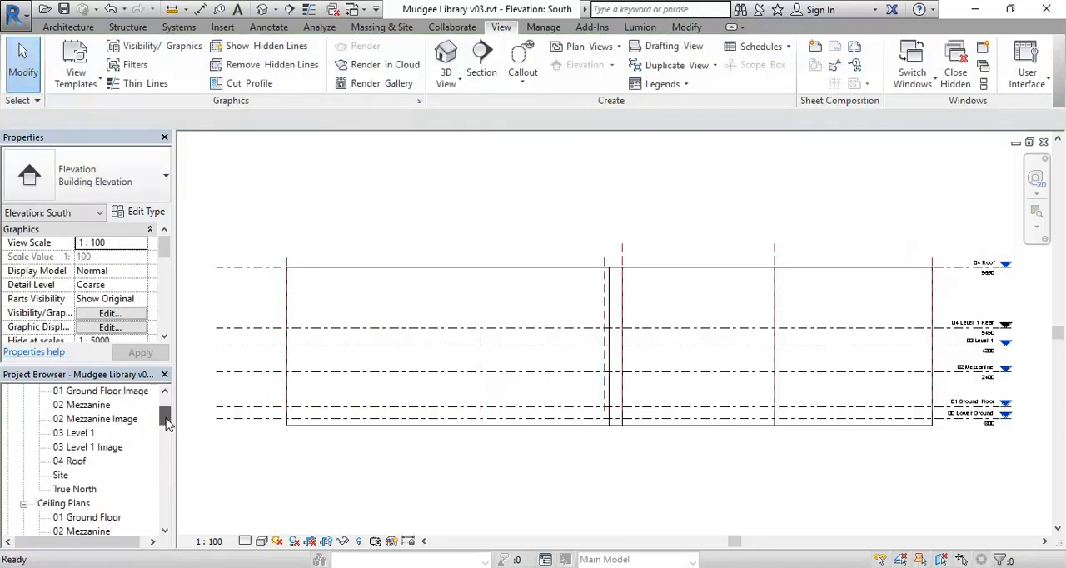
double_click(74, 461)
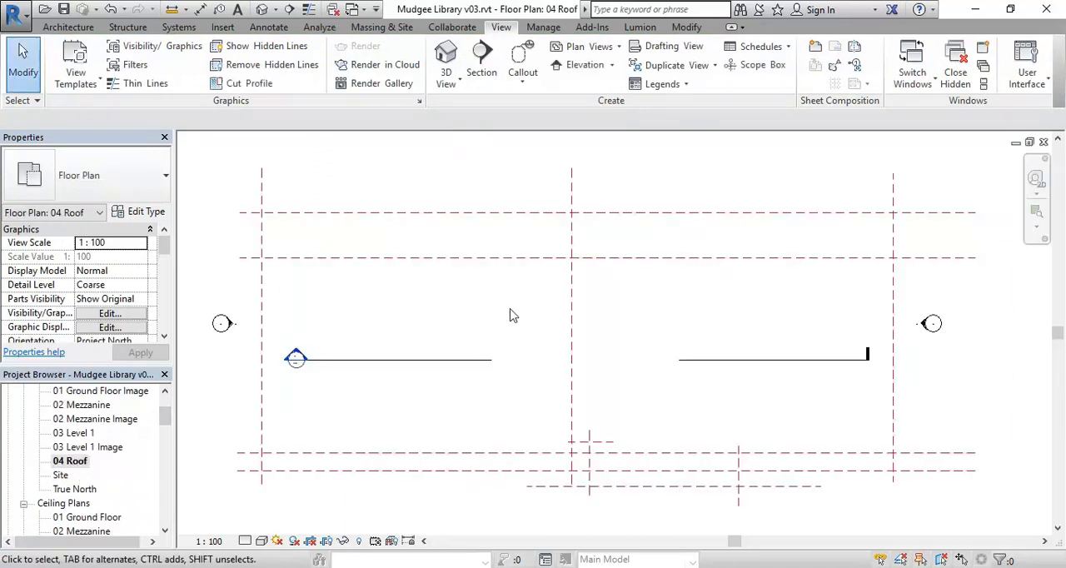
scroll(495, 305, "down", 1)
middle_click_drag(453, 204, 490, 227)
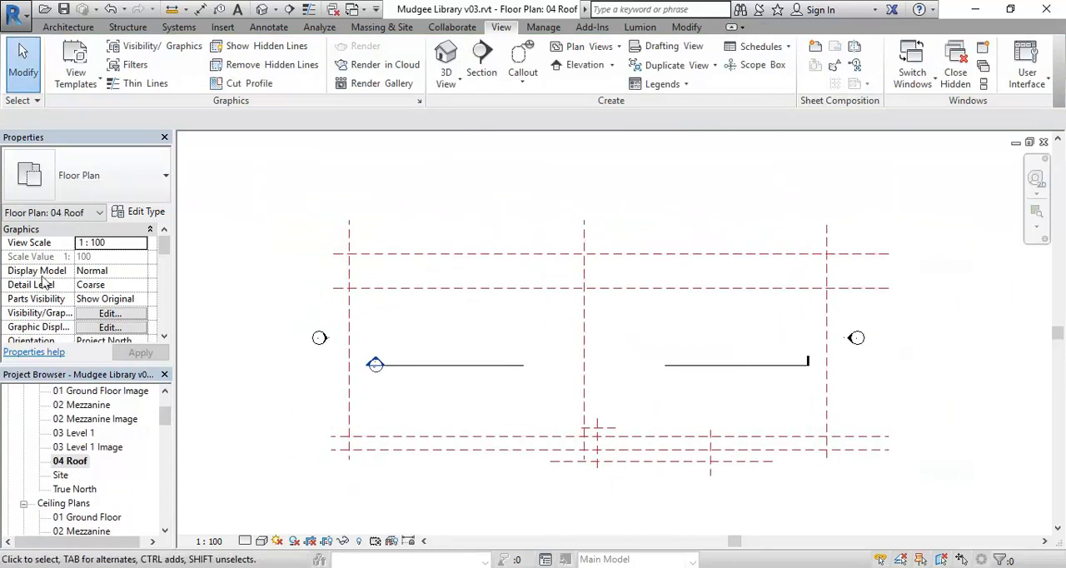
mouse_move(165, 256)
left_mouse_down()
mouse_move(168, 299)
mouse_move(166, 275)
left_mouse_up()
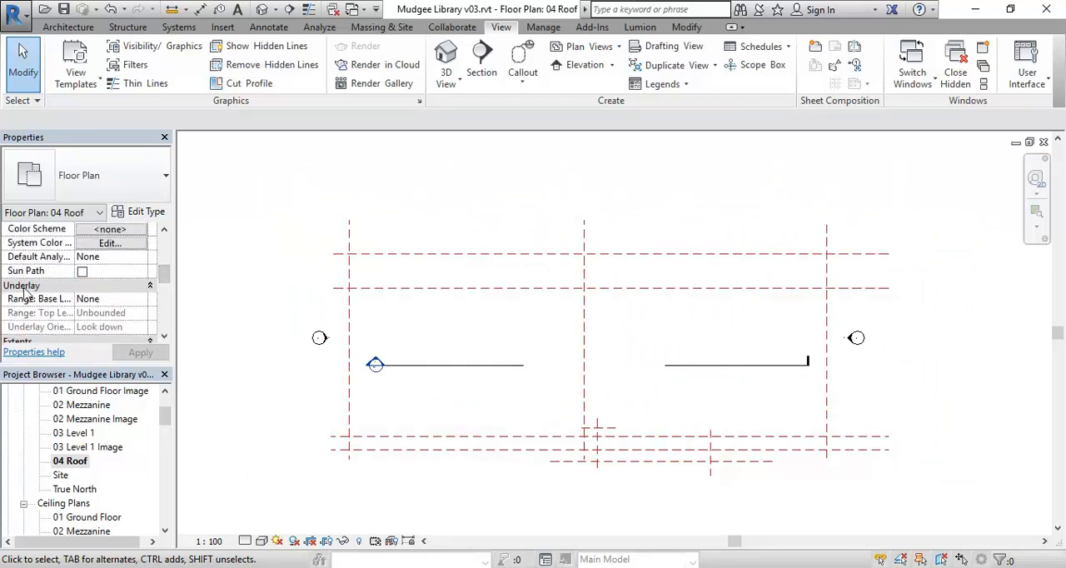
left_click(129, 301)
left_click(141, 301)
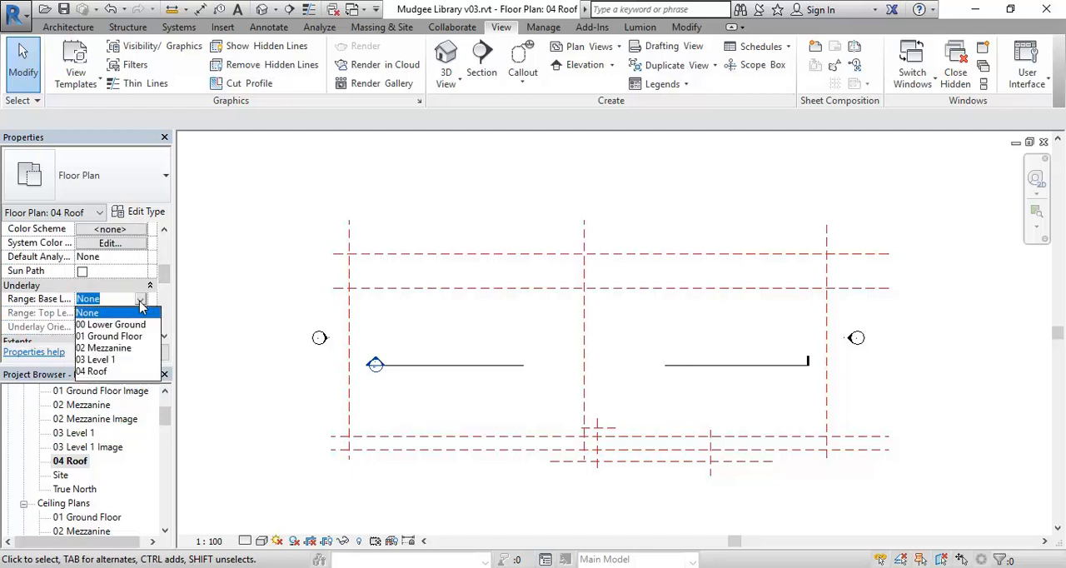
left_click(98, 360)
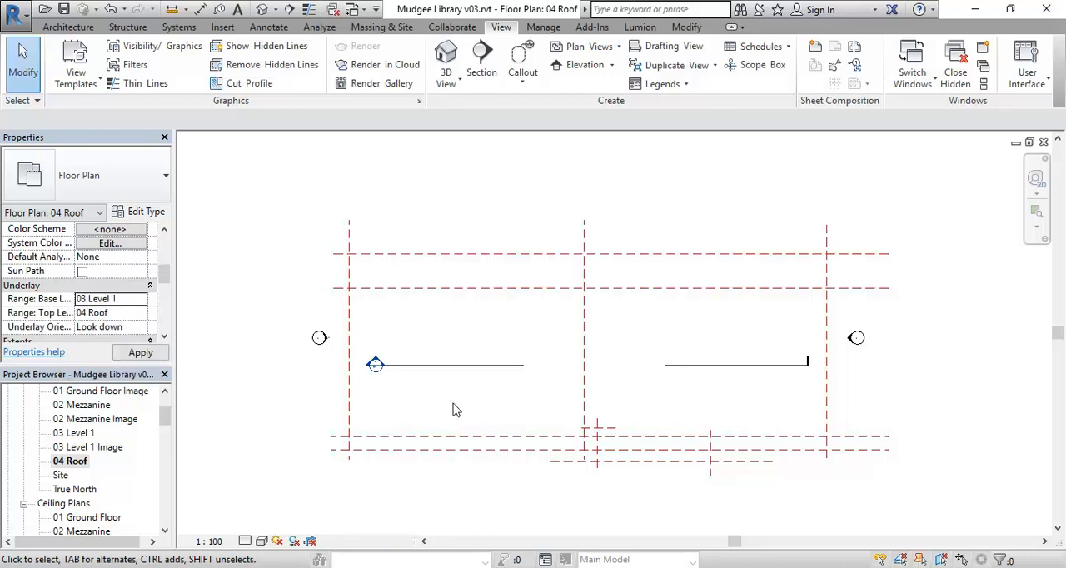
scroll(407, 343, "up", 1)
scroll(407, 343, "up", 2)
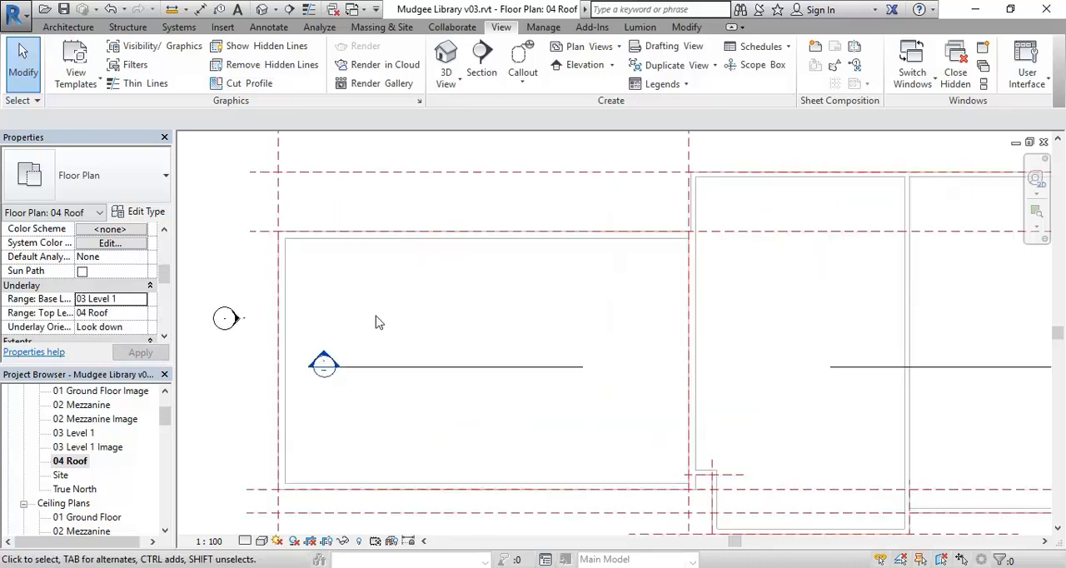
middle_click_drag(450, 279, 481, 298)
scroll(479, 292, "down", 1)
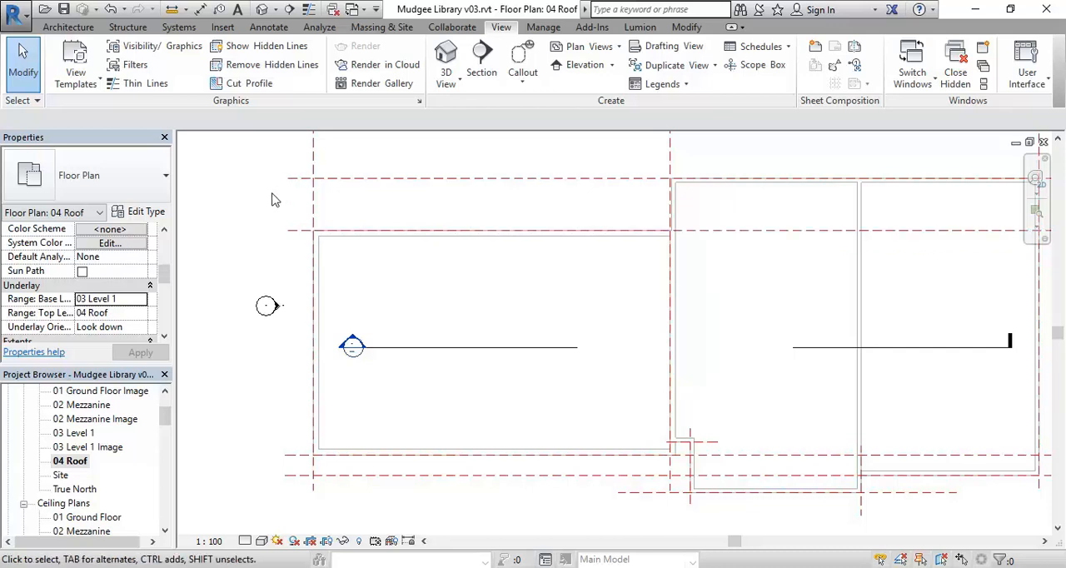
Review the available underlay base levels for the 04 Roof plan, keeping 03 Level 1
left_click(102, 299)
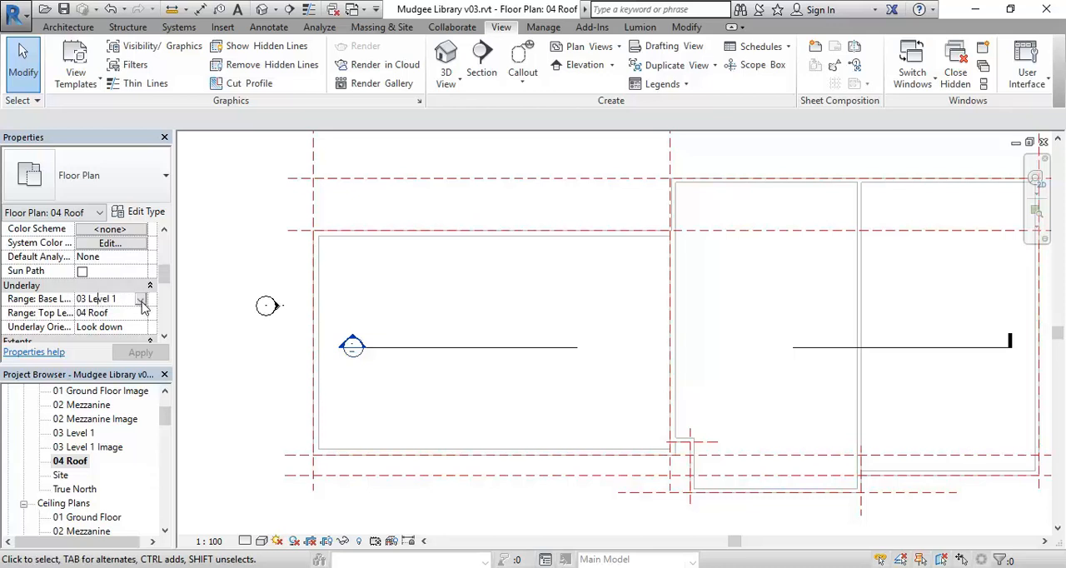
left_click(142, 301)
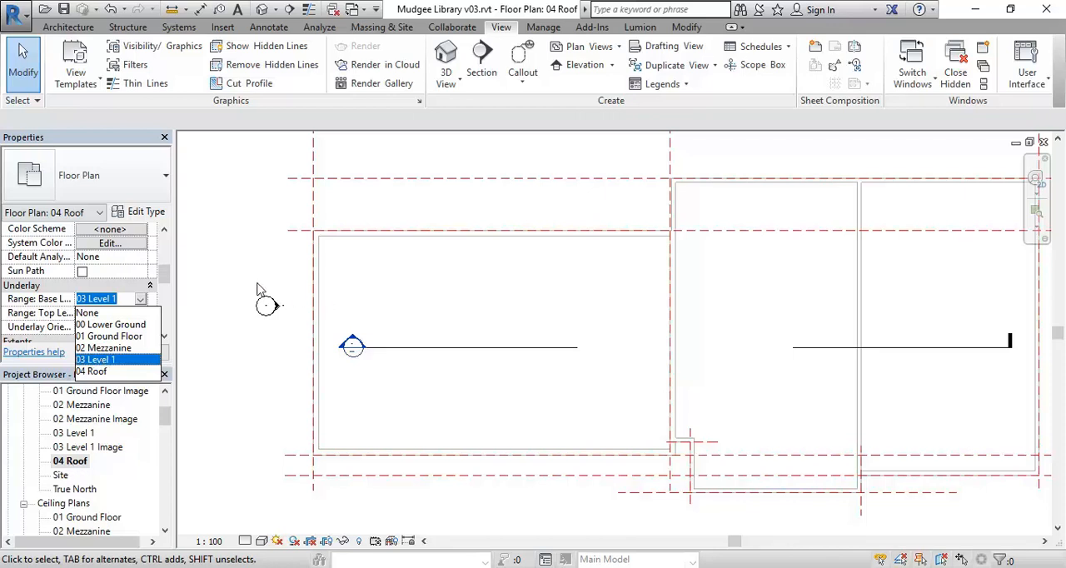
left_click(230, 271)
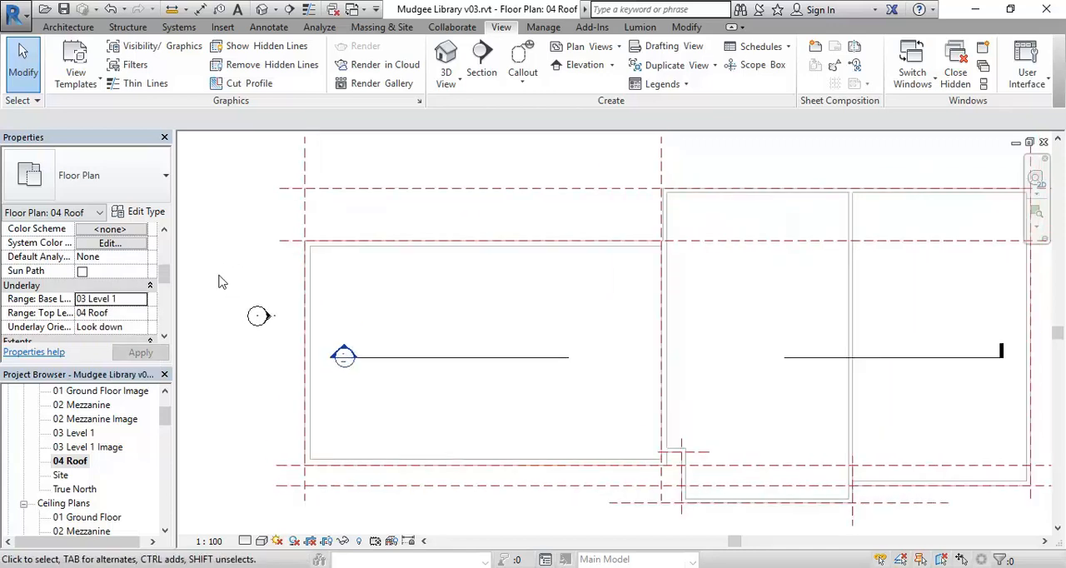
middle_click_drag(219, 276, 216, 276)
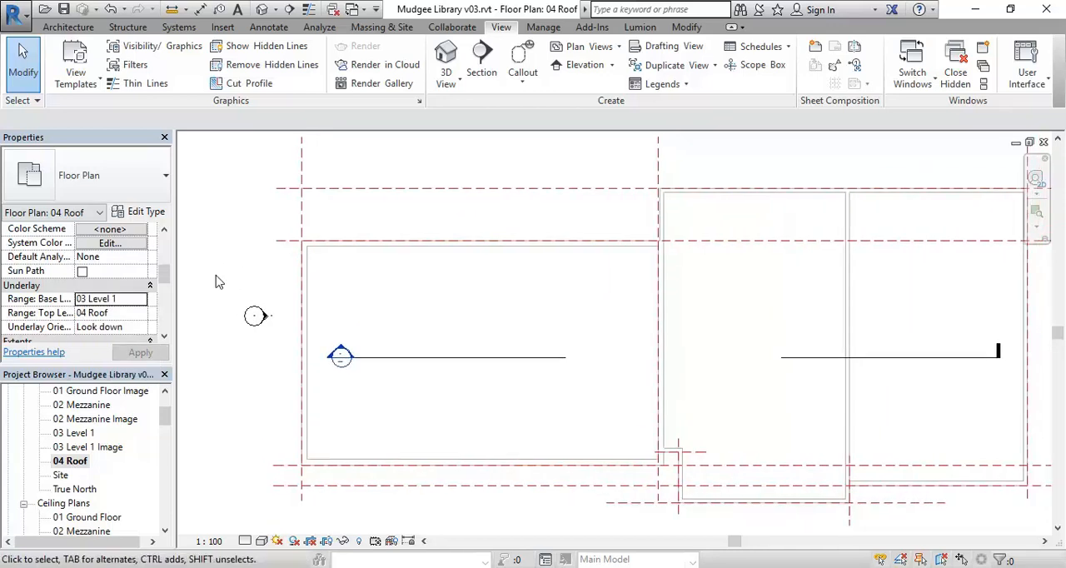
Start a Roof by Footprint without saving the project, and set a 350 mm overhang for slope-defining boundary lines from picked walls
left_click(66, 28)
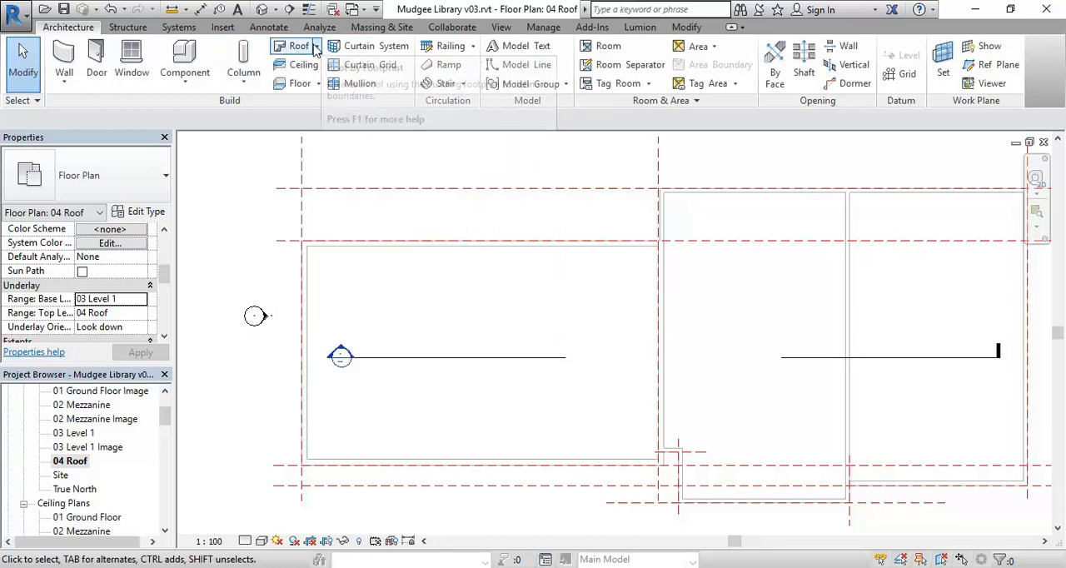
left_click(318, 46)
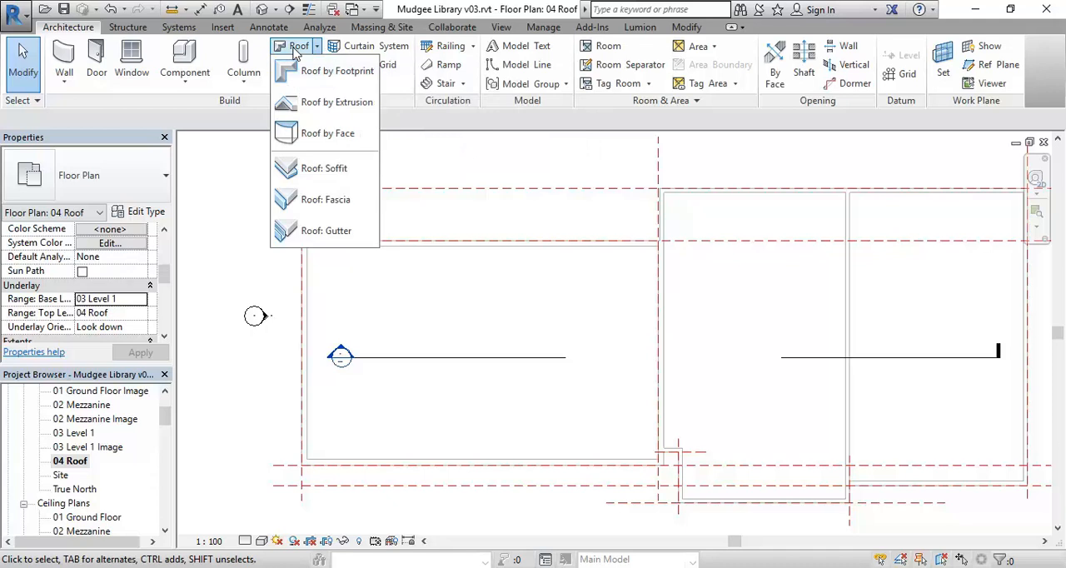
left_click(289, 47)
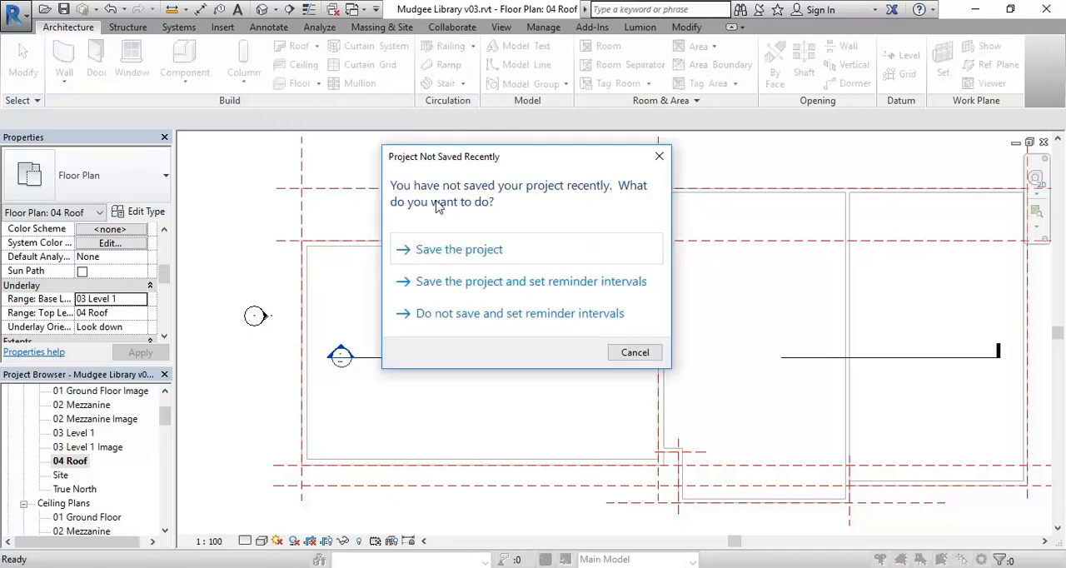
left_click(633, 352)
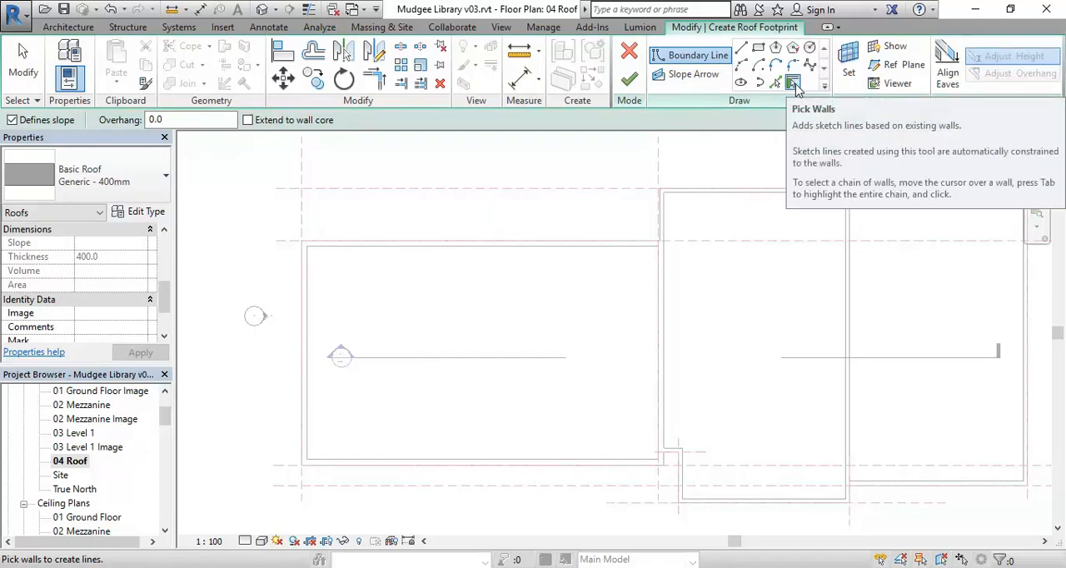
double_click(153, 119)
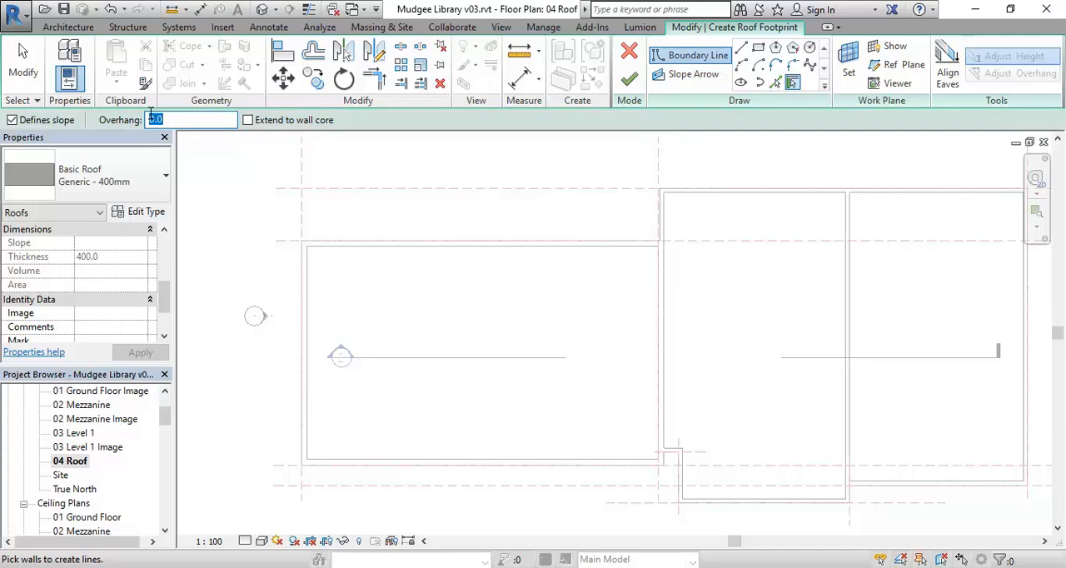
type("350")
left_click_drag(164, 310, 167, 285)
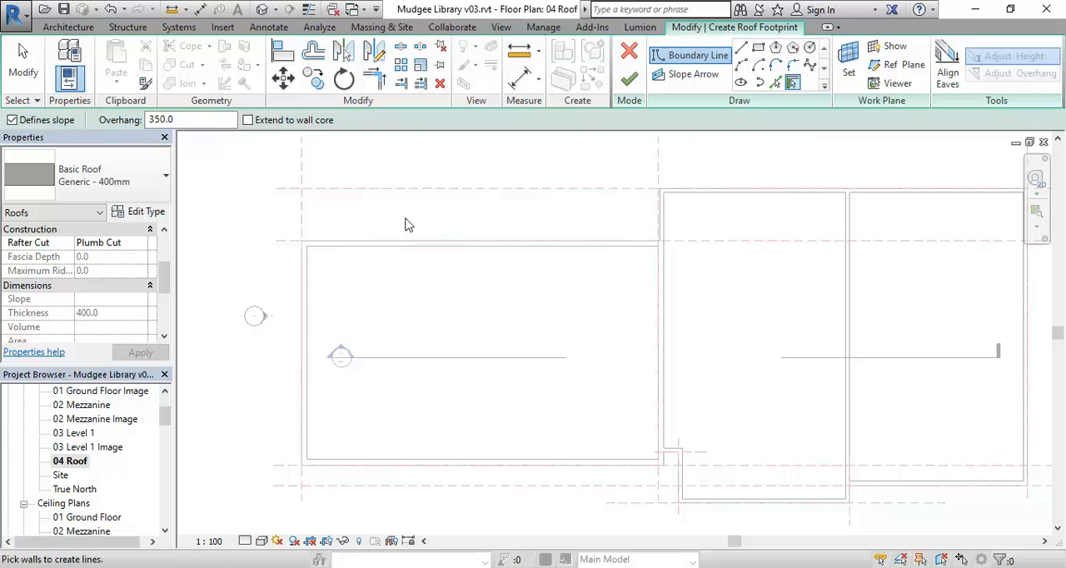
Add slope-defining roof boundary lines along the north, east and south walls of the western block with the 350 mm overhang
middle_click_drag(404, 226, 436, 240)
scroll(428, 241, "up", 2)
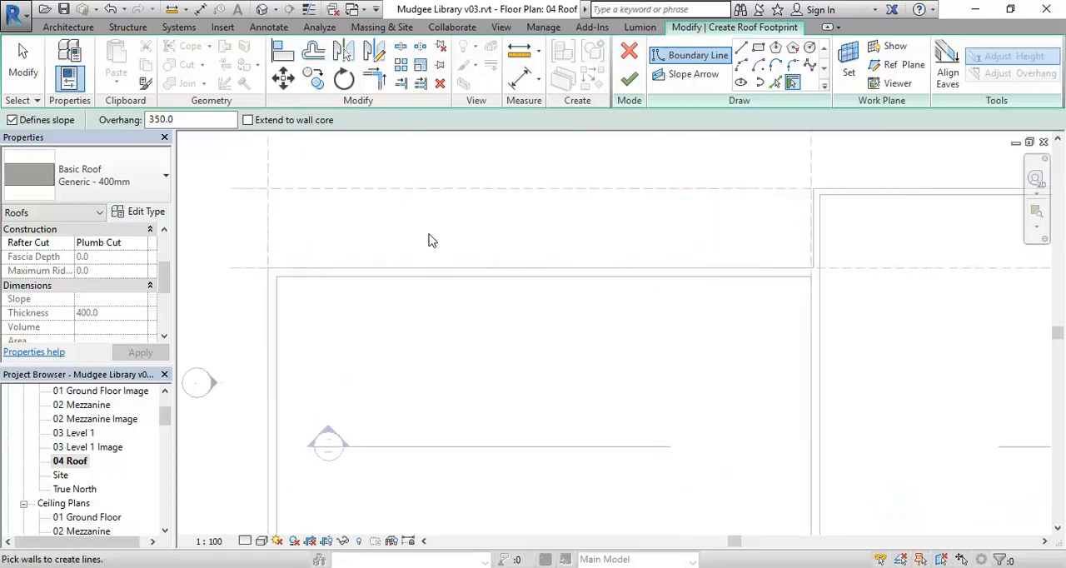
left_click(457, 275)
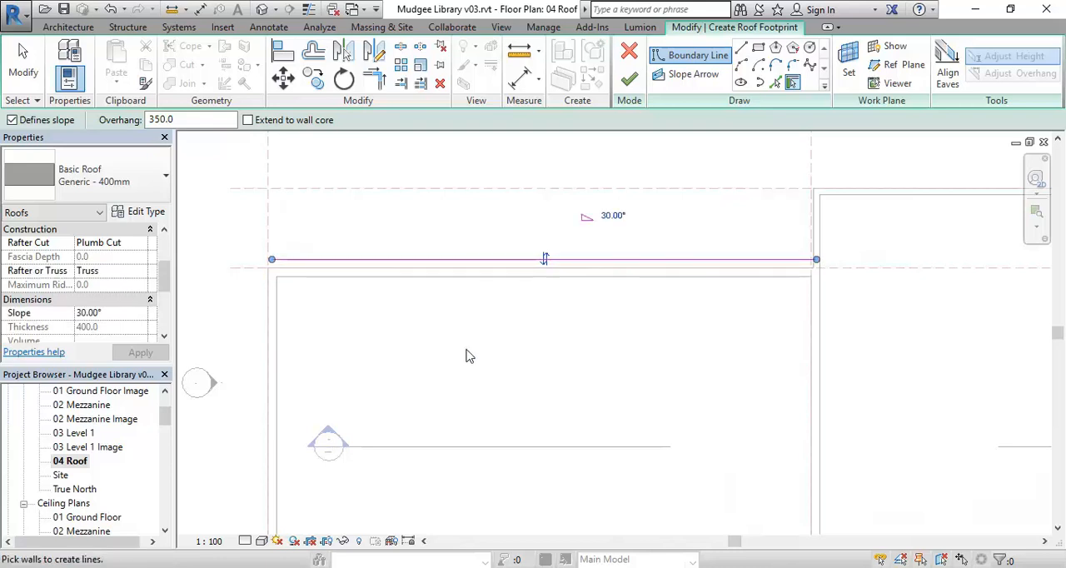
scroll(473, 359, "down", 3)
scroll(428, 336, "down", 1)
middle_click_drag(428, 336, 428, 330)
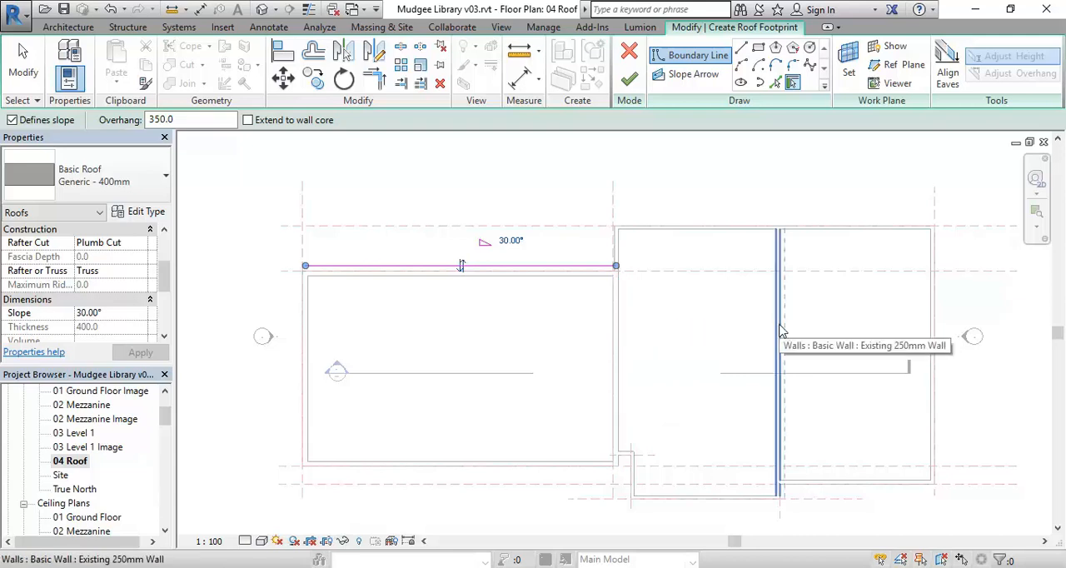
left_click(626, 338)
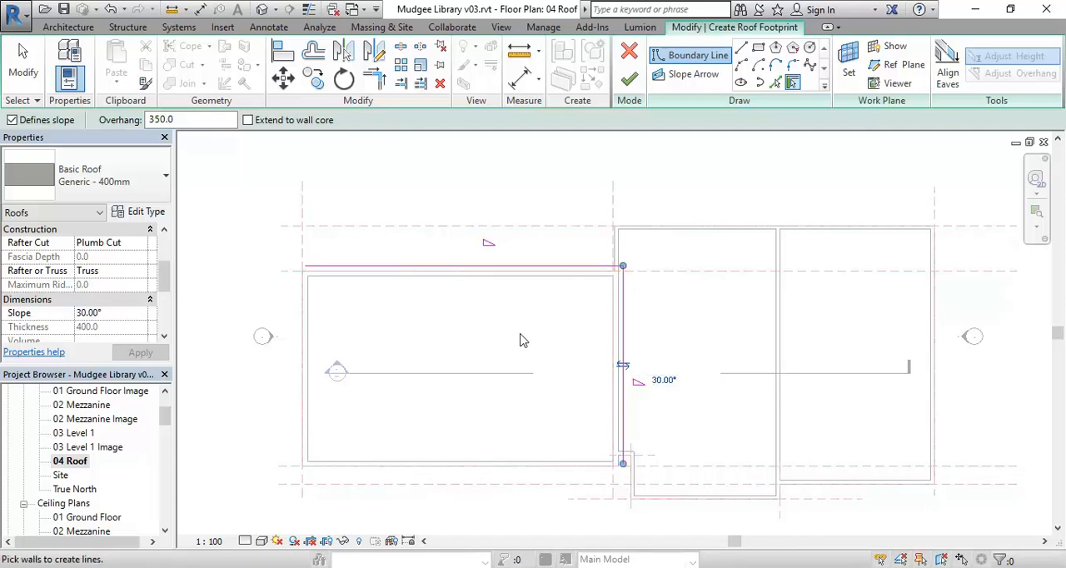
left_click(465, 475)
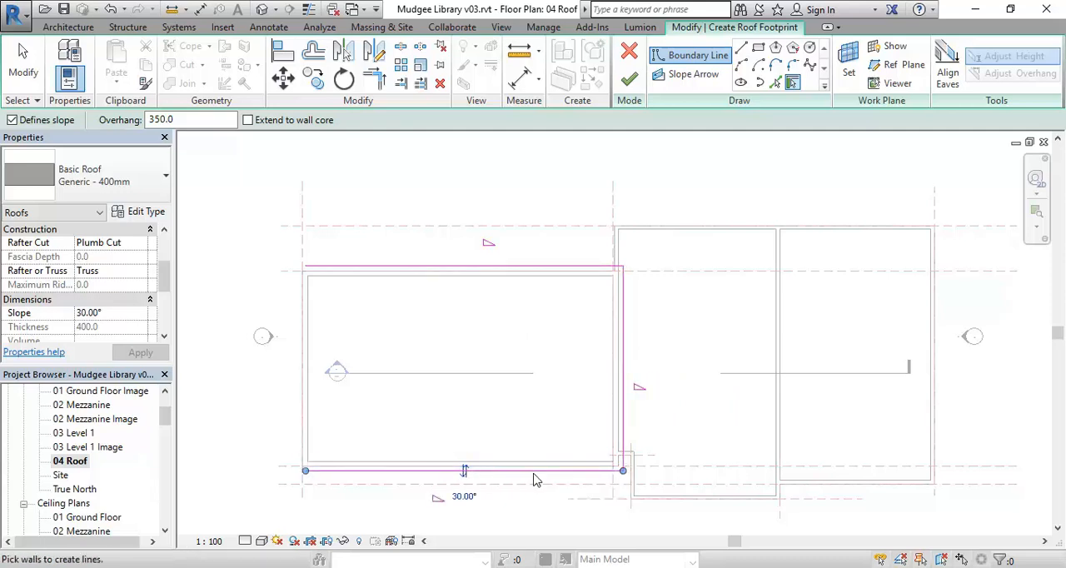
Go through the building photos and scanned drawings to 5045732b1.jpg, examine the front cornice and side eaves, and switch to the East Elevation in AutoCAD
middle_click_drag(259, 383, 267, 374)
scroll(268, 372, "up", 1)
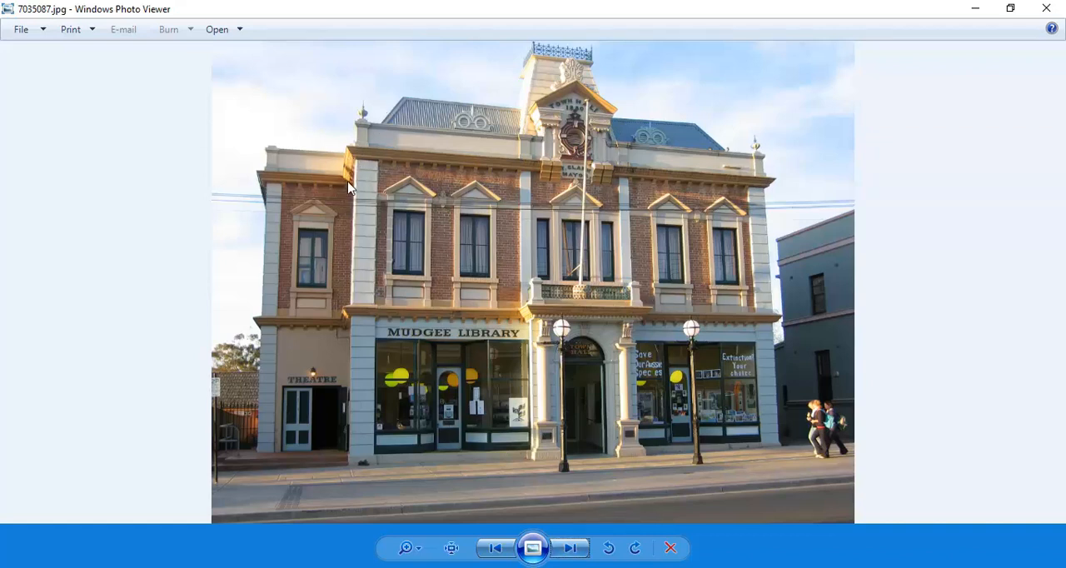
left_click(562, 552)
left_click(562, 551)
left_click(562, 552)
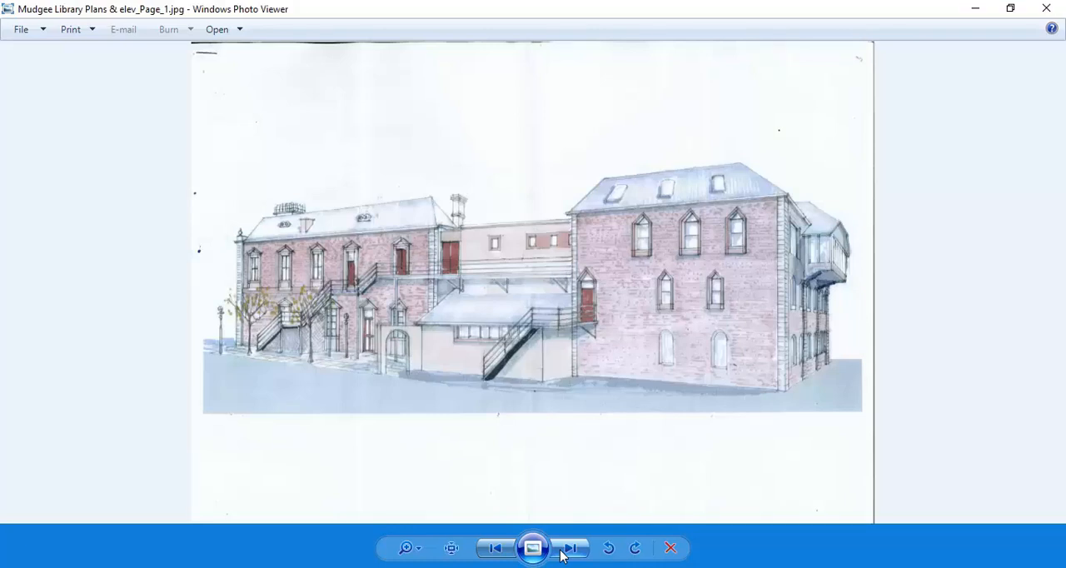
left_click(563, 554)
left_click(563, 553)
left_click(563, 553)
left_click(563, 553)
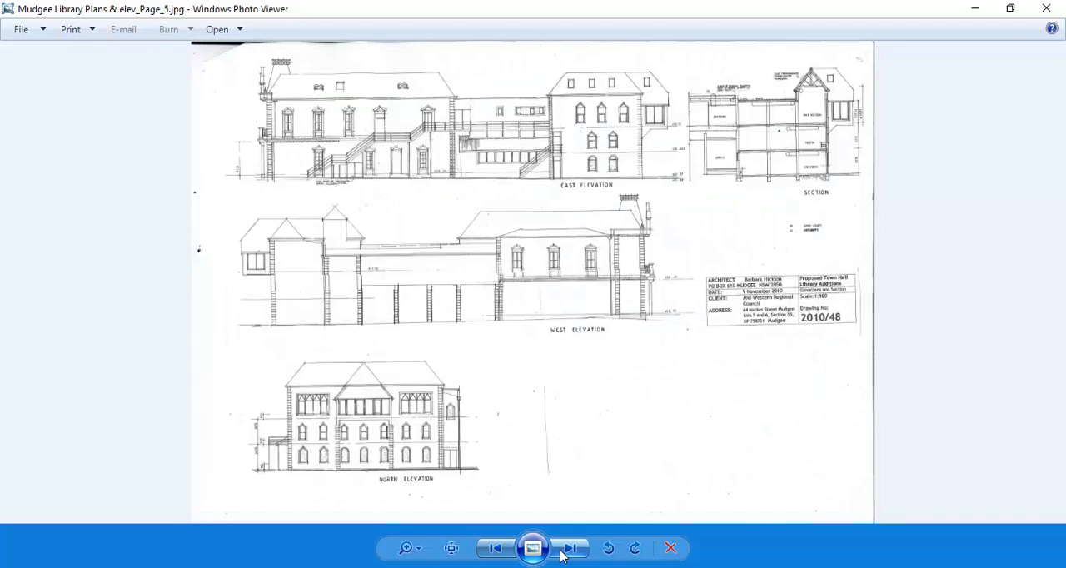
left_click(563, 553)
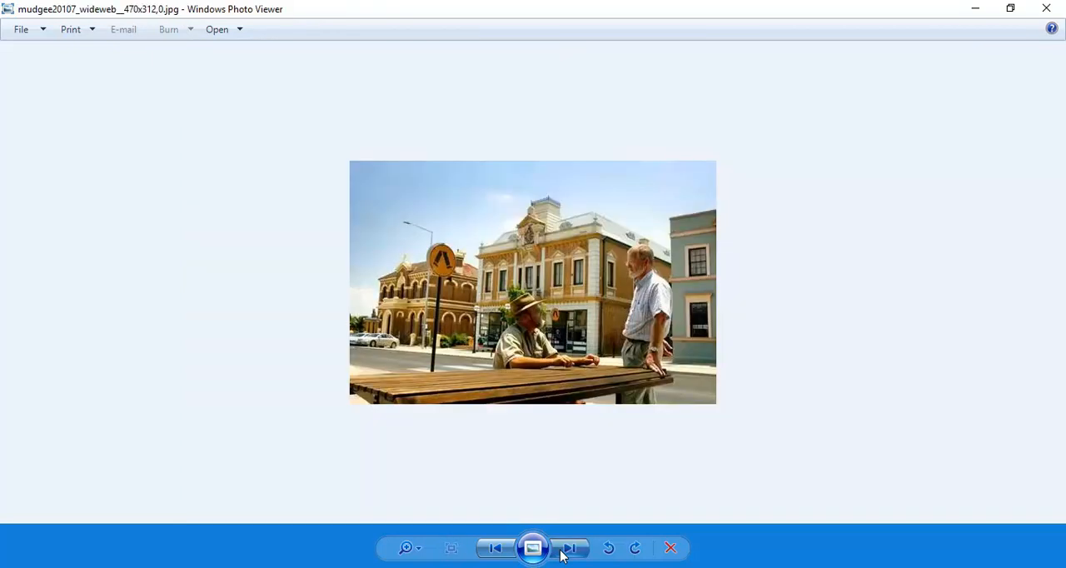
left_click(563, 553)
left_click(563, 553)
left_click(563, 553)
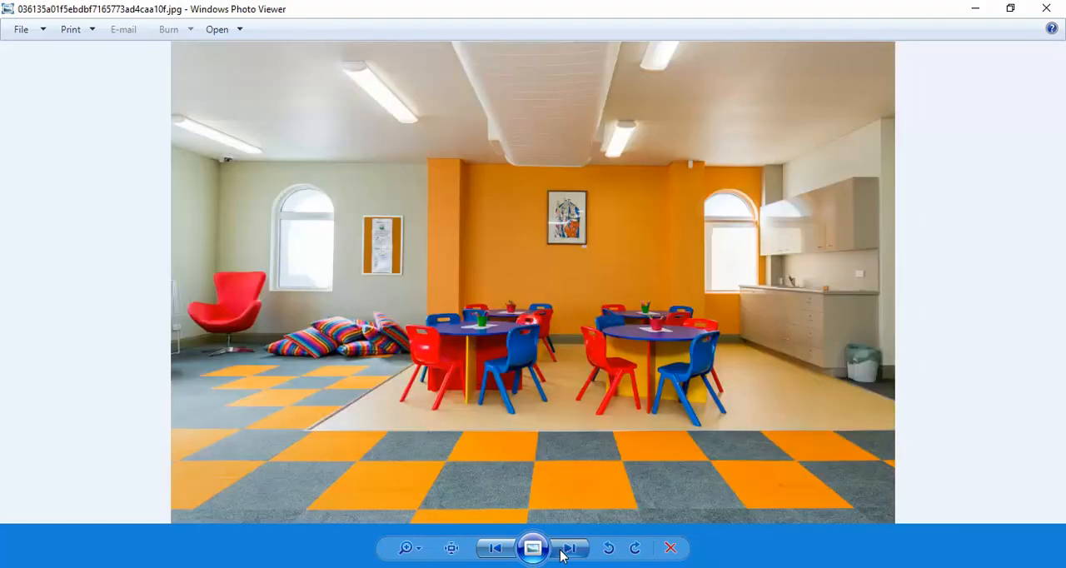
left_click(563, 553)
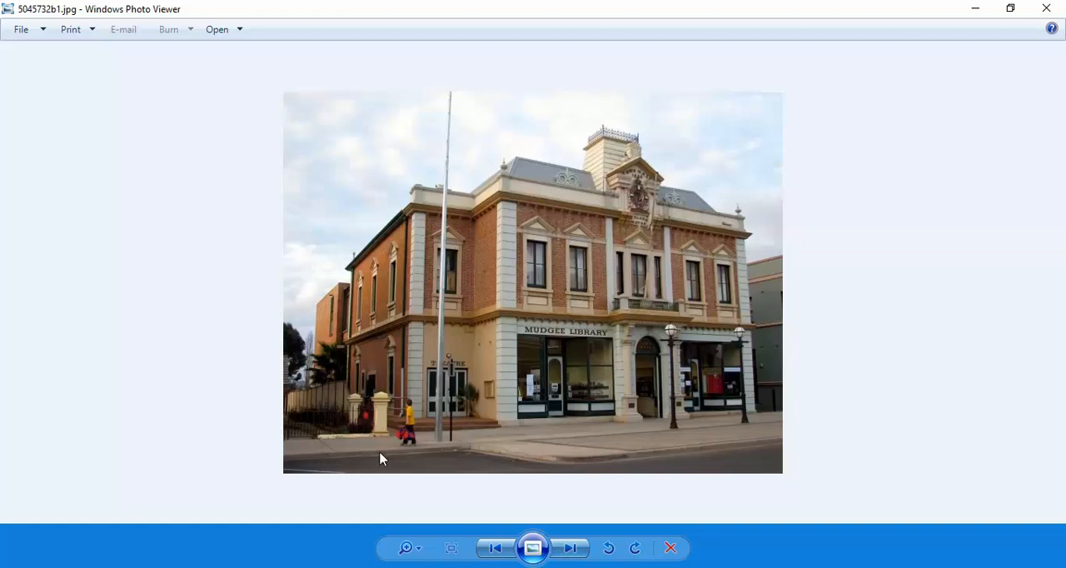
left_click(343, 567)
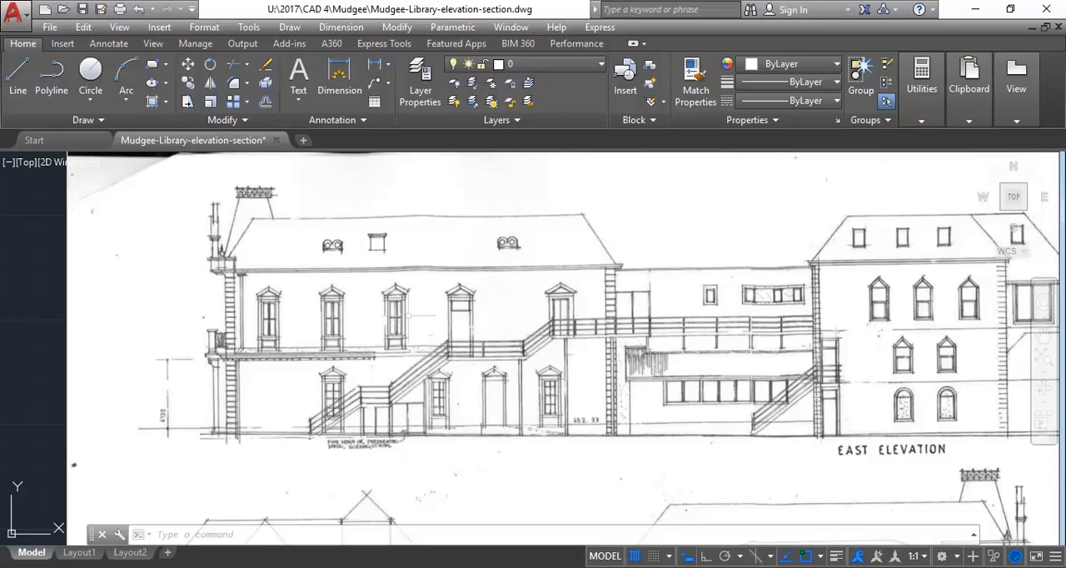
Examine the library's overall roof layout and ridge lines on the aerial photo in the elevation-section drawing
scroll(409, 316, "down", 8)
mouse_move(423, 250)
middle_mouse_down()
mouse_move(392, 349)
mouse_move(344, 419)
middle_mouse_up()
middle_click_drag(313, 335, 260, 374)
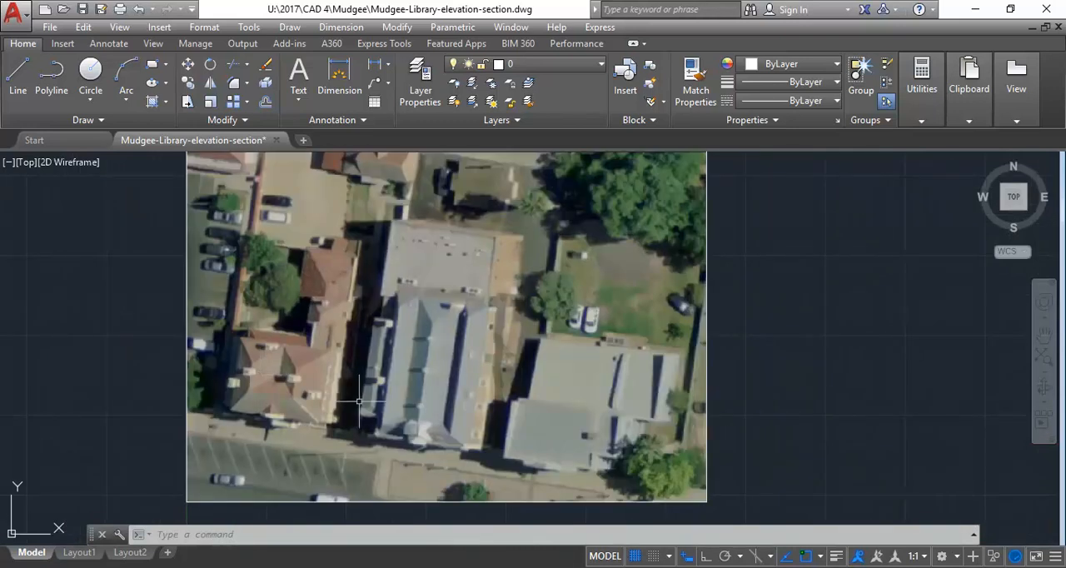
scroll(367, 388, "up", 2)
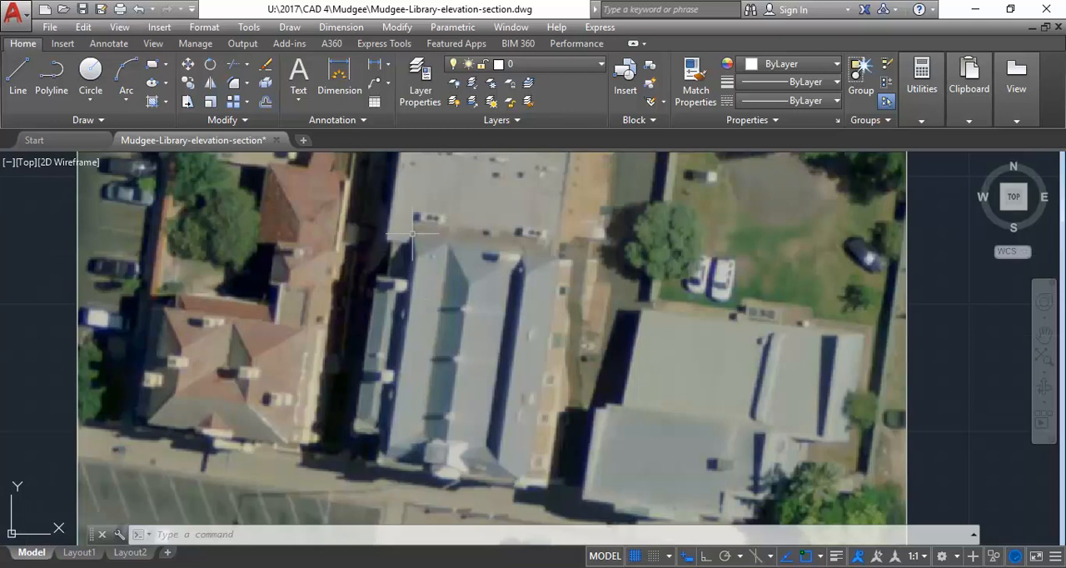
middle_click_drag(402, 421, 381, 409)
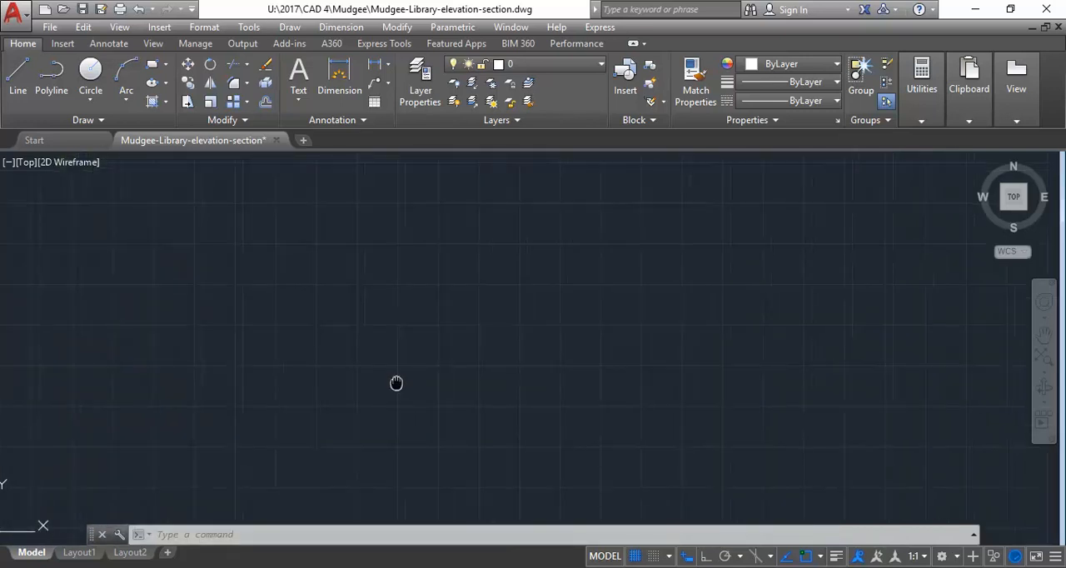
scroll(394, 381, "up", 2)
scroll(396, 382, "down", 2)
middle_click_drag(396, 382, 379, 387)
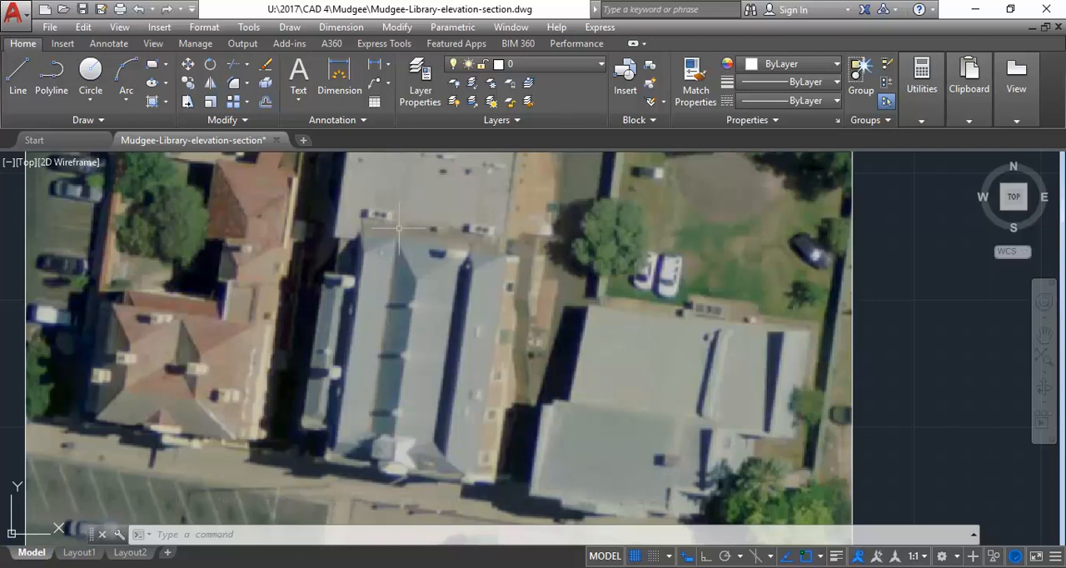
Examine the hips and valleys at the north end and along the west side of the library roof on the aerial photo
scroll(392, 233, "up", 5)
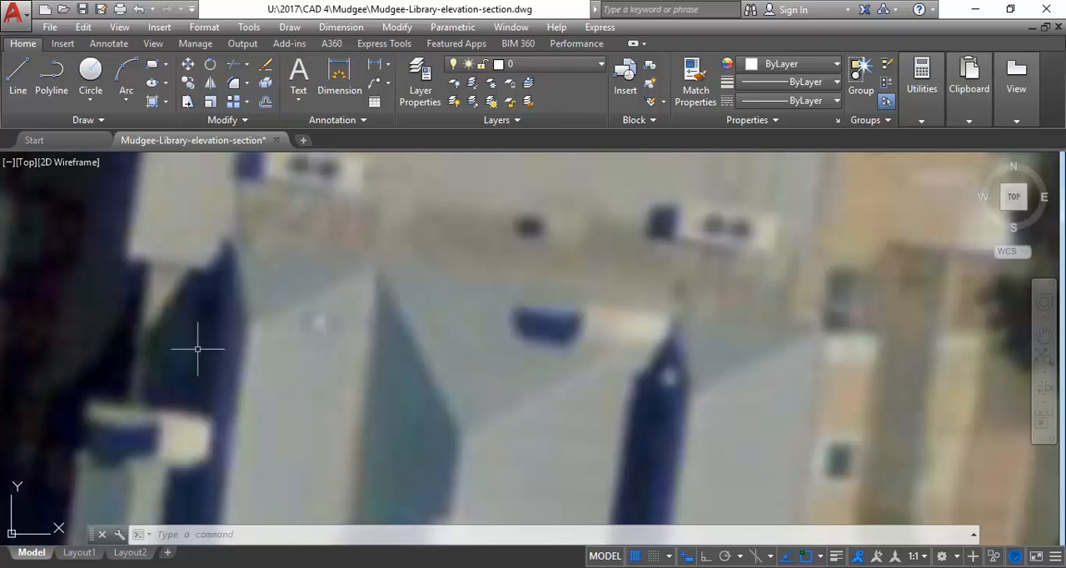
middle_click_drag(222, 355, 247, 279)
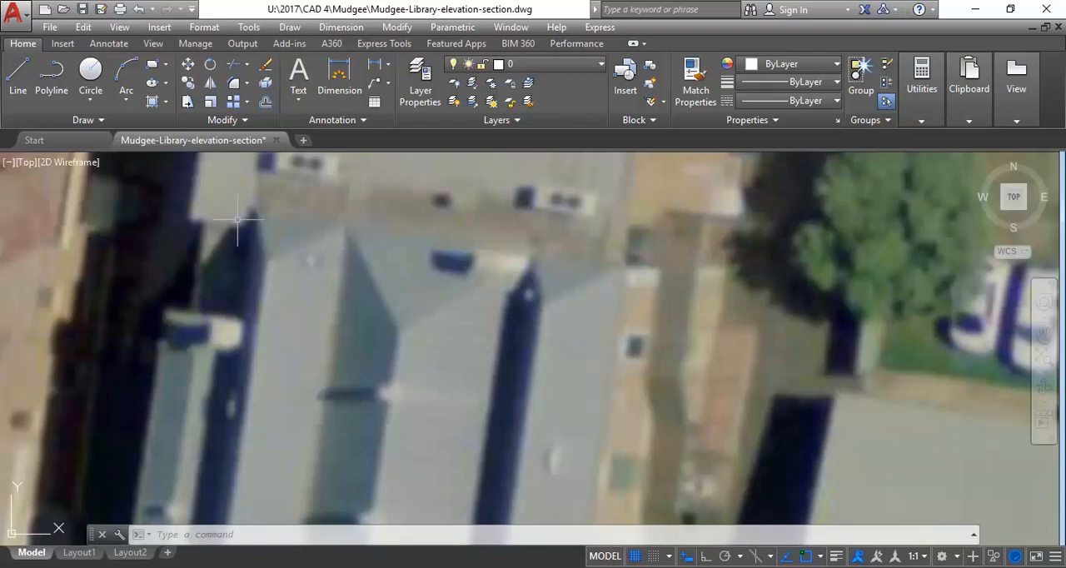
scroll(251, 231, "down", 2)
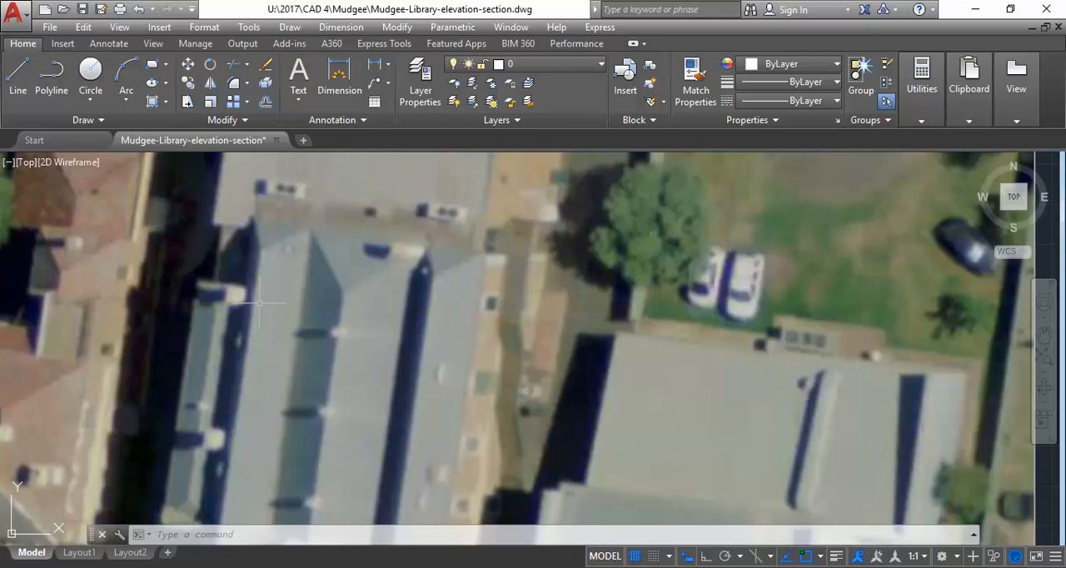
scroll(259, 303, "down", 2)
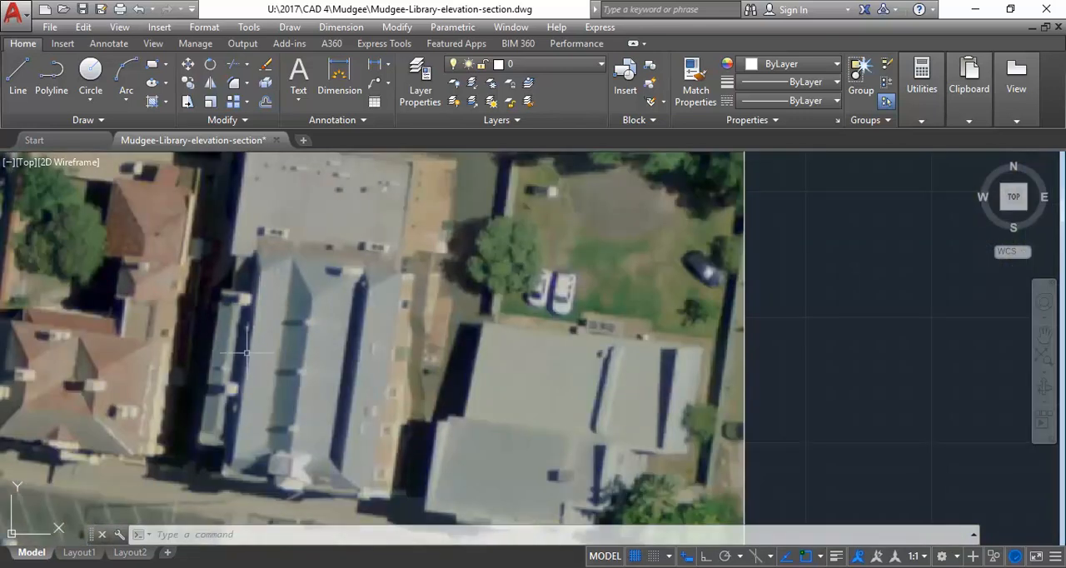
scroll(254, 338, "up", 3)
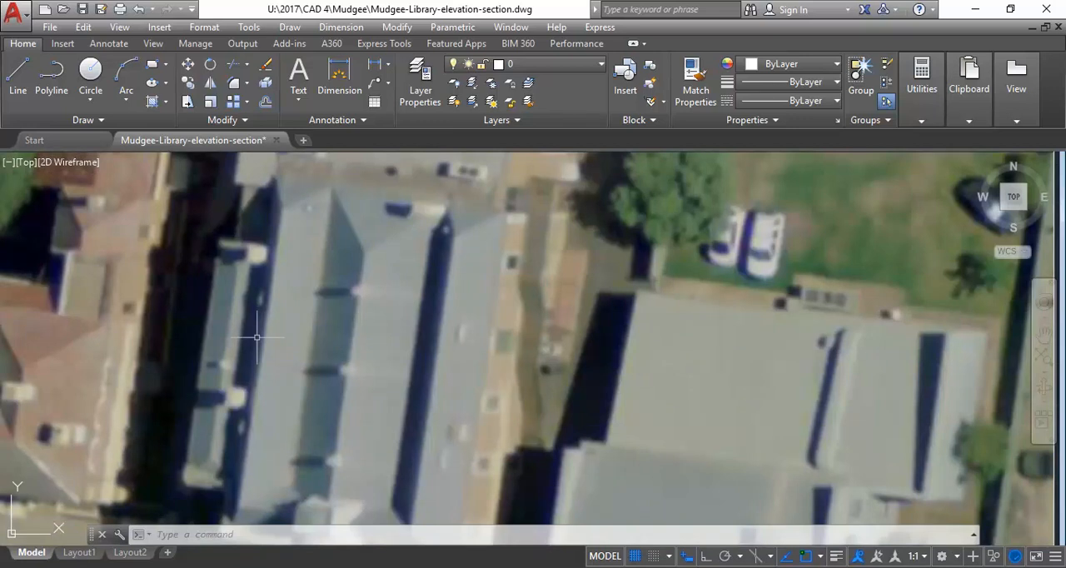
middle_click_drag(200, 340, 221, 265)
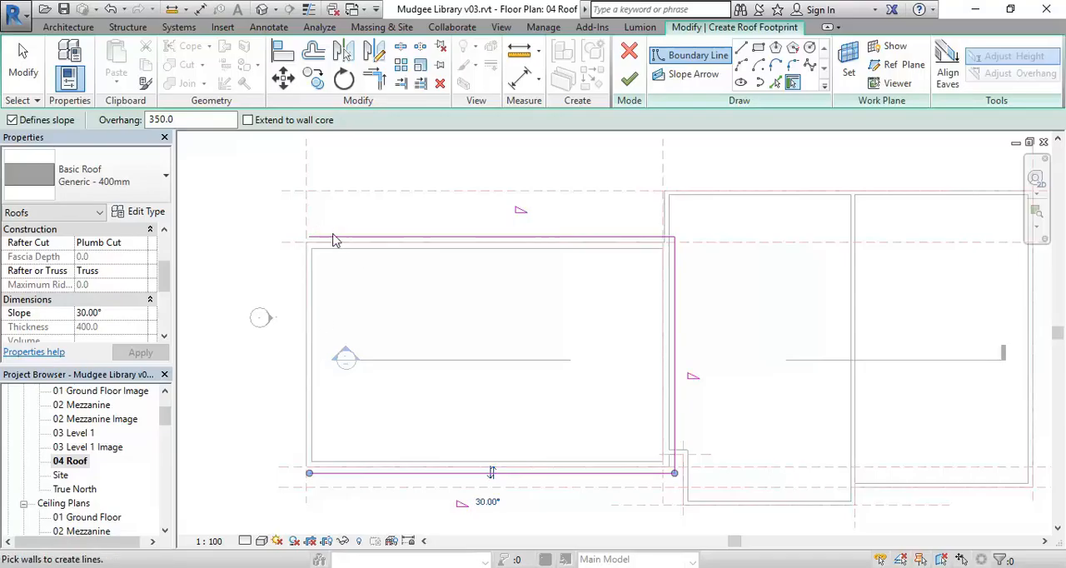
Back in Revit, add a slope-defining roof boundary line with 0.0 offset from the west wall's inner face, using Pick Lines
right_click(415, 194)
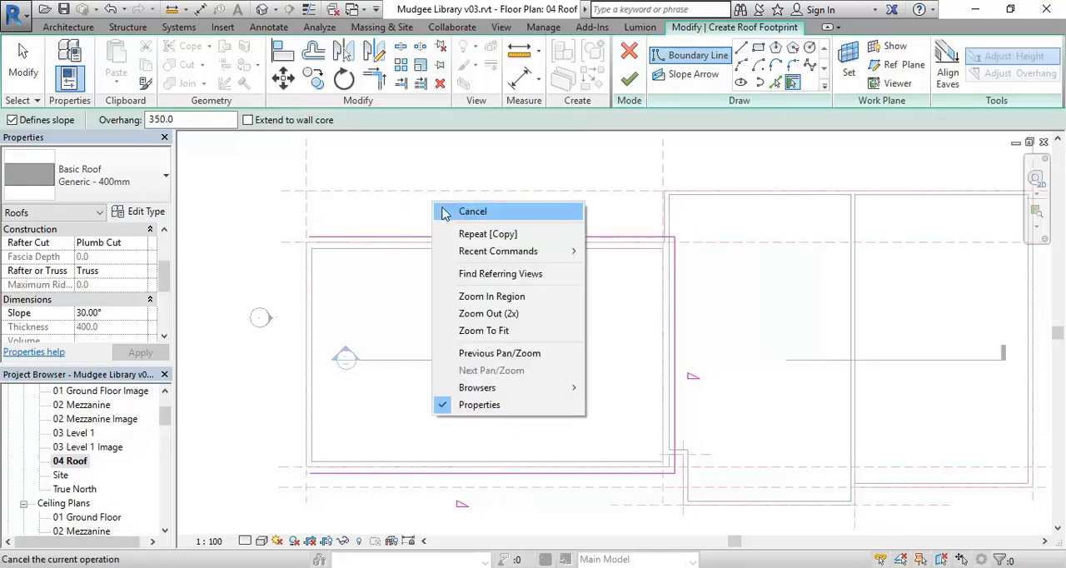
left_click(450, 203)
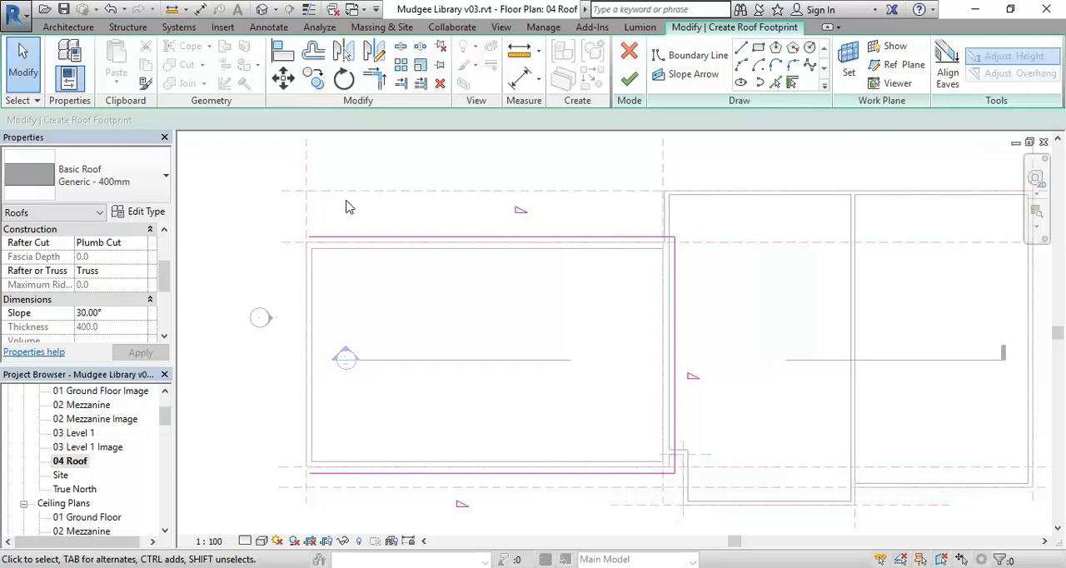
left_click(777, 84)
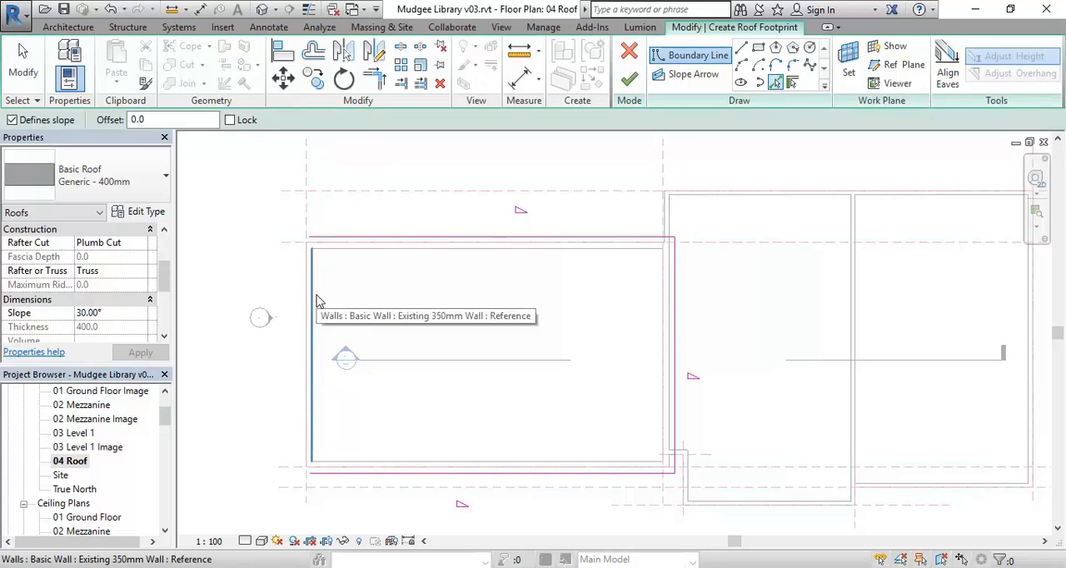
scroll(295, 243, "up", 2)
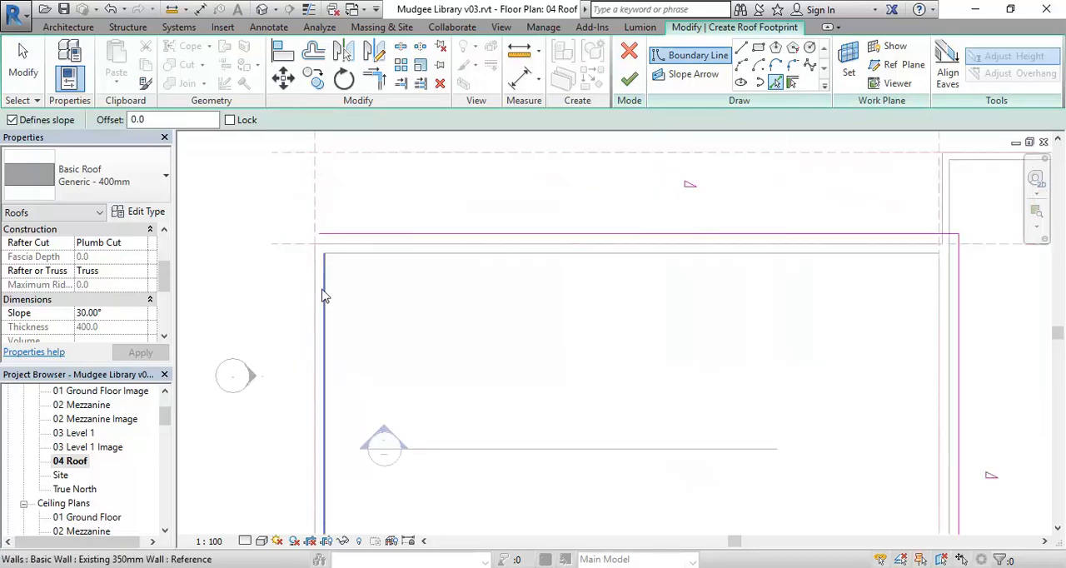
left_click(329, 298)
scroll(367, 325, "down", 4)
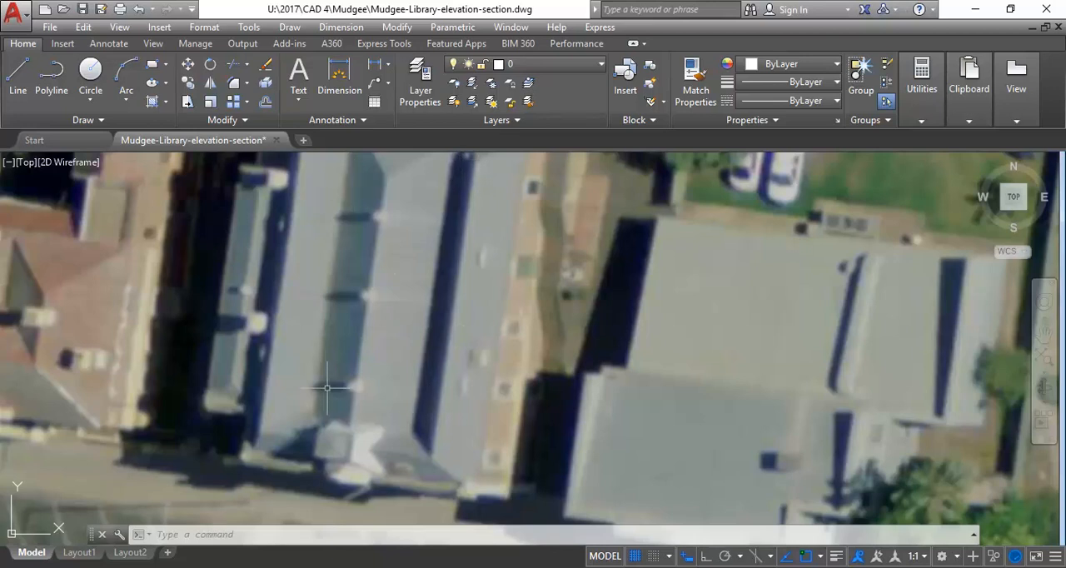
Check the aerial photo again, return to Revit and examine the roof boundary over the scan on the 03 Level 1 Image plan
left_click(975, 9)
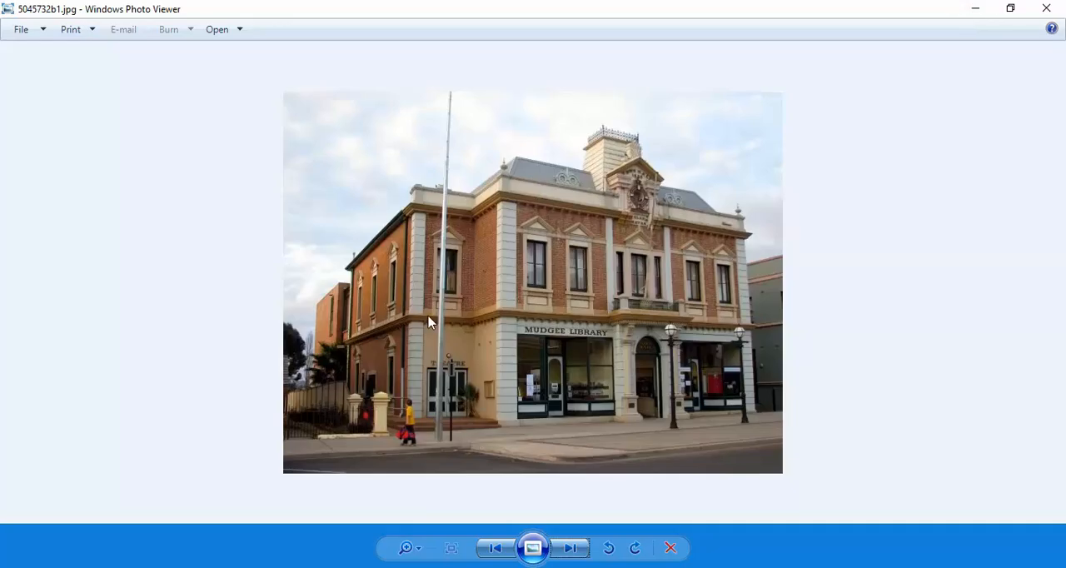
left_click(976, 8)
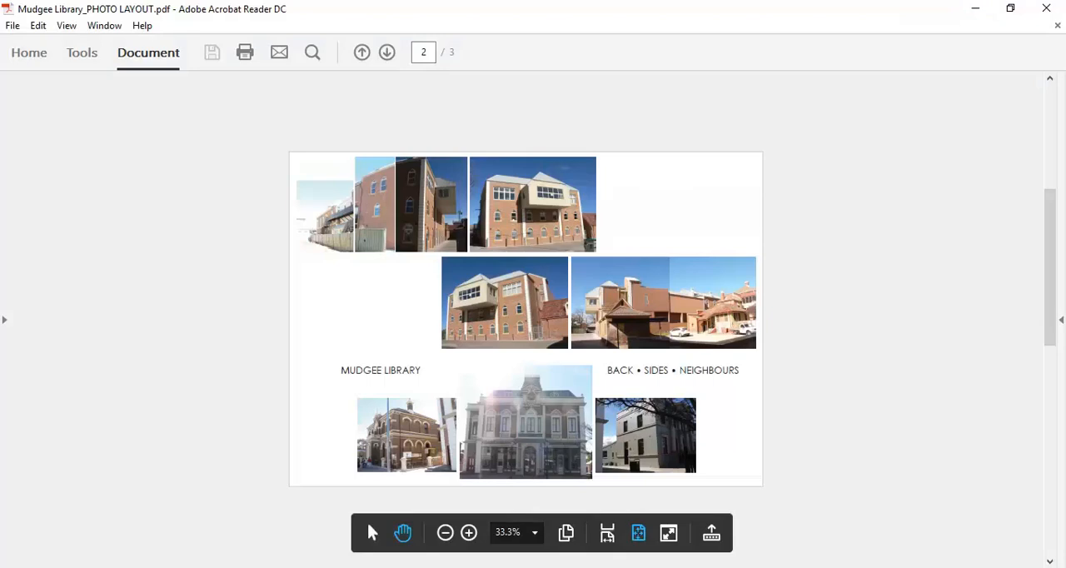
left_click(976, 9)
double_click(79, 450)
middle_click_drag(341, 321, 600, 417)
scroll(612, 412, "down", 2)
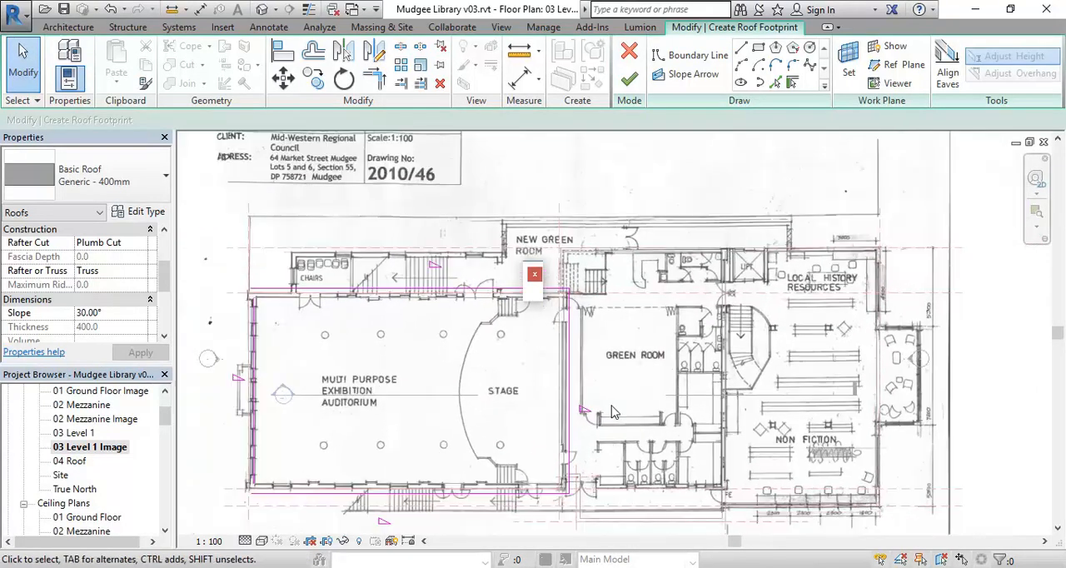
middle_click_drag(452, 452, 521, 426)
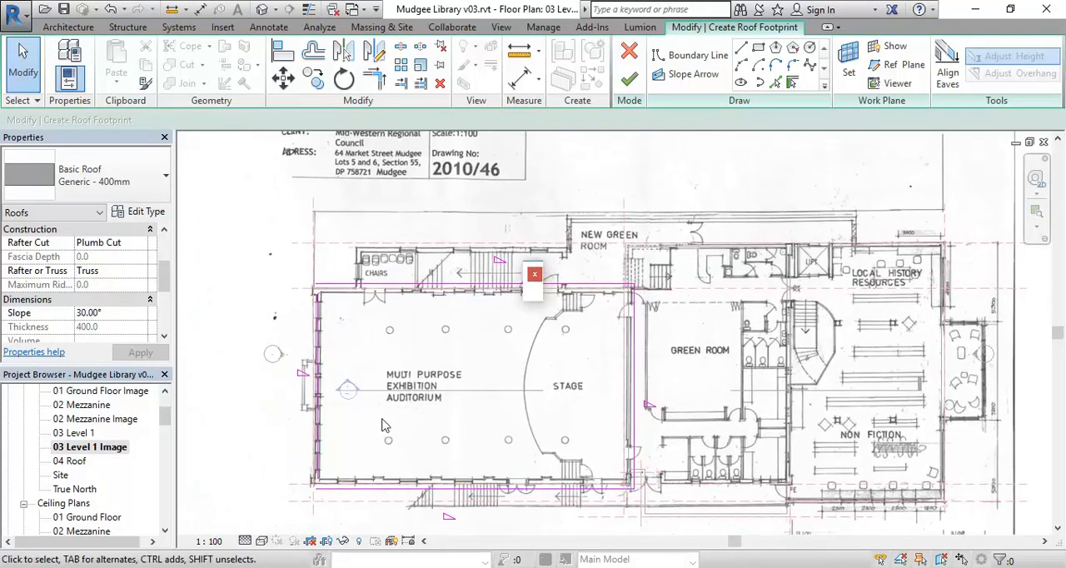
Compare the roof footprint on the 04 Roof plan with the auditorium walls and columns on the 03 Level 1 Image plan
double_click(68, 462)
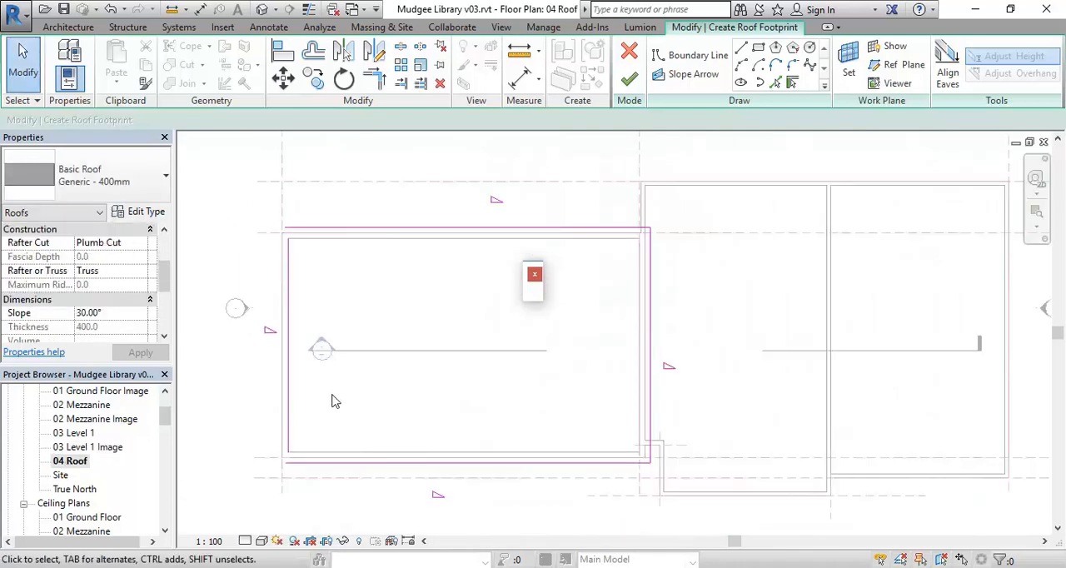
middle_click_drag(334, 401, 334, 417)
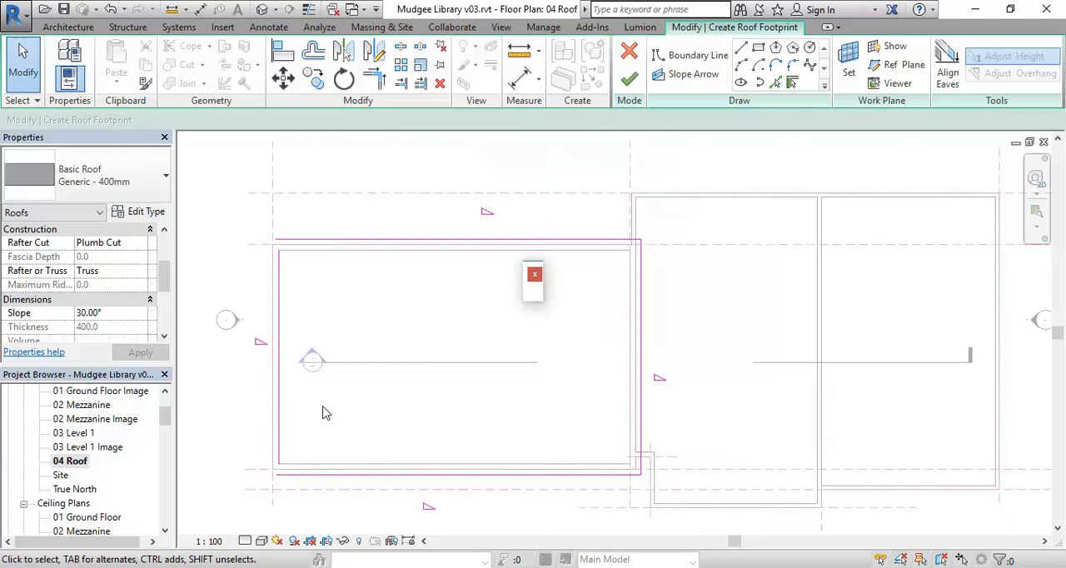
double_click(89, 450)
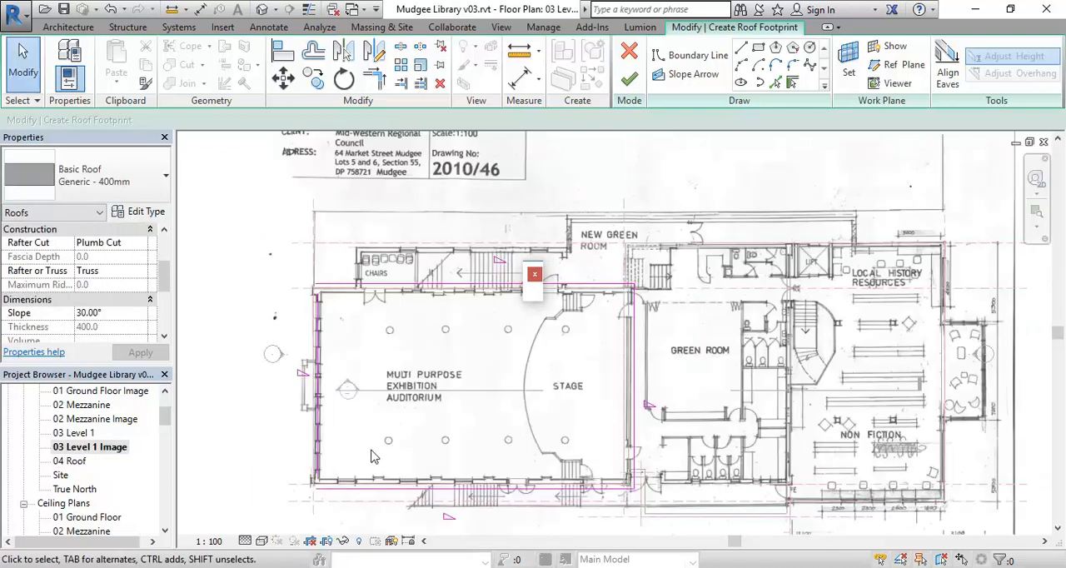
scroll(375, 442, "up", 2)
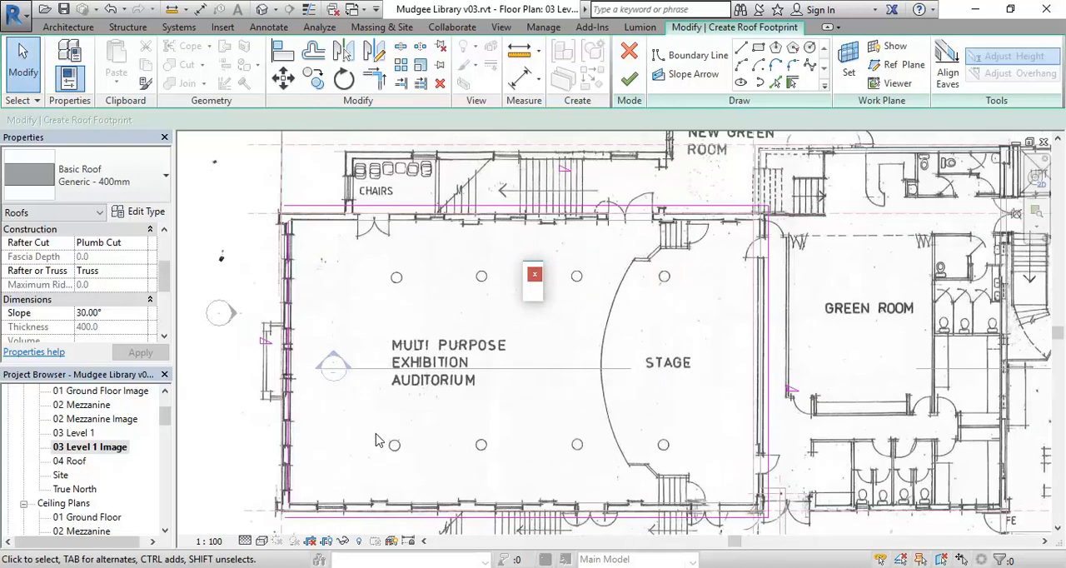
scroll(387, 459, "down", 3)
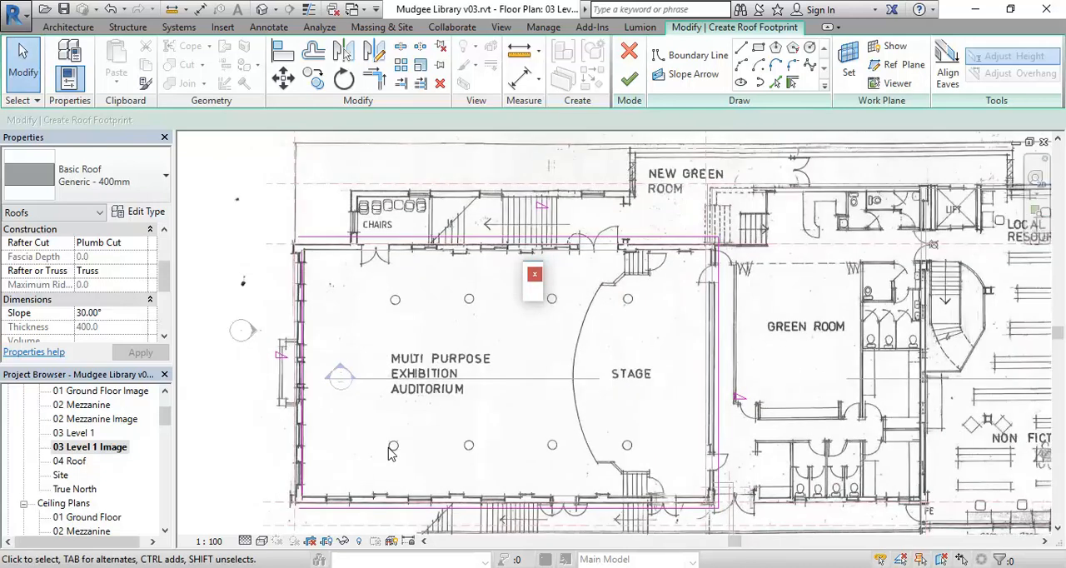
scroll(379, 463, "up", 2)
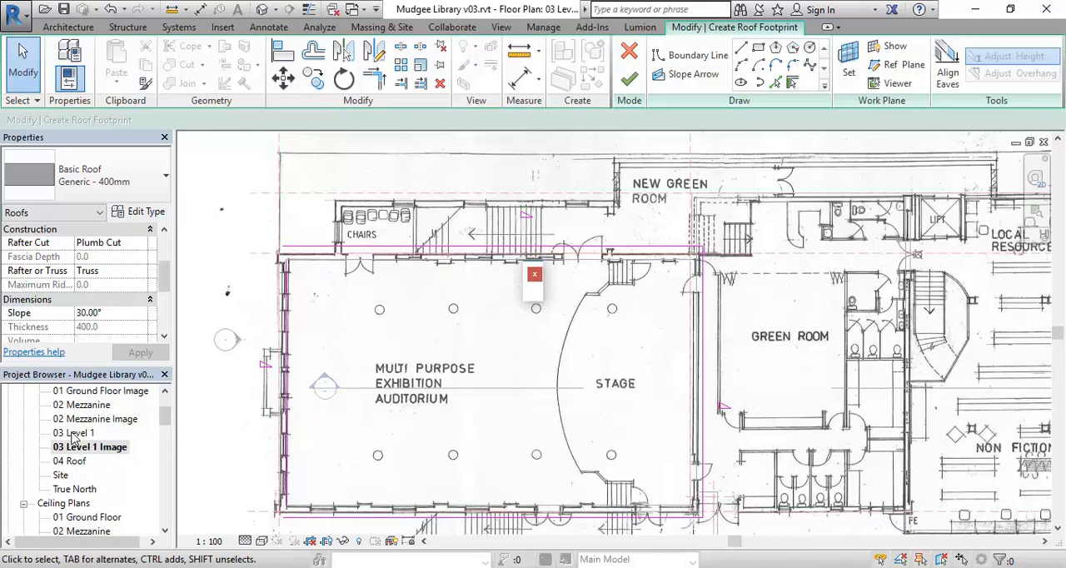
double_click(71, 460)
middle_click_drag(488, 398, 512, 404)
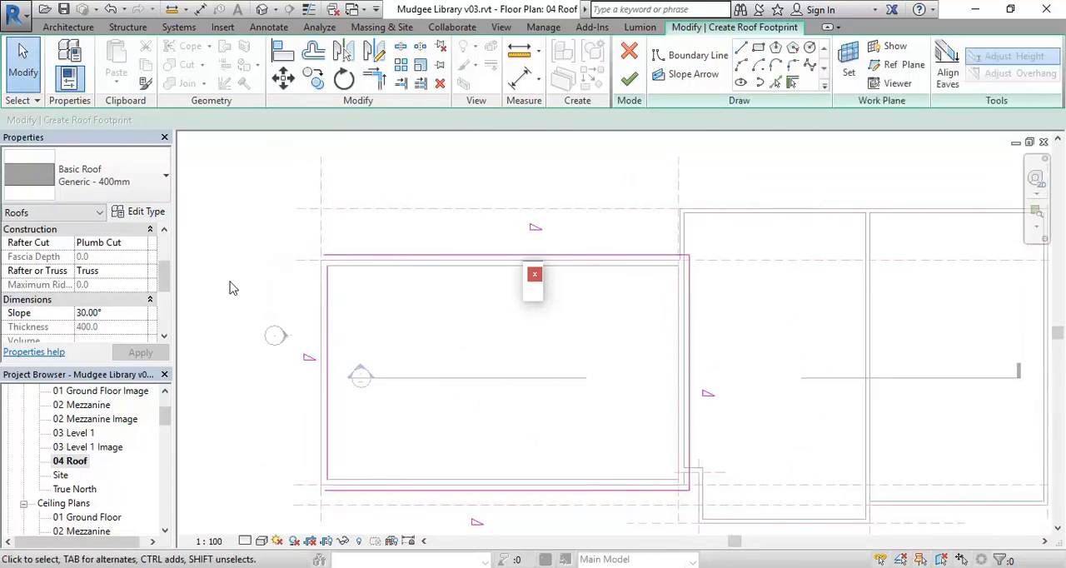
double_click(92, 419)
double_click(74, 433)
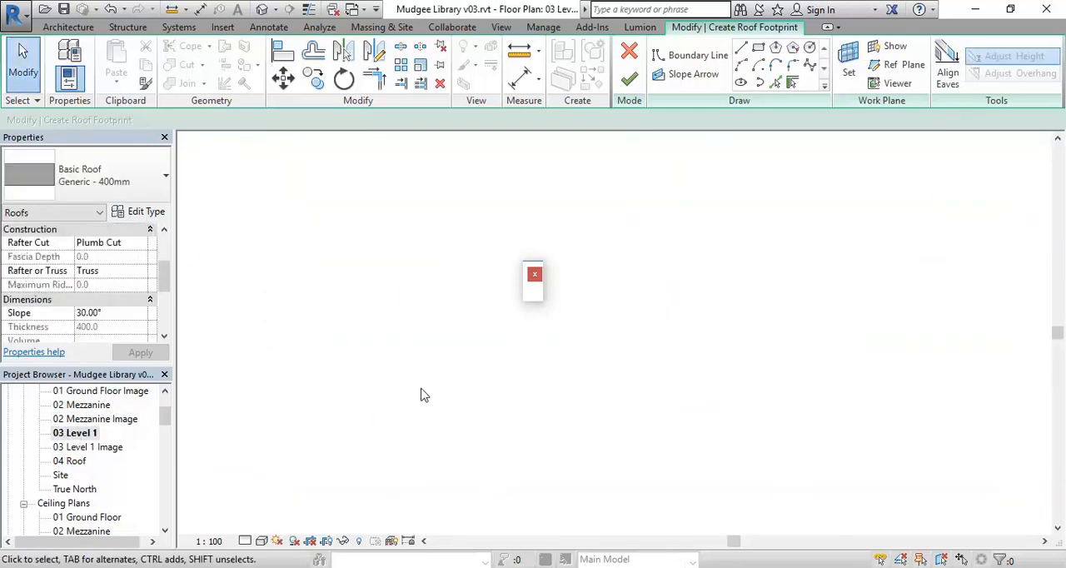
double_click(88, 447)
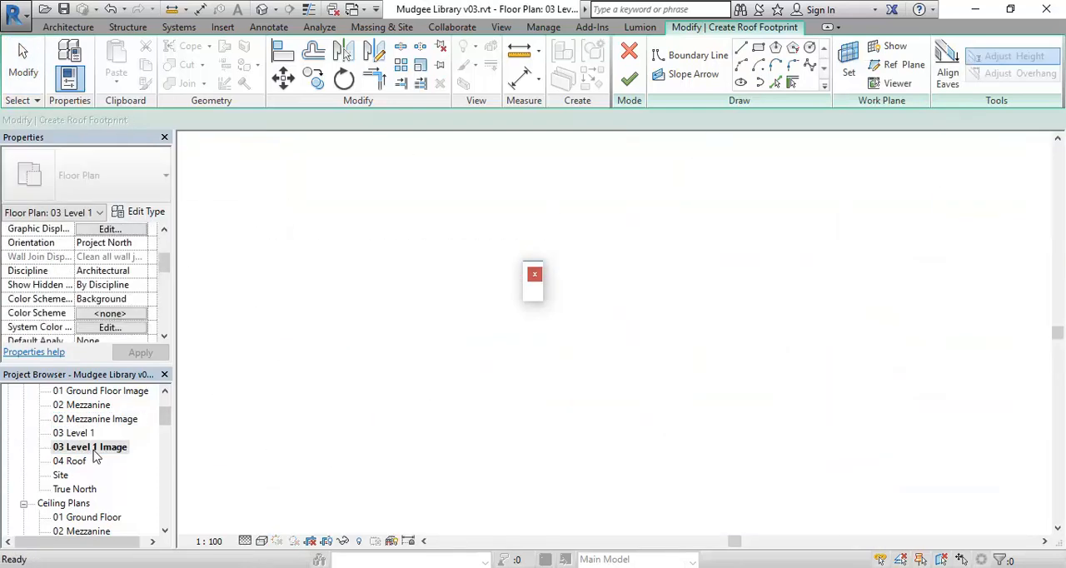
middle_click_drag(454, 398, 448, 432)
scroll(448, 432, "up", 1)
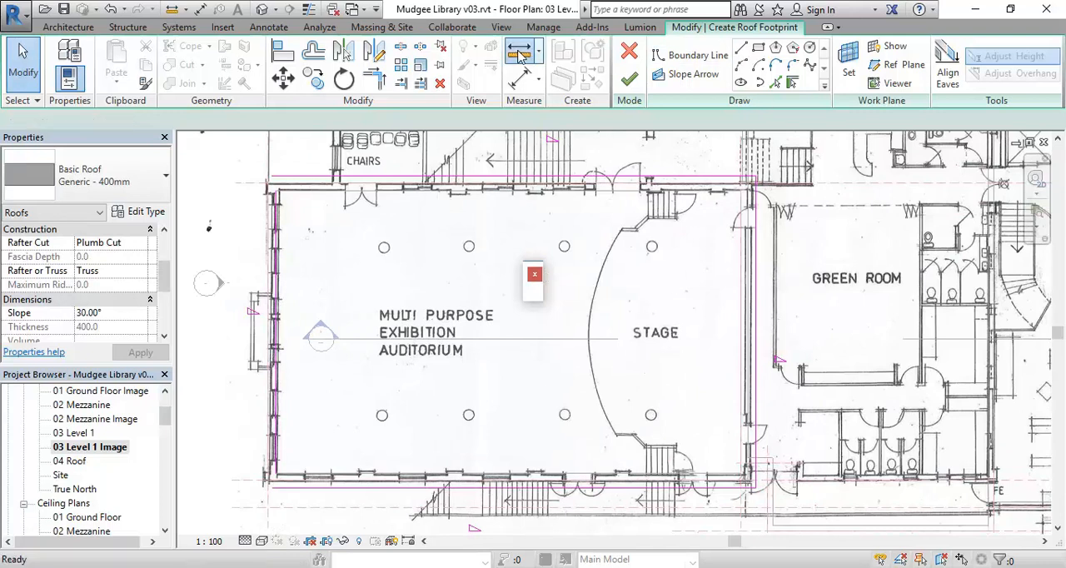
Measure the vertical distance from the south roof boundary line to the centre of the auditorium's south-west column
left_click(519, 55)
scroll(404, 392, "up", 4)
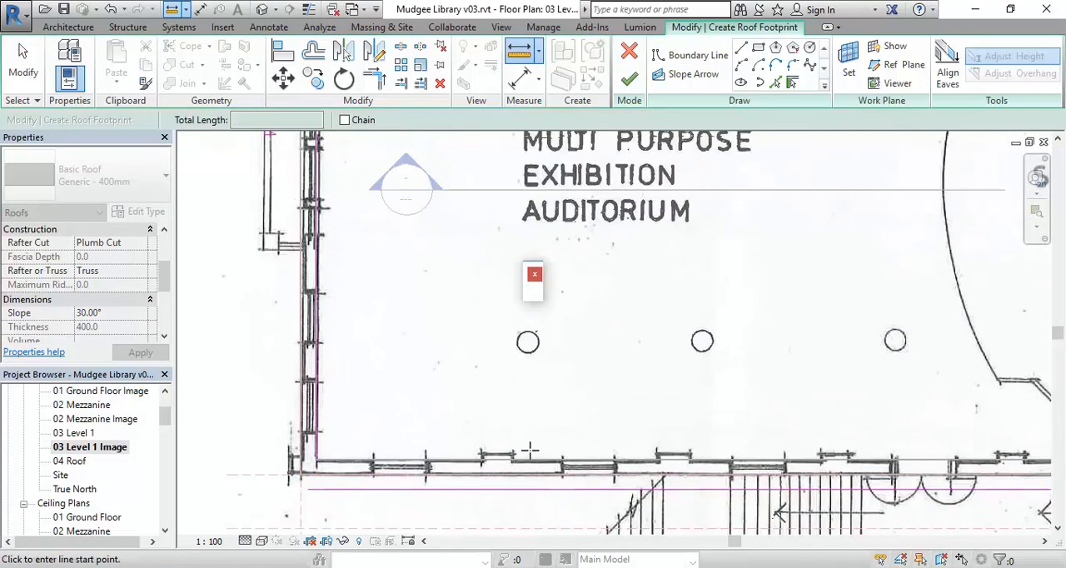
middle_click_drag(524, 451, 372, 459)
left_click(378, 499)
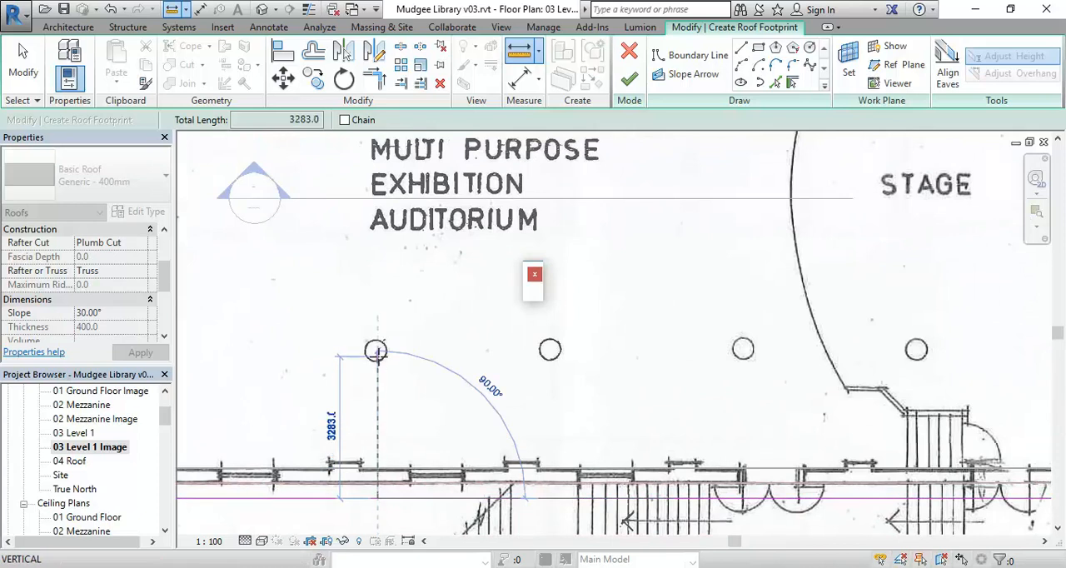
scroll(377, 353, "up", 2)
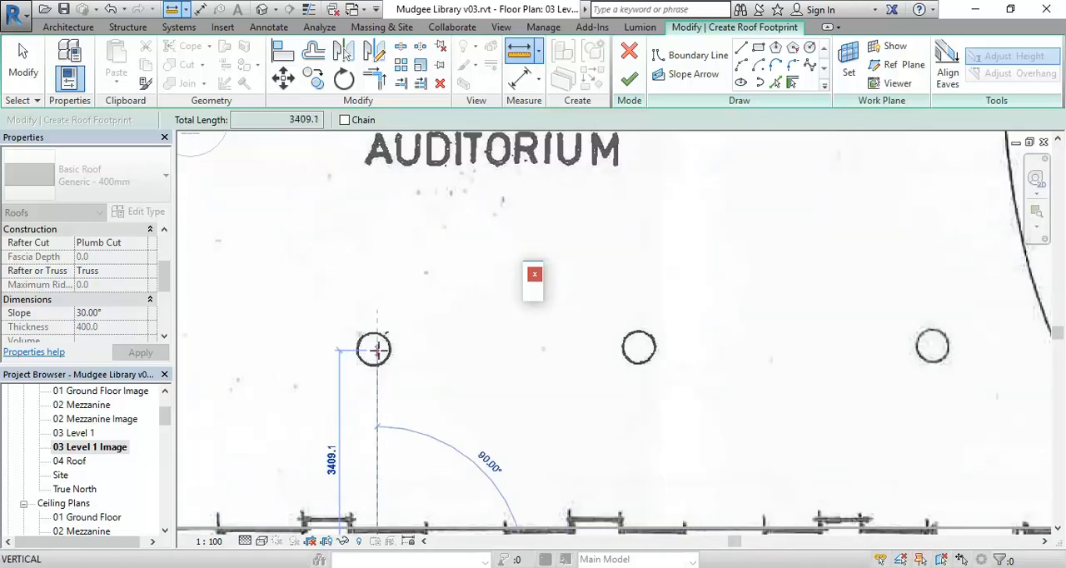
left_click(377, 350)
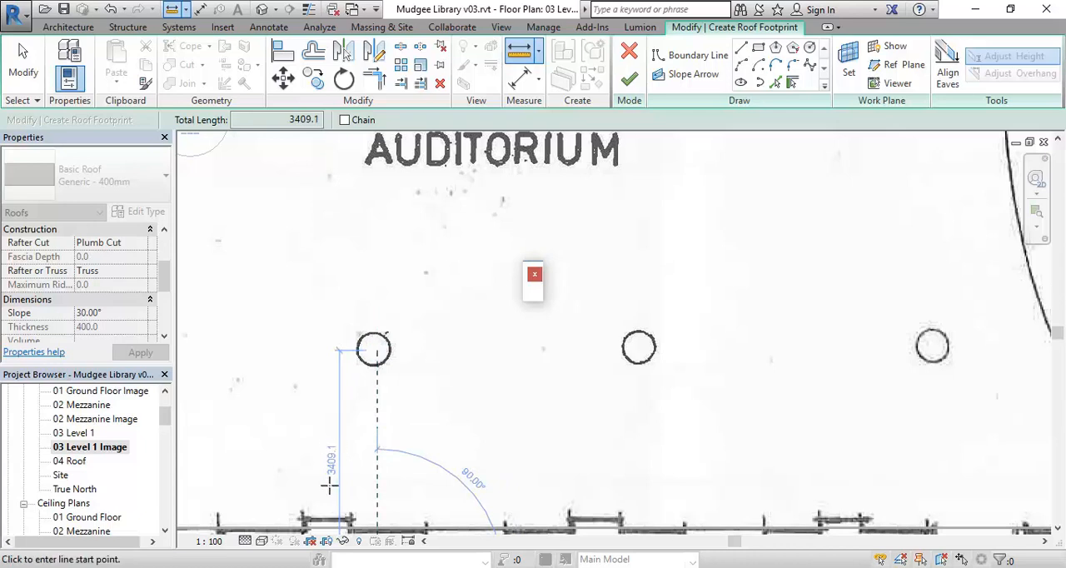
right_click(338, 302)
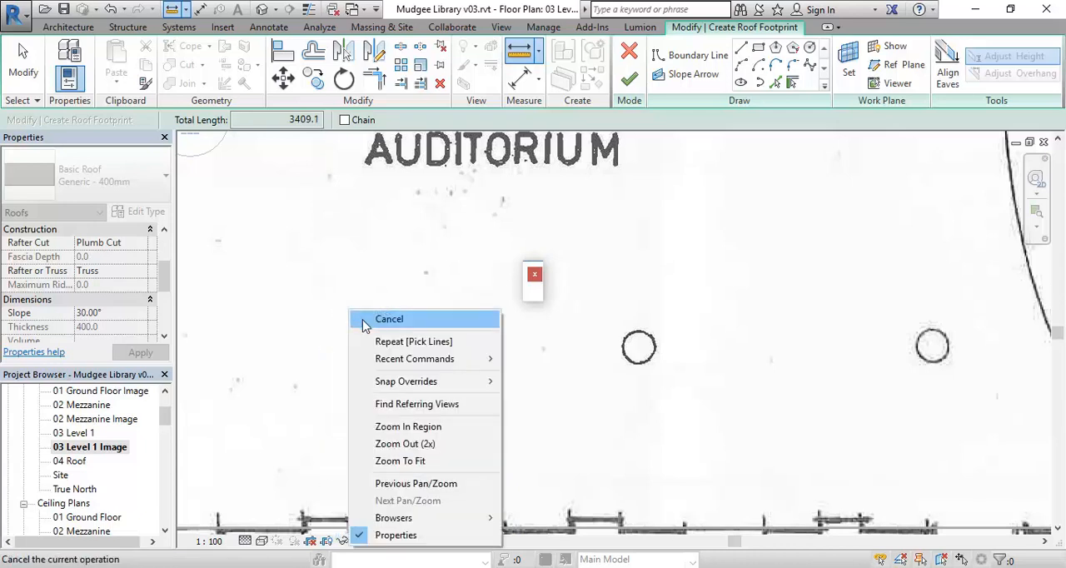
left_click(357, 315)
scroll(360, 327, "down", 1)
scroll(360, 328, "down", 3)
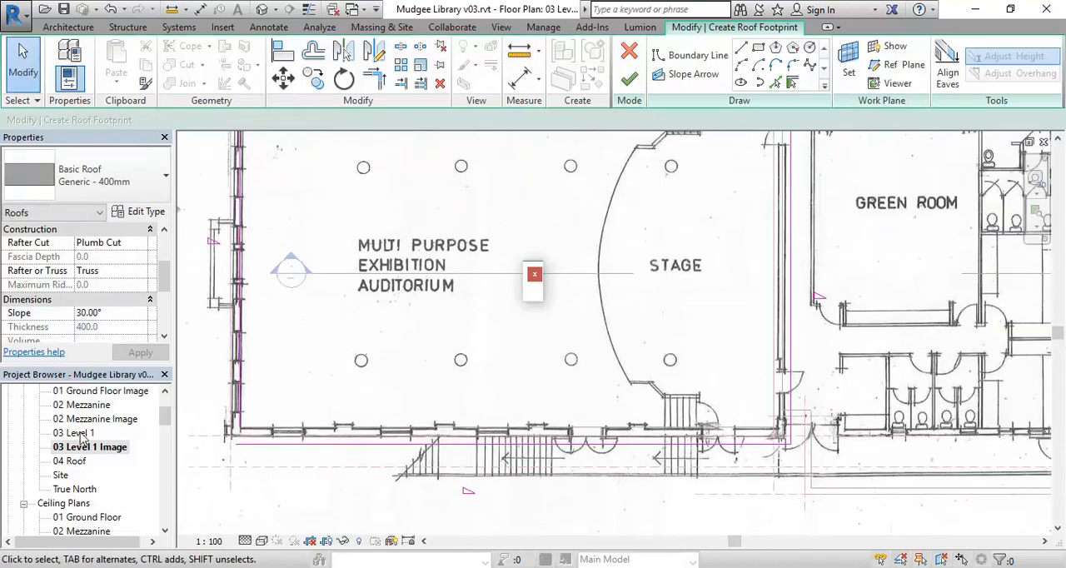
On the 04 Roof plan, draw a slope-defining boundary line about 22350 mm long across the auditorium from the west to the east roof boundary
double_click(77, 463)
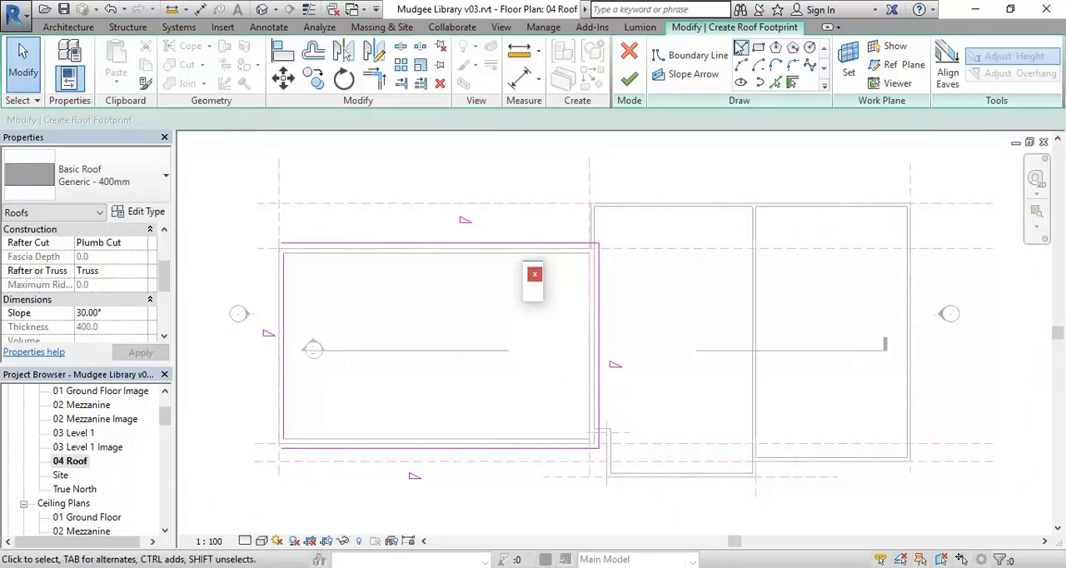
left_click(742, 49)
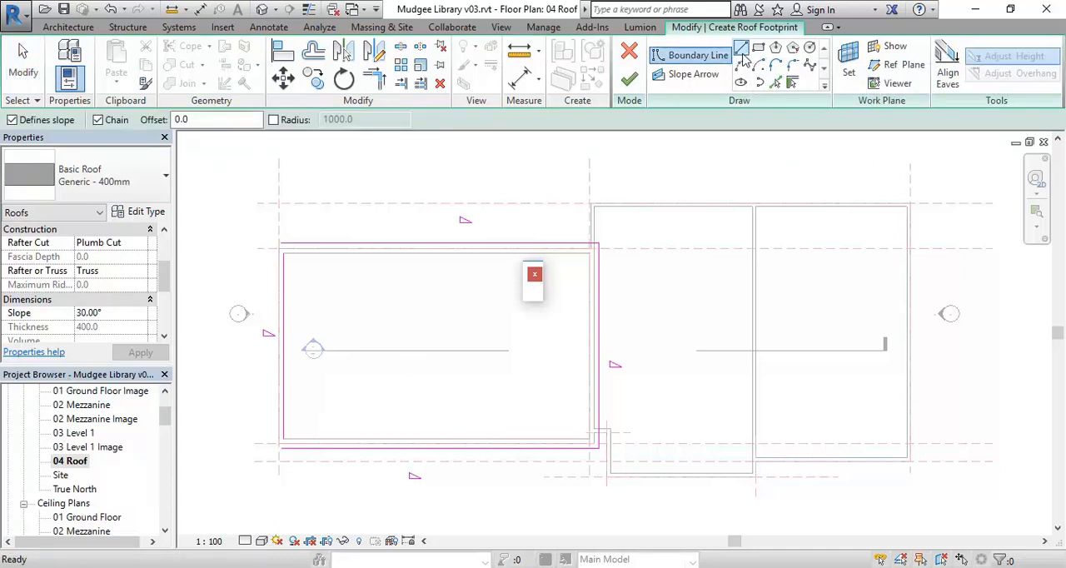
left_click(283, 385)
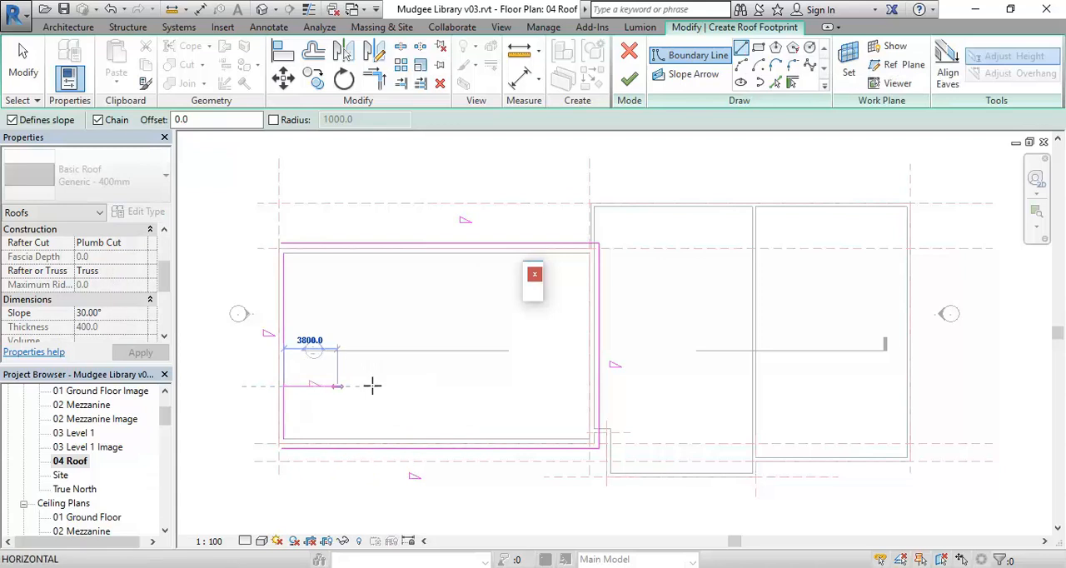
left_click(598, 386)
right_click(476, 310)
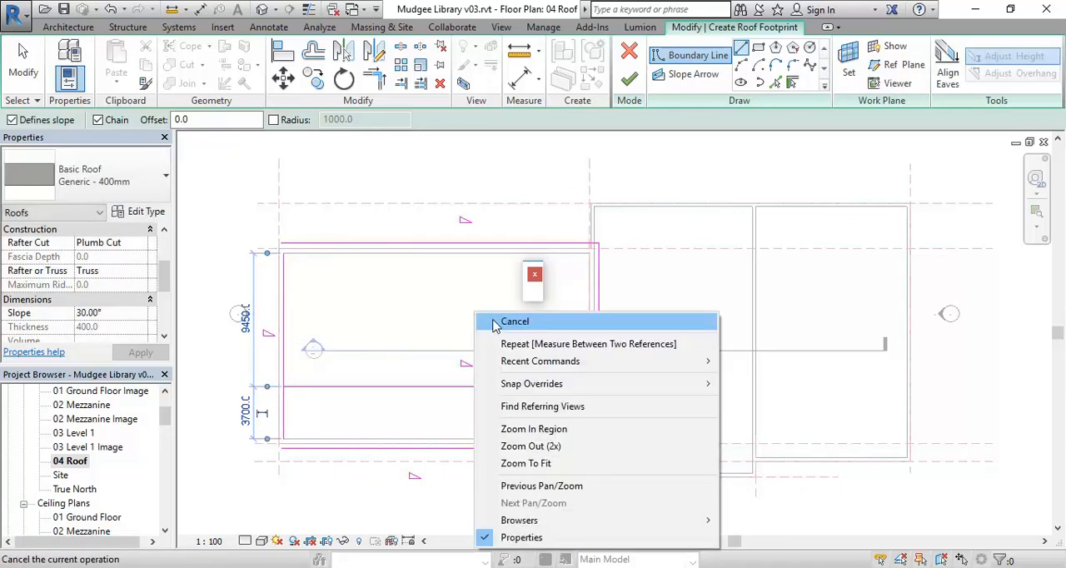
left_click(510, 321)
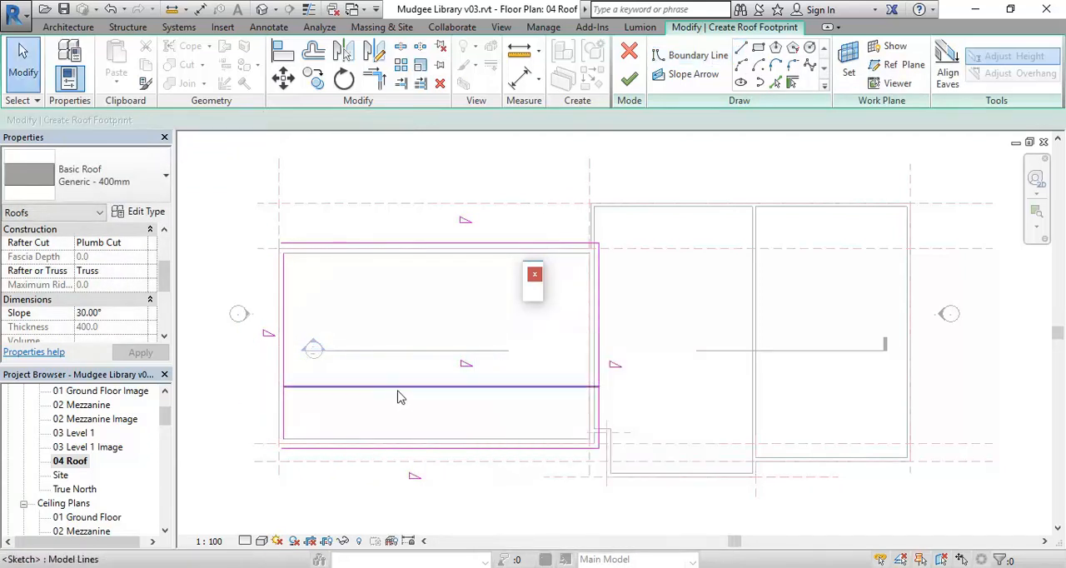
Reference the new horizontal line's dimension to the south roof boundary line and set that distance to 3400 mm
left_click(398, 396)
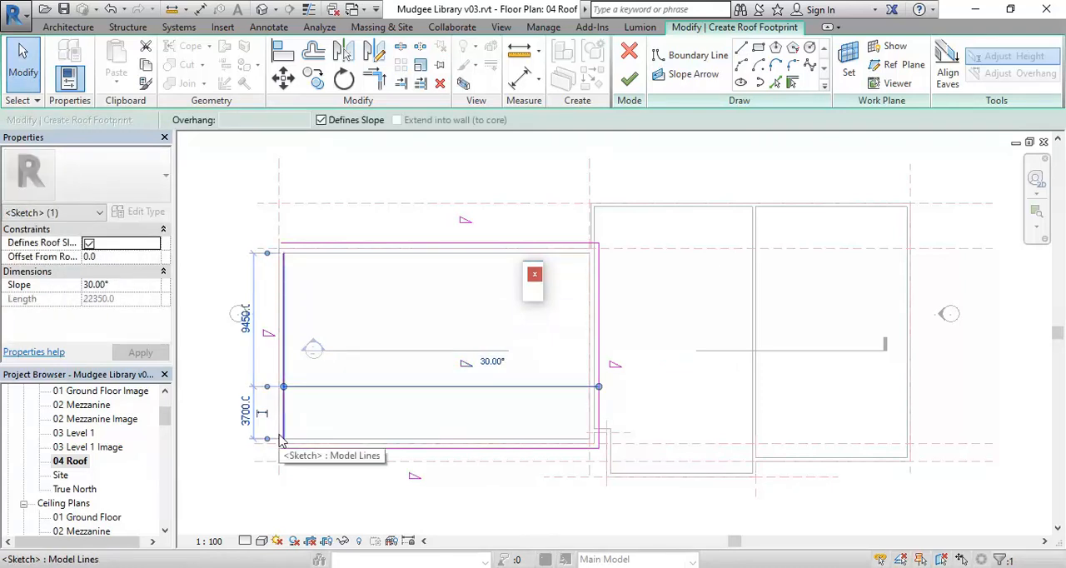
scroll(278, 433, "up", 1)
left_click_drag(258, 485, 288, 456)
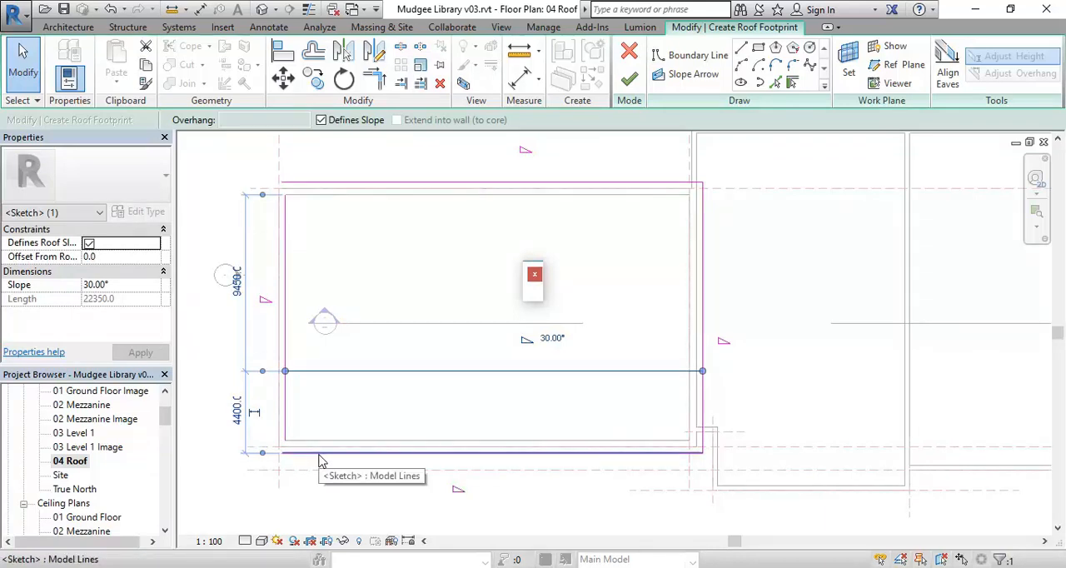
left_click(237, 410)
type("3400")
key("Return")
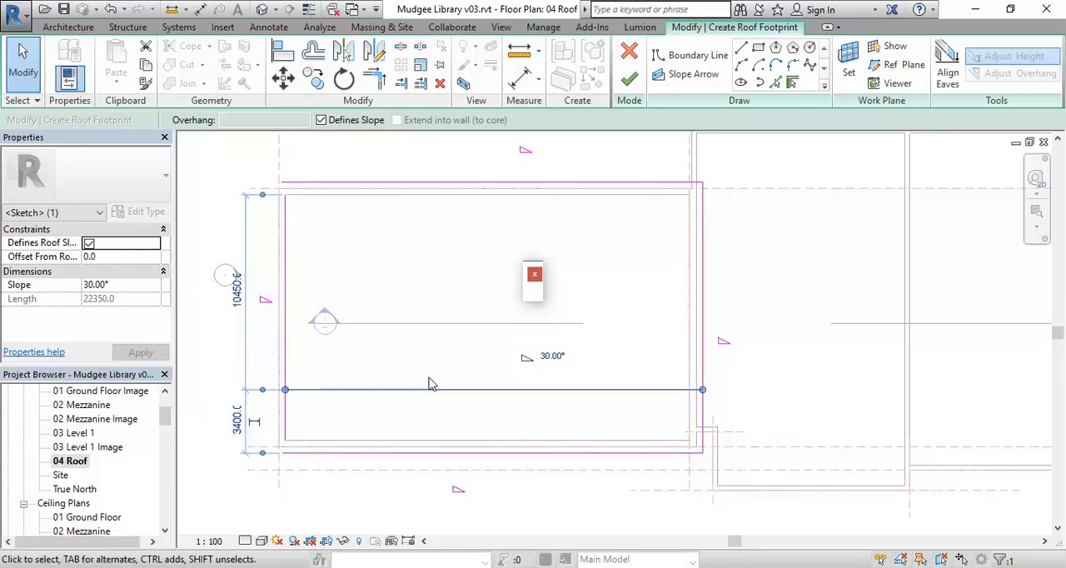
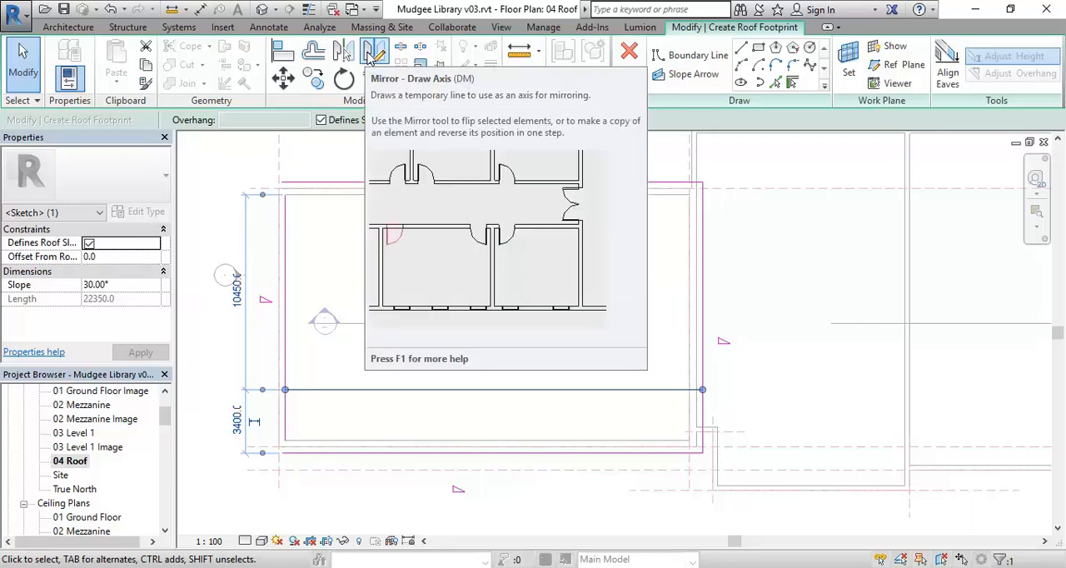
Mirror a copy of the inner horizontal boundary line about a horizontal axis through the west wall's midpoint
left_click(372, 55)
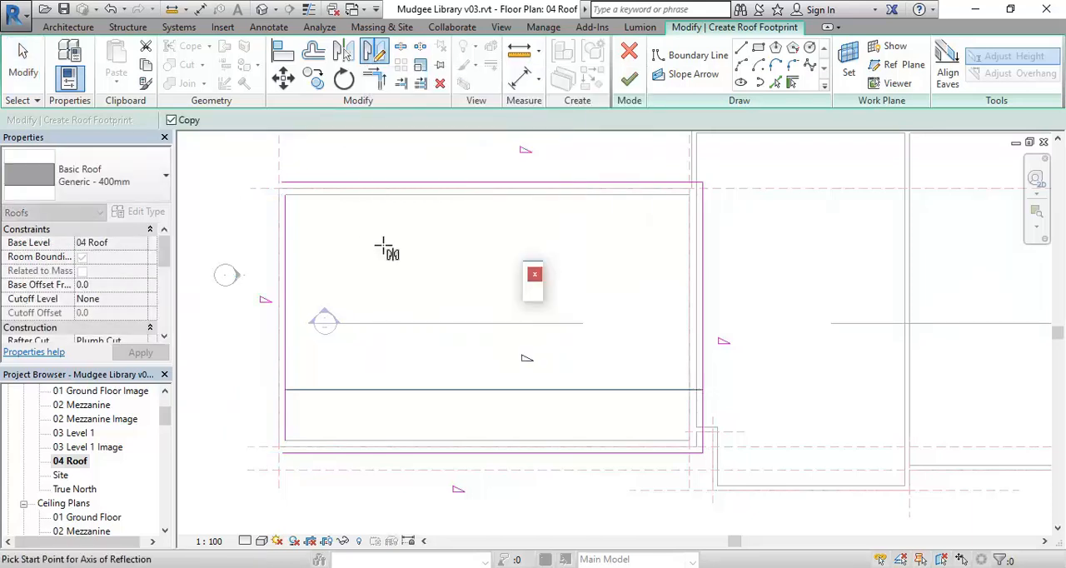
left_click(278, 319)
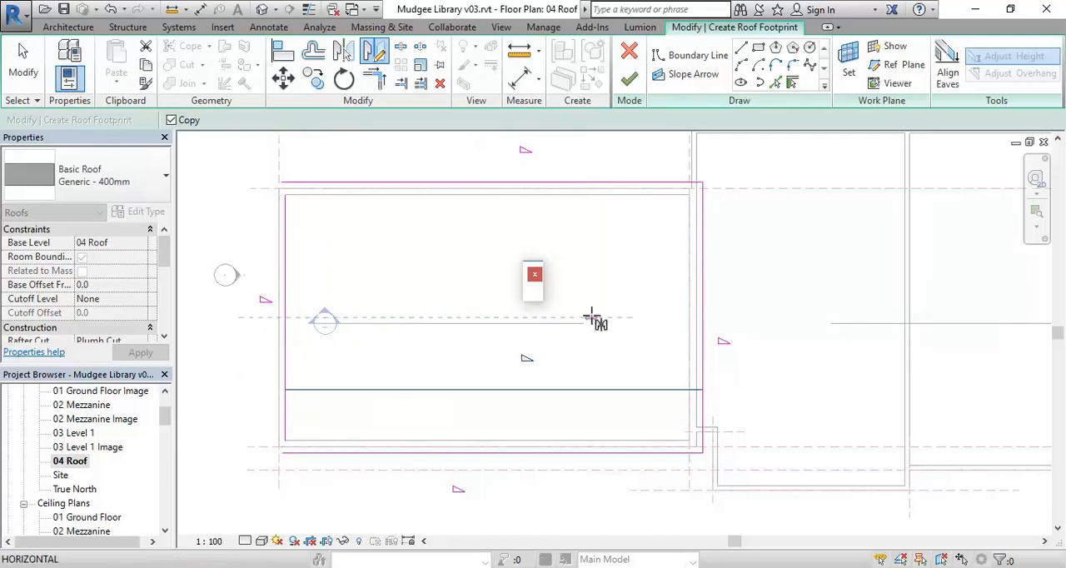
left_click(635, 319)
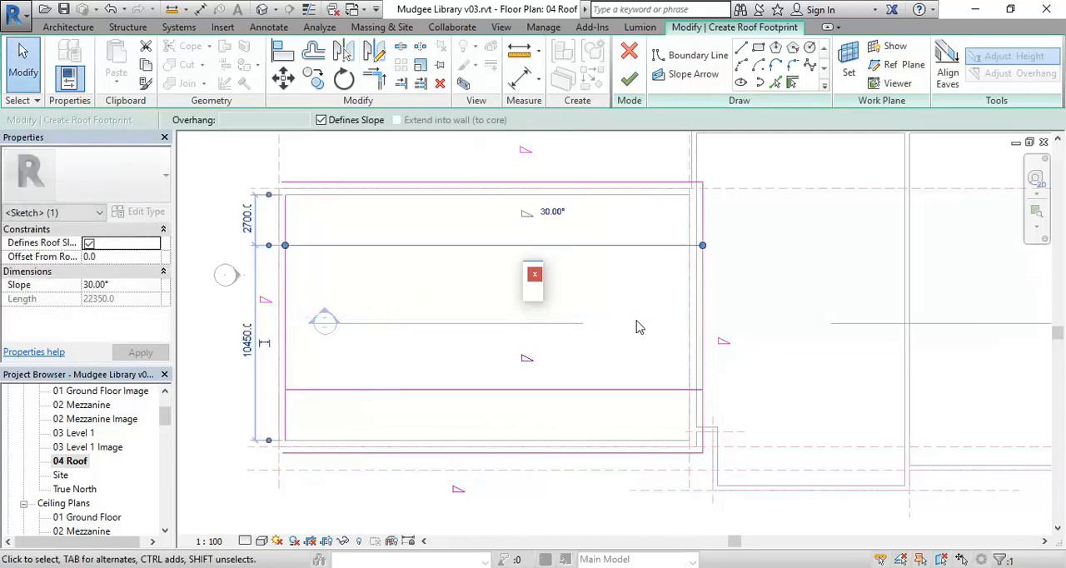
left_click(757, 269)
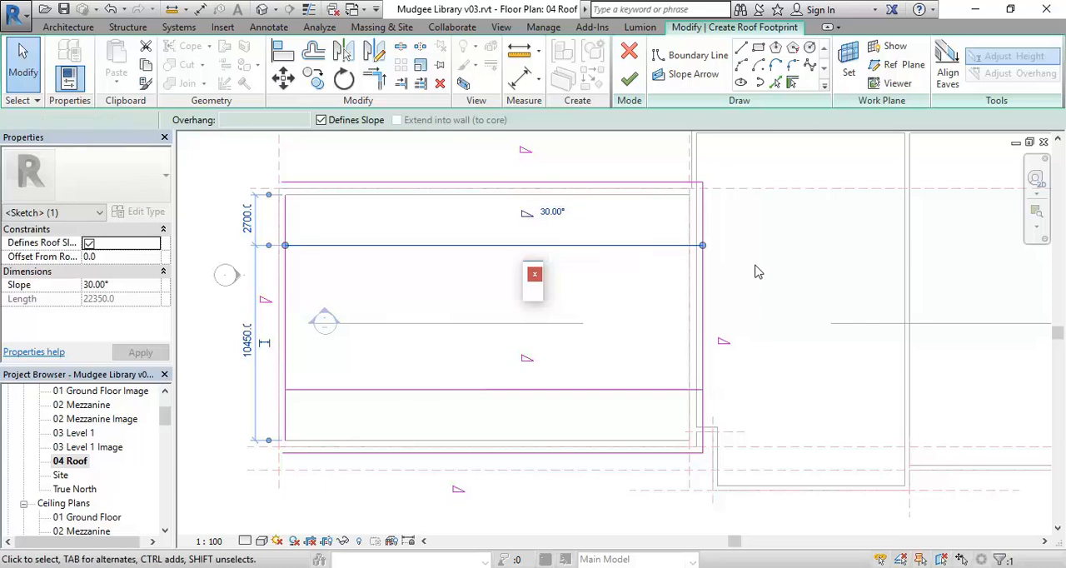
Reference the mirrored line's dimension to the north roof boundary line to check its distance
left_click(369, 253)
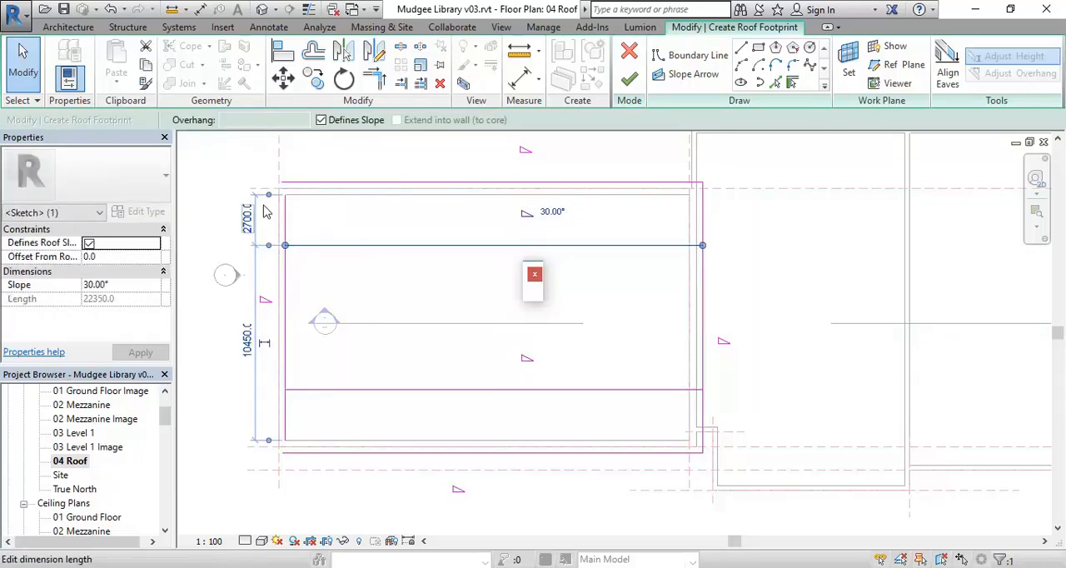
left_click(315, 189)
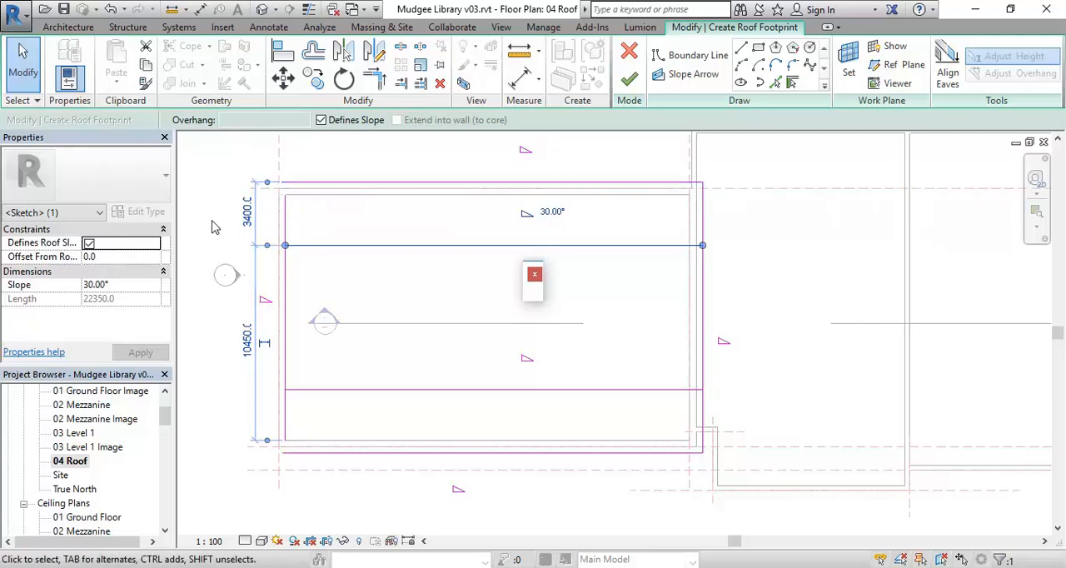
left_click(242, 215)
key("Escape")
key("Escape")
middle_click_drag(209, 171, 226, 212)
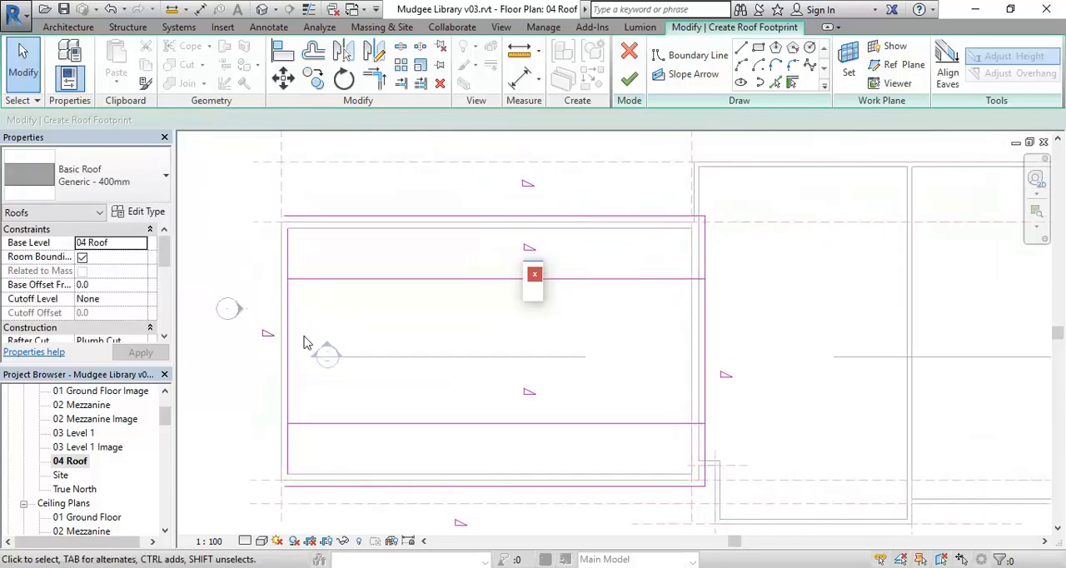
Switch to the aerial image in AutoCAD, examine the library's roof layout at the street end, and return to the Revit roof plan
mouse_move(324, 567)
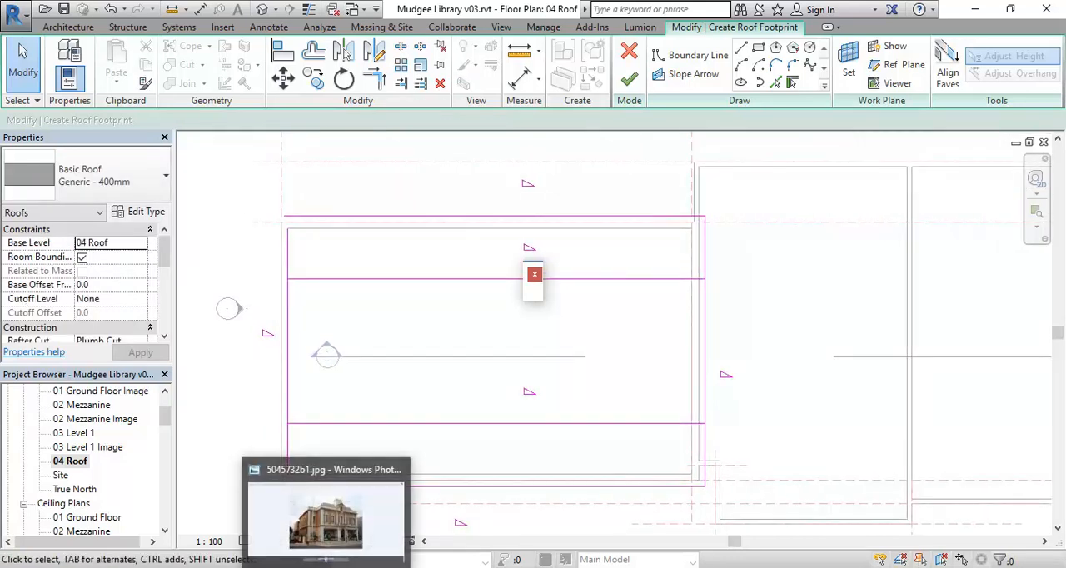
mouse_move(409, 567)
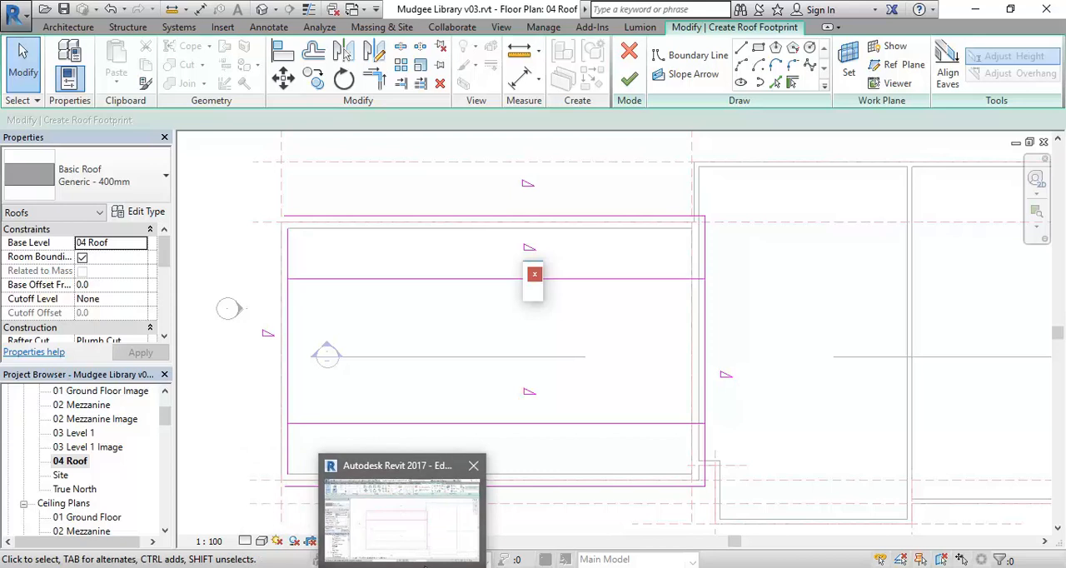
mouse_move(450, 567)
left_click(460, 531)
scroll(413, 360, "down", 3)
scroll(412, 360, "up", 3)
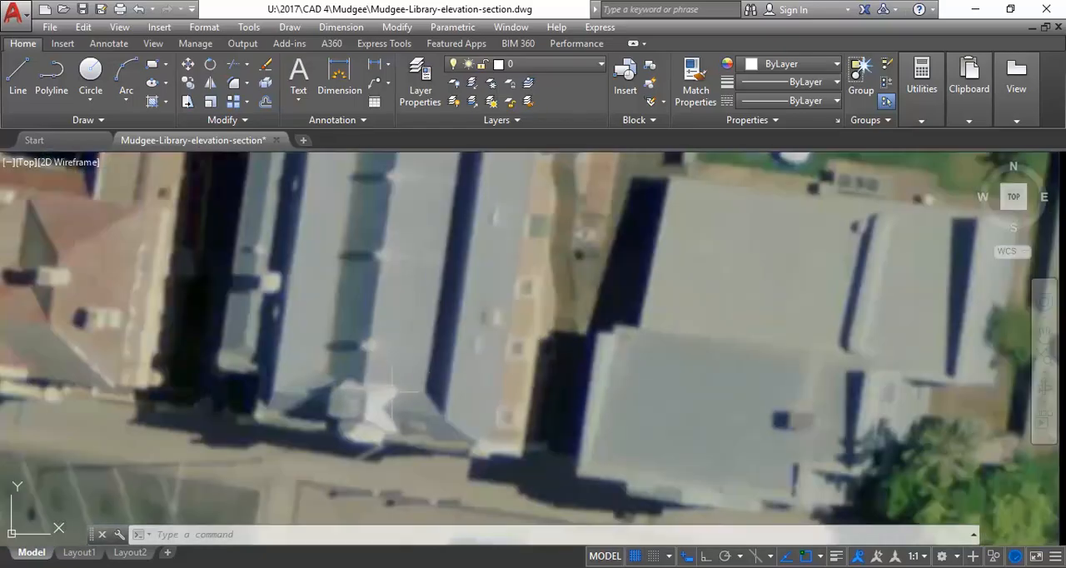
middle_click_drag(388, 367, 392, 417)
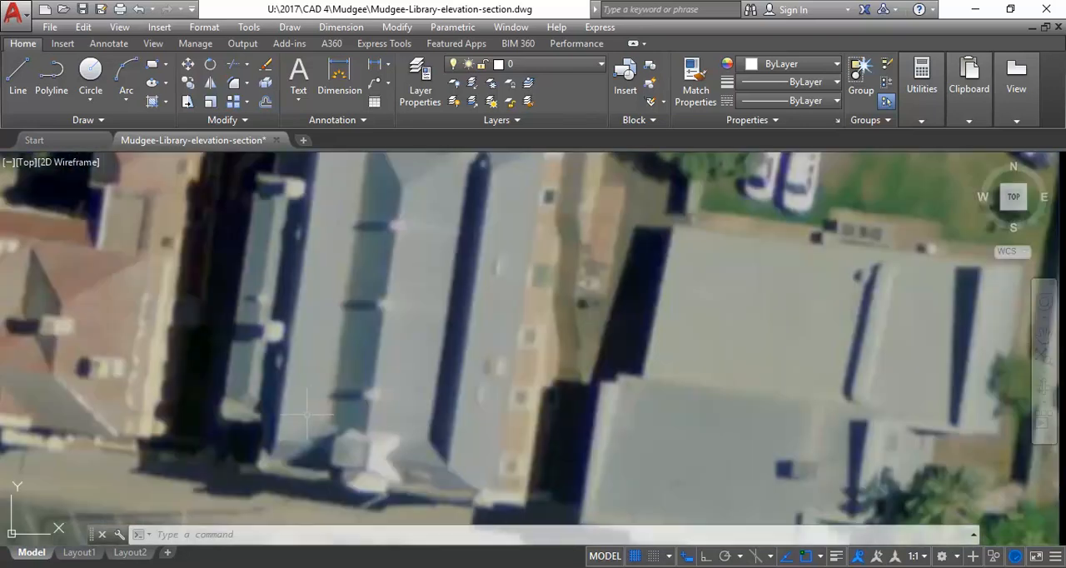
scroll(333, 421, "down", 1)
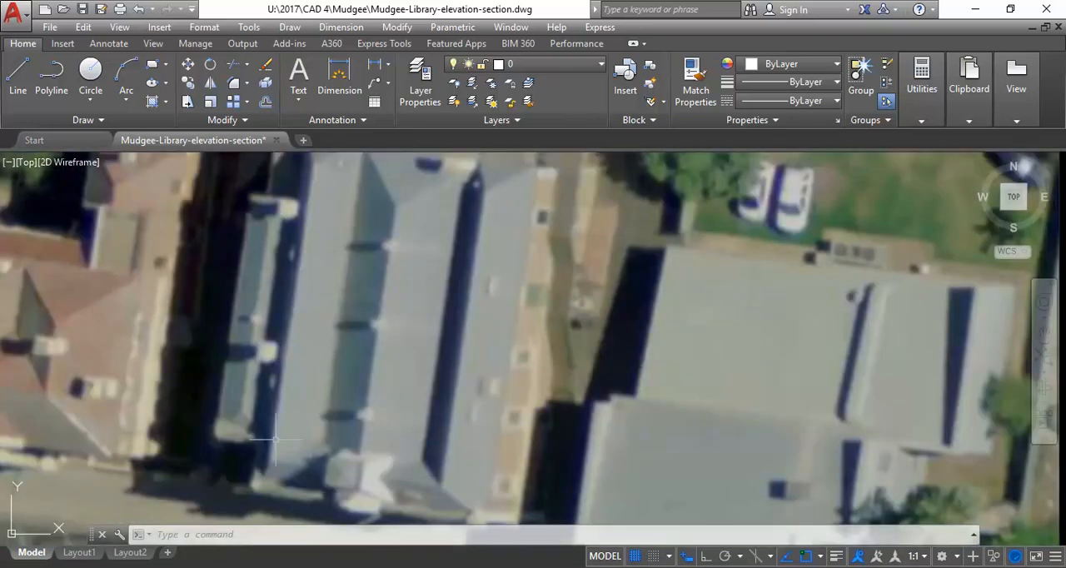
scroll(275, 445, "down", 1)
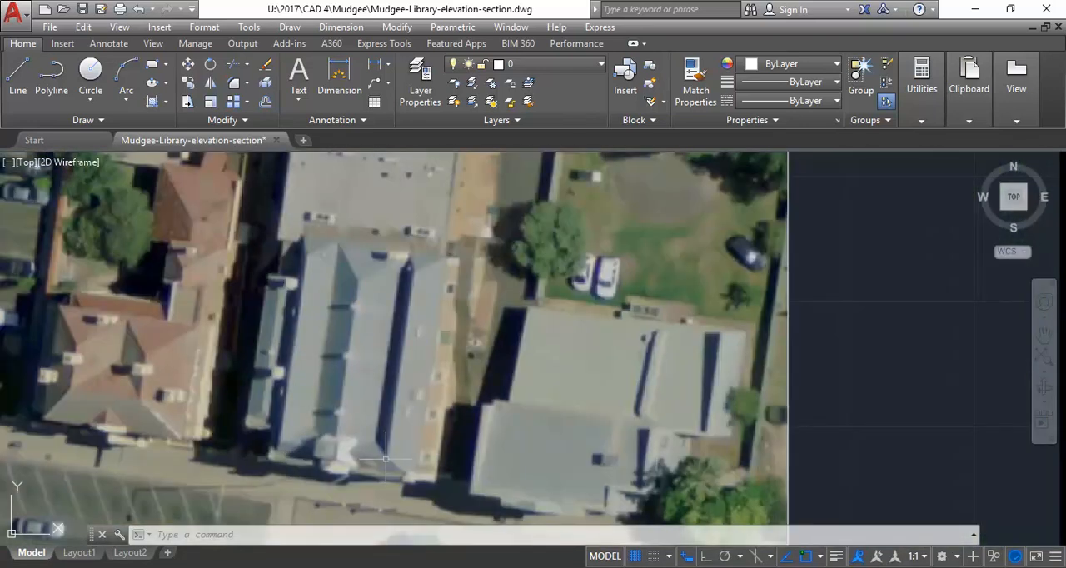
left_click(976, 9)
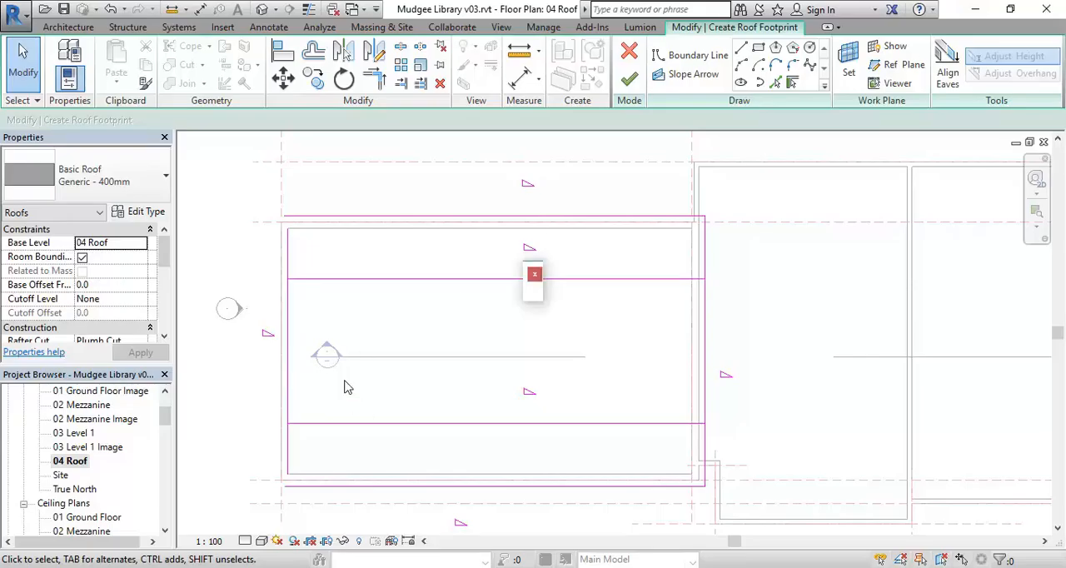
Draw a slope-defining vertical boundary line about 11100 mm long near the west side, crossing both inner horizontal lines
left_click(275, 397)
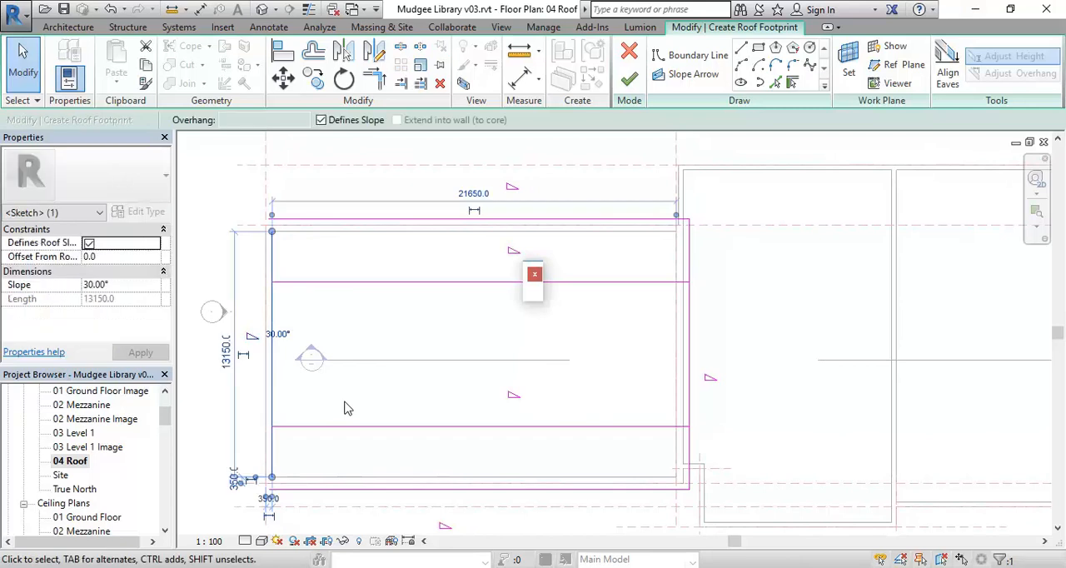
left_click(741, 46)
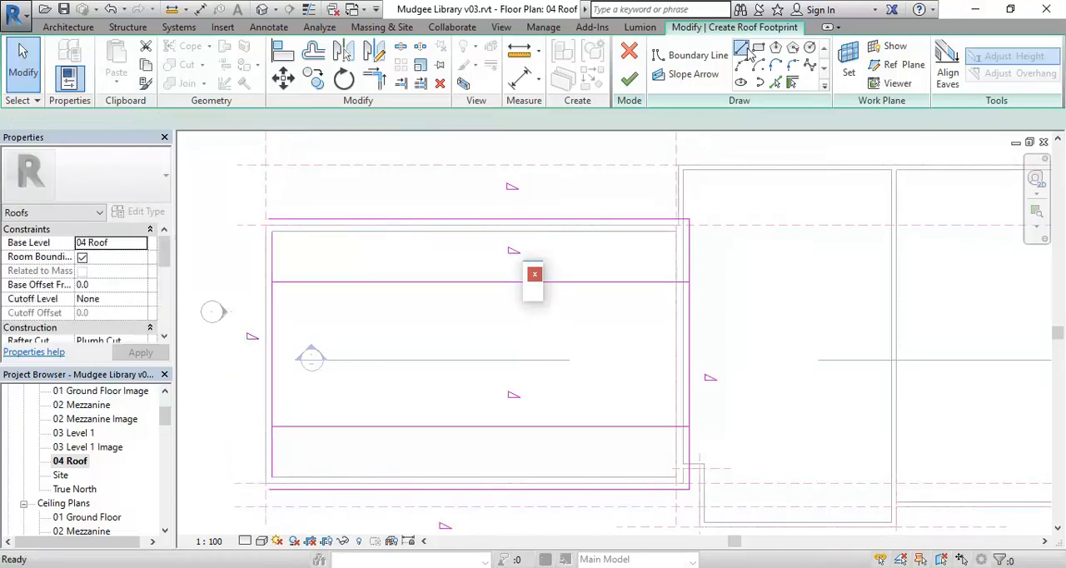
left_click(347, 257)
left_click(345, 461)
right_click(439, 290)
left_click(467, 301)
right_click(464, 215)
left_click(476, 226)
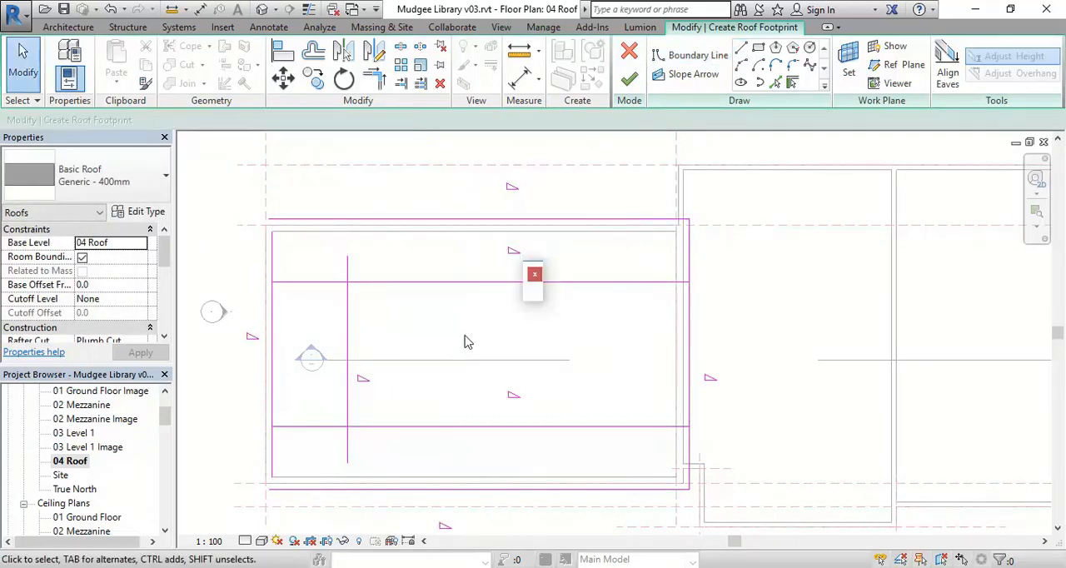
Set the vertical line's distance from the west roof boundary line to 3400 mm
left_click(348, 319)
left_click(305, 218)
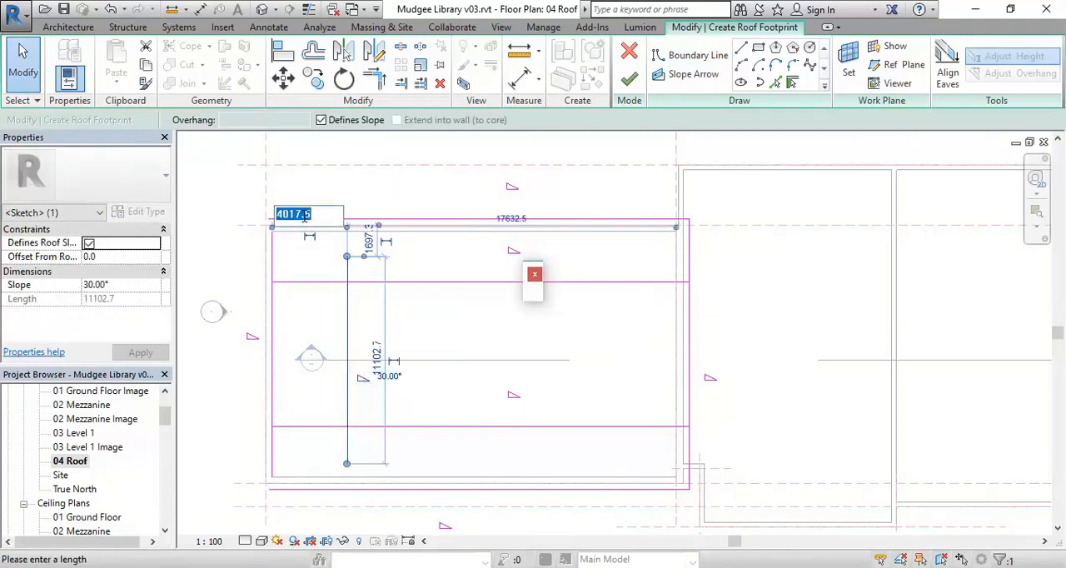
type("34")
key("Return")
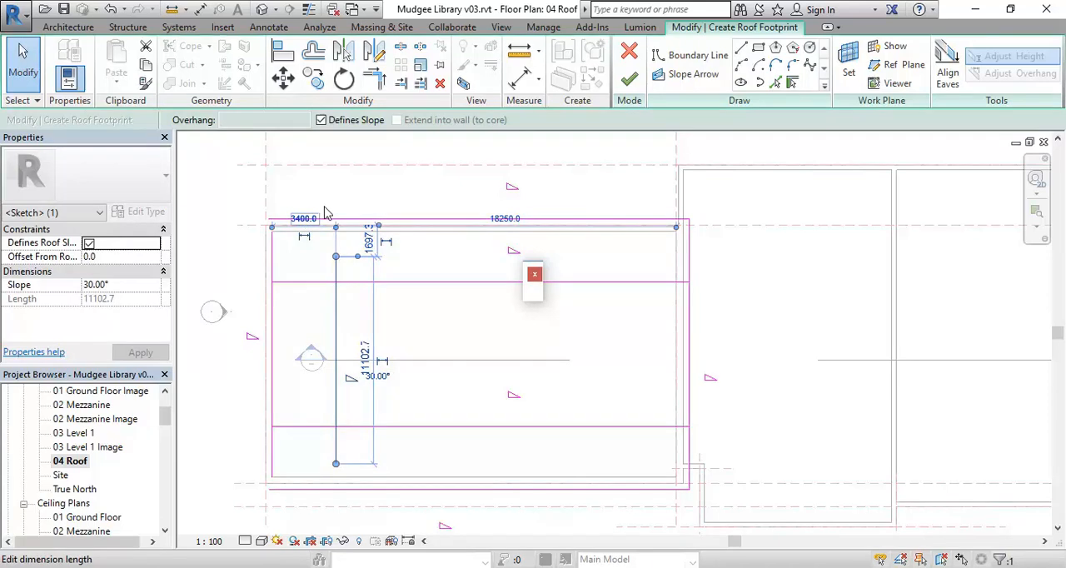
right_click(359, 180)
left_click(397, 190)
right_click(398, 188)
left_click(407, 200)
Split the east roof boundary line between the two inner horizontal lines without deleting the inner segment
scroll(407, 200, "down", 2)
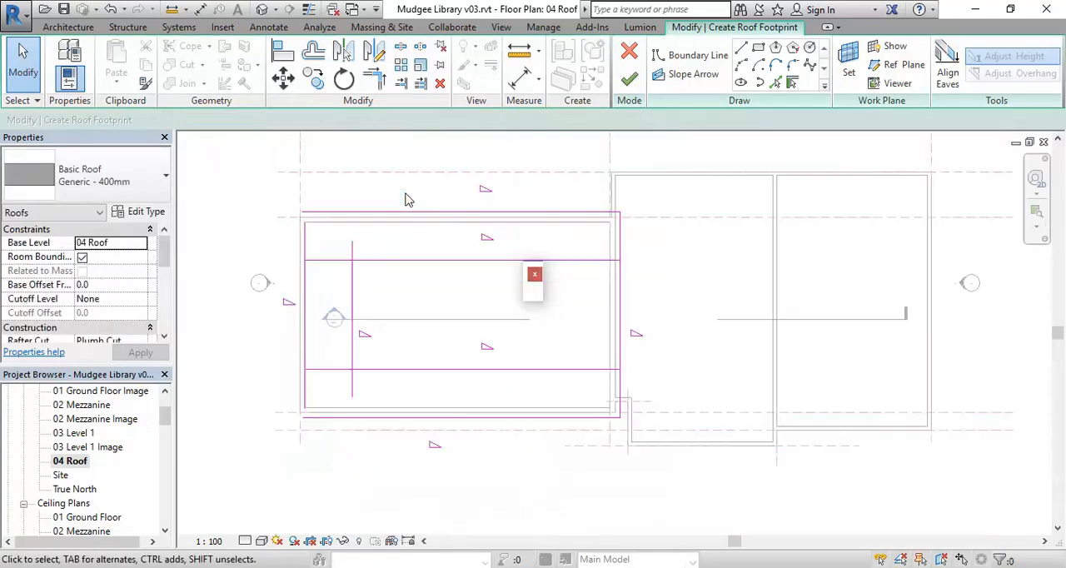
scroll(407, 200, "up", 1)
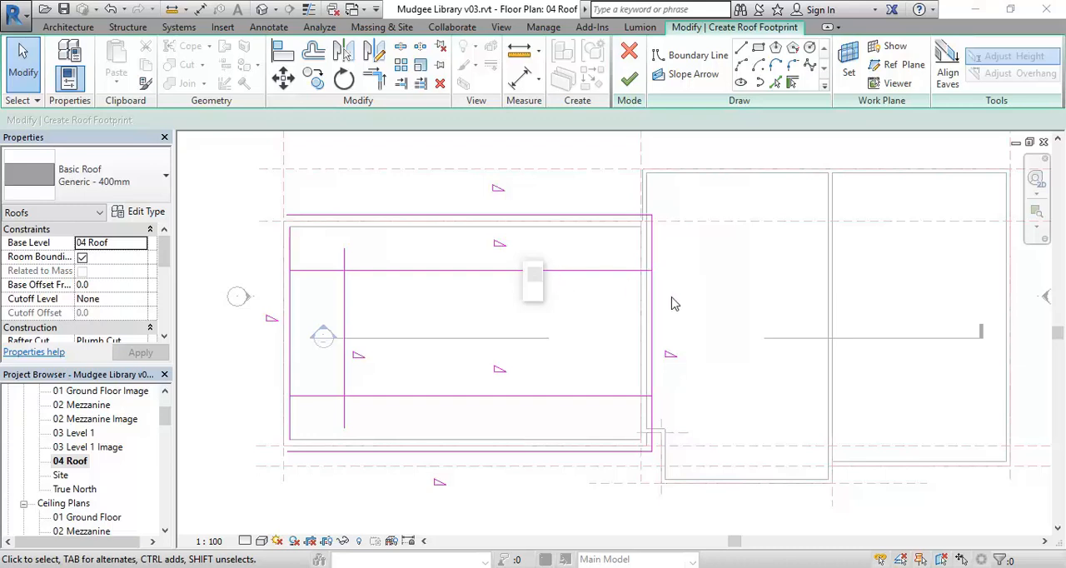
left_click(402, 48)
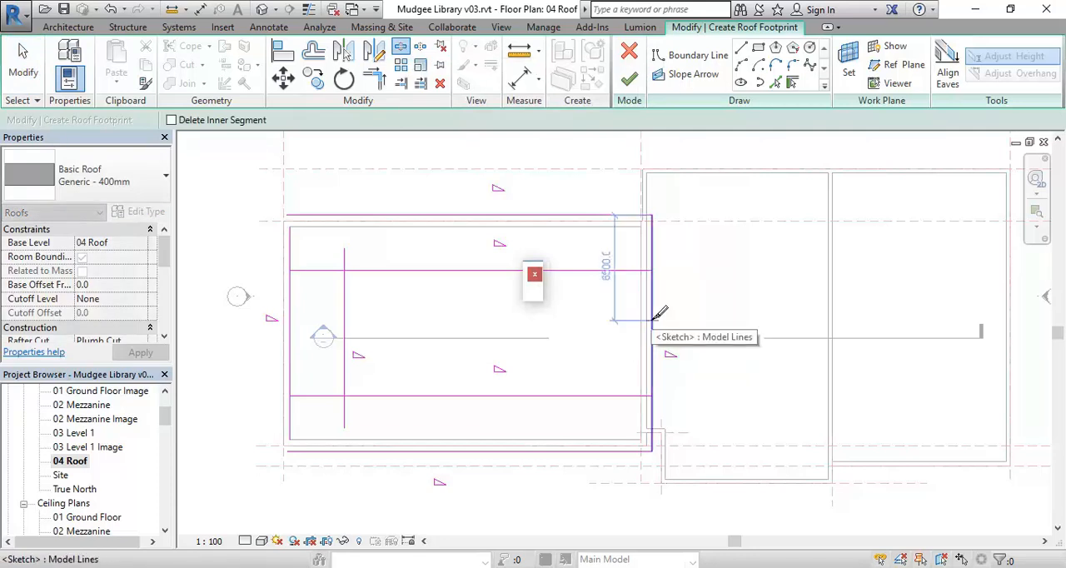
left_click(653, 319)
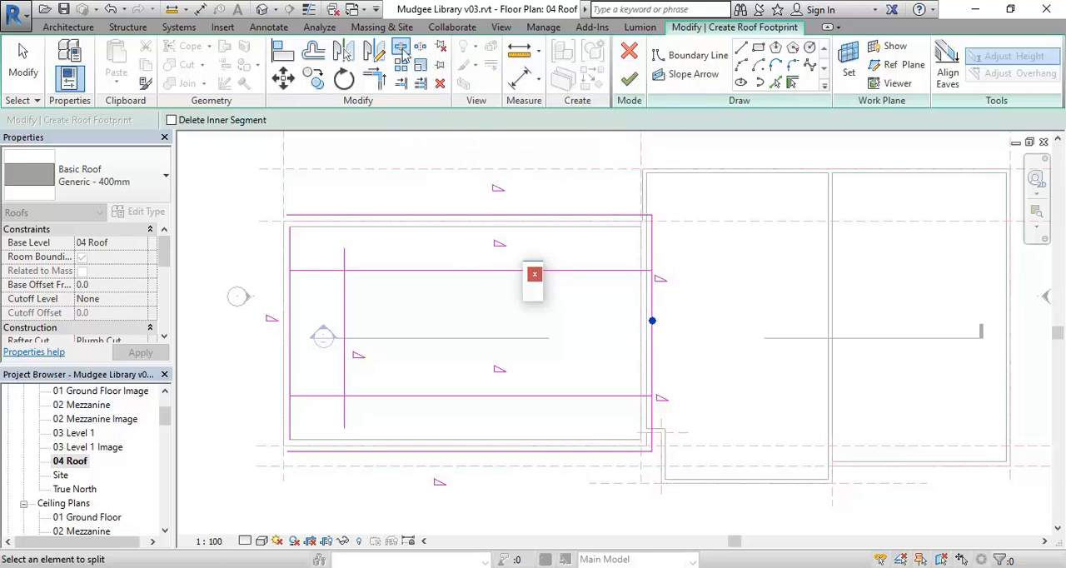
left_click(652, 320)
Trim the two east boundary segments to corners with the upper and lower inner horizontal lines
left_click(374, 79)
left_click(631, 271)
left_click(630, 272)
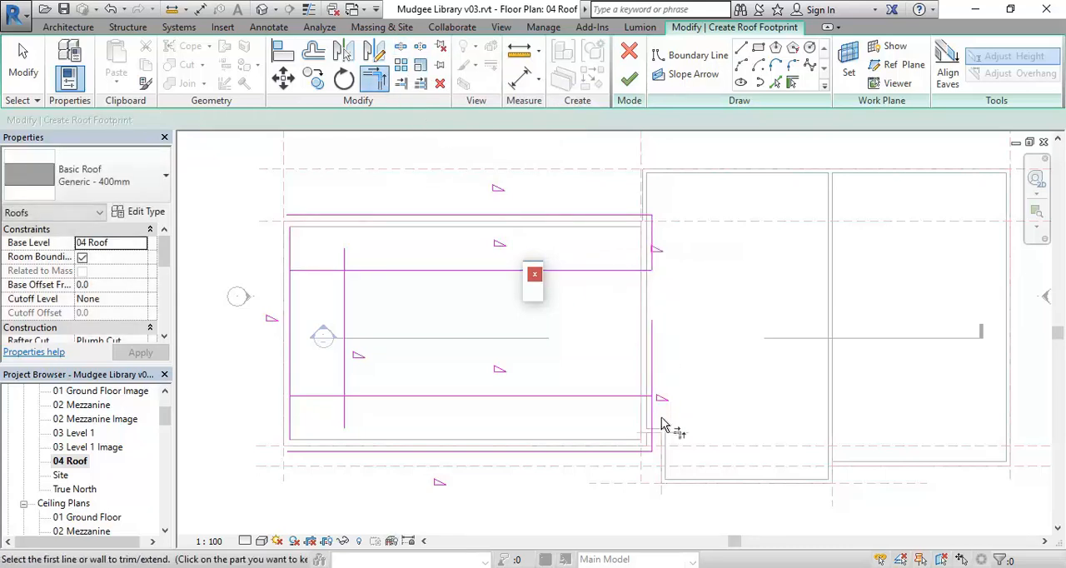
left_click(653, 424)
left_click(626, 402)
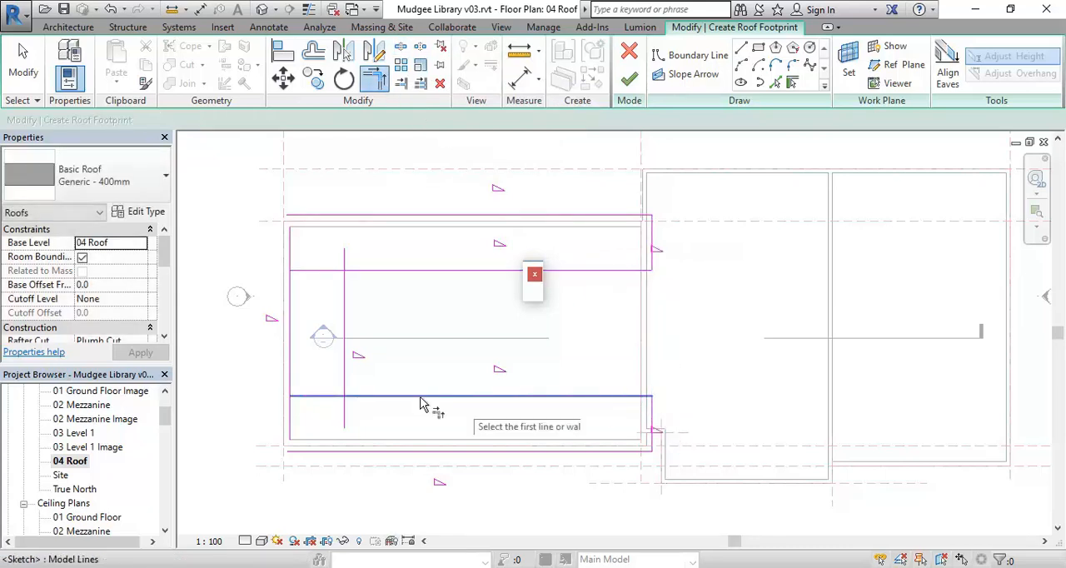
Trim both inner horizontal lines to corners with the inner vertical line, keeping their eastern parts
left_click(394, 398)
left_click(345, 341)
left_click(346, 308)
left_click(369, 274)
Join the west boundary line to the north and south boundary lines with Trim/Extend to Corner, closing the U-shaped footprint
left_click(334, 217)
left_click(293, 250)
left_click(310, 464)
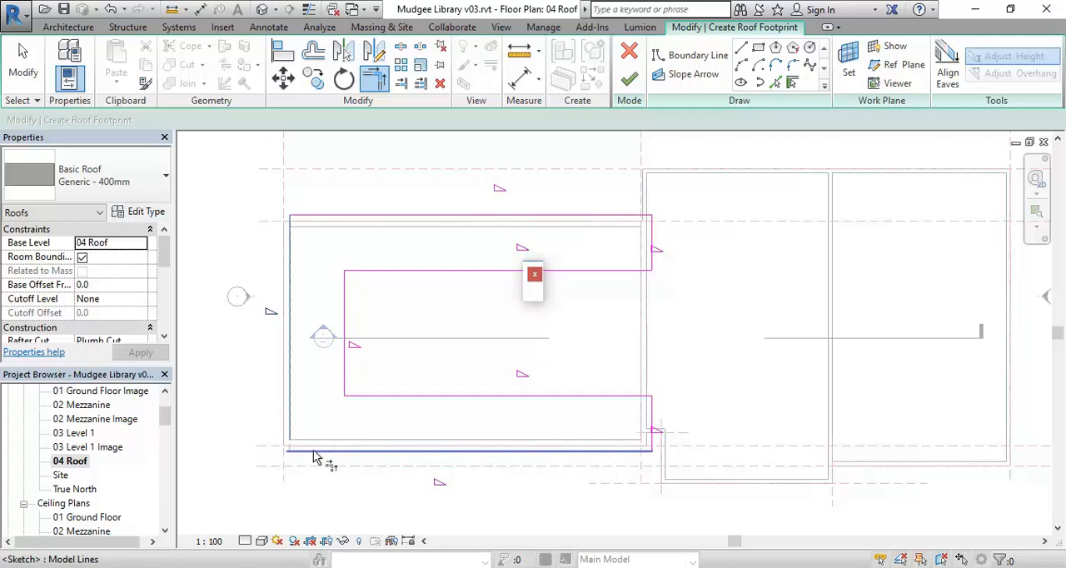
right_click(413, 199)
left_click(417, 204)
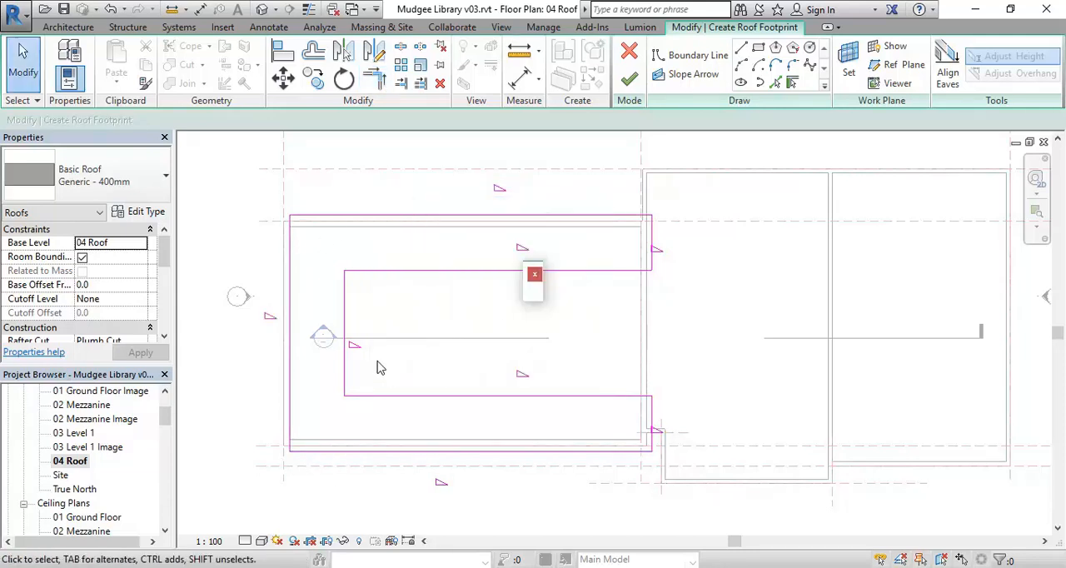
Set the roof's slope to 55° for the whole footprint
middle_click_drag(416, 328, 374, 338)
scroll(374, 338, "down", 1)
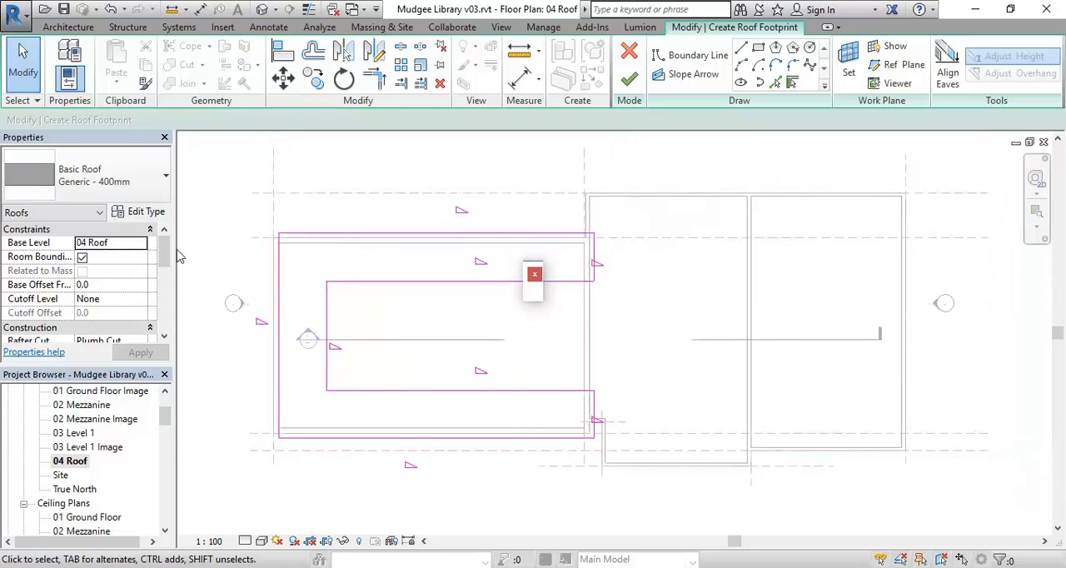
left_click_drag(164, 250, 164, 276)
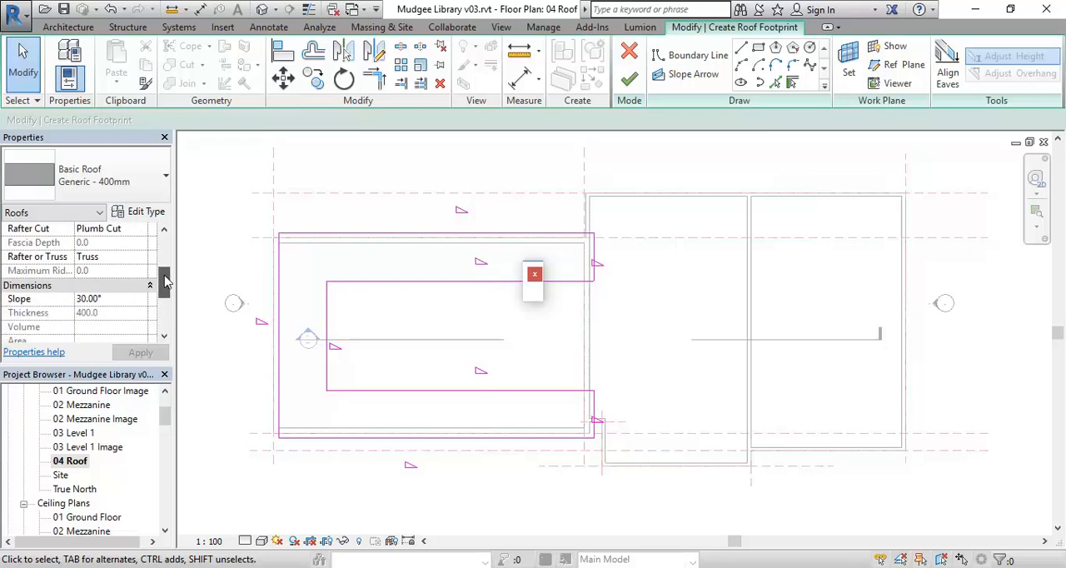
left_click(120, 300)
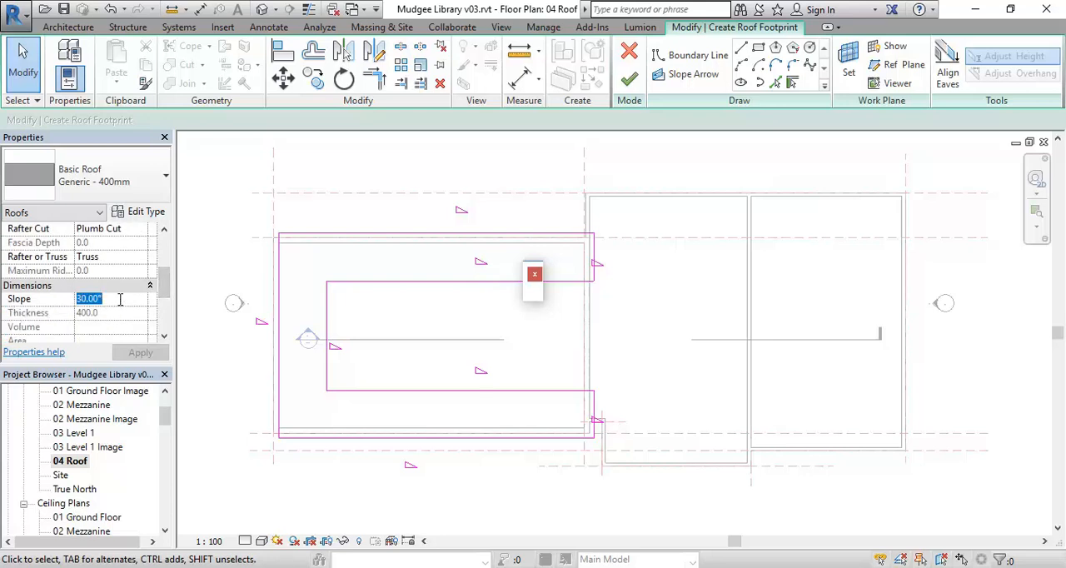
type("55")
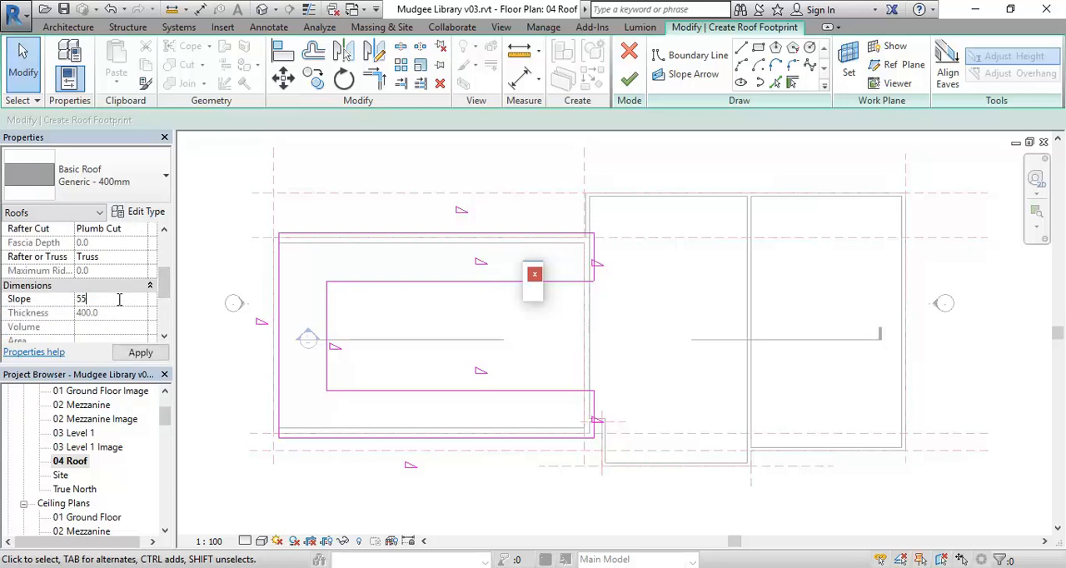
key("Return")
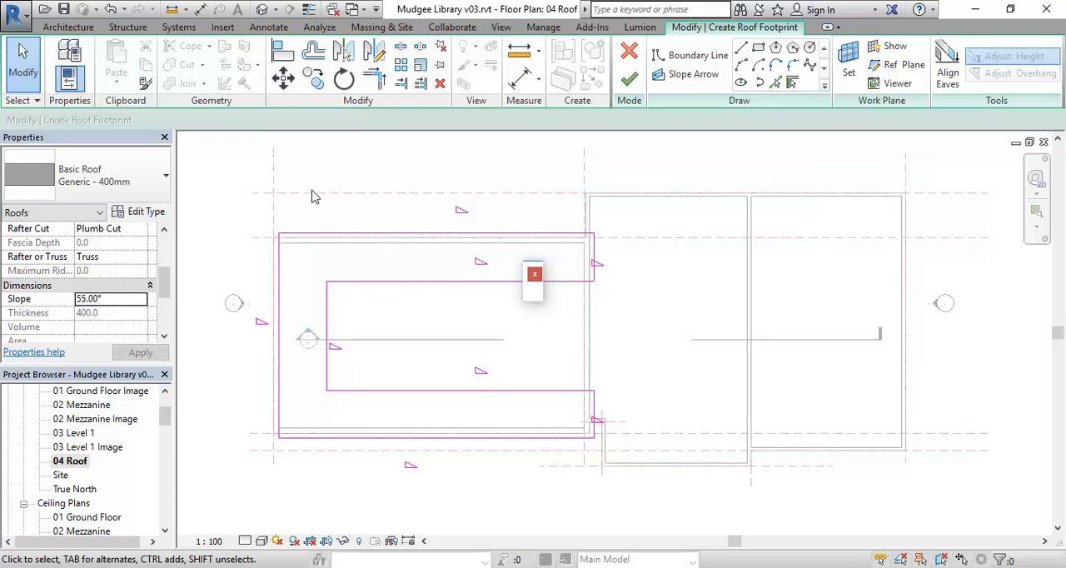
Check the slope values of the two inner horizontal boundary lines and the south boundary line
left_click(345, 236)
left_click(410, 329)
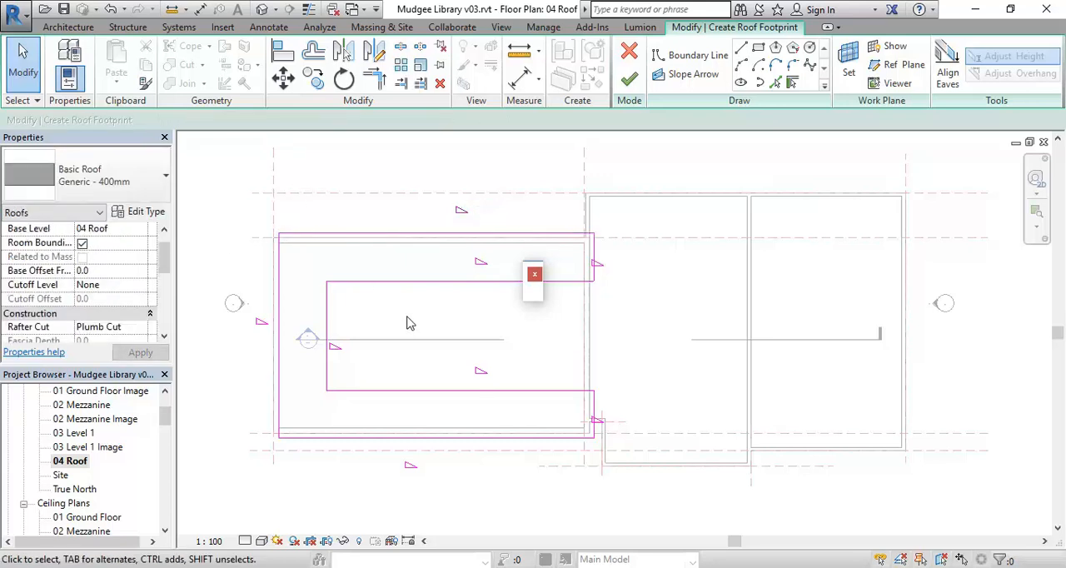
left_click(405, 284)
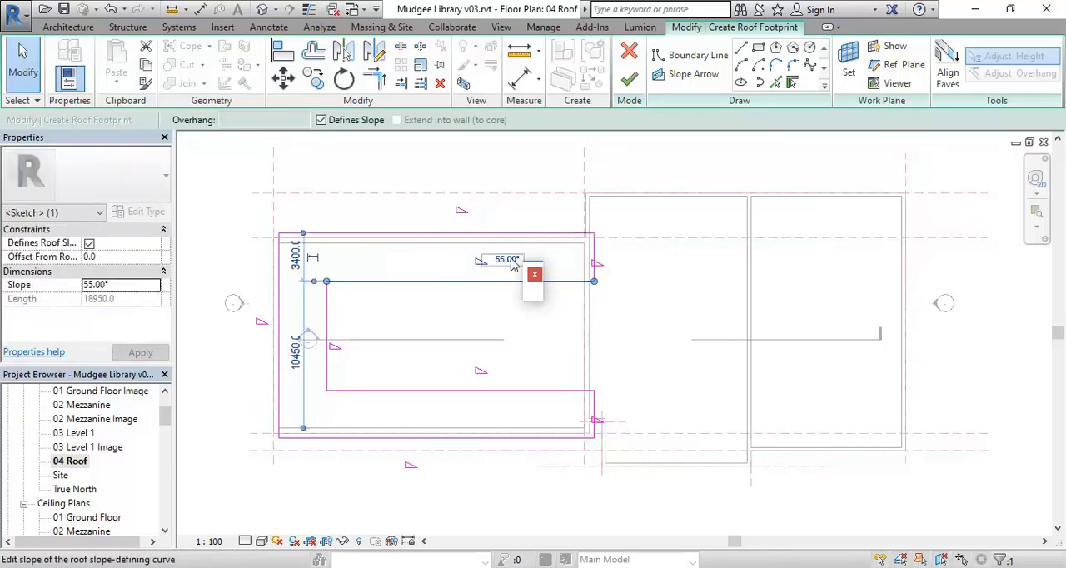
left_click(466, 331)
left_click(479, 389)
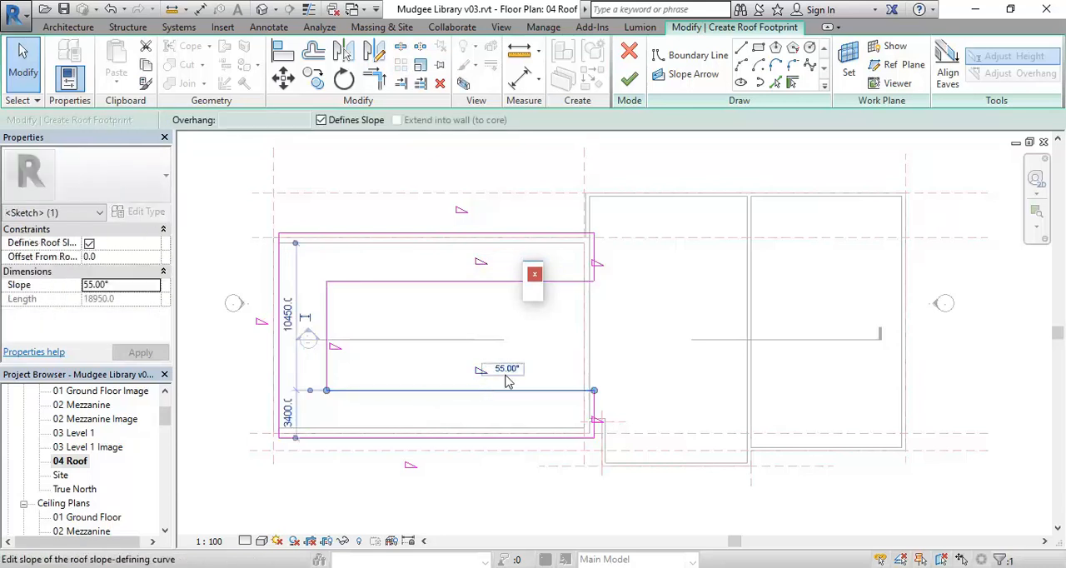
left_click(490, 458)
left_click(489, 439)
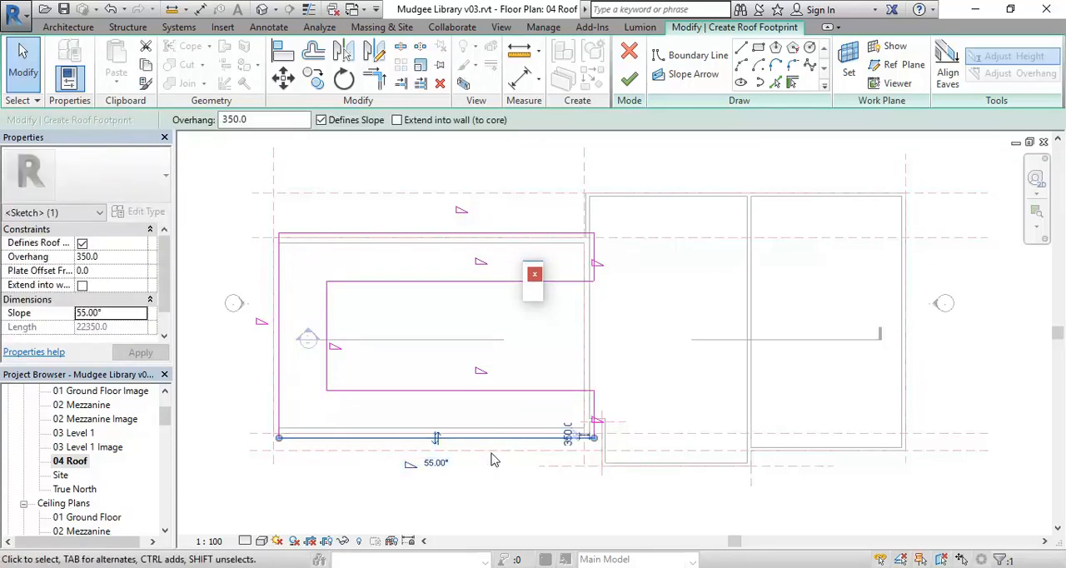
left_click(493, 494)
Finish the U-shaped footprint sketch to generate the auditorium roof
mouse_move(416, 346)
middle_mouse_down()
mouse_move(419, 372)
mouse_move(391, 408)
mouse_move(377, 321)
mouse_move(391, 312)
middle_mouse_up()
scroll(408, 366, "down", 1)
scroll(409, 367, "up", 1)
scroll(392, 314, "up", 1)
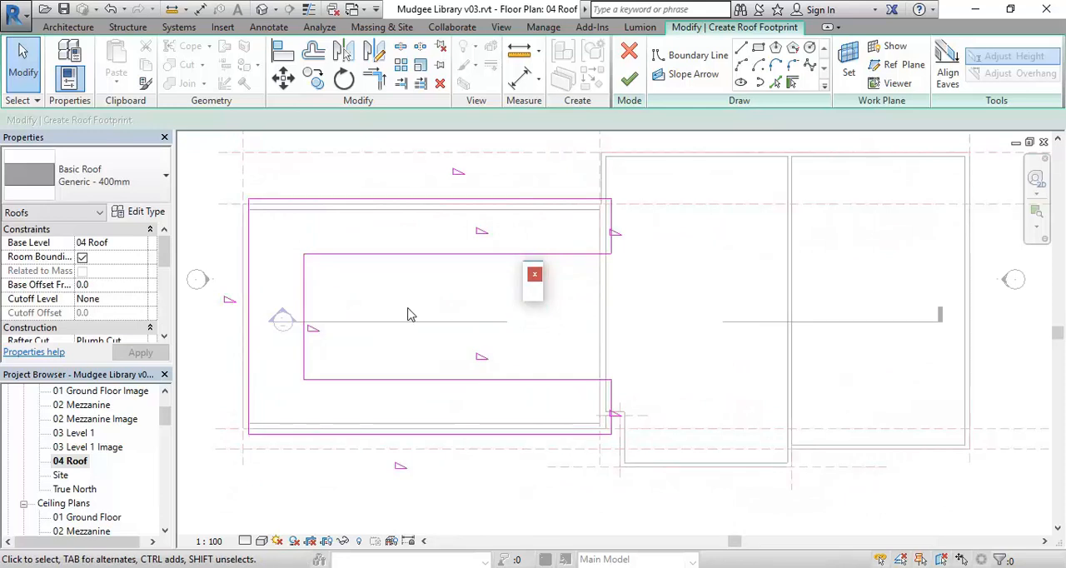
left_click(630, 81)
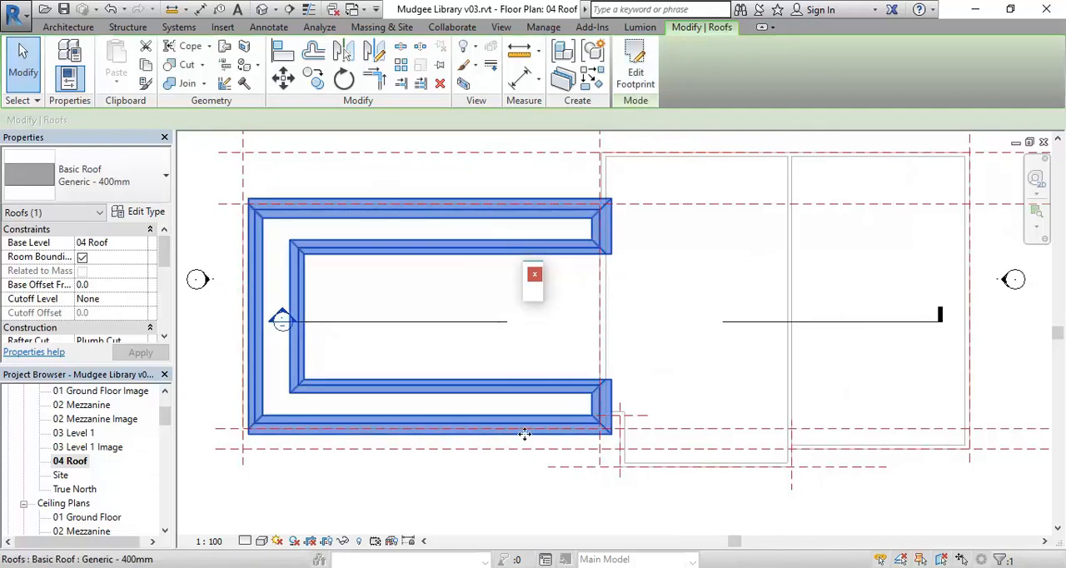
Open the default 3D view and examine the U-shaped roof's ridges, hips and eaves above the walls
left_click(263, 9)
scroll(316, 397, "up", 3)
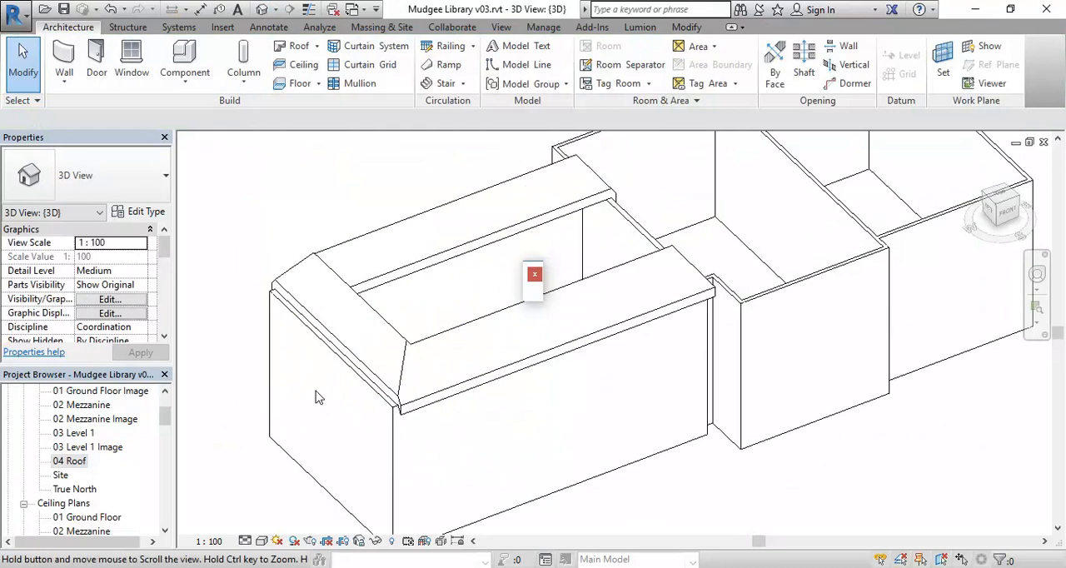
middle_click_drag(323, 397, 351, 360, "shift")
scroll(351, 360, "up", 2)
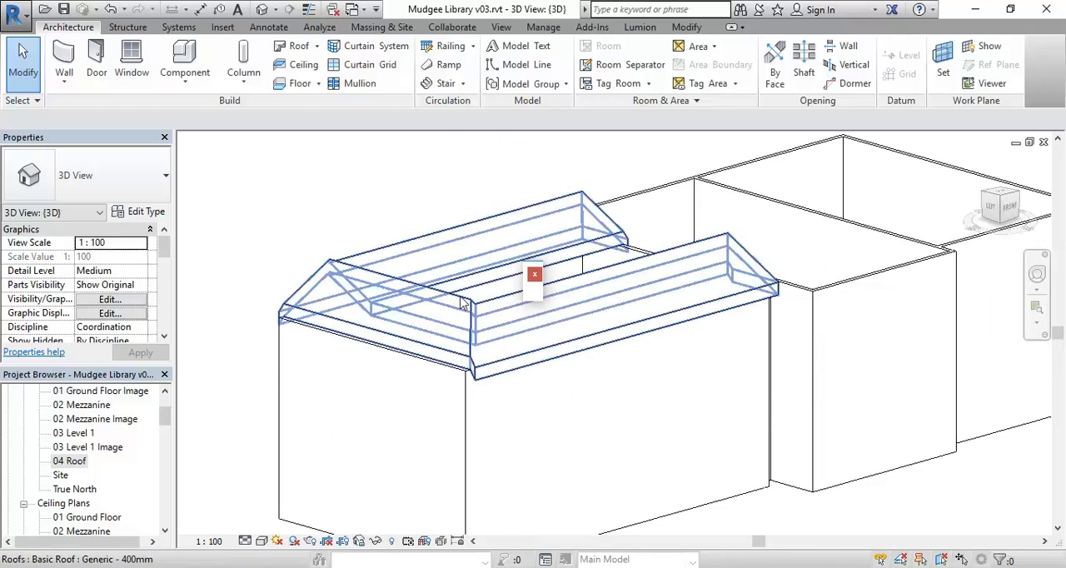
scroll(463, 302, "up", 1)
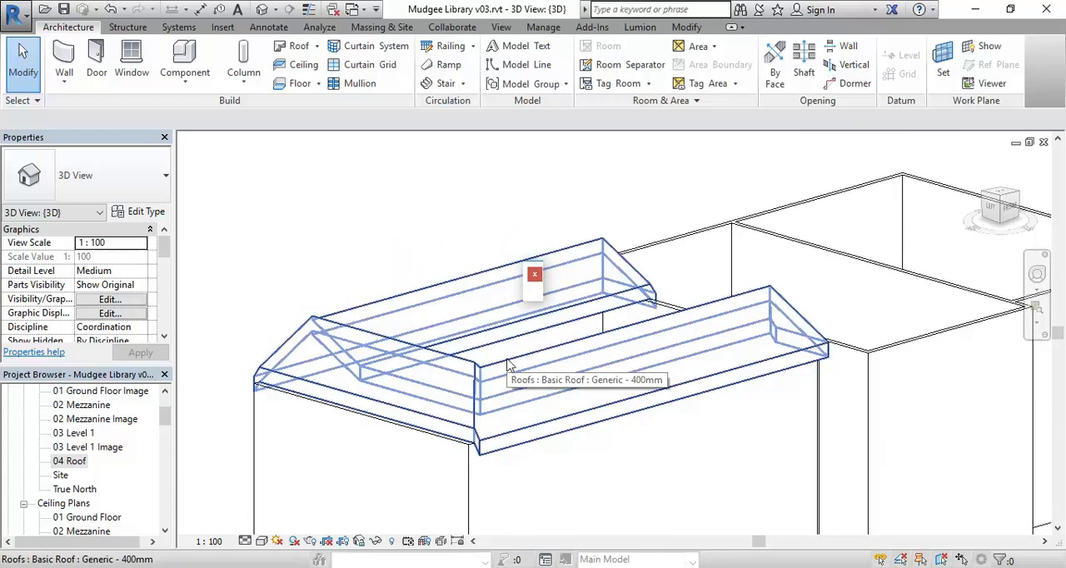
left_click(510, 442)
scroll(438, 404, "up", 3)
scroll(492, 259, "up", 1)
middle_click_drag(491, 258, 495, 378)
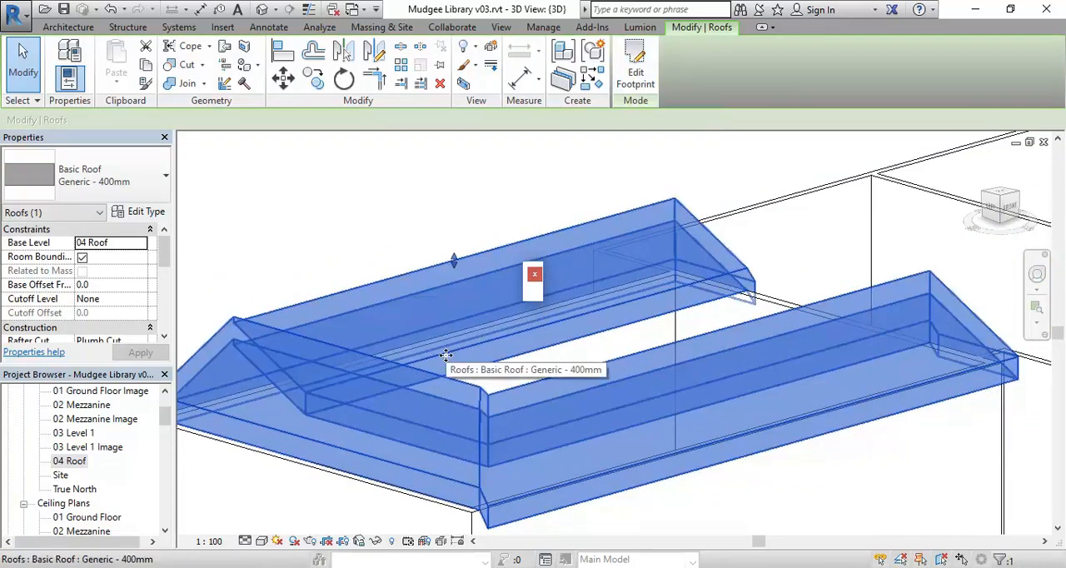
left_click(337, 257)
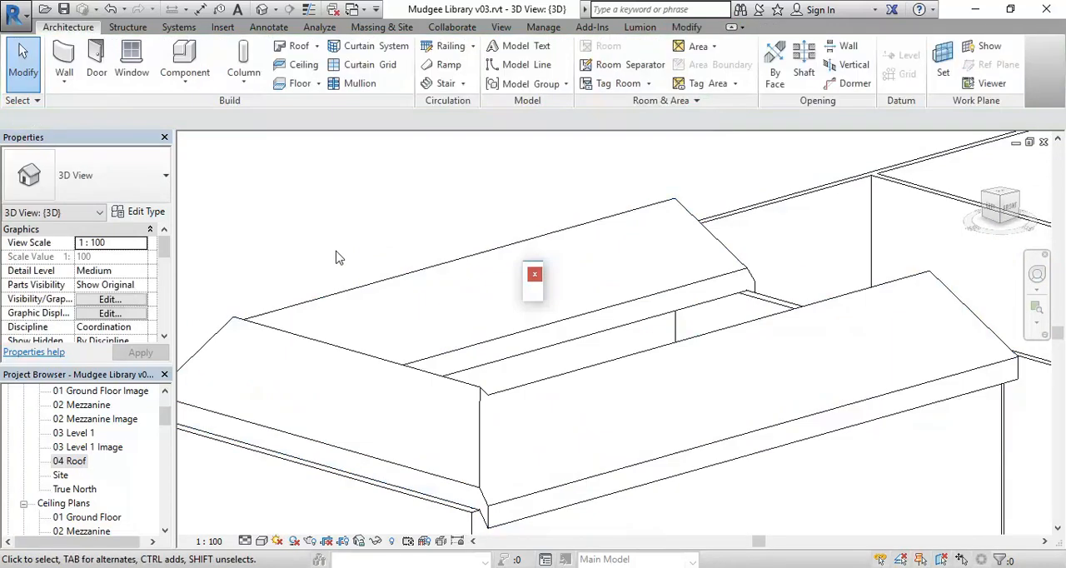
scroll(341, 260, "down", 2)
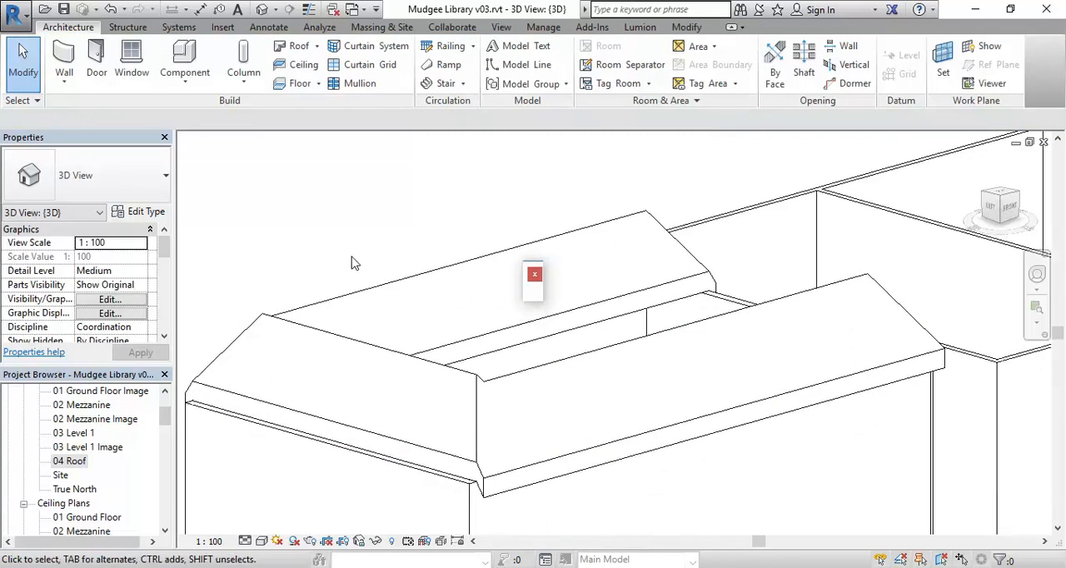
scroll(386, 228, "down", 1)
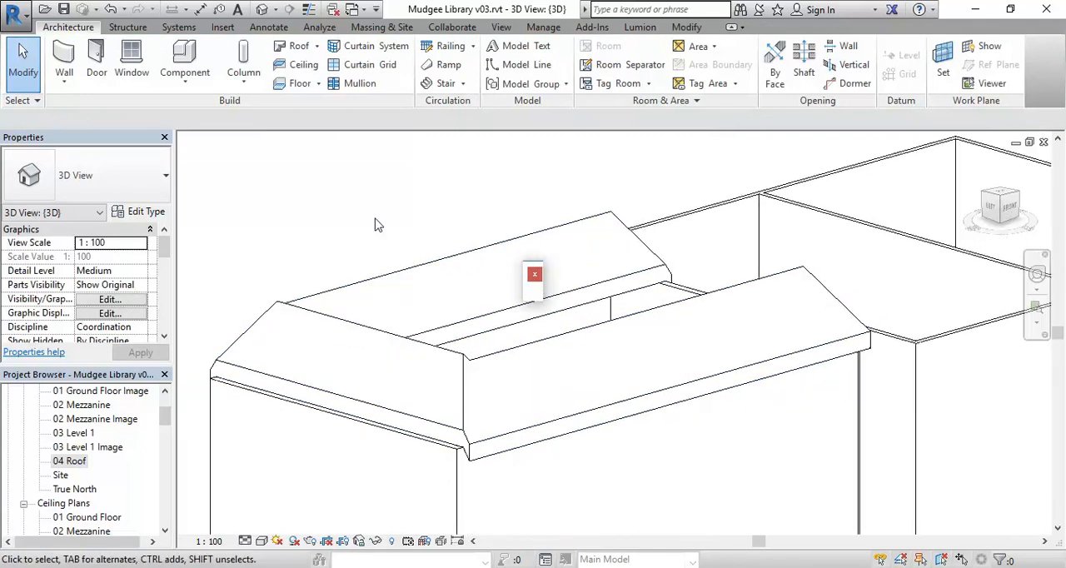
On the 01 Ground Floor plan, place a north-south building section across the western auditorium wing, looking east
left_click_drag(166, 418, 165, 406)
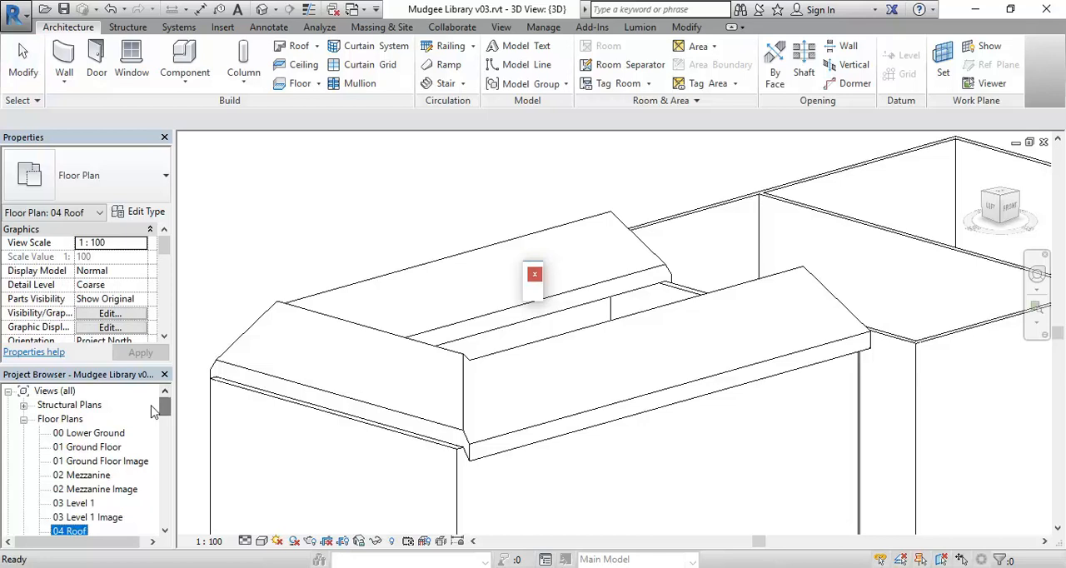
double_click(100, 447)
scroll(259, 289, "down", 2)
middle_click_drag(263, 296, 233, 312)
scroll(244, 320, "up", 1)
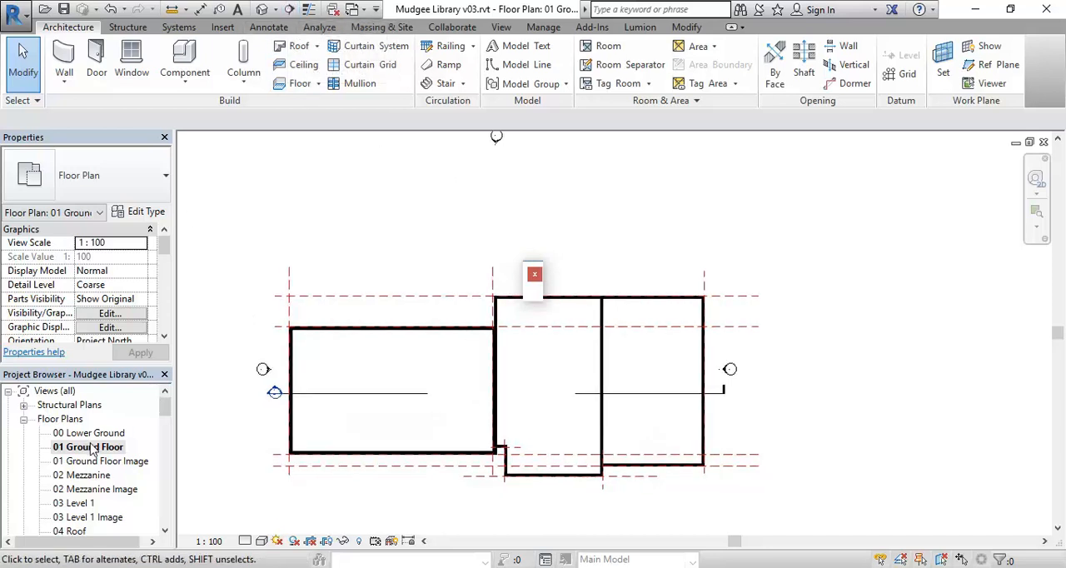
left_click(289, 9)
left_click(360, 229)
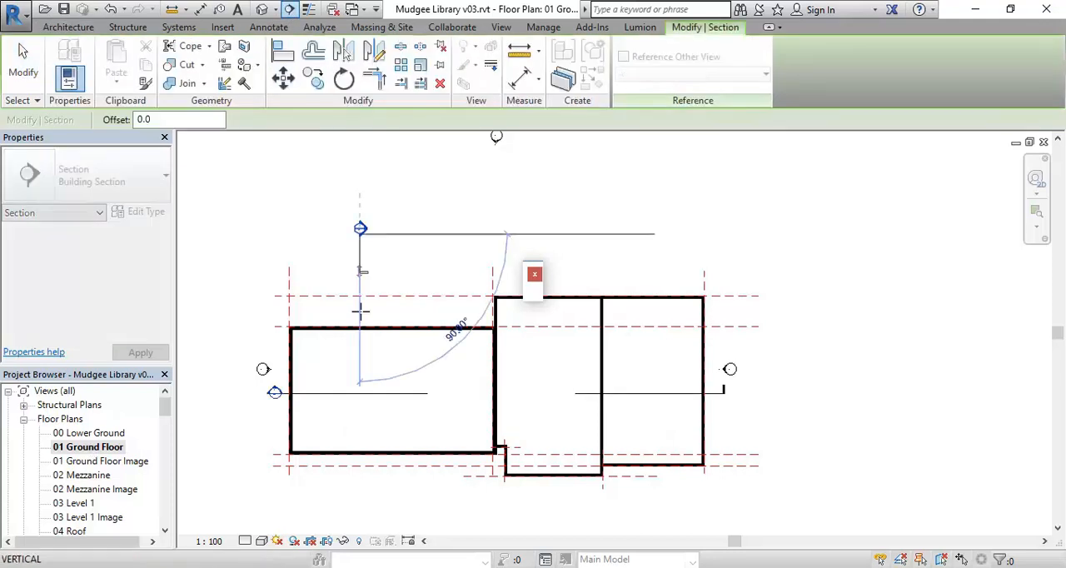
left_click(360, 506)
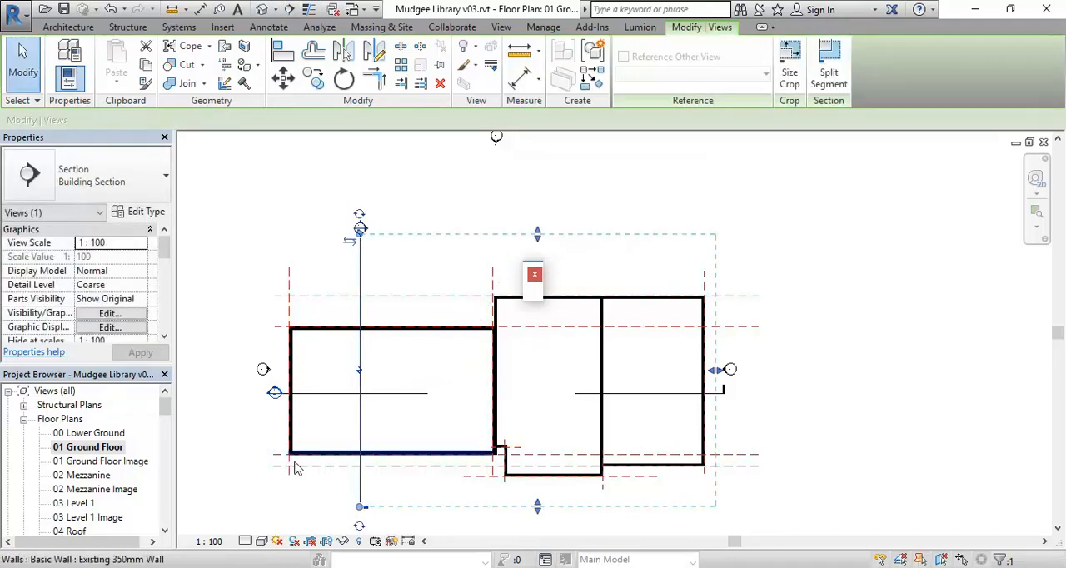
left_click(396, 276)
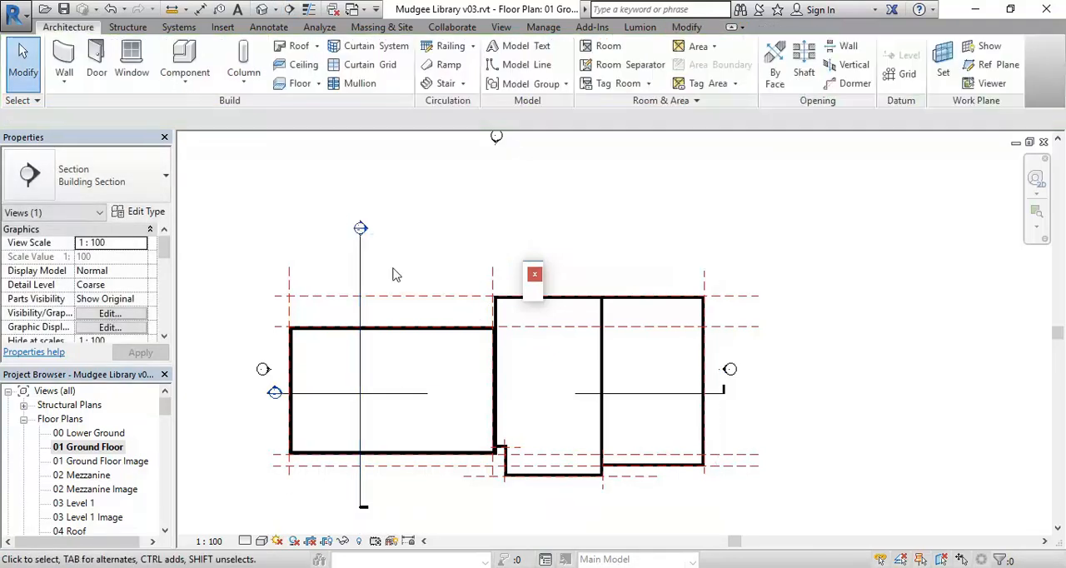
Open the new cross section and examine where the roof's eave meets the outer wall at the 04 Roof level
double_click(370, 234)
middle_click_drag(388, 292, 273, 434)
scroll(475, 346, "up", 6)
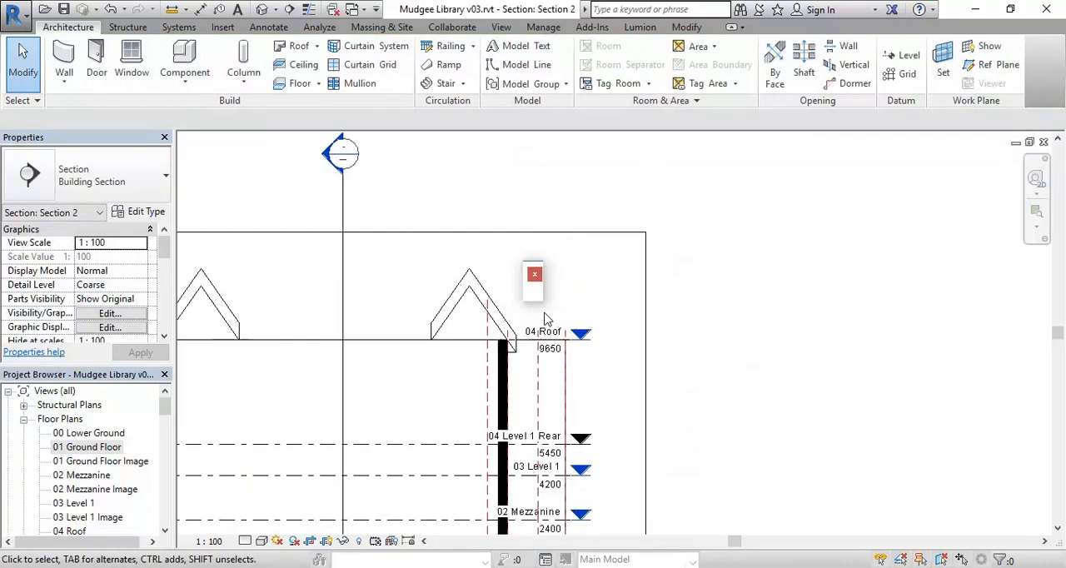
scroll(479, 350, "up", 3)
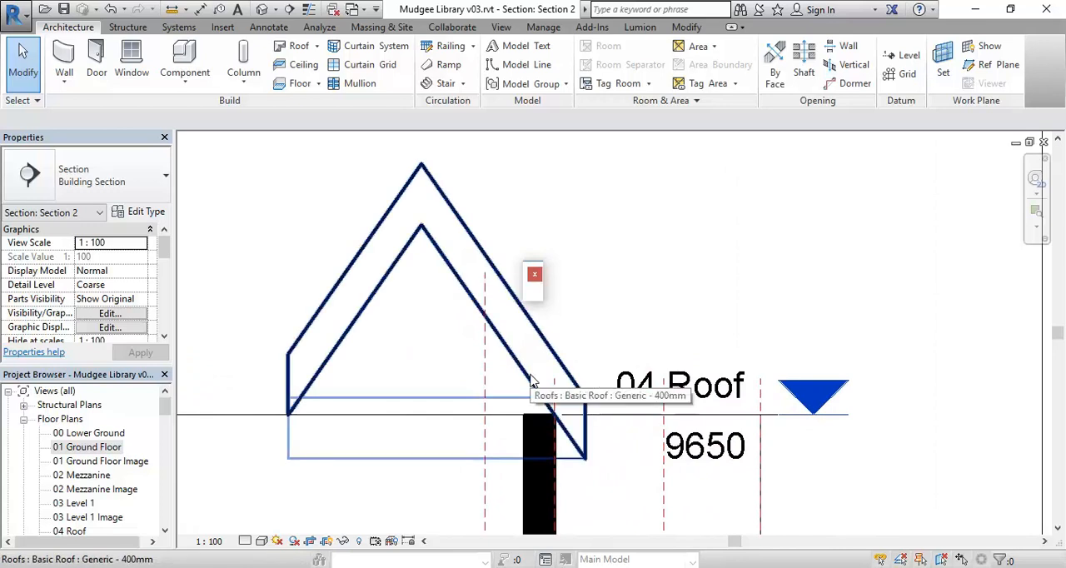
scroll(589, 463, "up", 2)
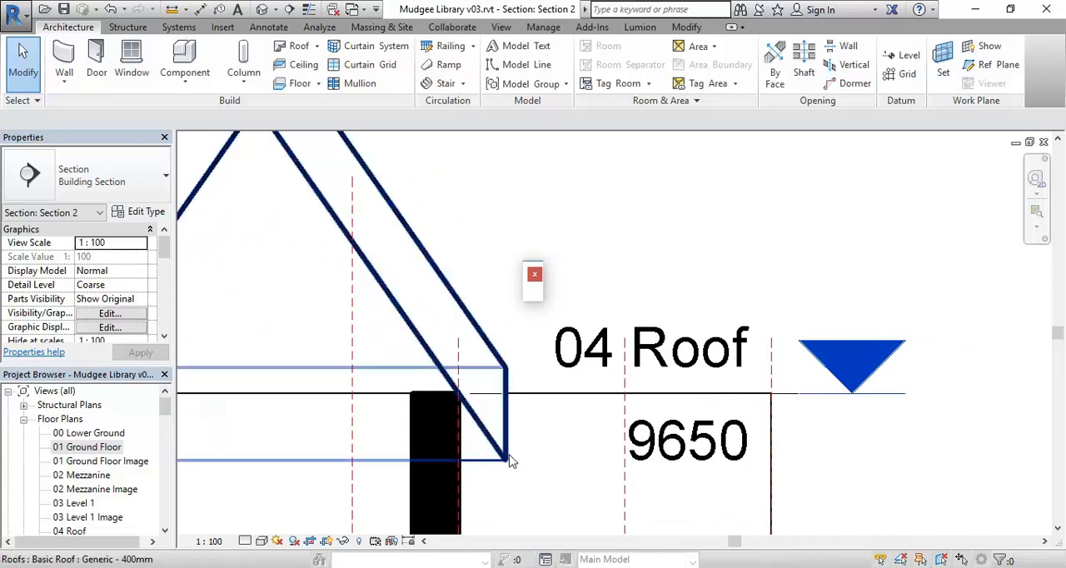
scroll(456, 402, "up", 2)
scroll(467, 398, "up", 2)
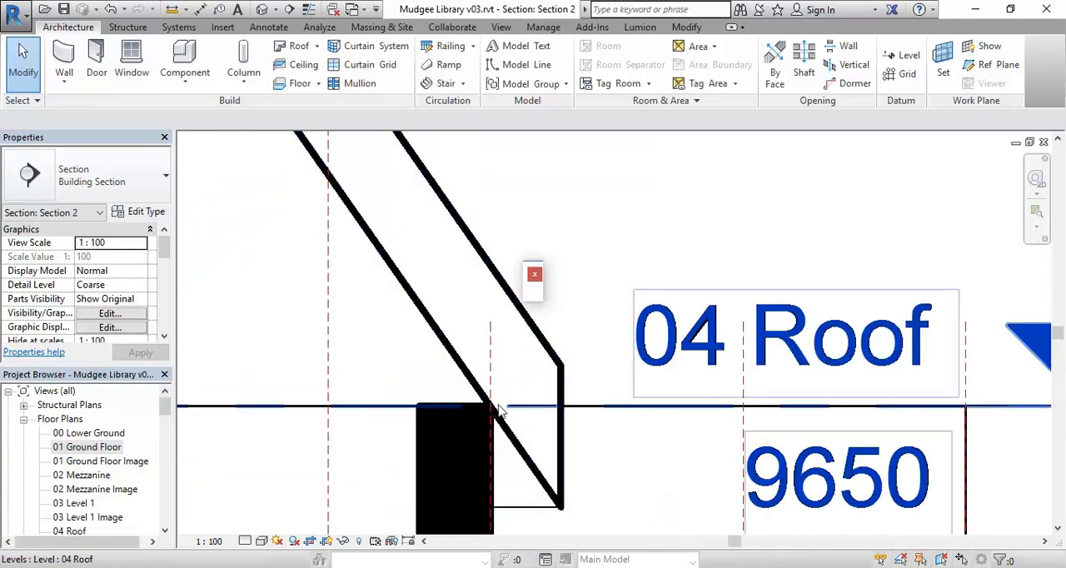
scroll(468, 397, "up", 2)
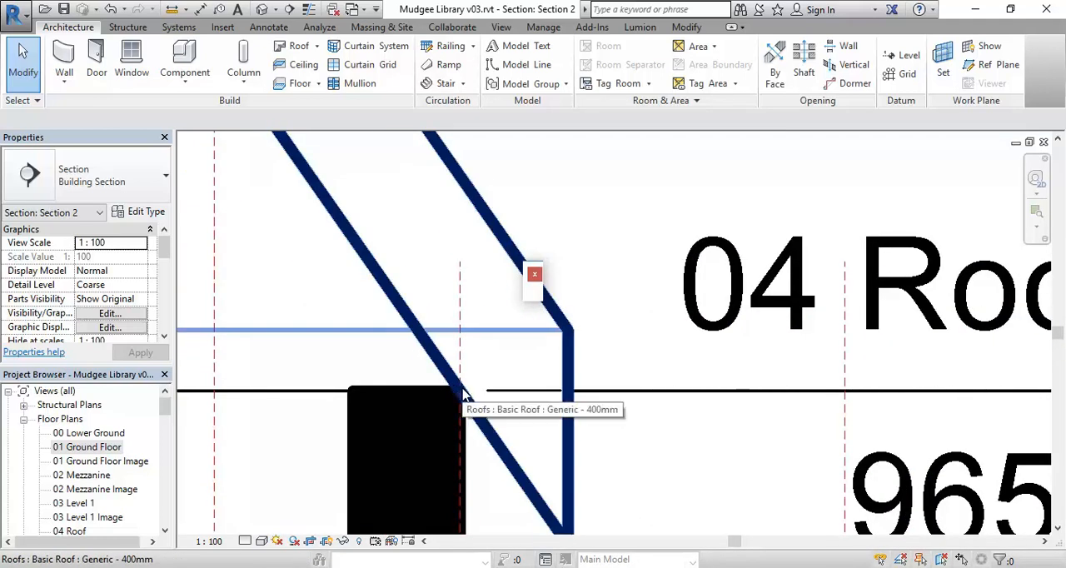
scroll(465, 397, "down", 2)
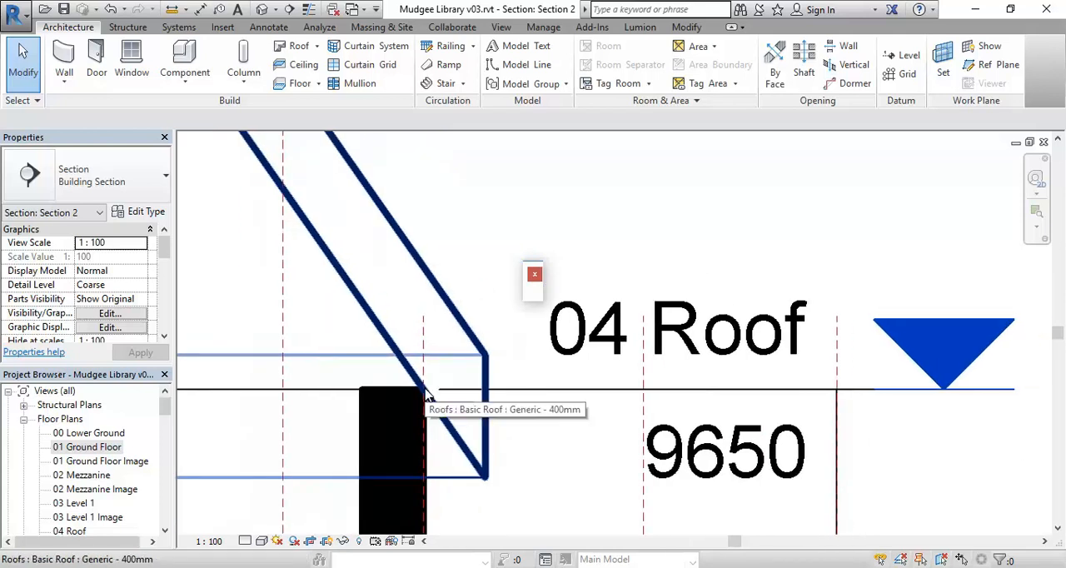
Change the auditorium roof's type to Basic Roof Generic - 125mm
left_click(450, 366)
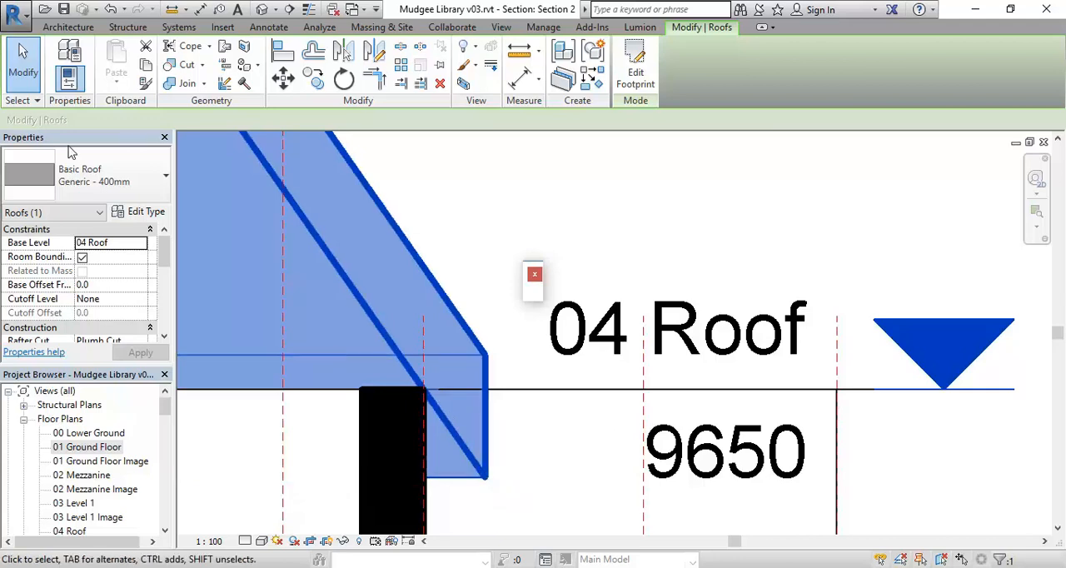
left_click(112, 181)
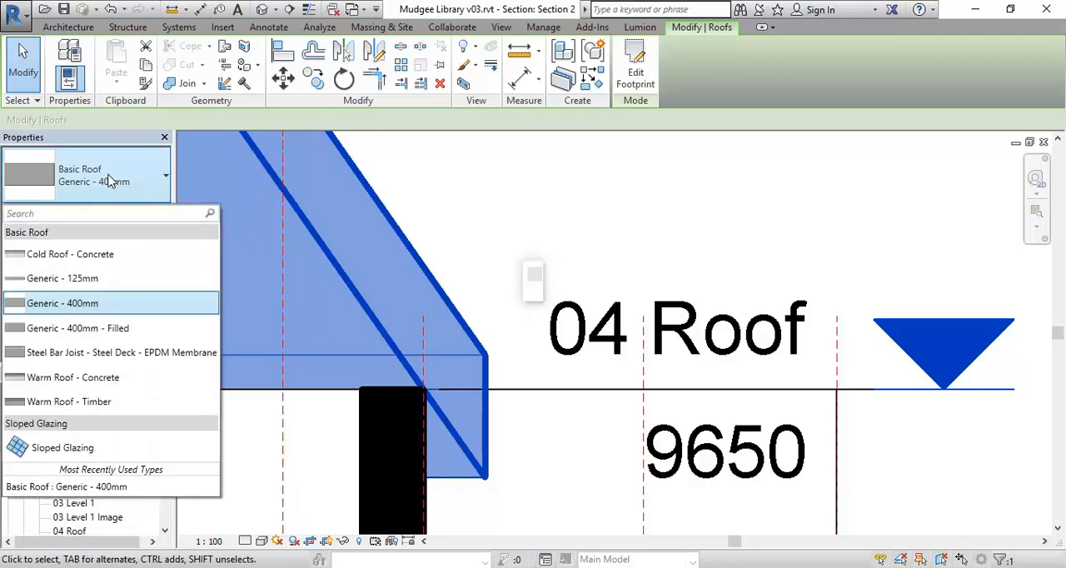
left_click(82, 280)
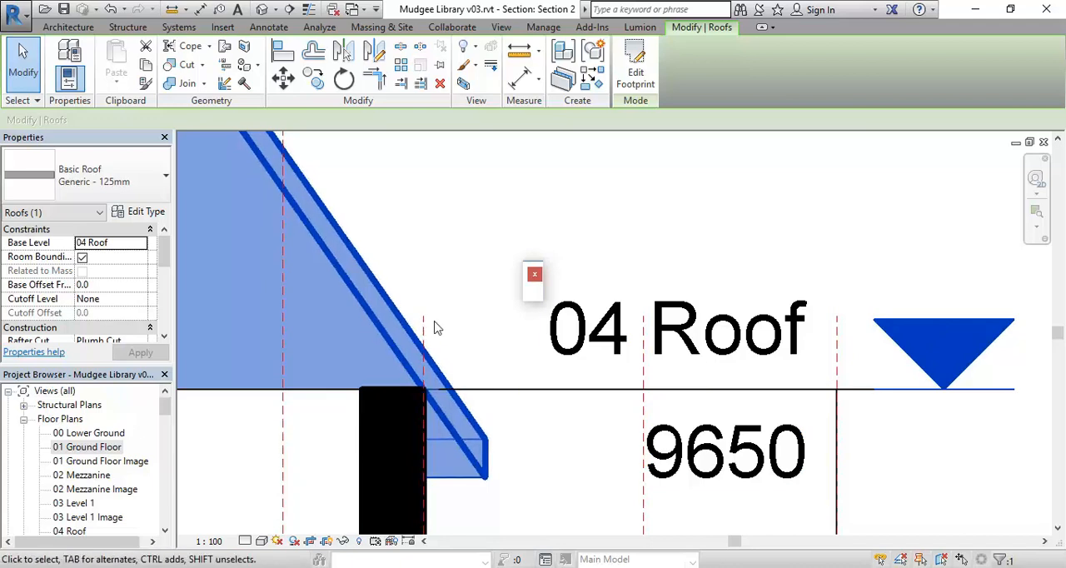
Examine both pitched roof profiles in the section, comparing the outer overhangs with the inner edges at the 04 Roof level
scroll(433, 325, "down", 2)
middle_click_drag(433, 325, 564, 371)
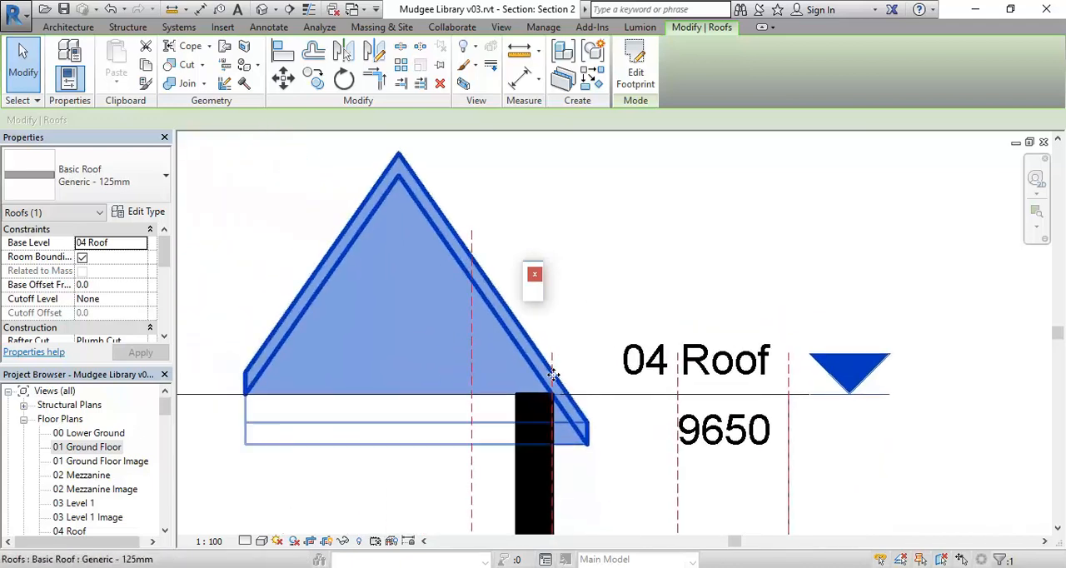
scroll(568, 444, "up", 2)
scroll(642, 420, "up", 2)
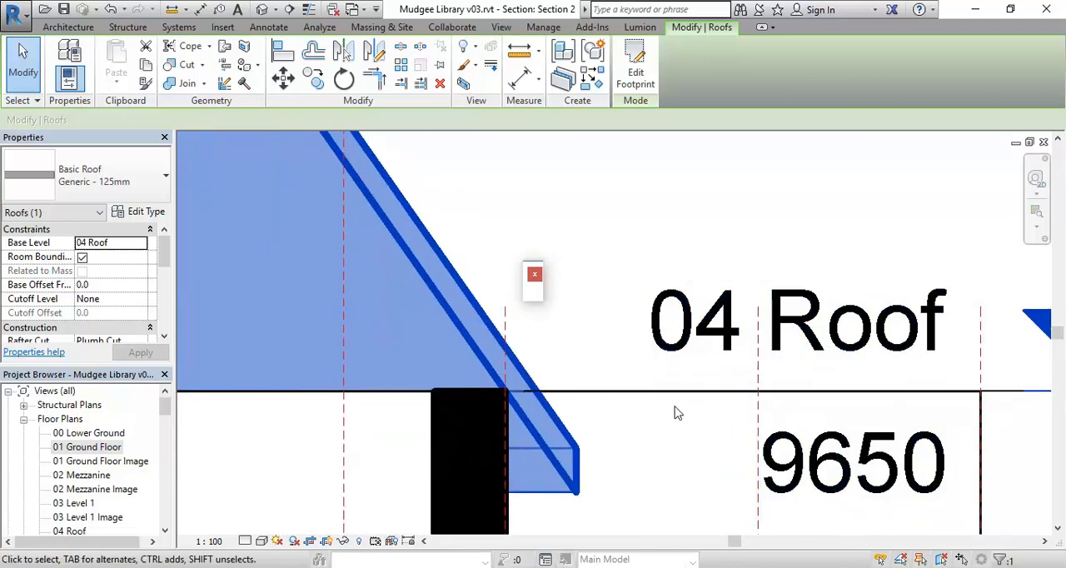
scroll(613, 397, "down", 2)
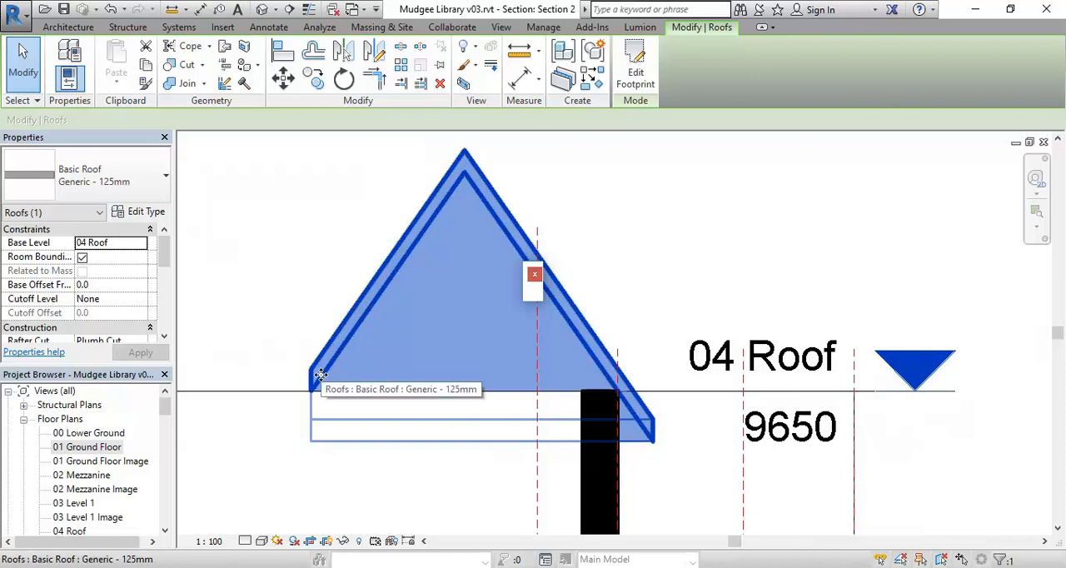
scroll(416, 333, "down", 2)
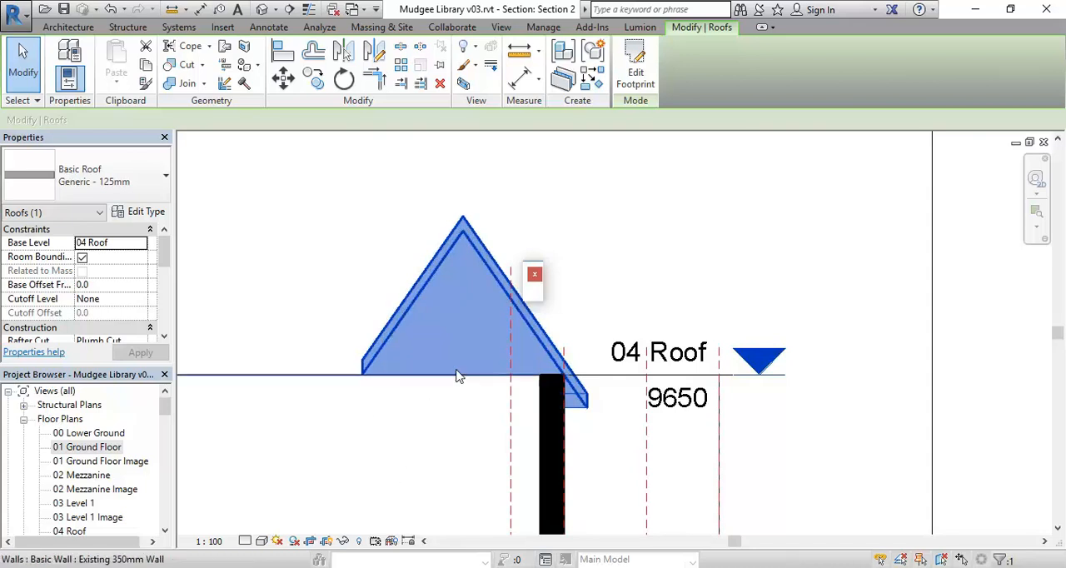
middle_click_drag(457, 373, 416, 383)
scroll(417, 382, "up", 1)
scroll(292, 380, "down", 2)
middle_click_drag(292, 380, 506, 339)
scroll(404, 355, "down", 2)
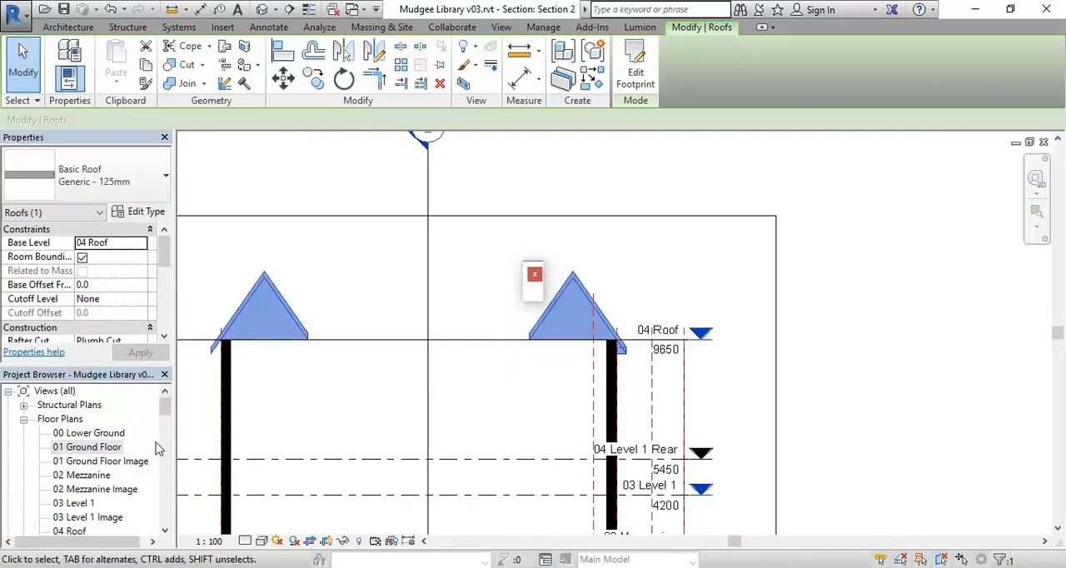
middle_click_drag(400, 390, 502, 440)
Open the auditorium roof's footprint for editing in the {3D} view and select its inner south boundary line
left_click_drag(166, 413, 166, 433)
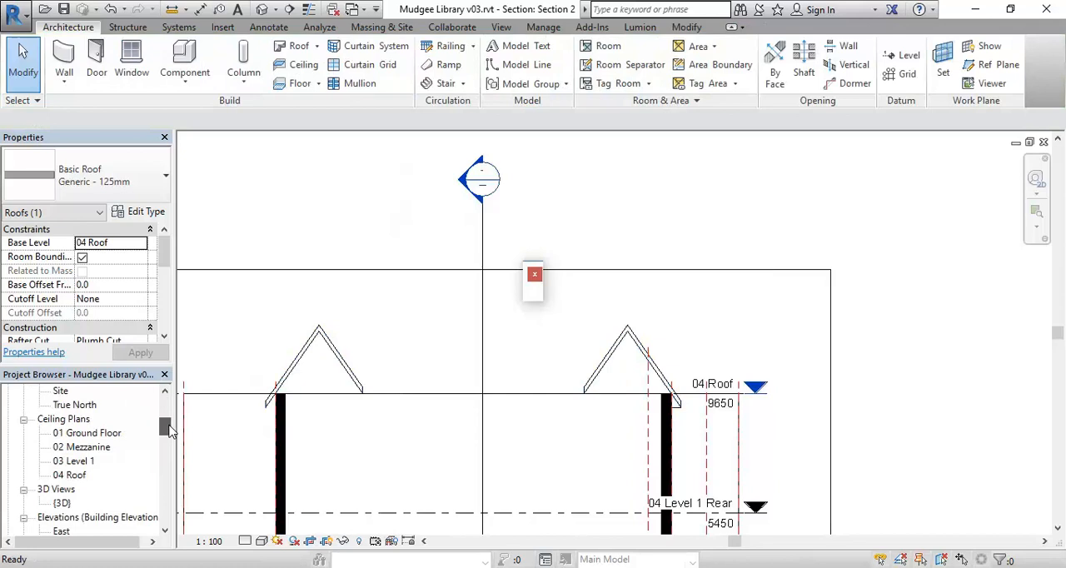
double_click(62, 503)
left_click(418, 389)
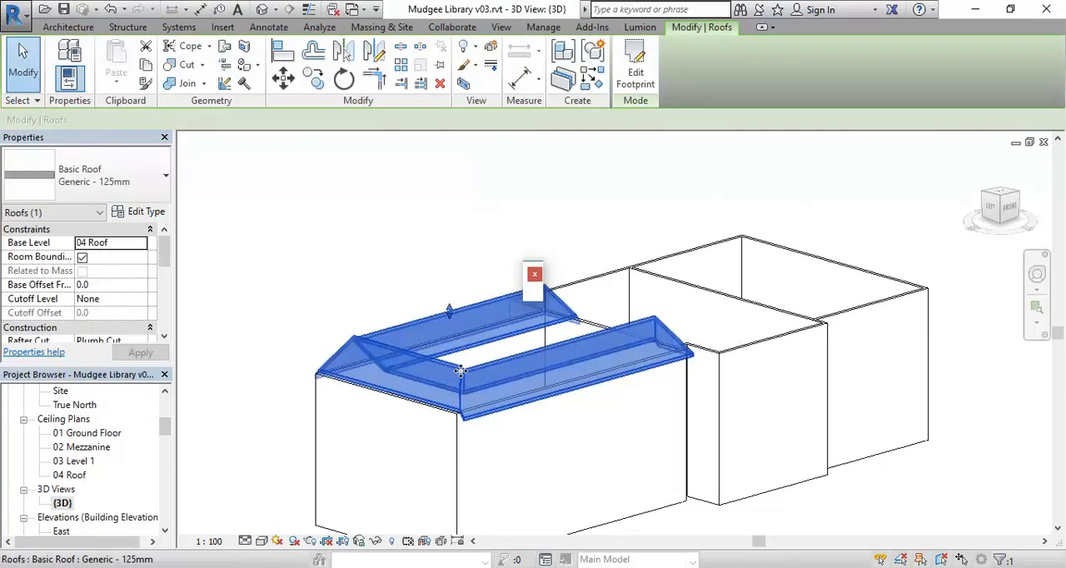
left_click(636, 71)
left_click(529, 376)
mouse_move(403, 291)
middle_mouse_down()
mouse_move(371, 278)
mouse_move(378, 294)
mouse_move(448, 261)
middle_mouse_up()
scroll(371, 278, "up", 1)
scroll(446, 273, "up", 1)
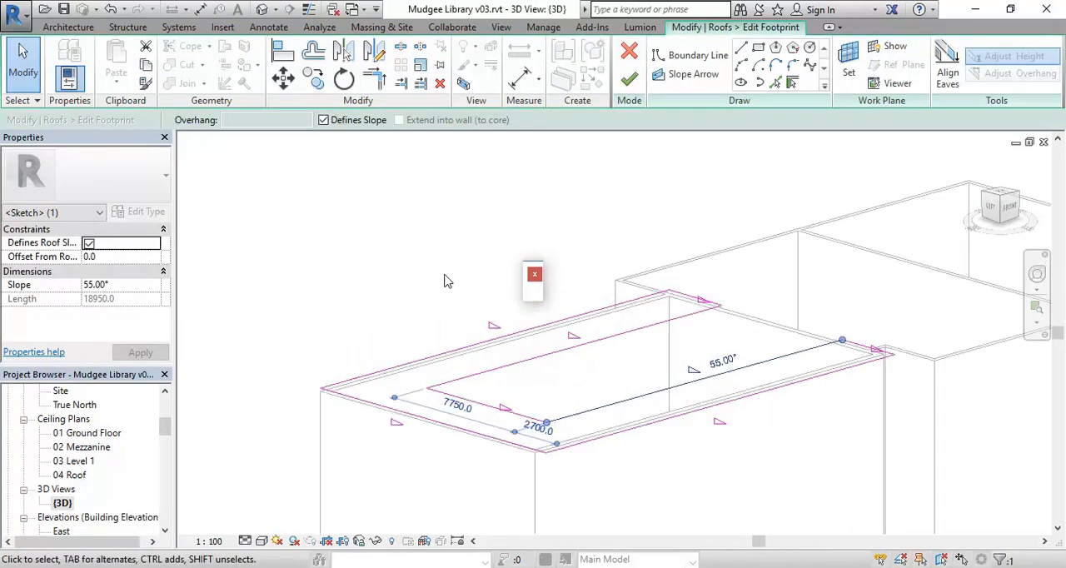
left_click(599, 390)
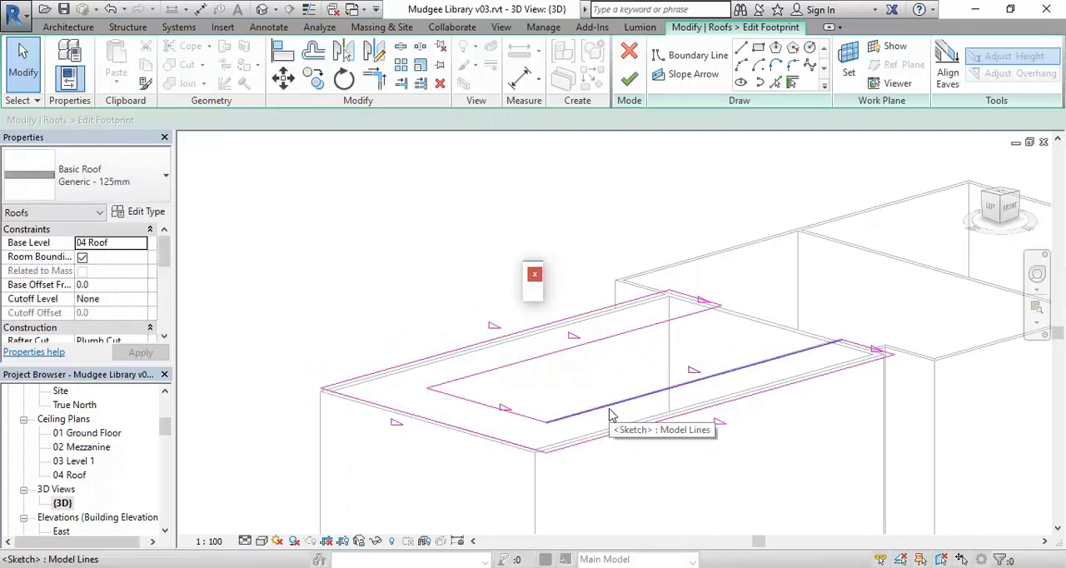
left_click(609, 415)
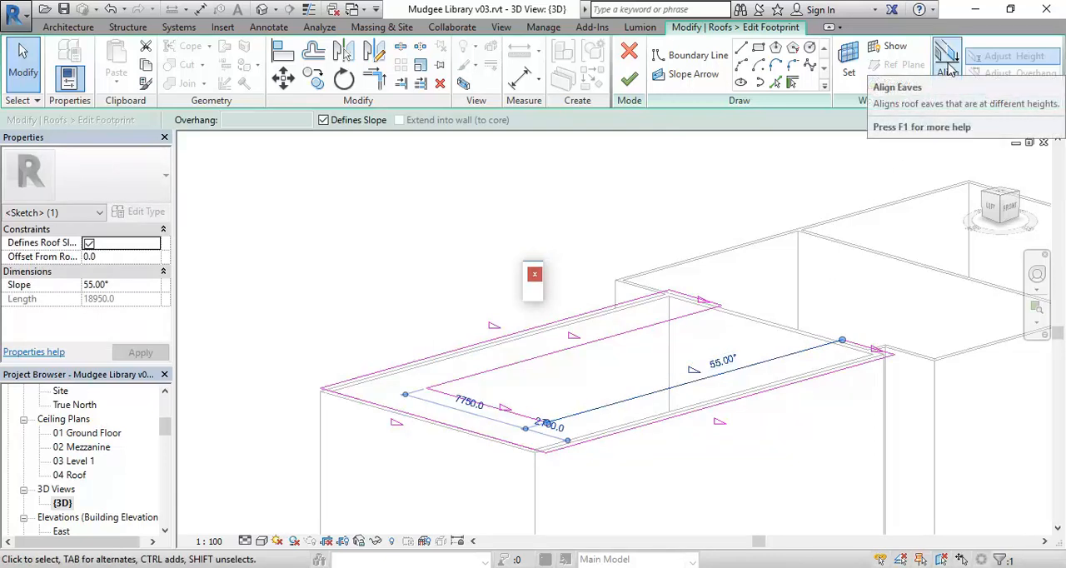
left_click(948, 68)
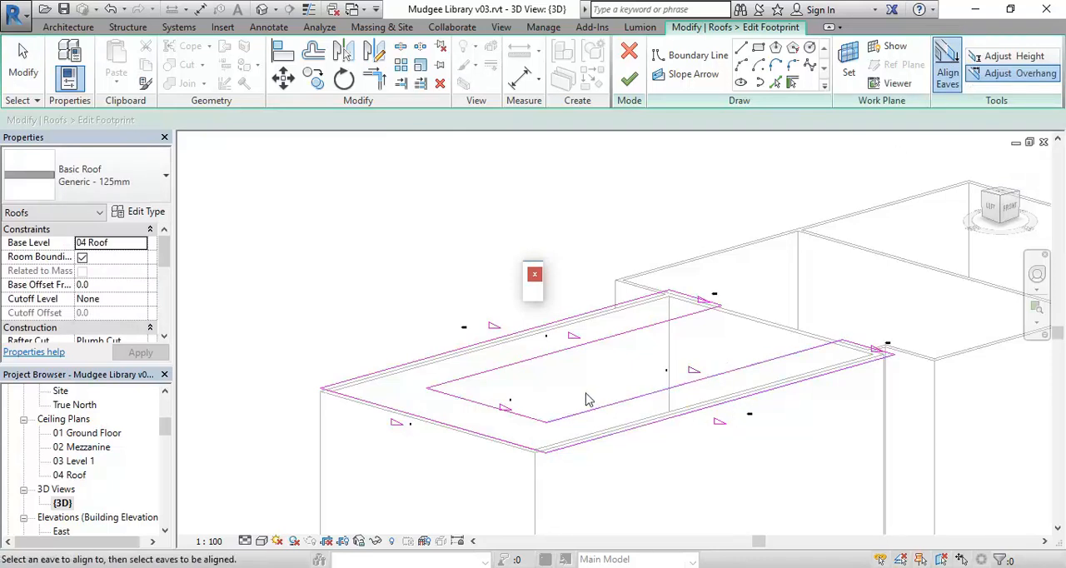
middle_click_drag(581, 389, 555, 376)
scroll(554, 371, "up", 1)
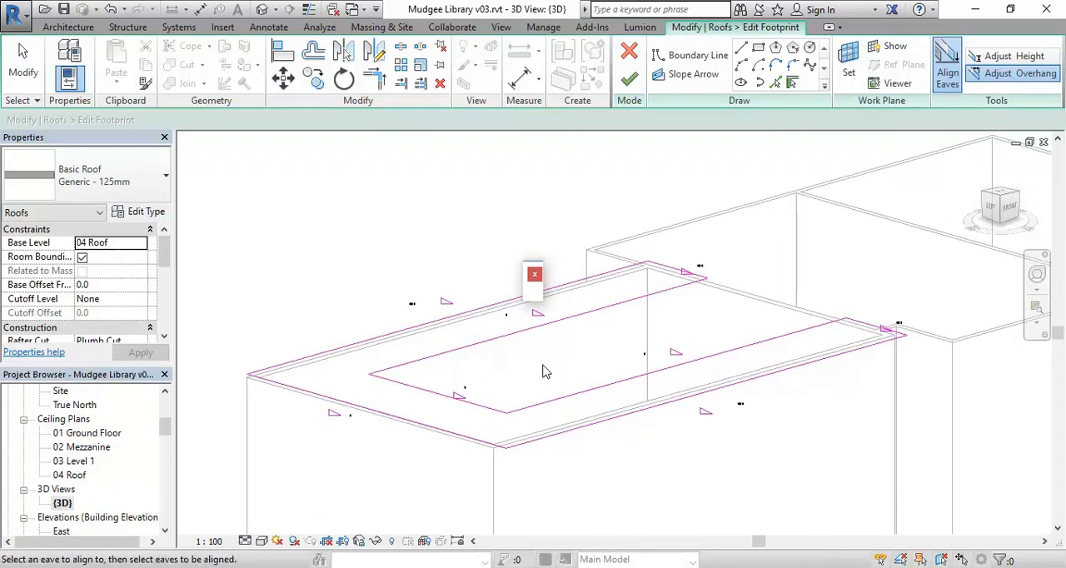
right_click(351, 217)
left_click(389, 226)
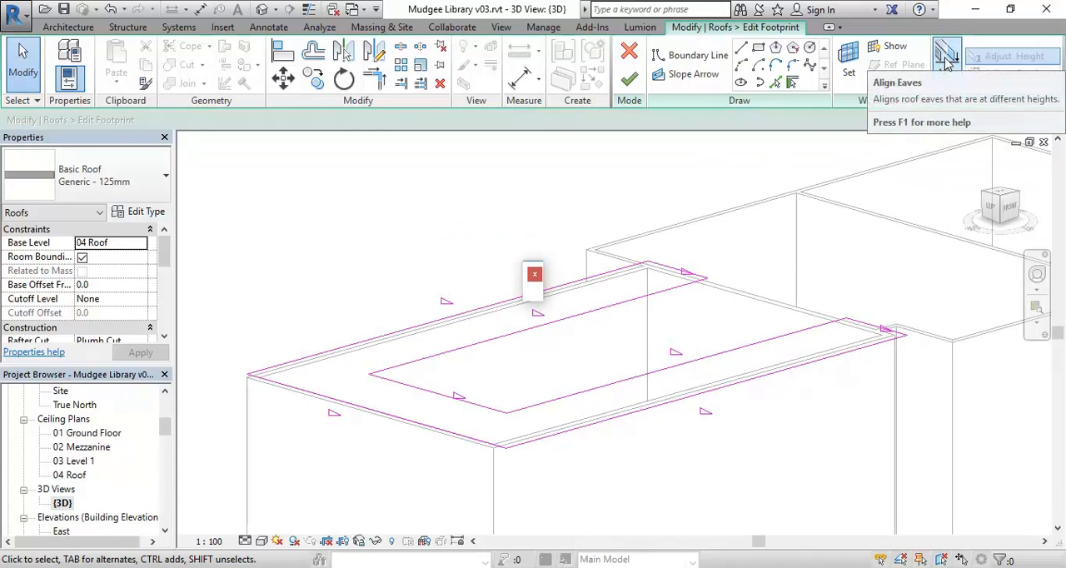
left_click(948, 64)
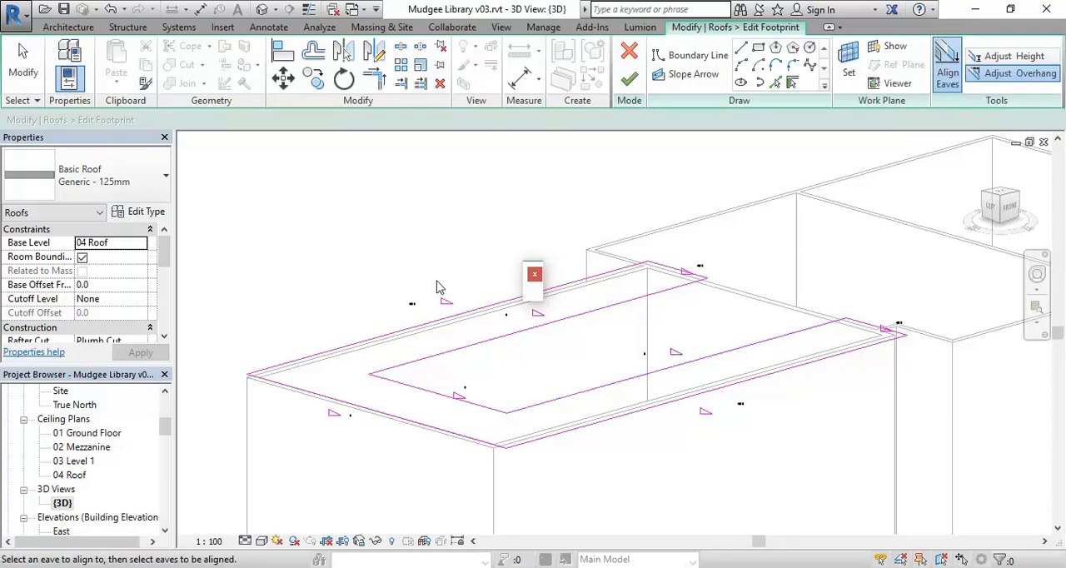
right_click(409, 262)
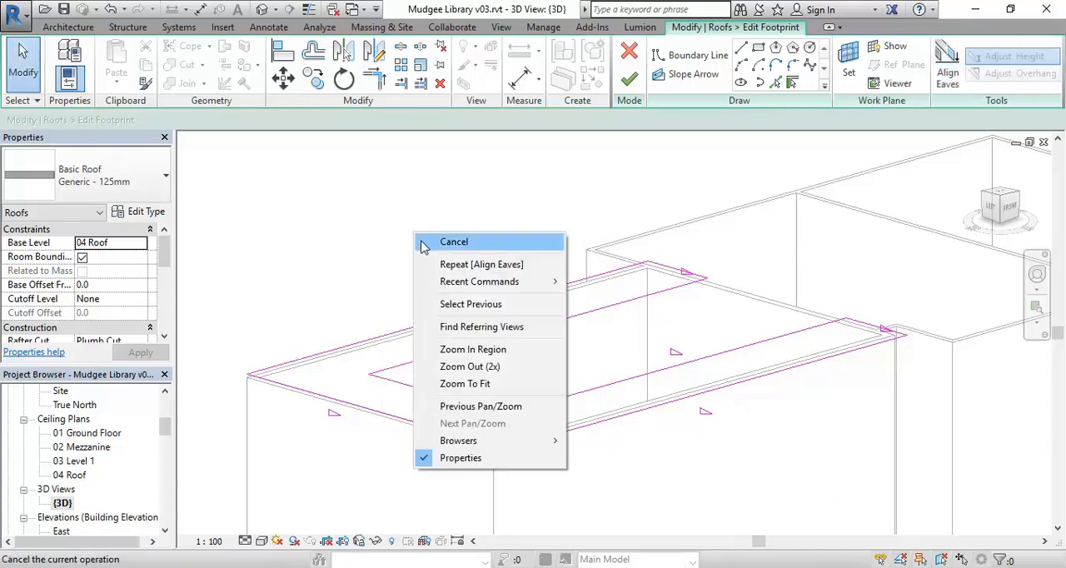
left_click(423, 238)
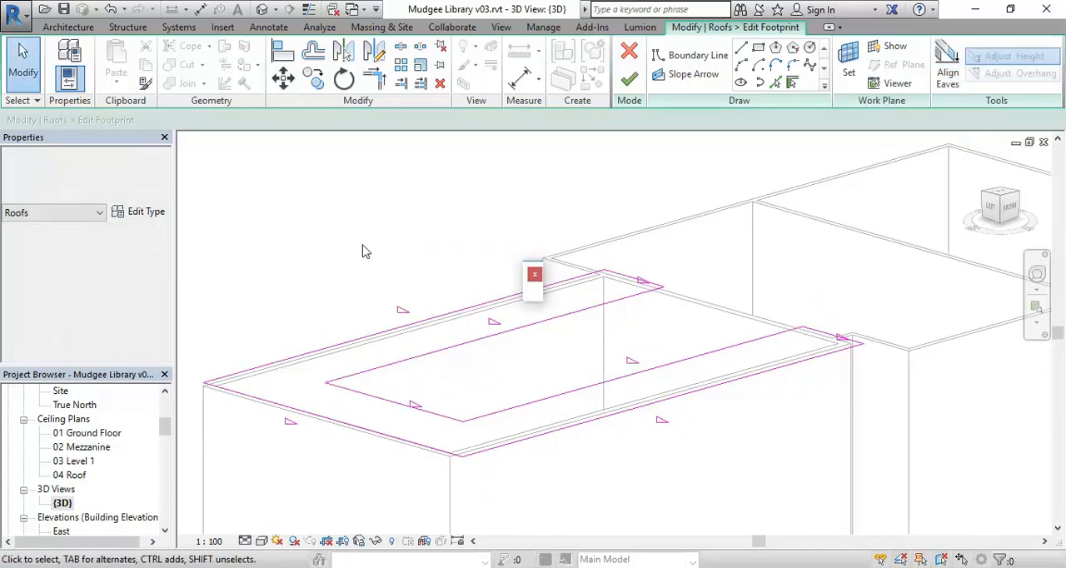
Use Align Eaves with Adjust Overhang to align the roof's outer west eave with the outer south eave
left_click(948, 77)
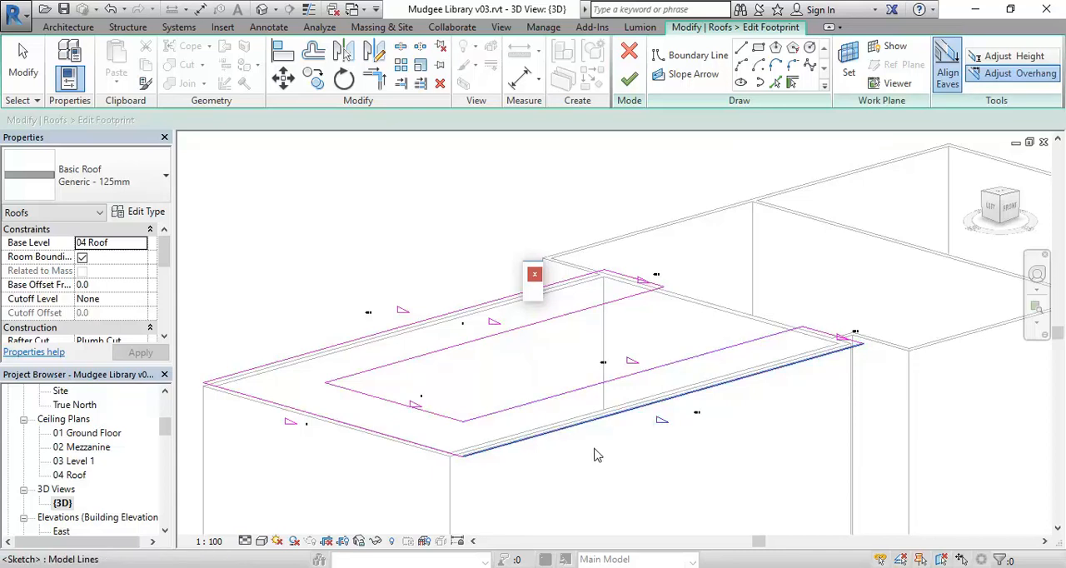
scroll(643, 406, "up", 2)
scroll(643, 406, "up", 4)
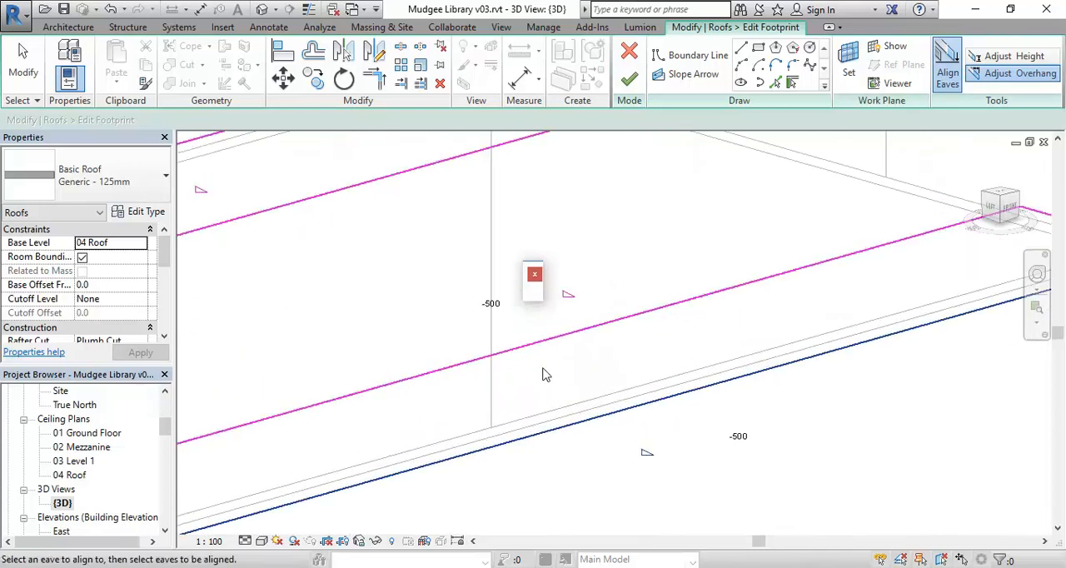
mouse_move(541, 374)
middle_mouse_down()
mouse_move(528, 399)
mouse_move(602, 414)
mouse_move(609, 378)
mouse_move(516, 409)
mouse_move(843, 336)
middle_mouse_up()
scroll(650, 469, "down", 2)
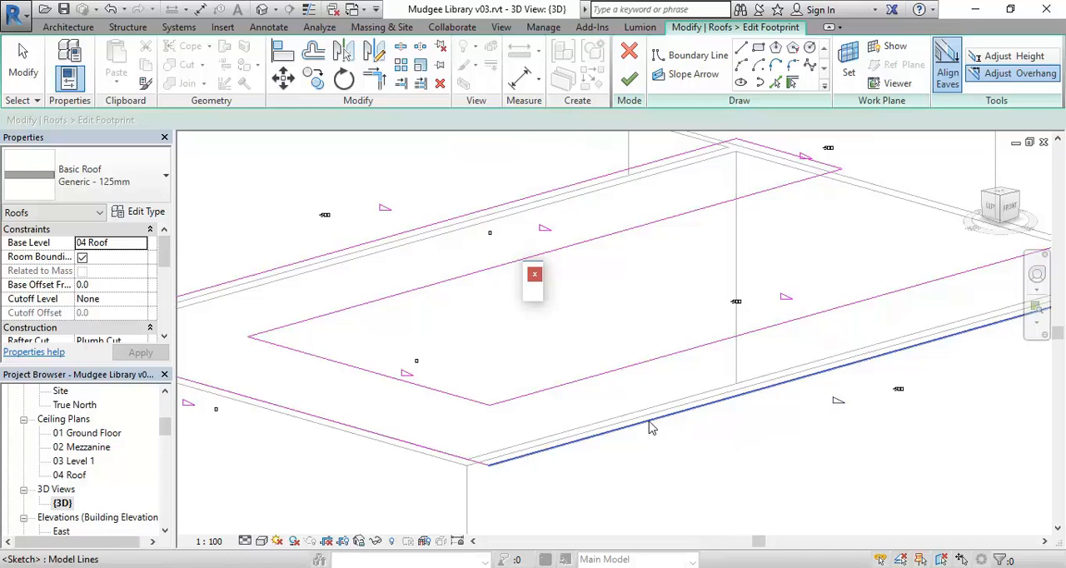
left_click(652, 427)
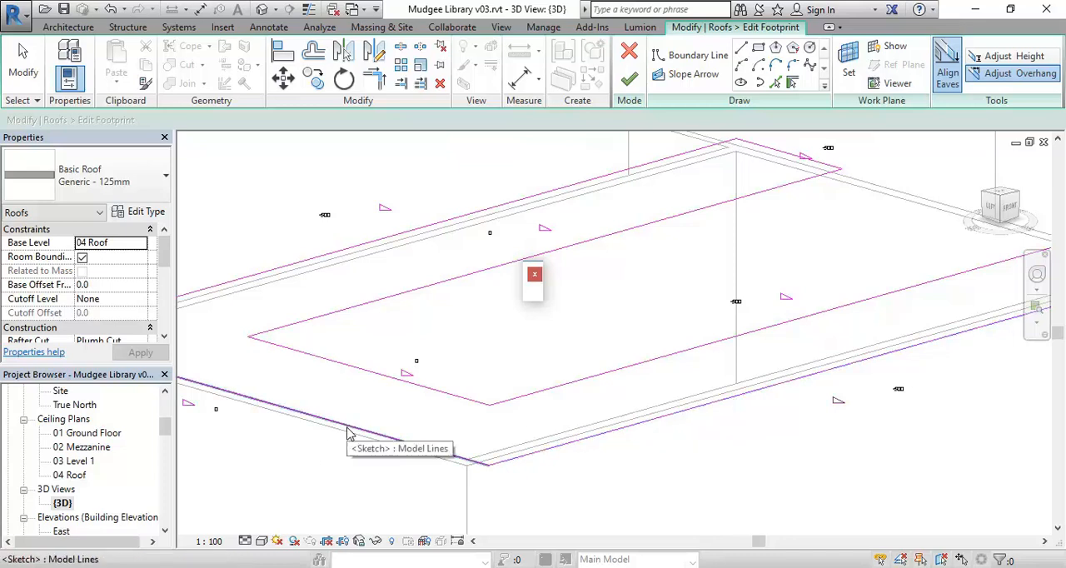
middle_click_drag(374, 475, 562, 482)
scroll(374, 420, "up", 4)
scroll(457, 431, "down", 4)
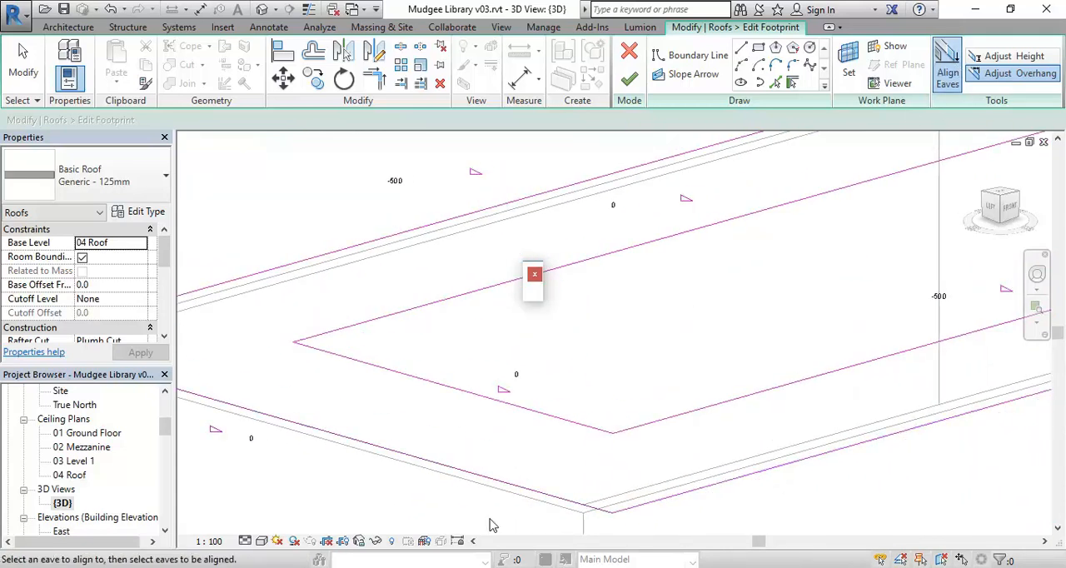
left_click(512, 485)
Compare the outer eave heights, and align the inner west eave with the outer south eave
middle_click_drag(463, 476, 283, 447)
middle_click_drag(998, 369, 772, 414)
scroll(771, 414, "up", 2)
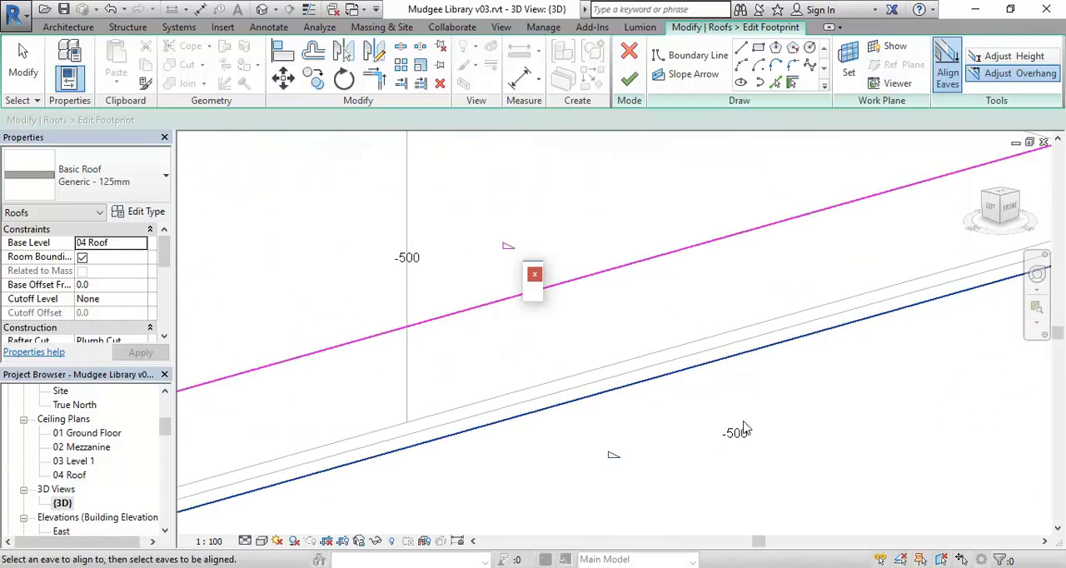
scroll(576, 438, "down", 3)
middle_click_drag(380, 450, 996, 421)
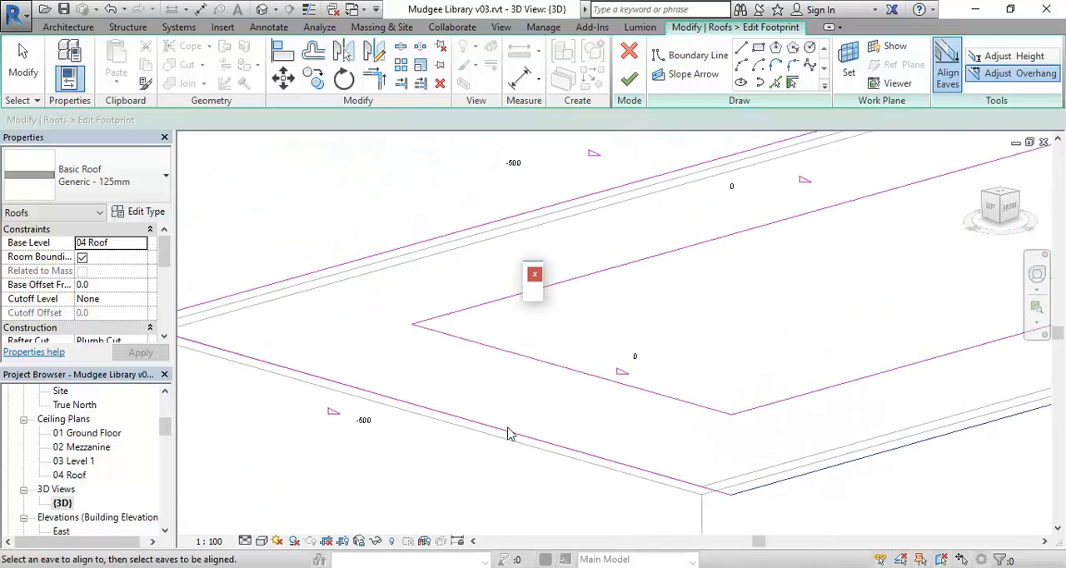
scroll(369, 420, "up", 2)
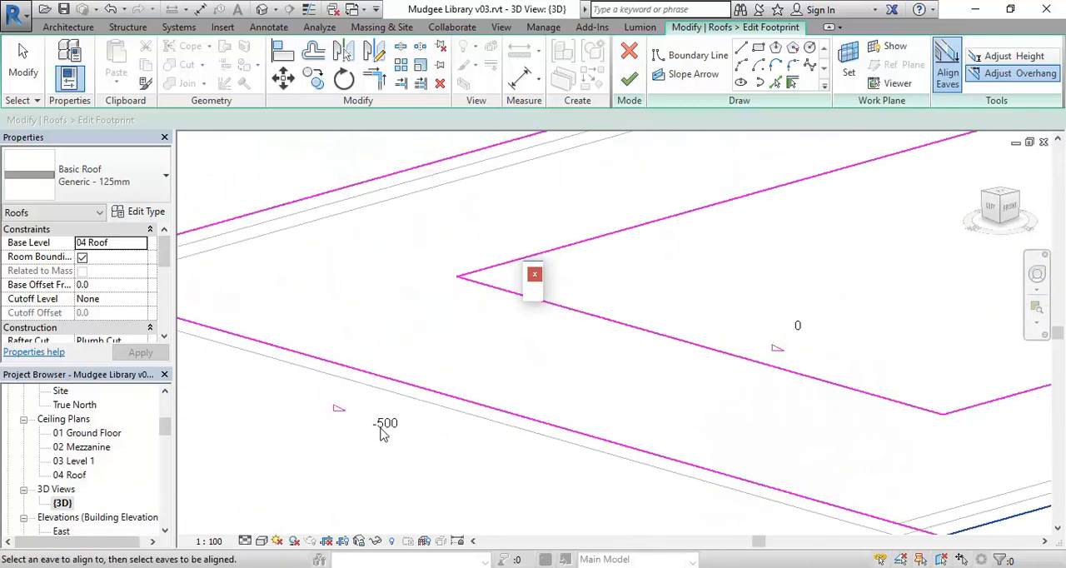
scroll(533, 383, "down", 2)
middle_click_drag(533, 399, 374, 463)
scroll(374, 463, "down", 1)
middle_click_drag(418, 425, 398, 445)
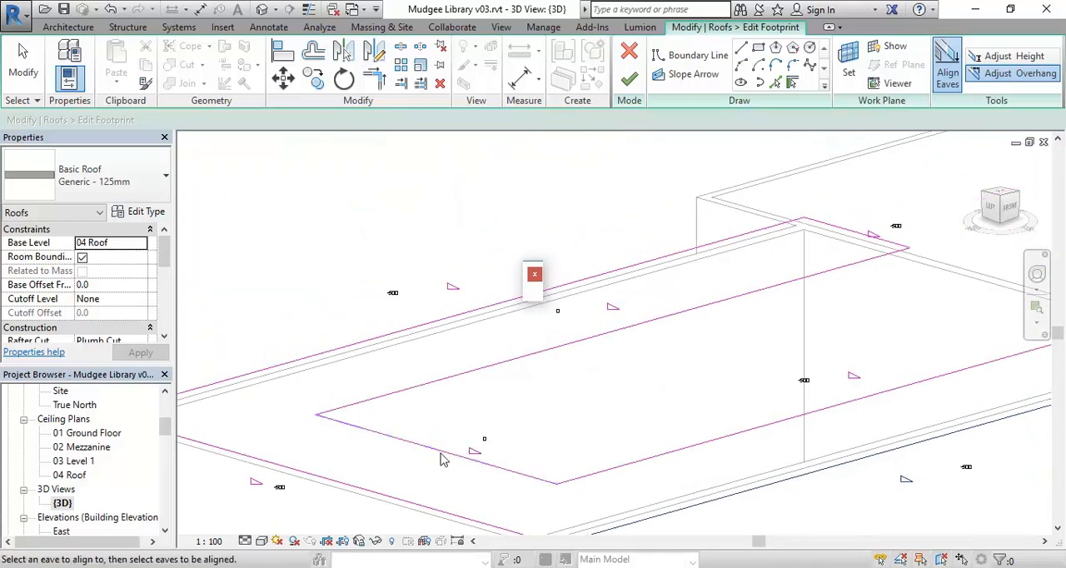
middle_click_drag(530, 440, 525, 406)
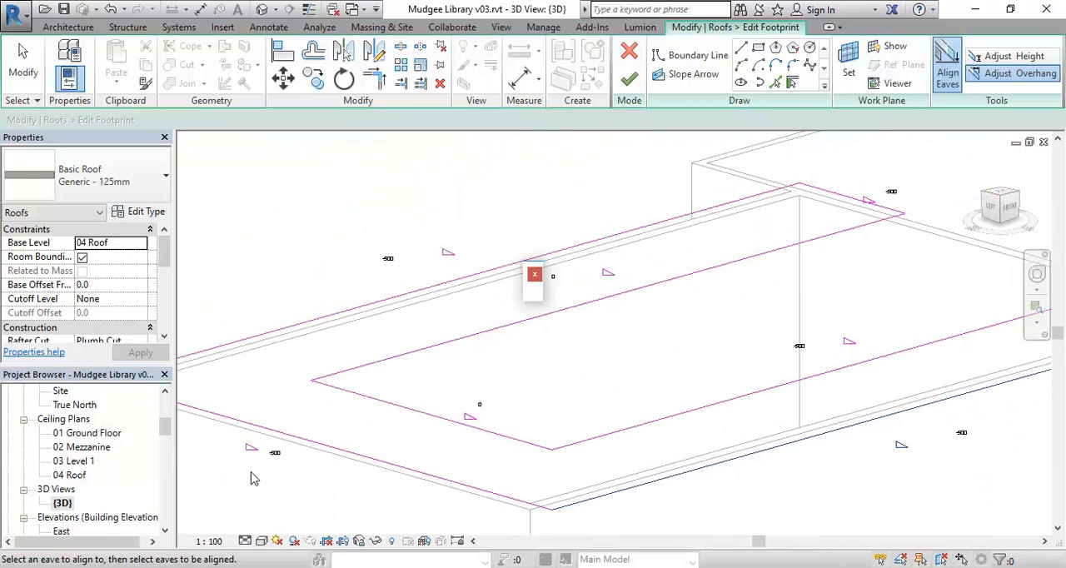
middle_click_drag(329, 451, 301, 447)
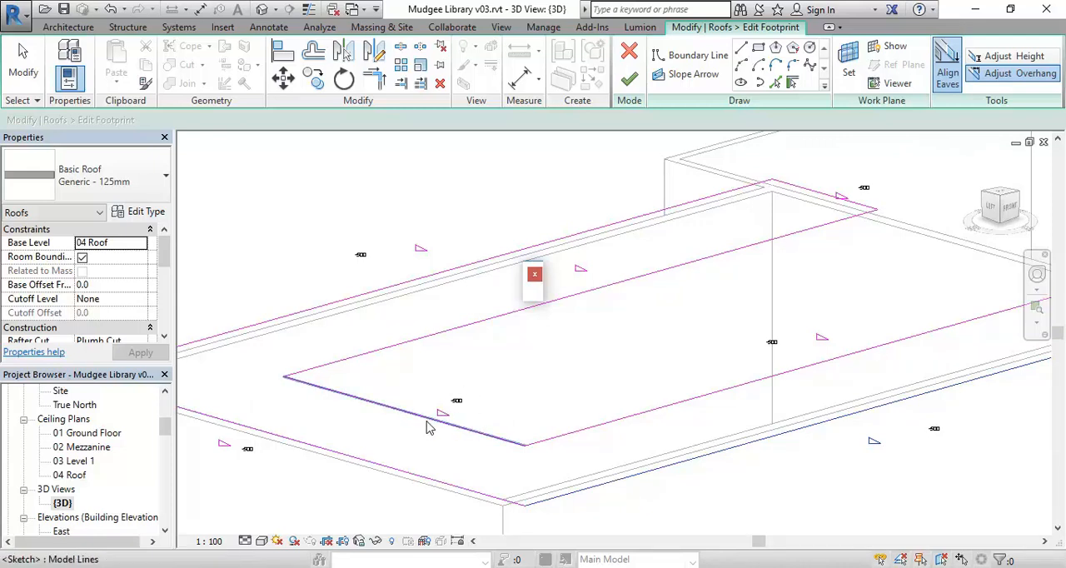
Align the inner north eave with the outer south eave and finish the roof footprint edit
middle_click_drag(499, 357, 600, 422)
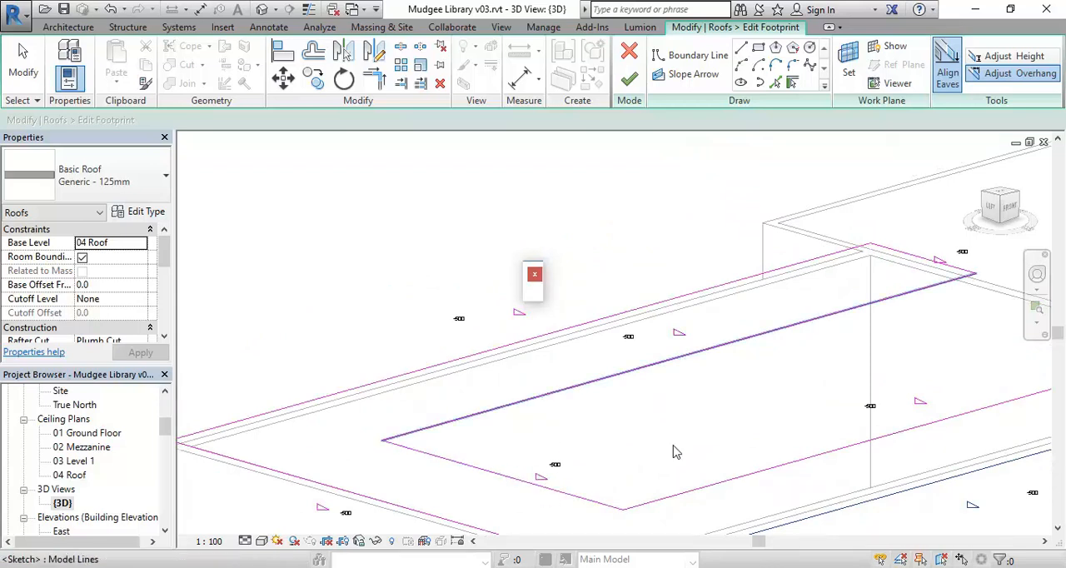
middle_click_drag(501, 436, 439, 403)
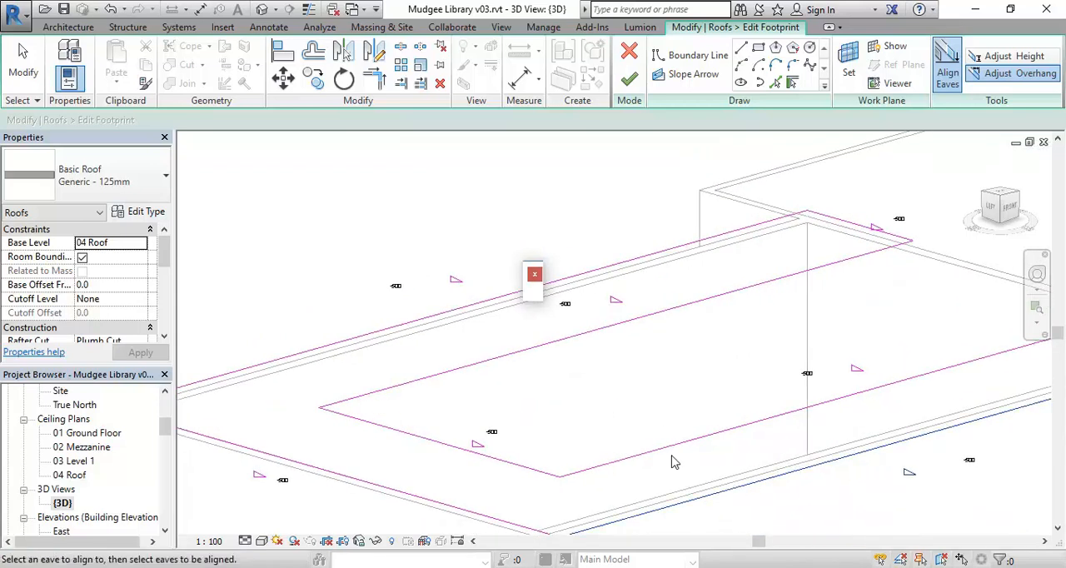
middle_click_drag(380, 382, 485, 389)
mouse_move(674, 400)
middle_mouse_down()
mouse_move(419, 409)
mouse_move(495, 398)
mouse_move(478, 393)
middle_mouse_up()
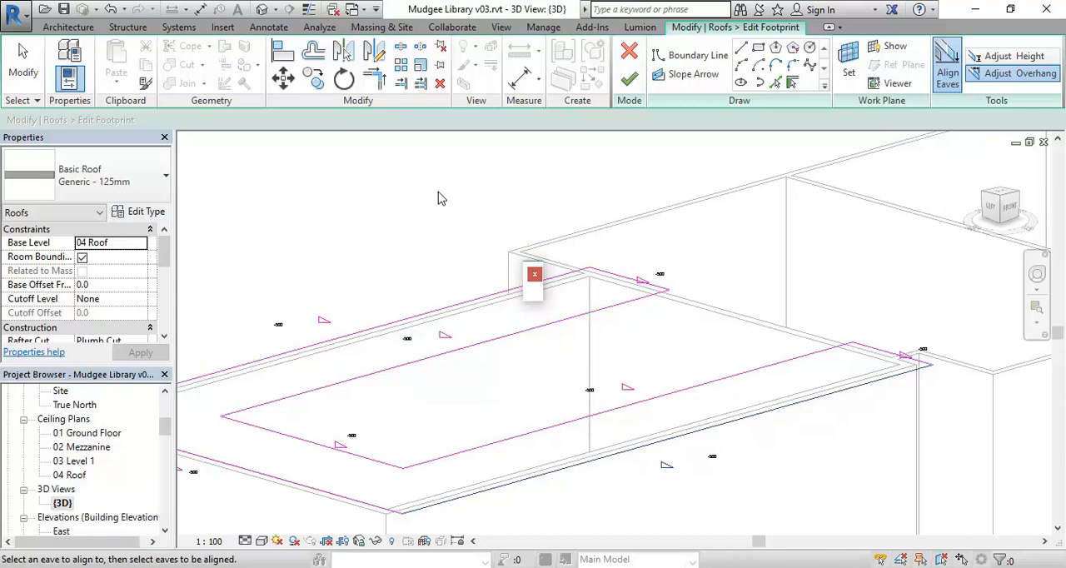
left_click(629, 78)
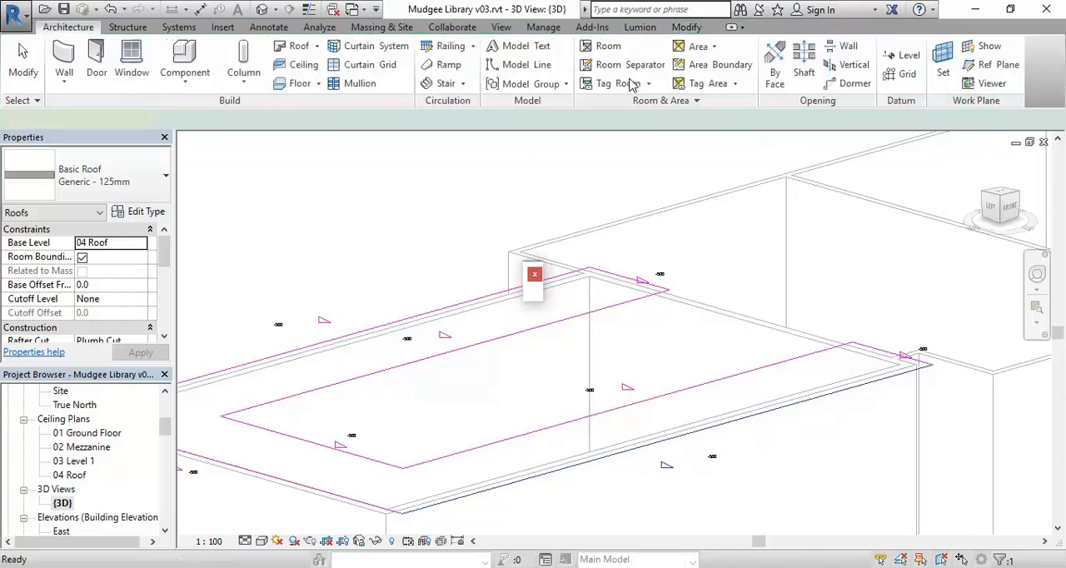
Examine the realigned auditorium roof in 3D, checking its inner and outer eaves and the open wing ends
middle_click_drag(462, 441, 620, 392)
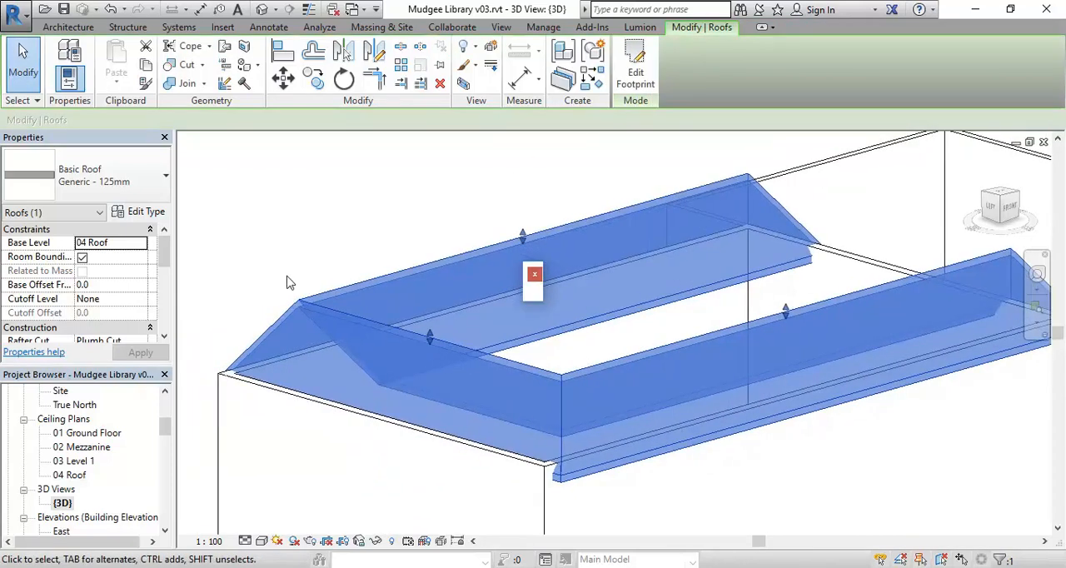
left_click(633, 509)
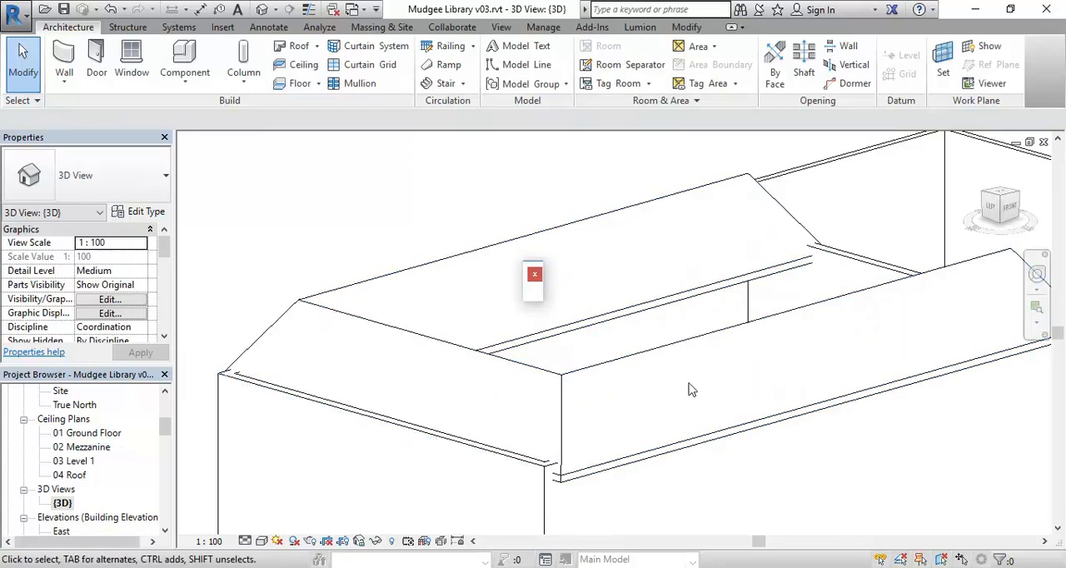
scroll(687, 387, "down", 2)
middle_click_drag(687, 387, 631, 409)
left_click(619, 382)
scroll(555, 414, "up", 3)
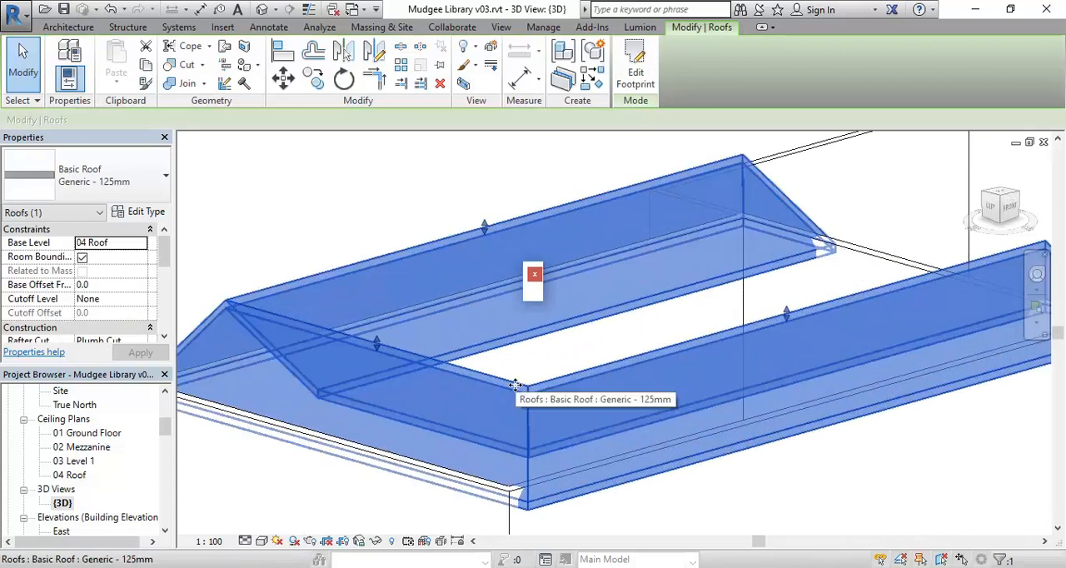
scroll(516, 384, "down", 3)
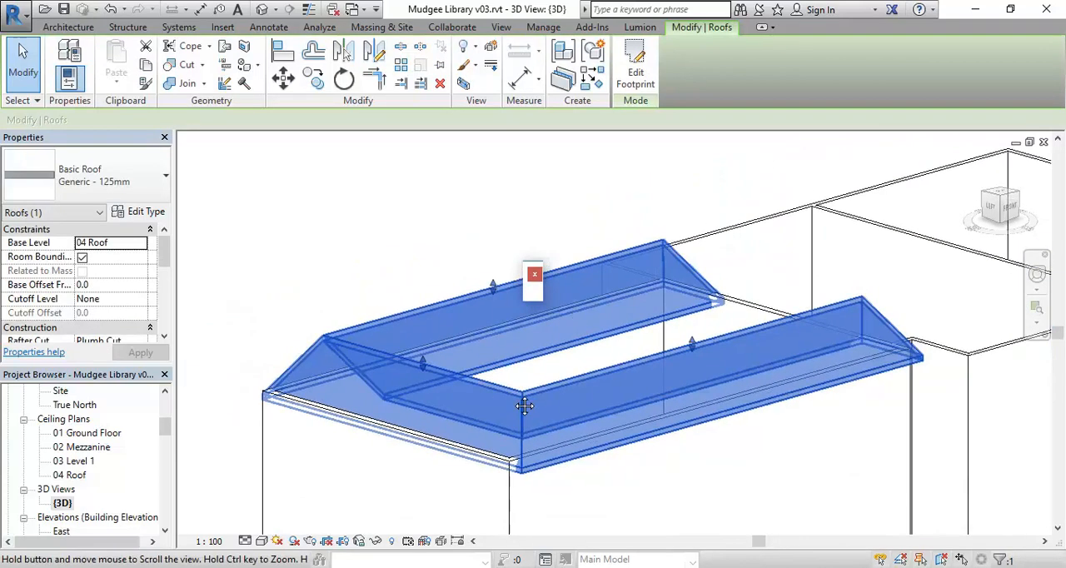
left_click(561, 376)
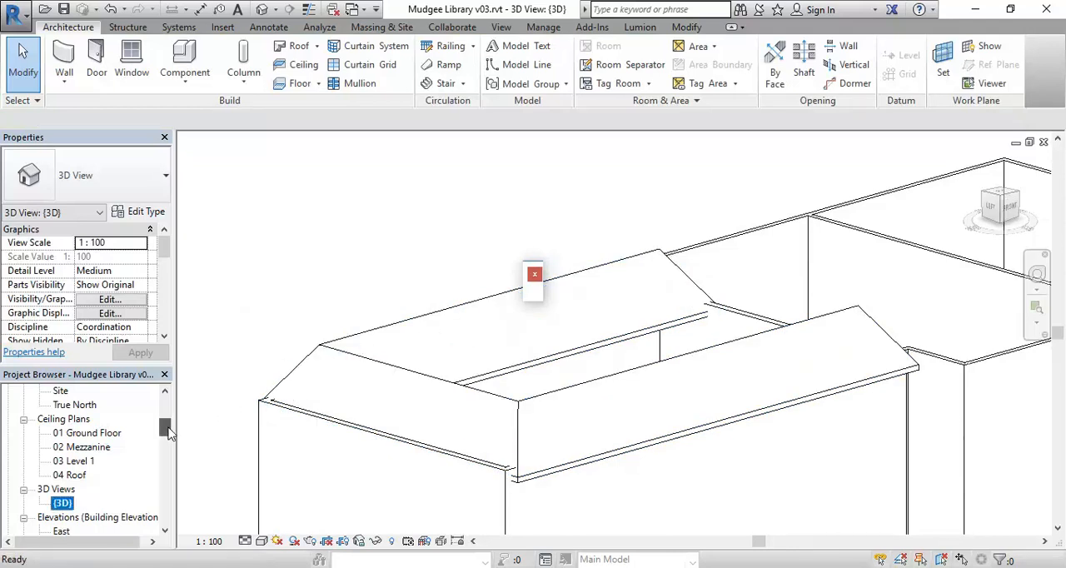
Open the 04 Roof floor plan and start a new roof by footprint using Pick Lines with slope defined
scroll(75, 491, "up", 3)
double_click(69, 491)
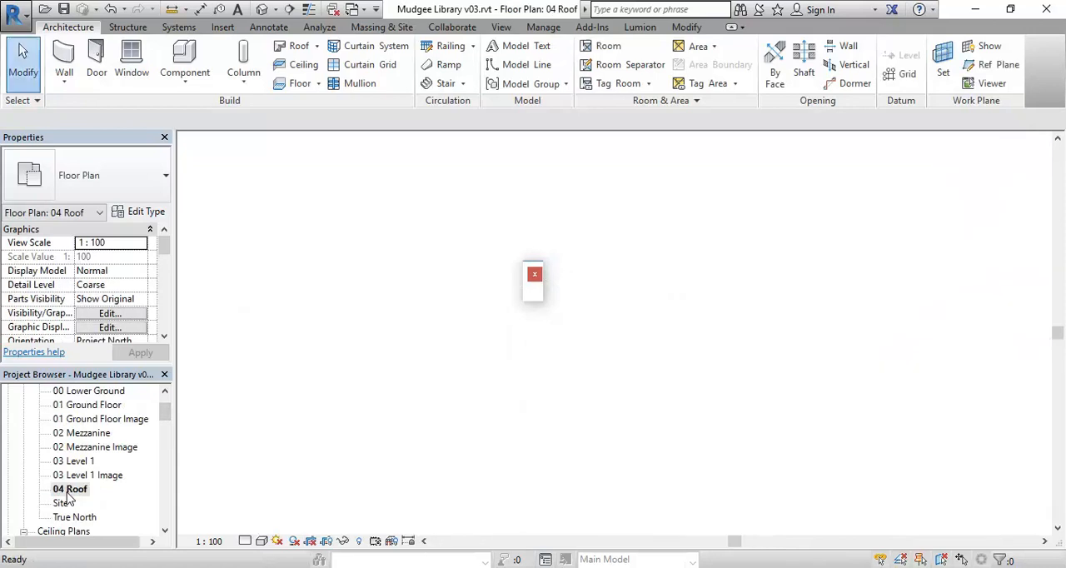
scroll(496, 347, "up", 2)
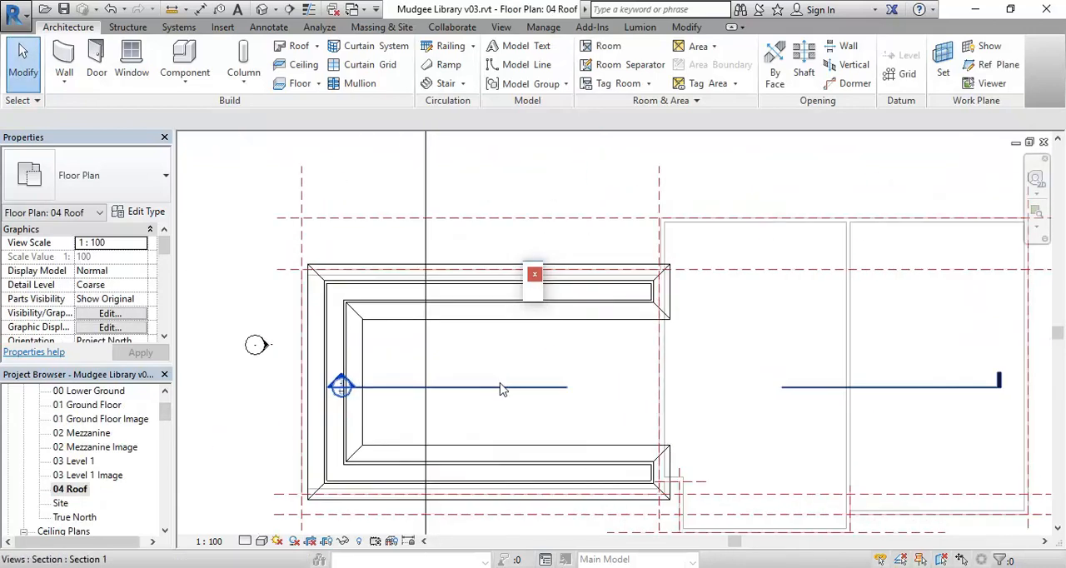
middle_click_drag(501, 390, 471, 390)
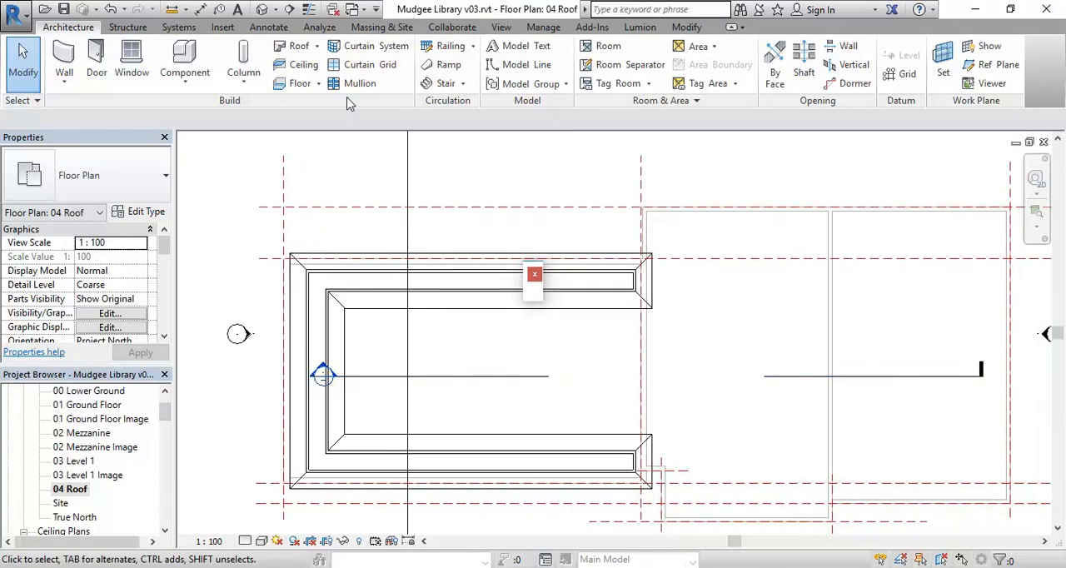
left_click(298, 46)
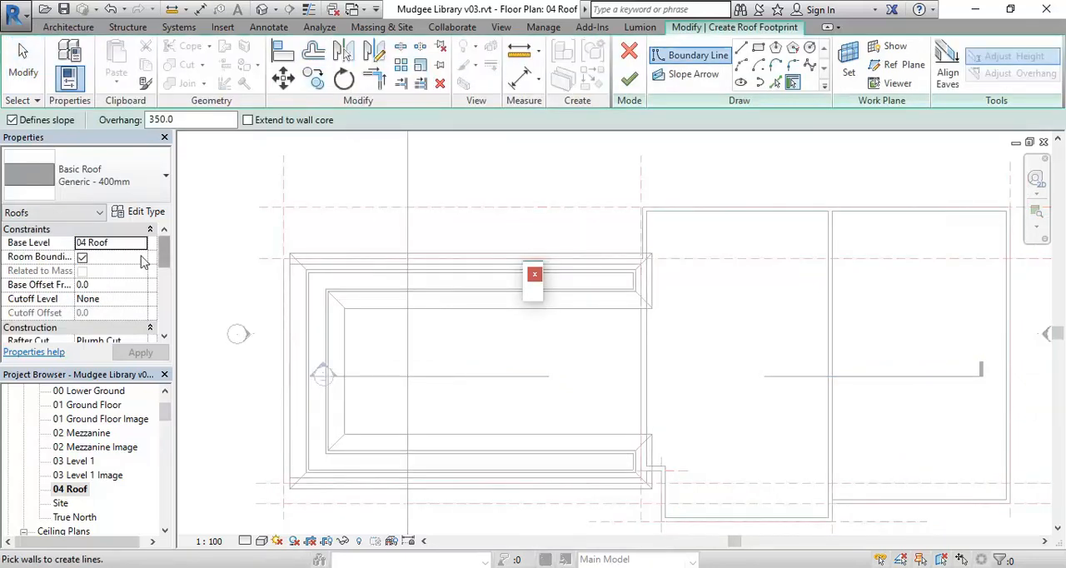
left_click(775, 83)
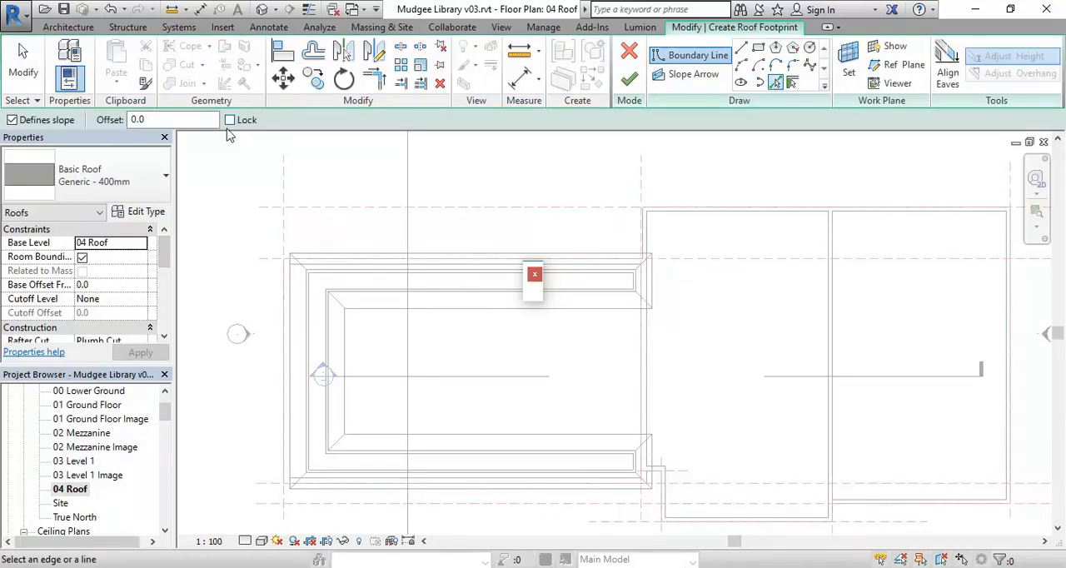
mouse_move(164, 256)
left_mouse_down()
mouse_move(164, 329)
mouse_move(164, 246)
left_mouse_up()
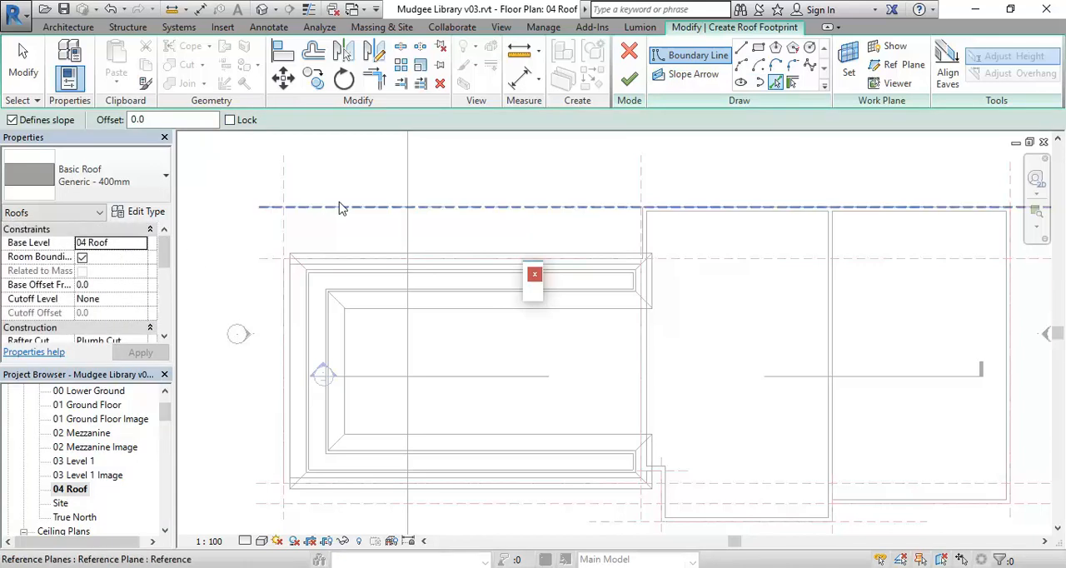
Add boundary lines along the U-shaped roof's inner north, west and south eave edges
middle_click_drag(379, 339, 380, 329)
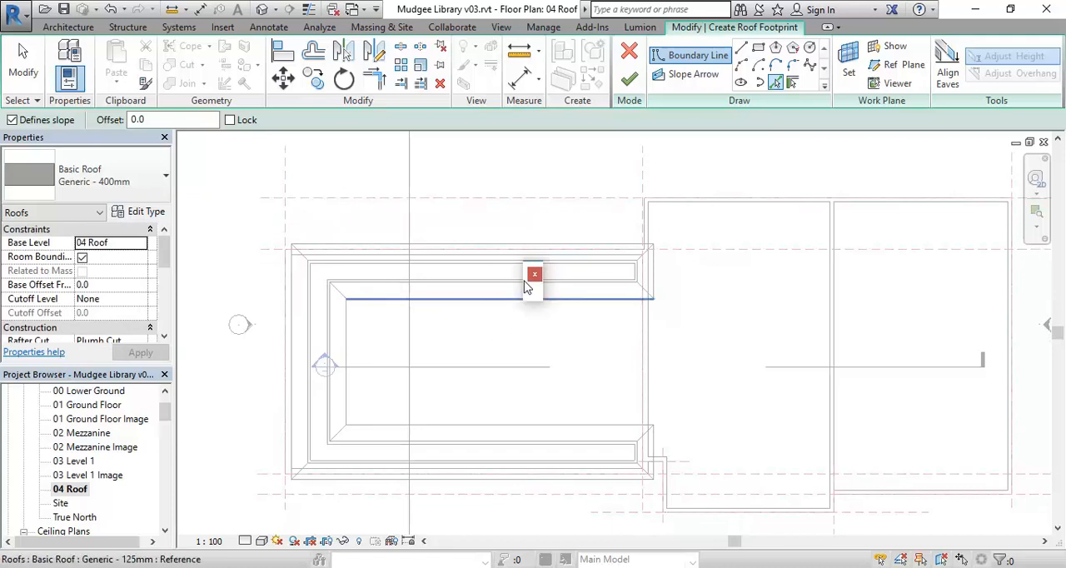
left_click(455, 309)
mouse_move(452, 347)
middle_mouse_down()
mouse_move(405, 407)
mouse_move(435, 369)
middle_mouse_up()
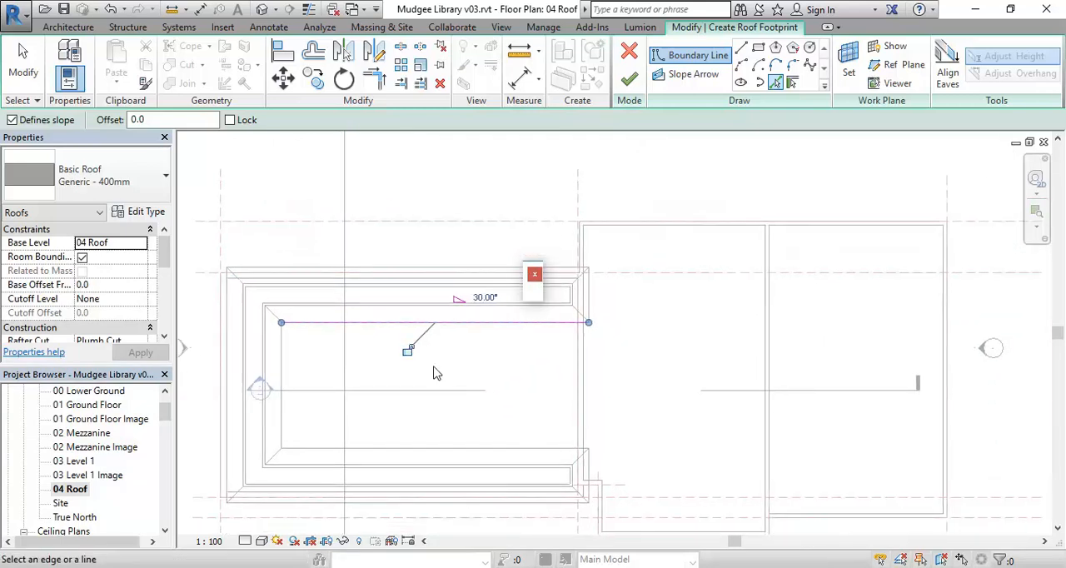
left_click(284, 361)
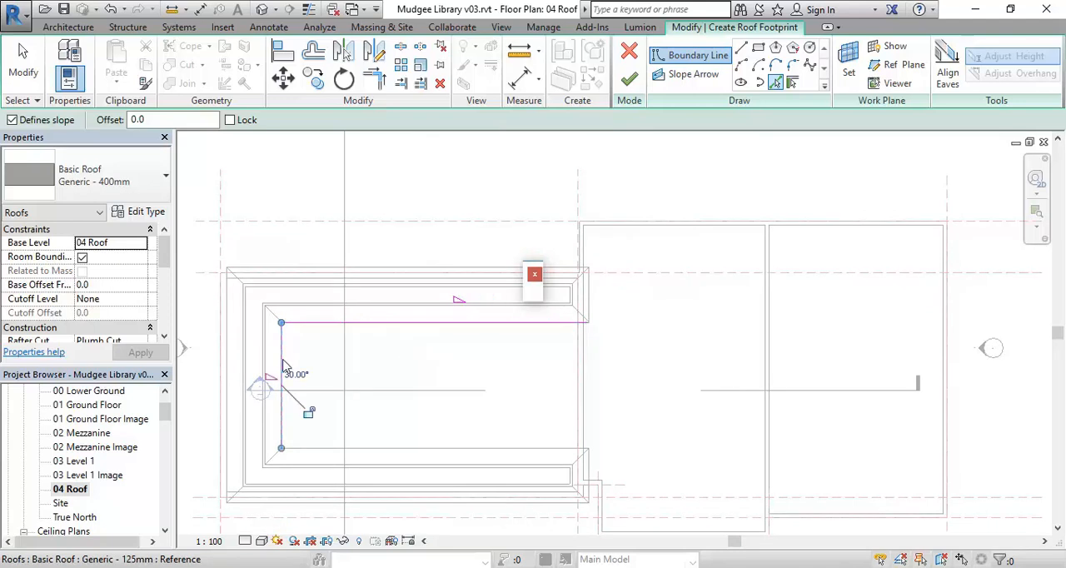
left_click(322, 450)
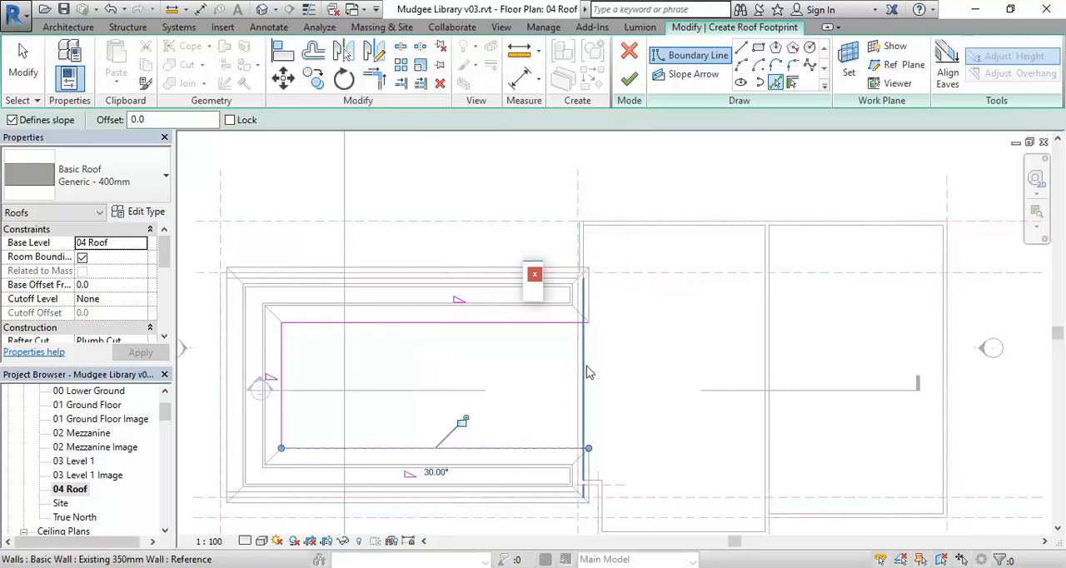
Add the east boundary line by picking the existing 350mm wall with a 350 mm overhang
middle_click_drag(596, 377, 450, 362)
scroll(448, 361, "up", 3)
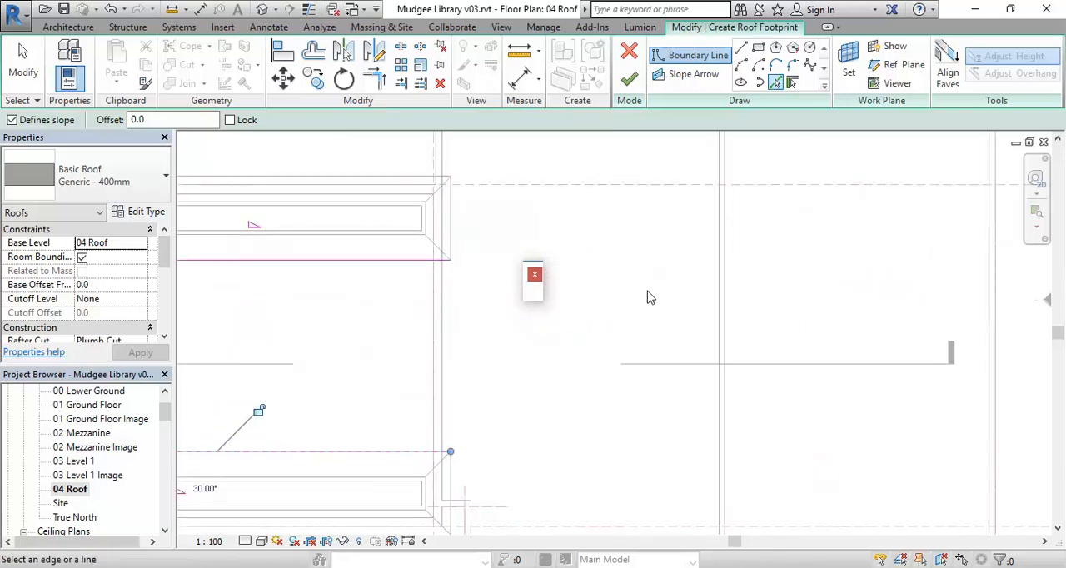
left_click(792, 84)
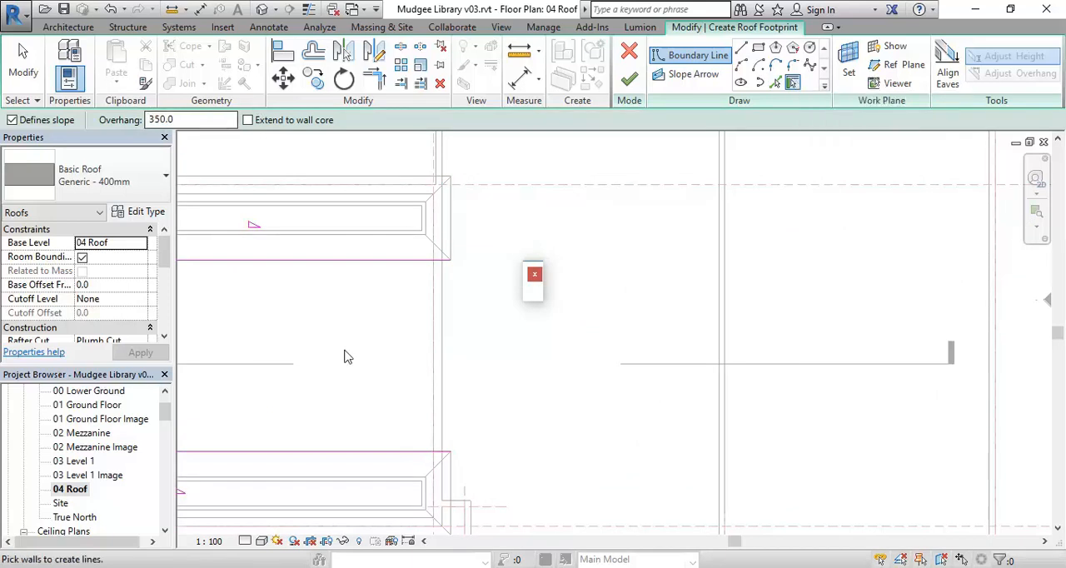
left_click(449, 371)
scroll(362, 361, "down", 3)
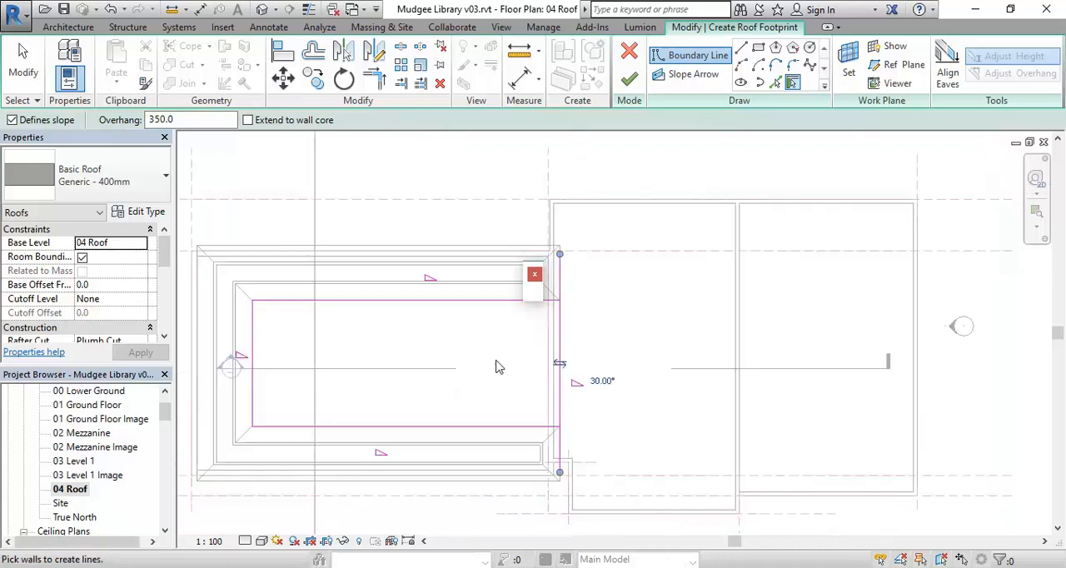
Trim the east boundary line to the north and south lines to close the rectangular footprint
left_click(374, 79)
left_click(479, 321)
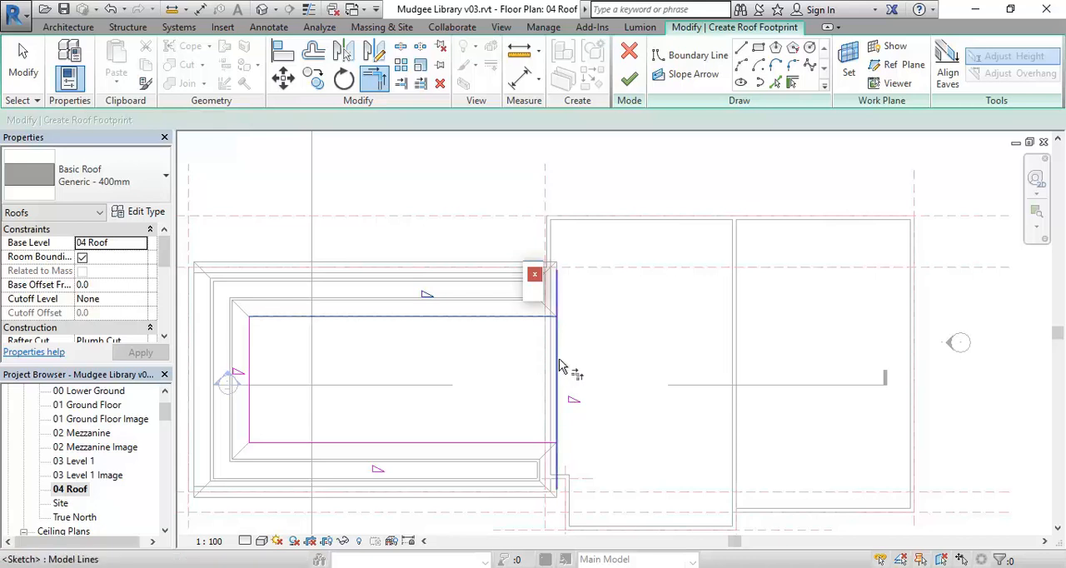
left_click(558, 369)
left_click(519, 442)
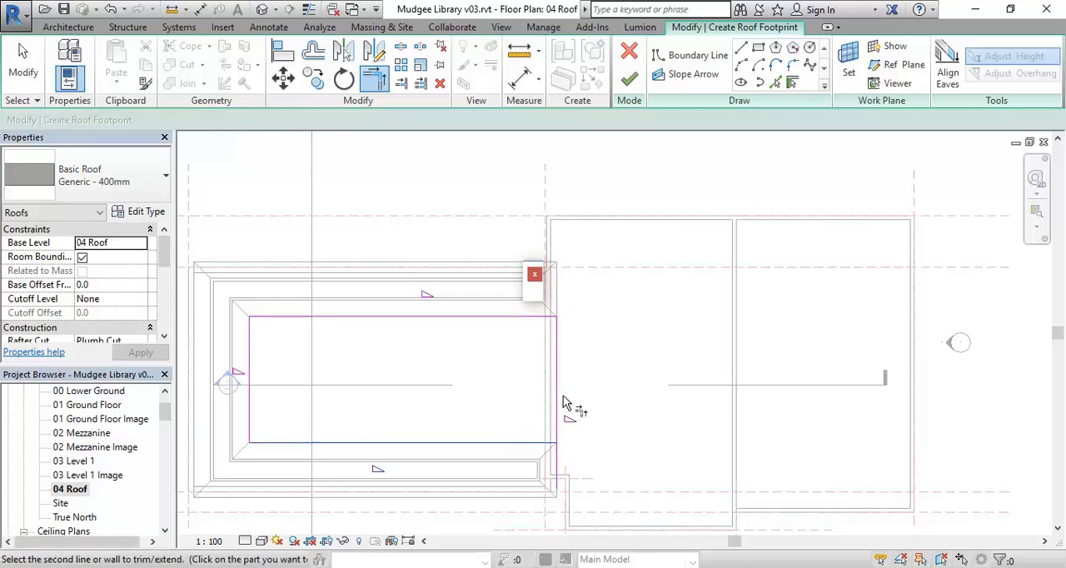
left_click(558, 402)
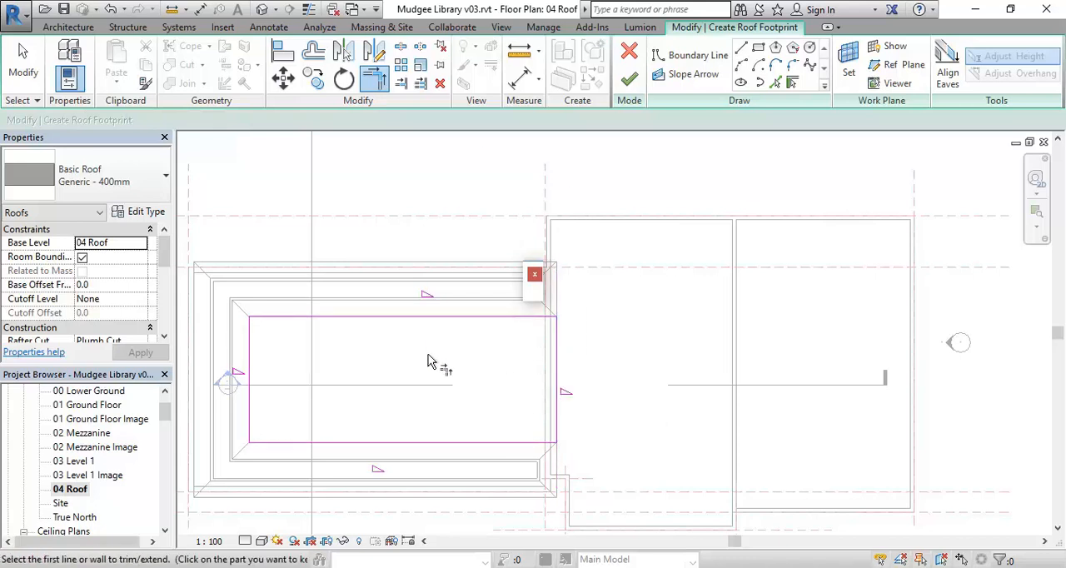
right_click(394, 257)
left_click(424, 268)
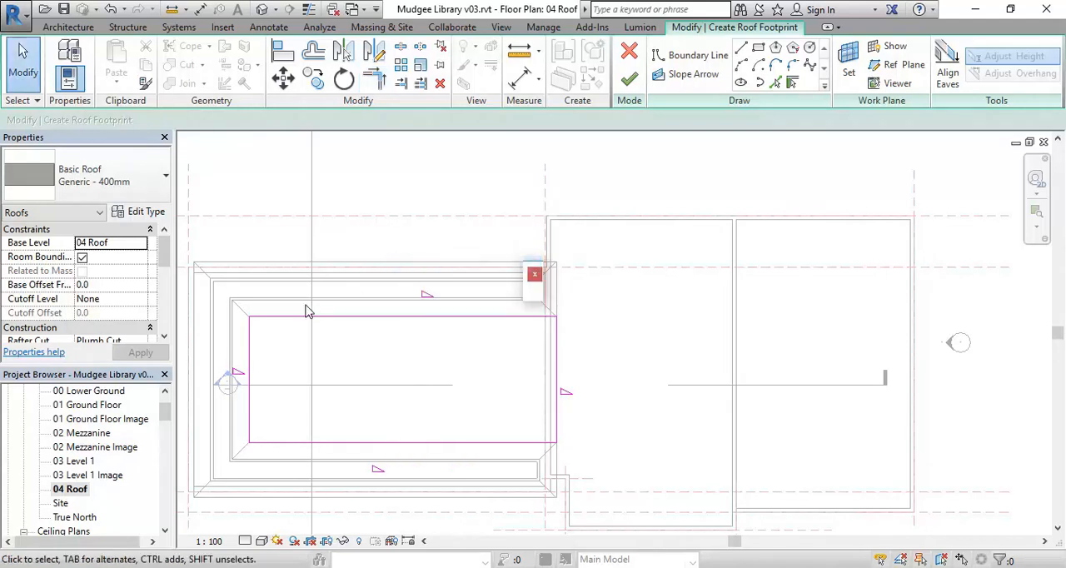
right_click(306, 305)
left_click(329, 317)
Set the new roof's slope to 55°
scroll(267, 400, "down", 1)
middle_click_drag(268, 401, 362, 389)
scroll(293, 373, "up", 2)
middle_click_drag(290, 378, 248, 405)
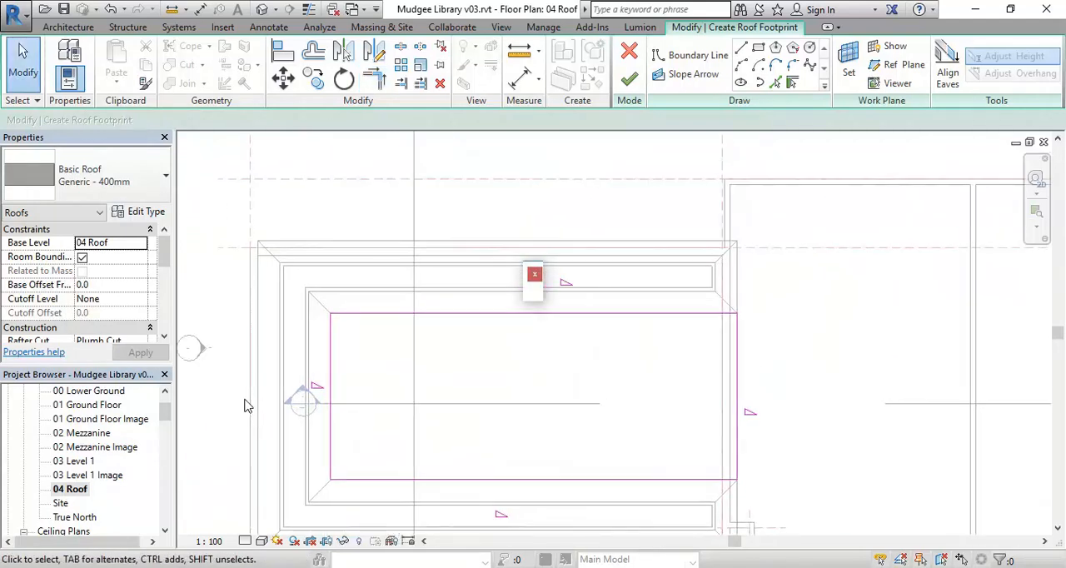
scroll(246, 406, "down", 2)
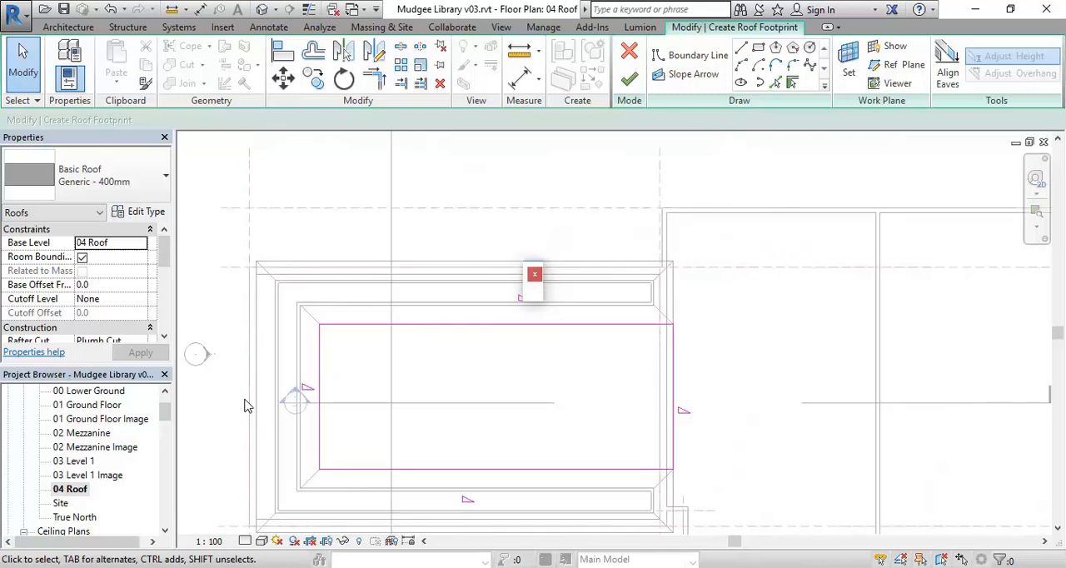
left_click_drag(165, 251, 165, 277)
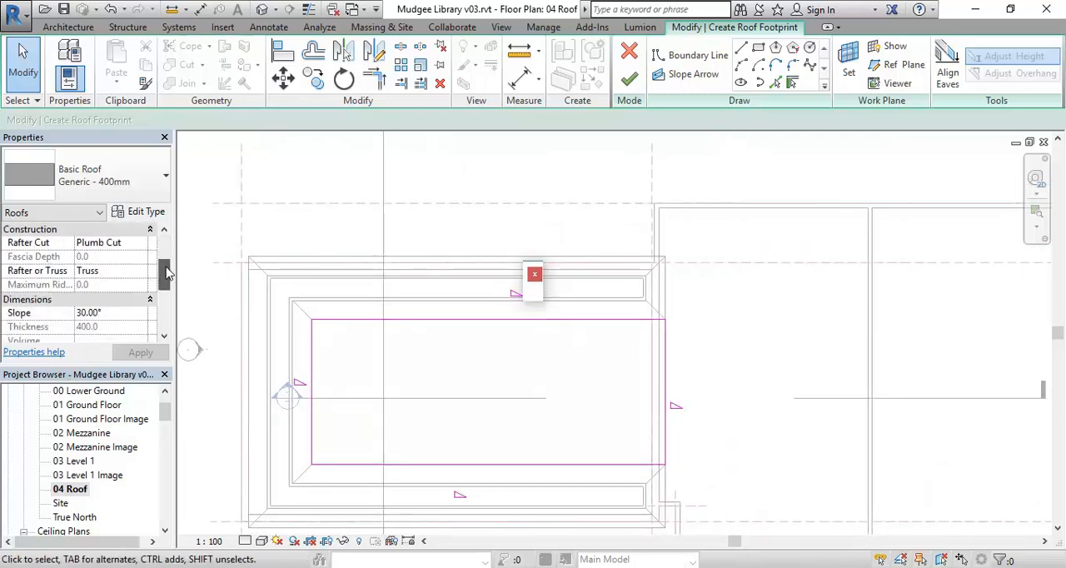
left_click(126, 313)
type("55")
key("Return")
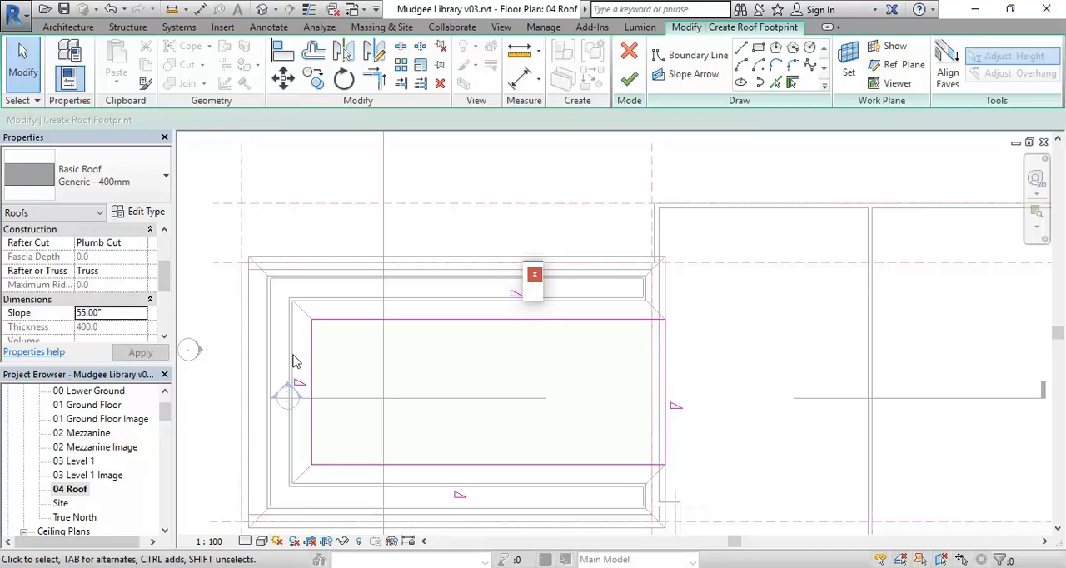
Turn off Defines Slope for the west boundary line and finish the roof footprint
scroll(380, 322, "up", 2)
right_click(422, 322)
middle_click_drag(422, 322, 395, 335)
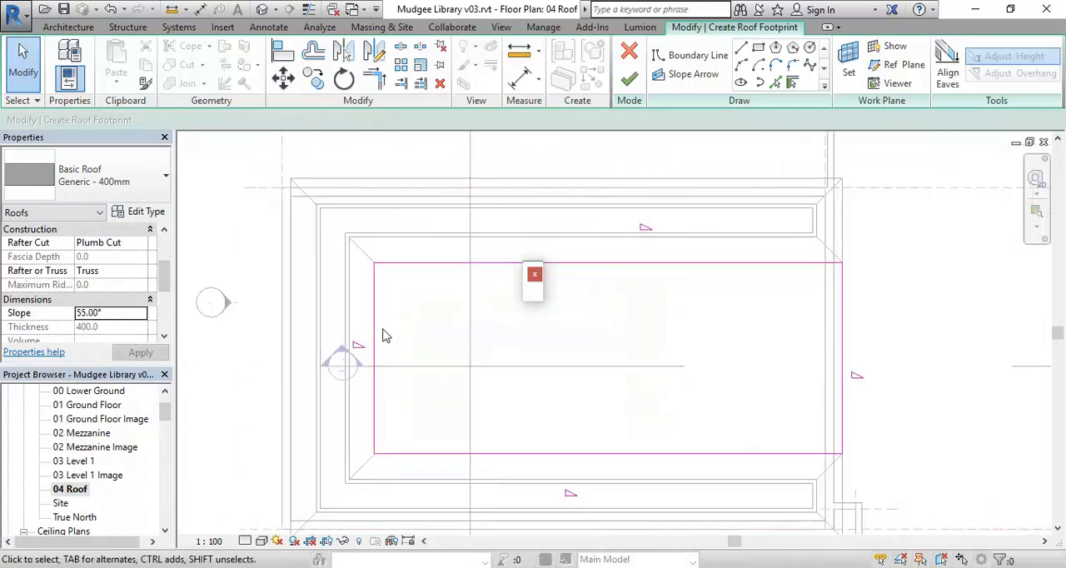
left_click(374, 357)
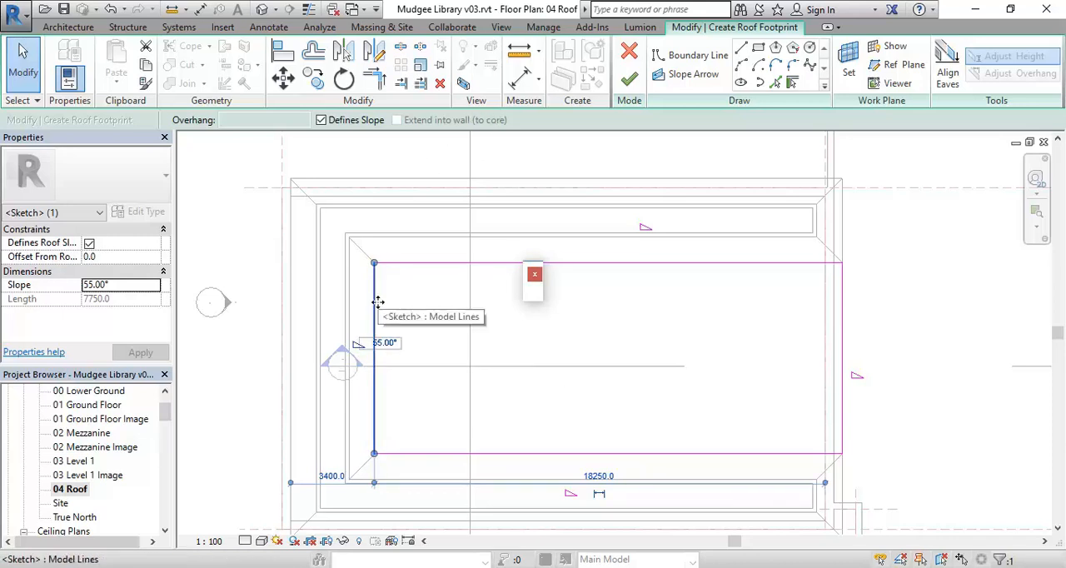
left_click(321, 120)
middle_click_drag(381, 320, 390, 310)
left_click(419, 402)
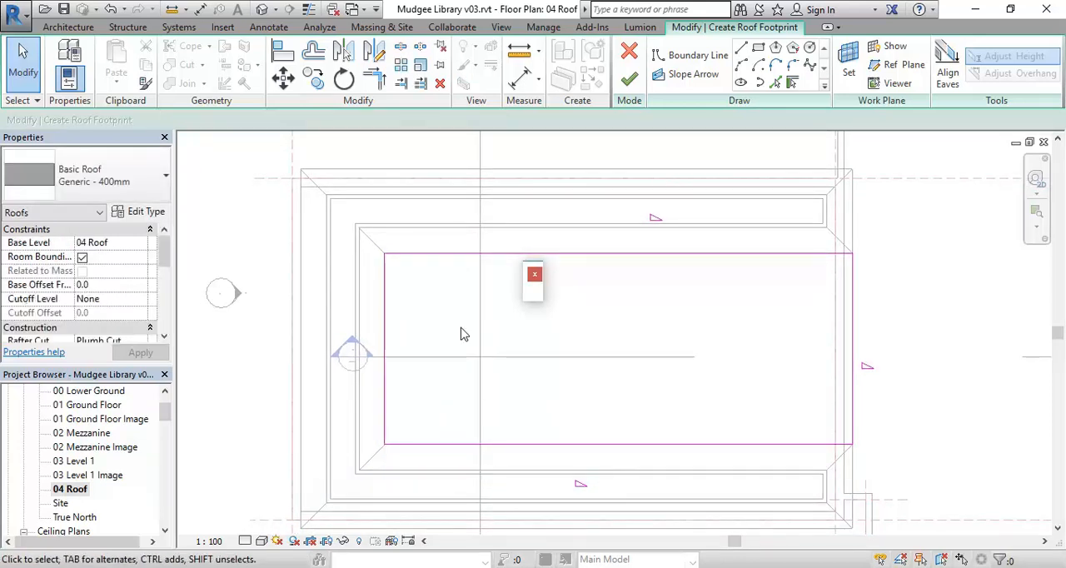
middle_click_drag(642, 312, 555, 341)
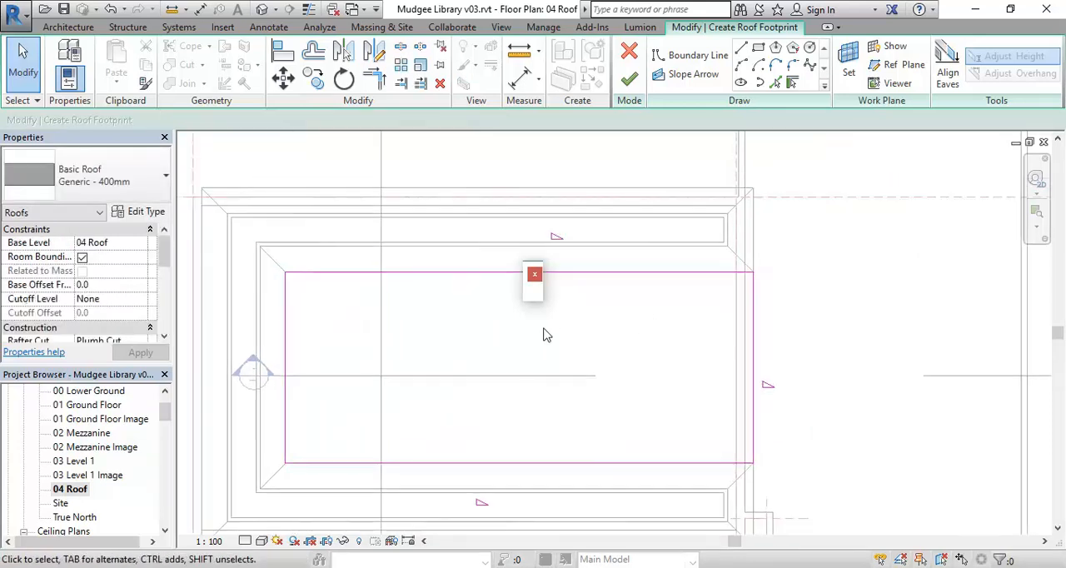
left_click(630, 78)
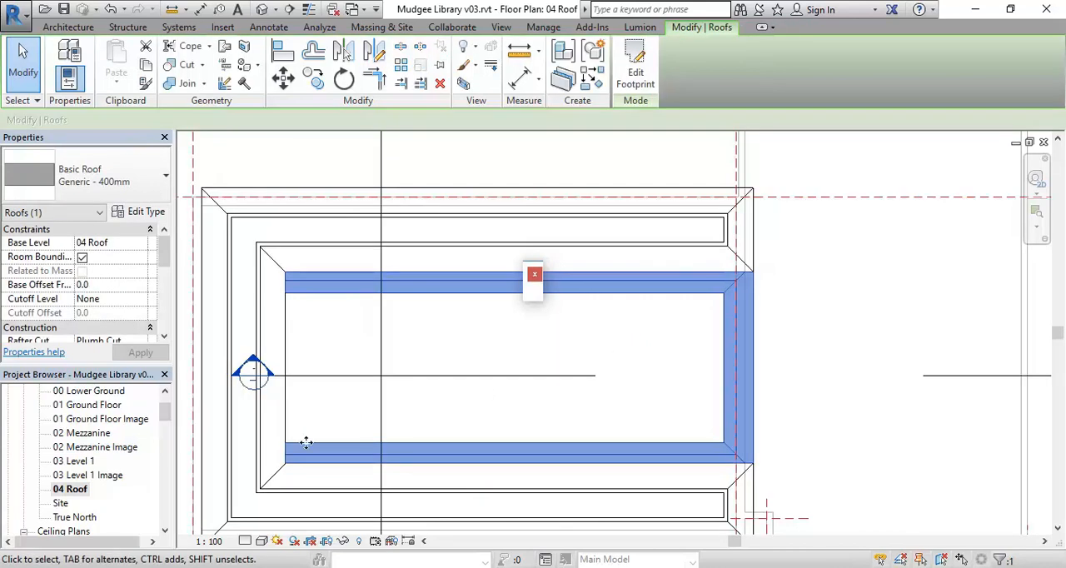
Examine the new central roof in 3D, checking its east eave and how it meets the surrounding U-shaped roof
left_click(261, 10)
middle_click_drag(375, 330, 423, 363, "shift")
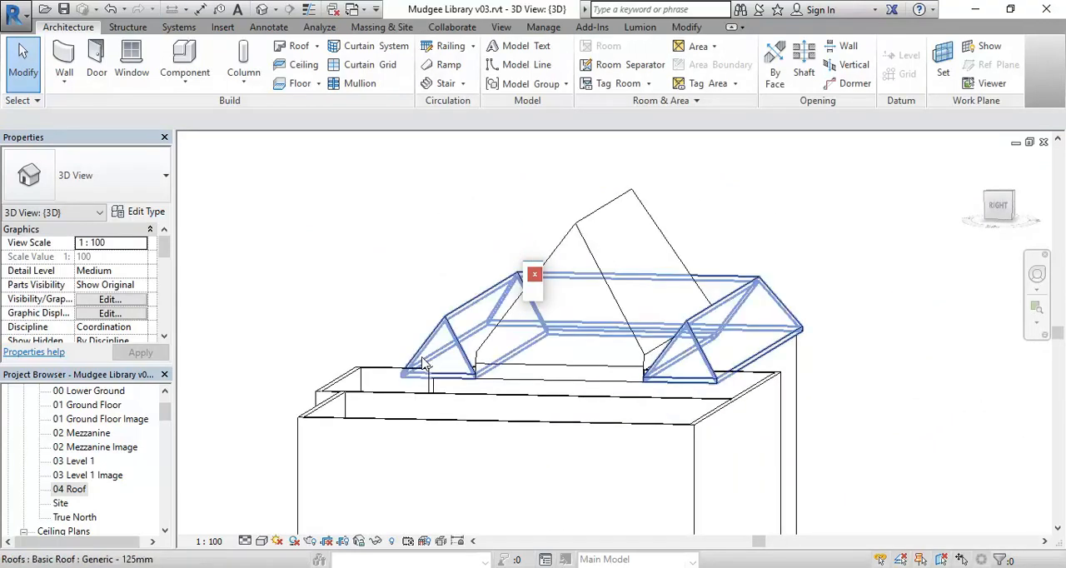
middle_click_drag(423, 363, 382, 394, "shift")
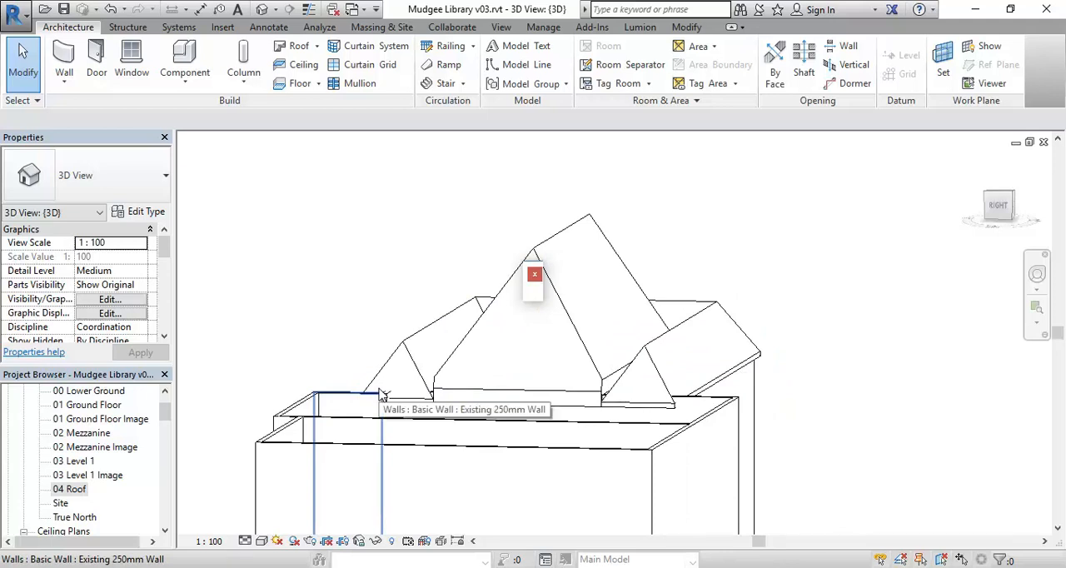
scroll(373, 334, "down", 1)
middle_click_drag(352, 404, 563, 412)
middle_click_drag(466, 392, 645, 394)
middle_click_drag(342, 393, 453, 428, "shift")
scroll(505, 419, "up", 3)
scroll(383, 442, "up", 1)
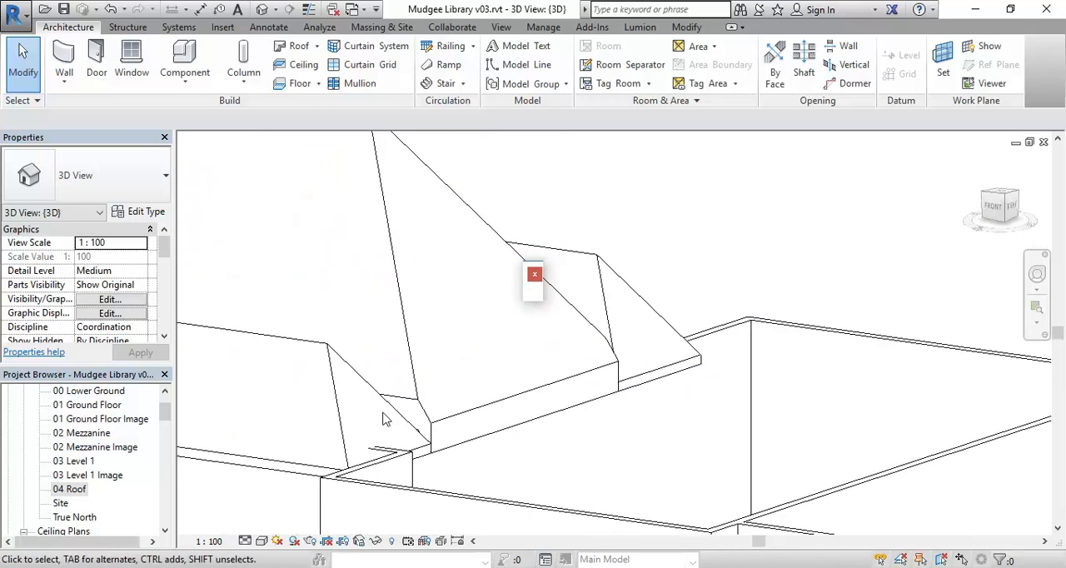
scroll(443, 417, "up", 2)
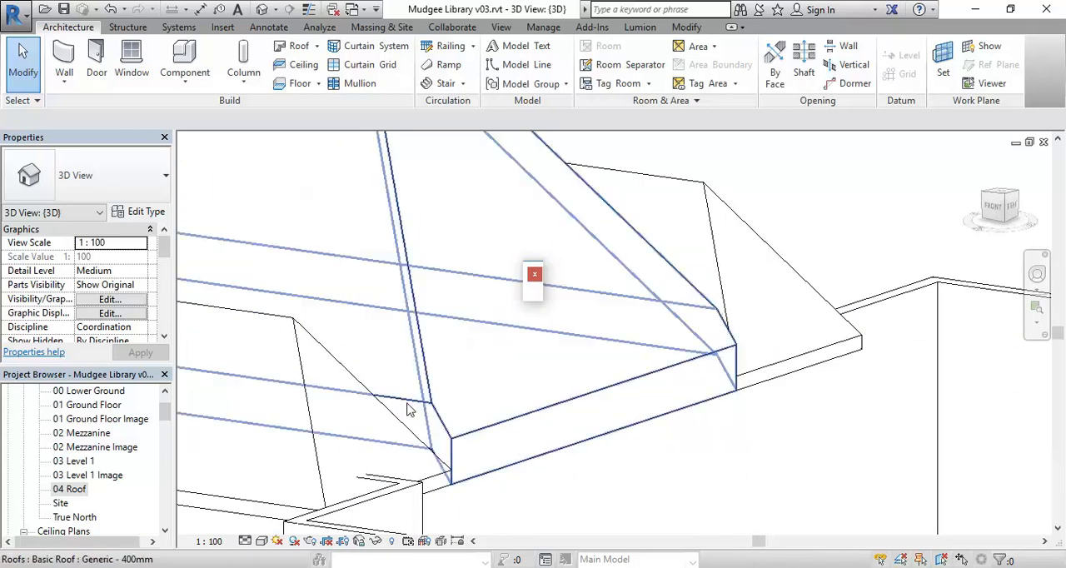
Change the new central roof's type to Basic Roof Generic - 125mm
left_click(474, 435)
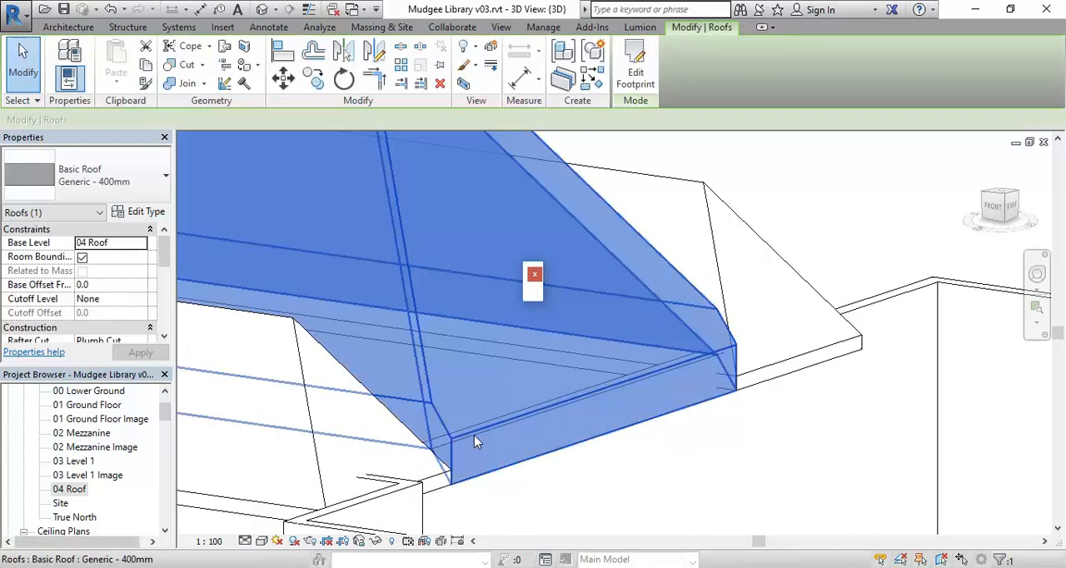
left_click(112, 188)
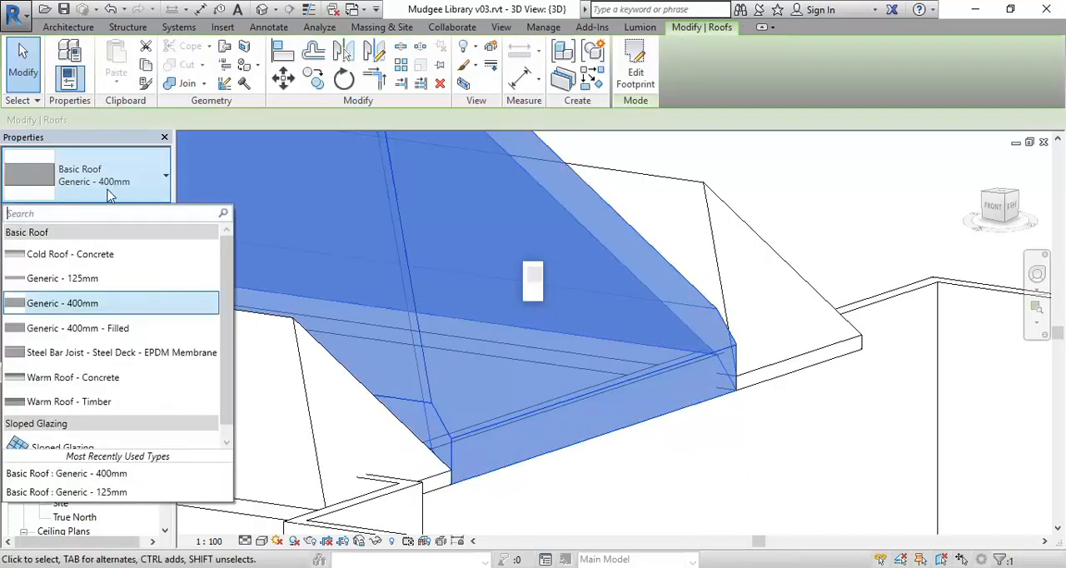
left_click(84, 280)
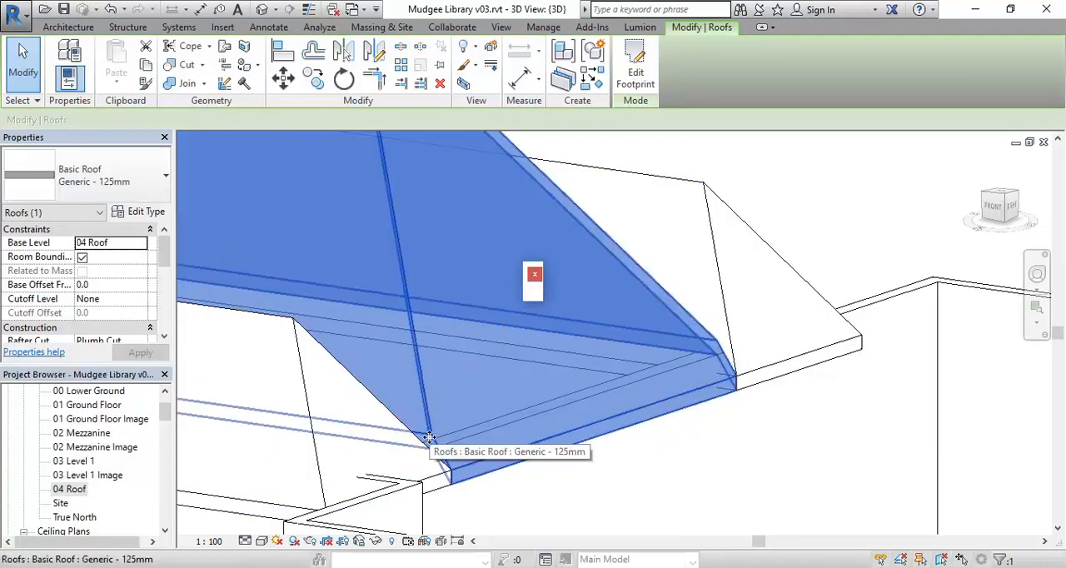
scroll(405, 365, "down", 2)
middle_click_drag(405, 365, 461, 439)
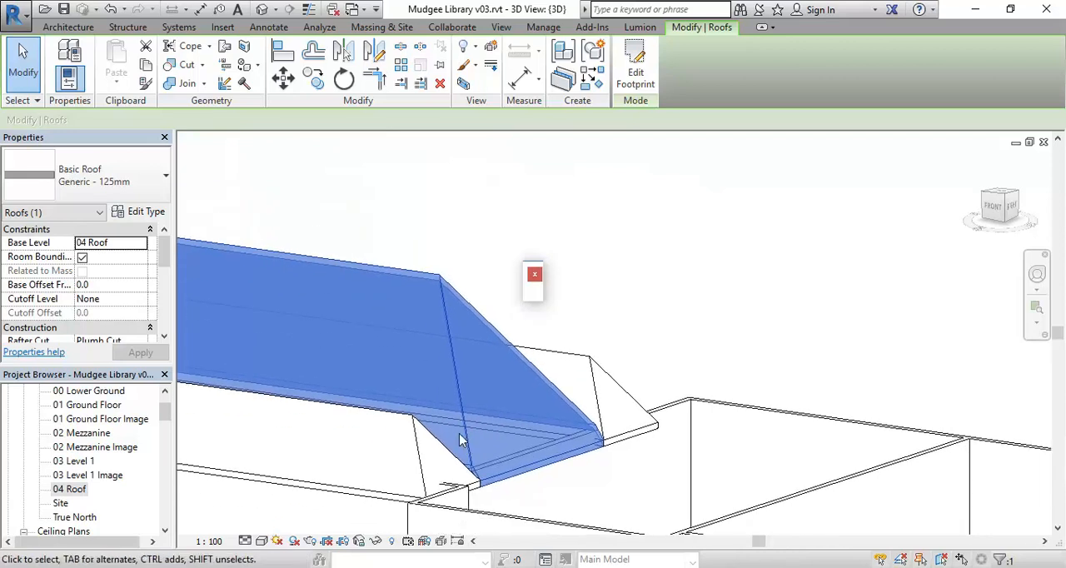
scroll(469, 436, "up", 2)
scroll(467, 475, "down", 1)
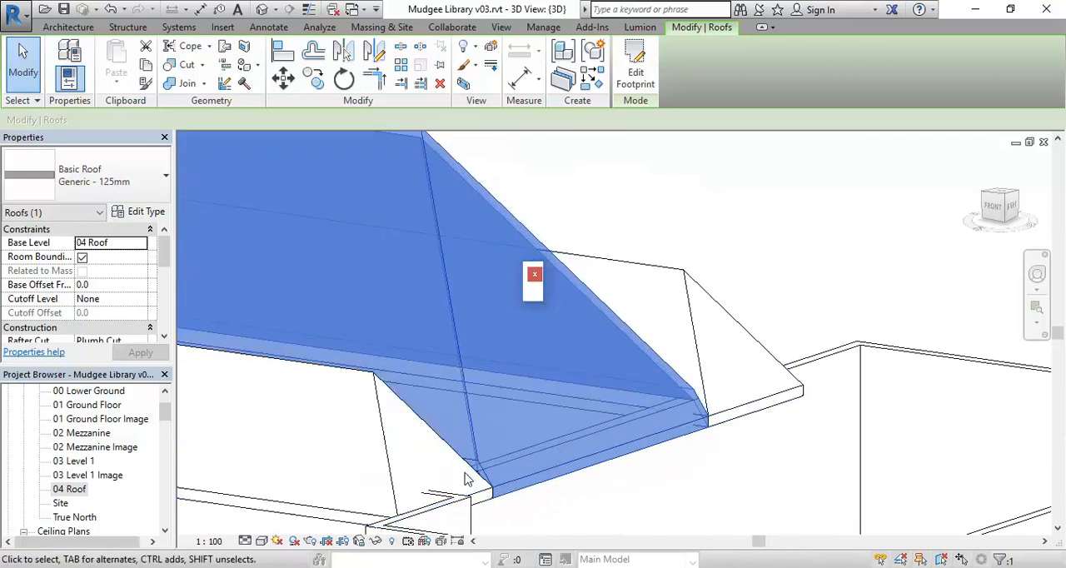
Examine how the central roof's east eave corner meets the surrounding U-shaped roof in 3D
scroll(467, 479, "up", 4)
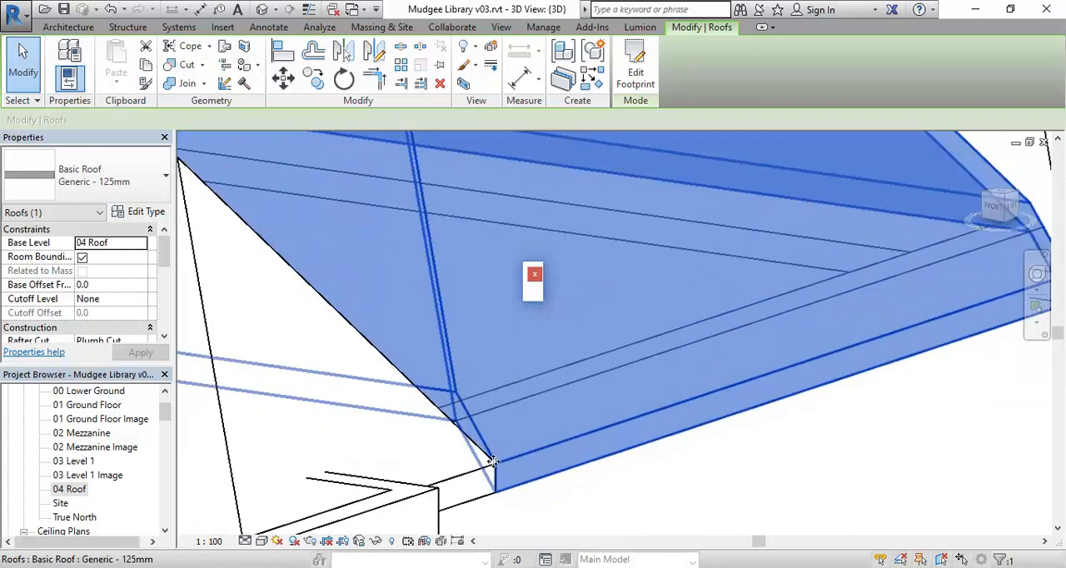
scroll(470, 432, "up", 1)
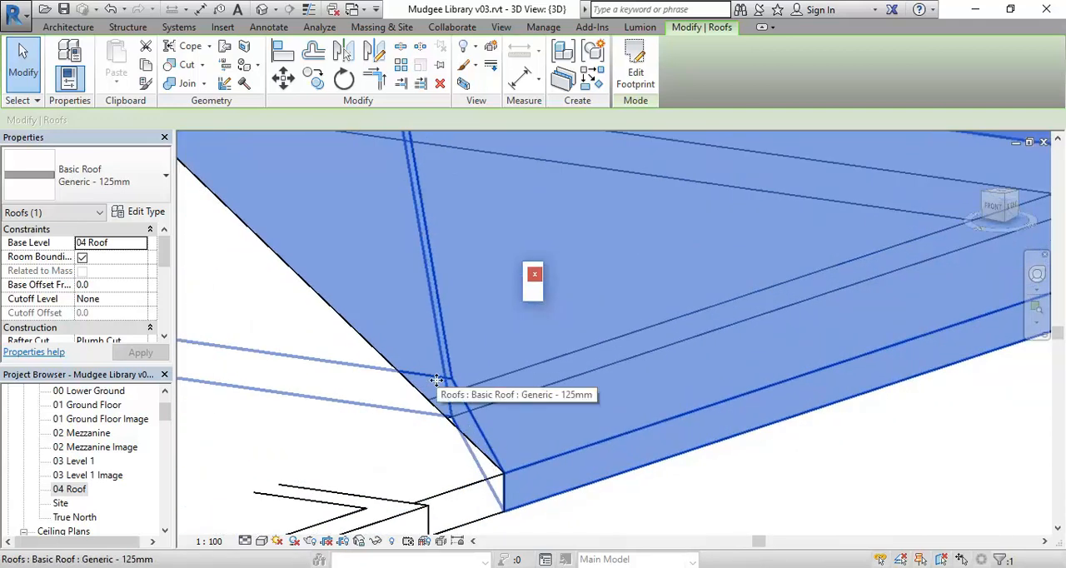
scroll(438, 381, "down", 3)
scroll(441, 416, "up", 2)
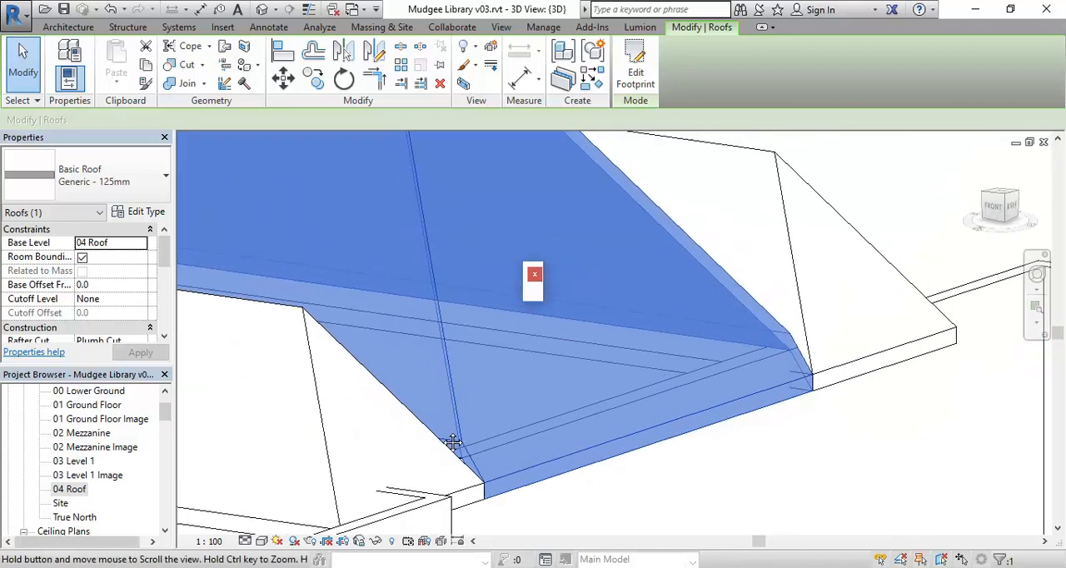
scroll(445, 441, "down", 2)
scroll(447, 449, "up", 1)
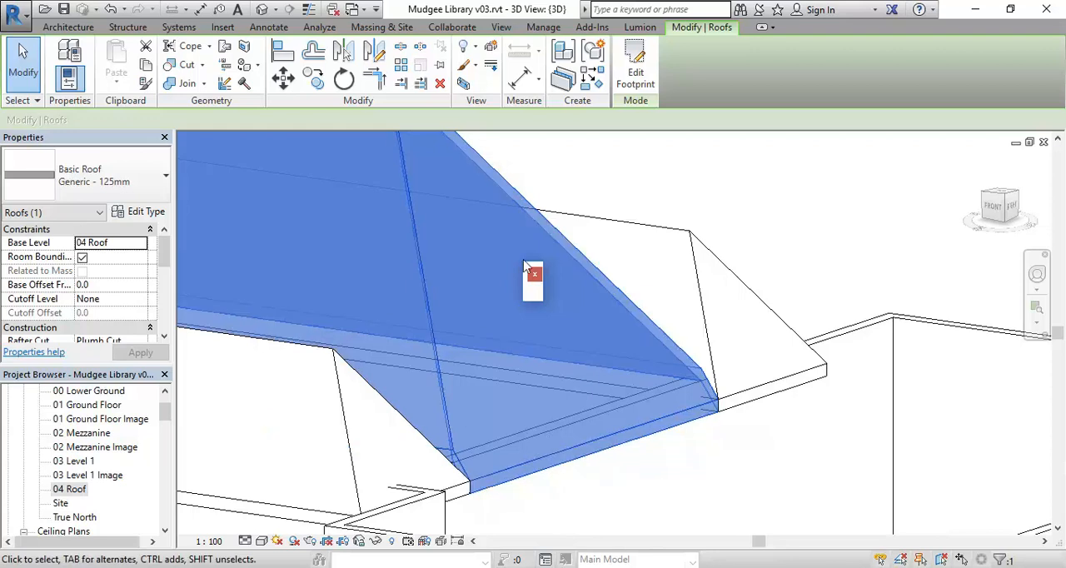
left_click(636, 74)
middle_click_drag(336, 414, 408, 444)
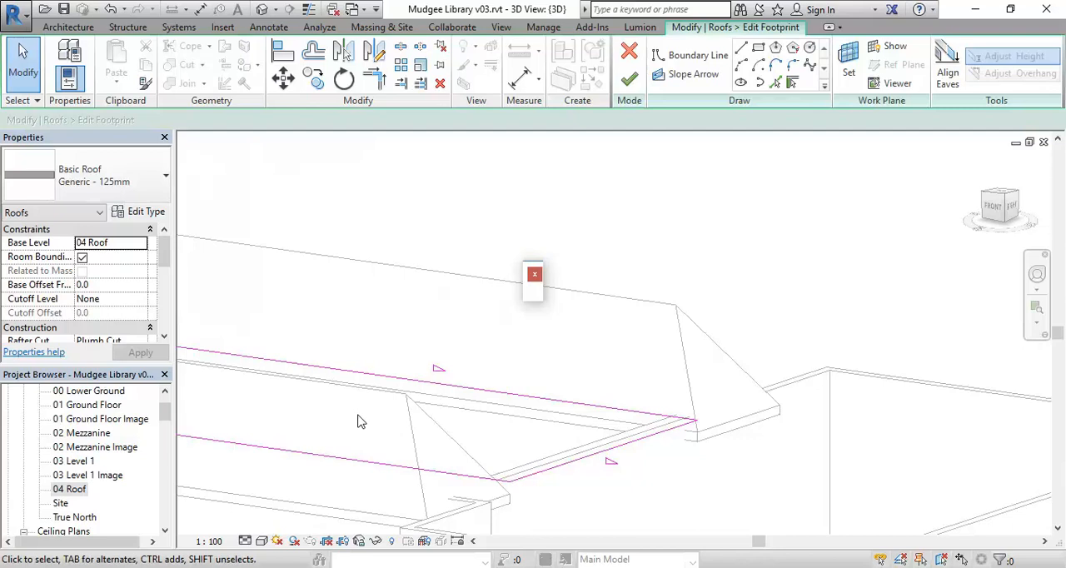
middle_click_drag(358, 421, 420, 450)
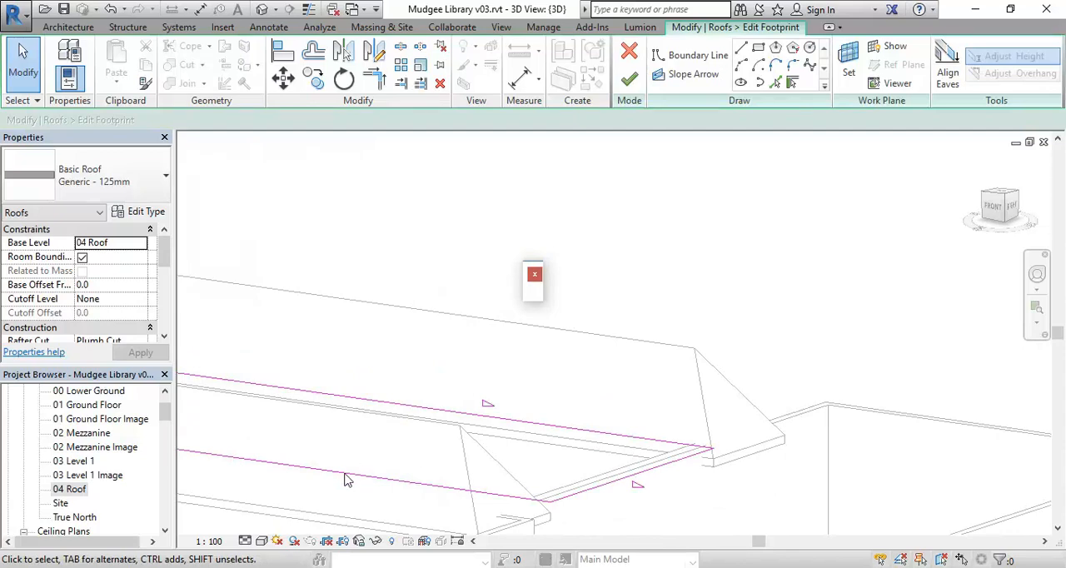
left_click(635, 79)
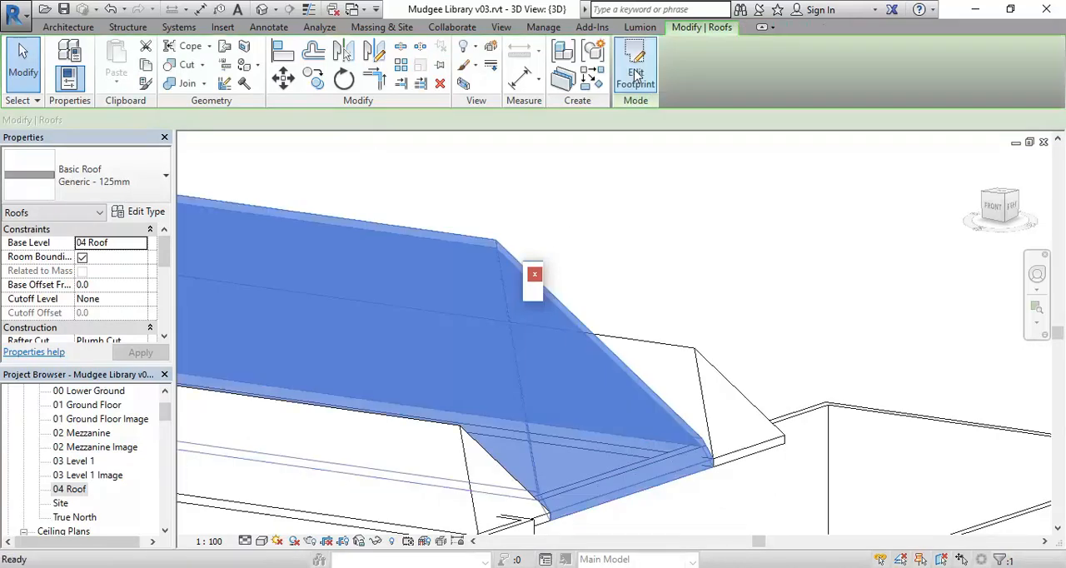
View the whole central roof in 3D and compare its form with the library's street photo and the SIX Maps aerial image
middle_click_drag(420, 303, 444, 330, "shift")
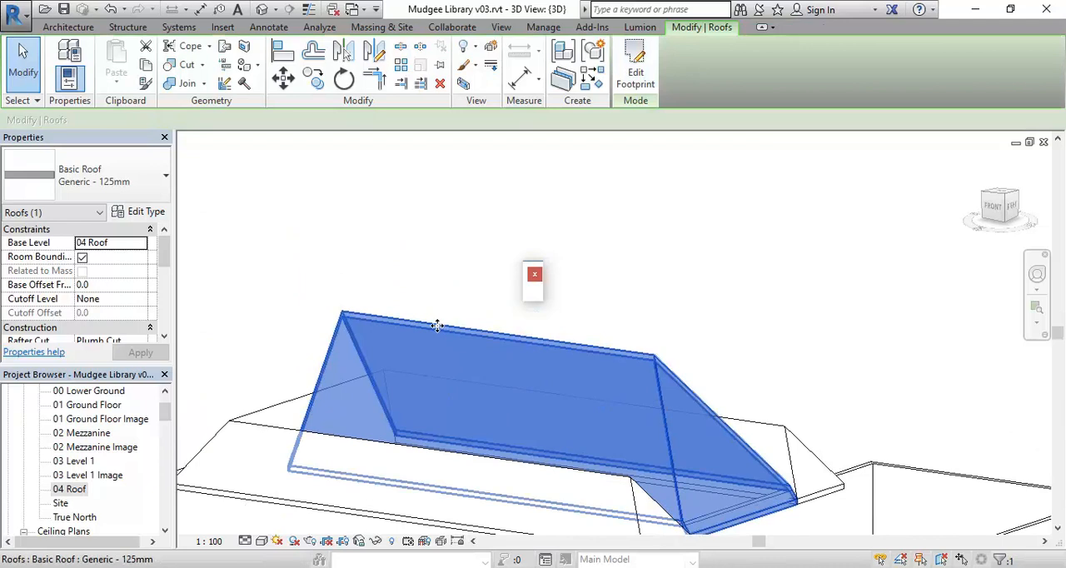
middle_click_drag(436, 325, 435, 363, "shift")
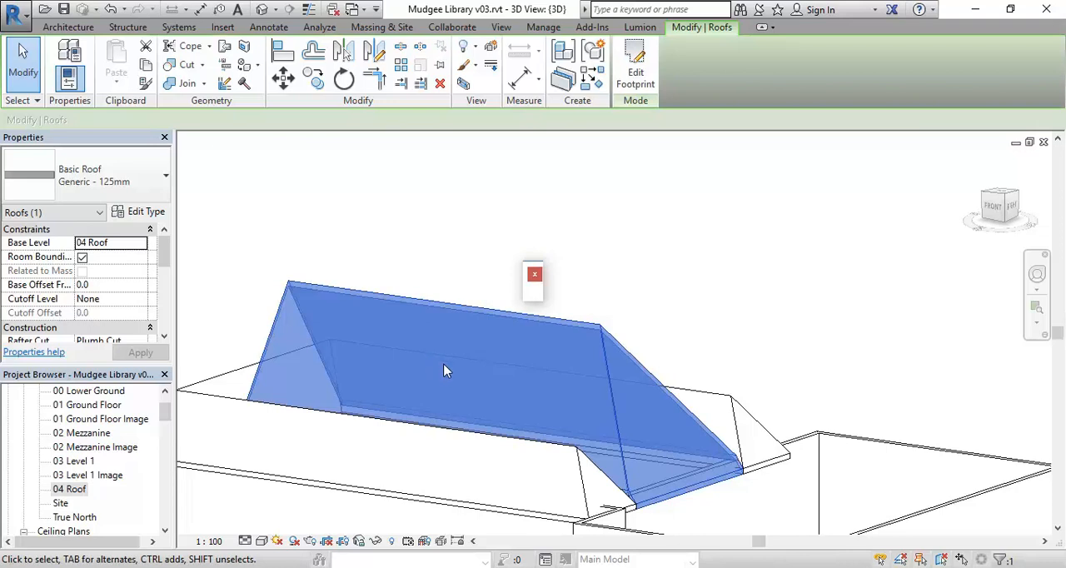
scroll(473, 308, "down", 2)
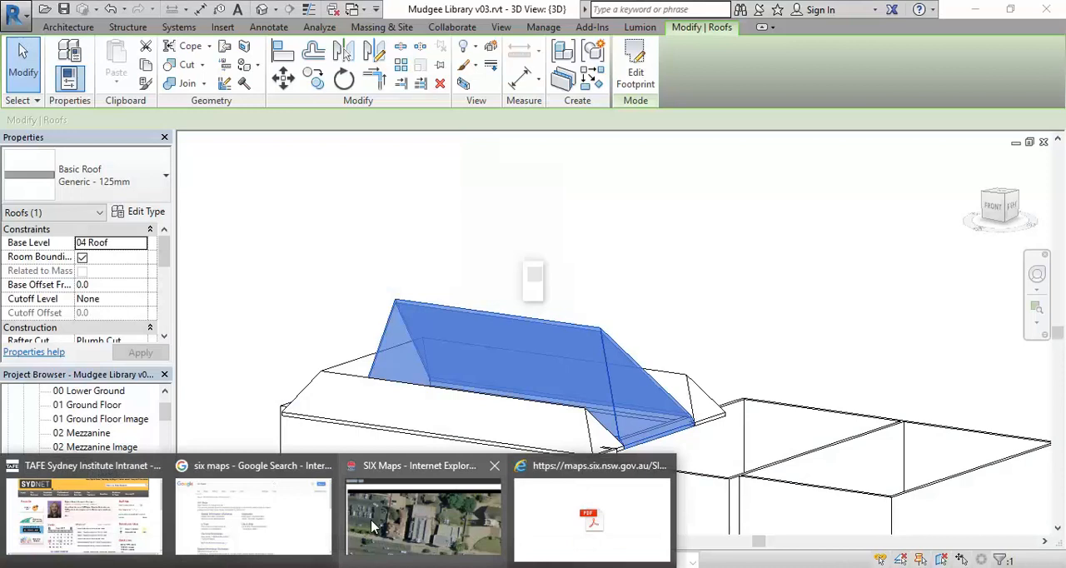
left_click(389, 461)
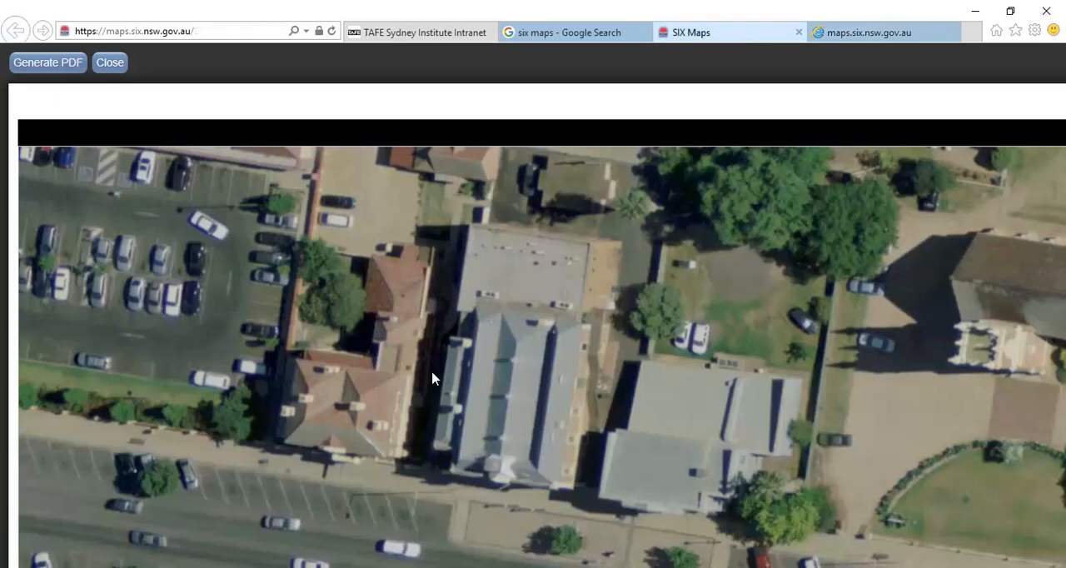
scroll(511, 439, "up", 1)
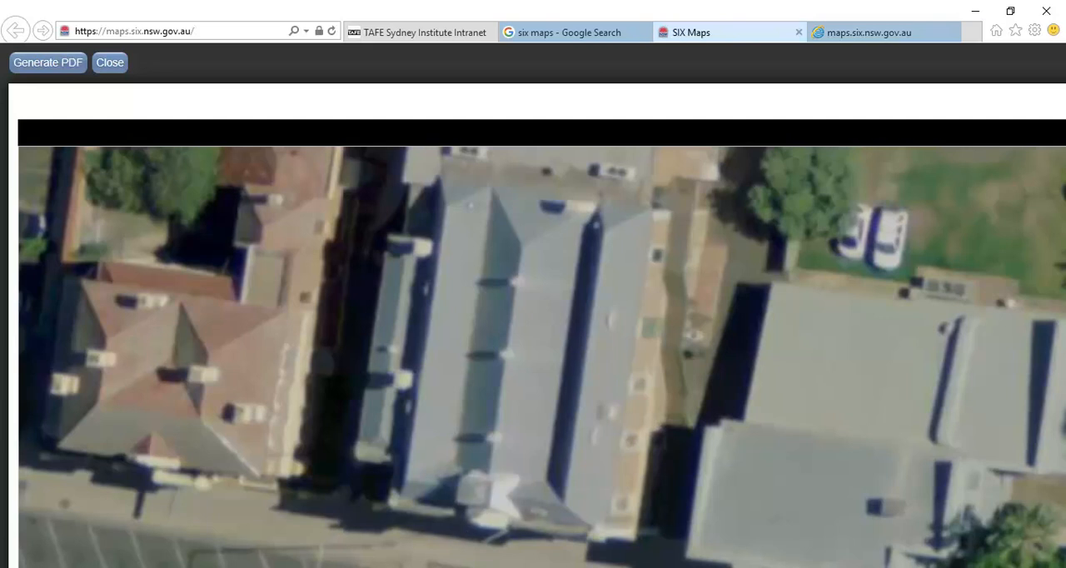
key("alt+Tab")
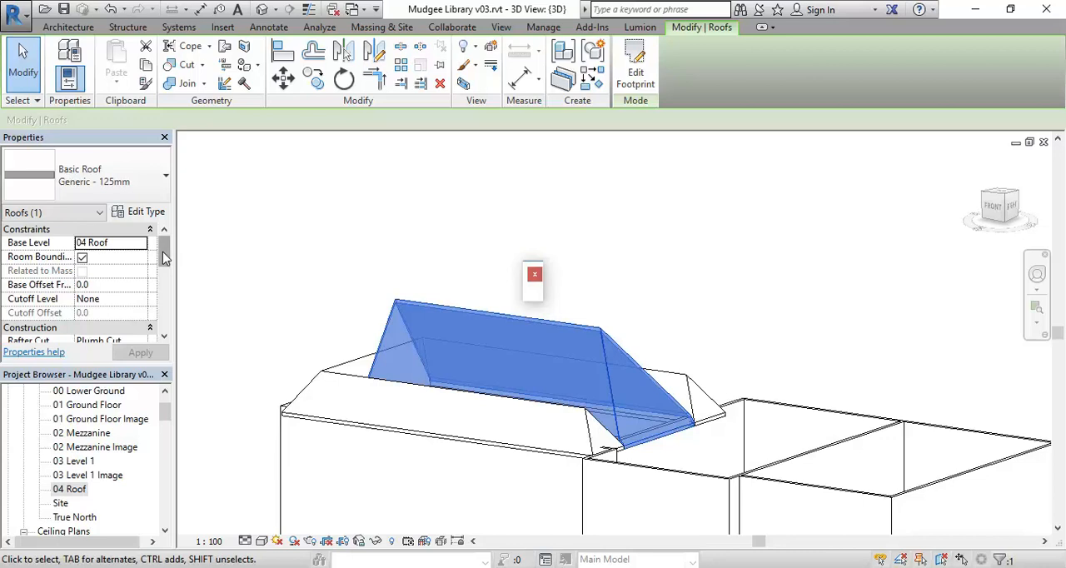
Try a 35° slope on the central roof and check its ridge height against the surrounding roof in 3D
left_click_drag(164, 259, 164, 285)
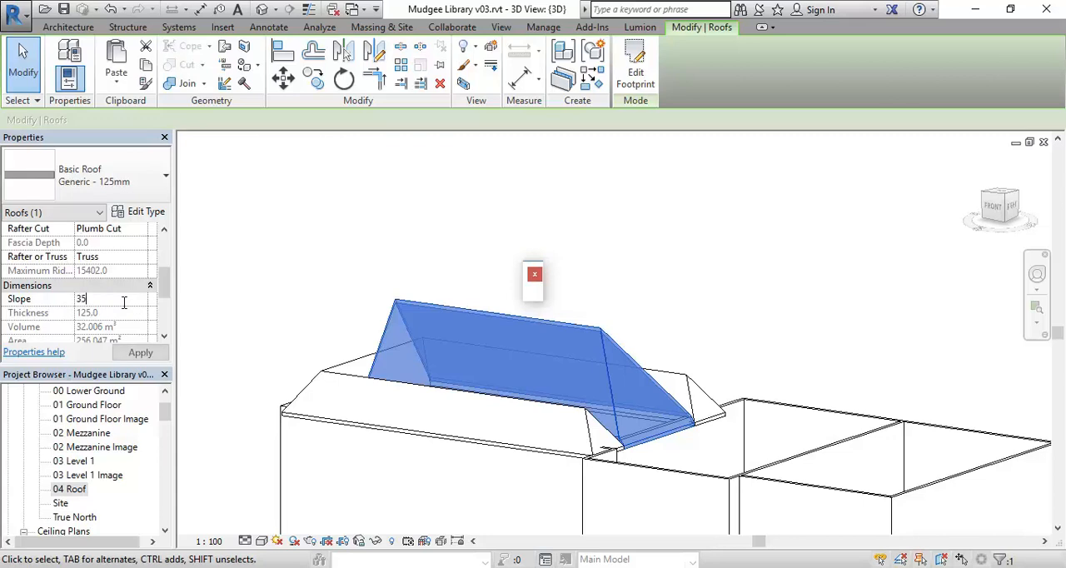
key("Return")
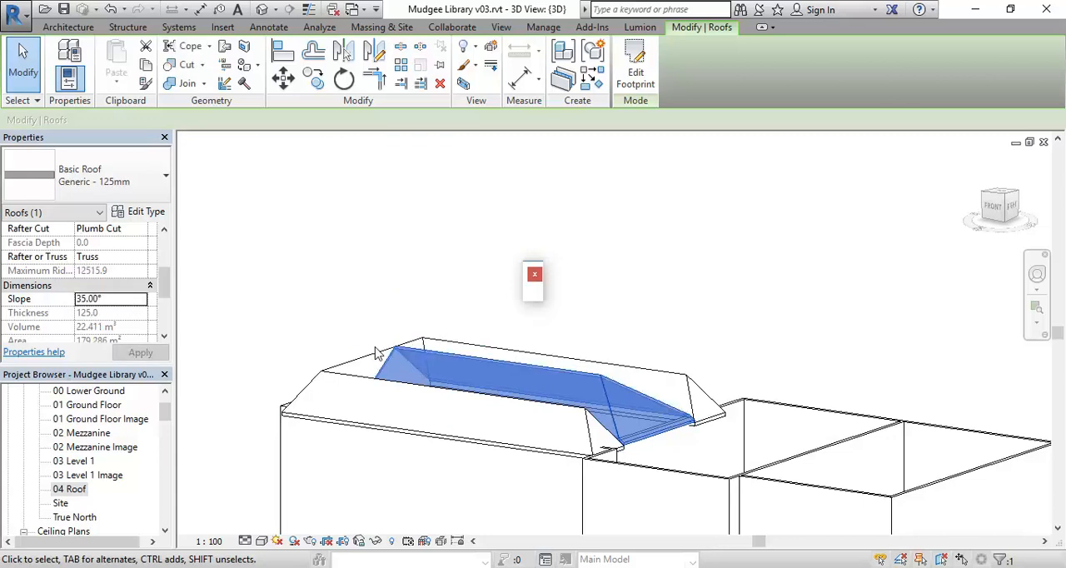
middle_click_drag(375, 353, 558, 433, "shift")
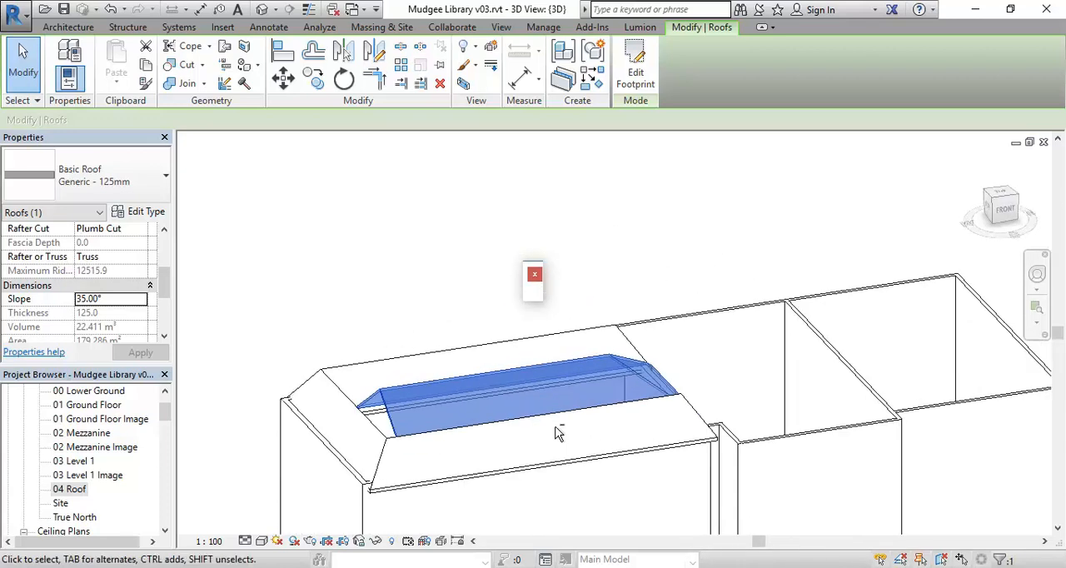
scroll(363, 442, "up", 4)
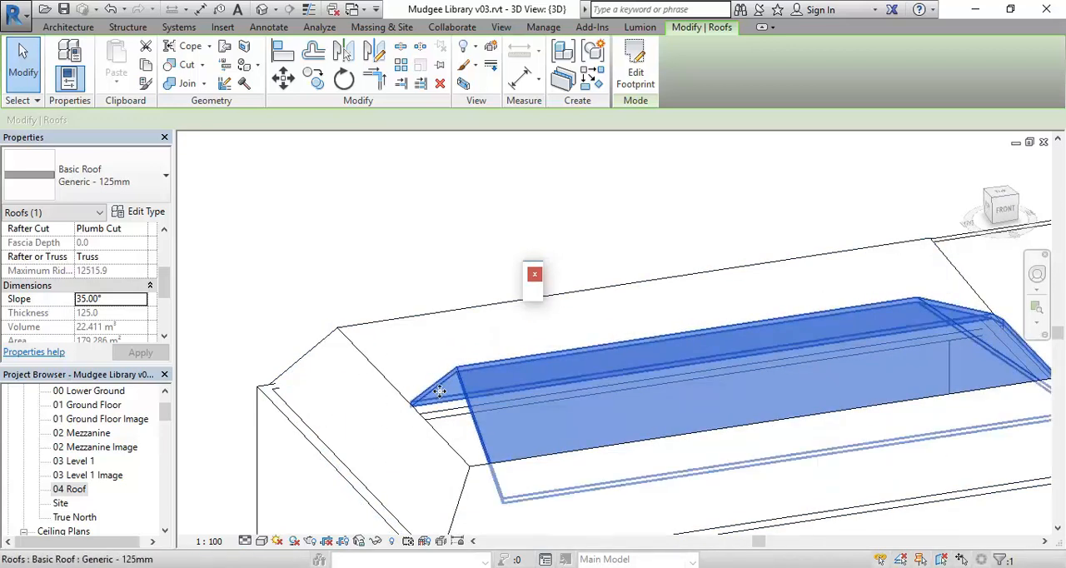
middle_click_drag(460, 396, 441, 321, "shift")
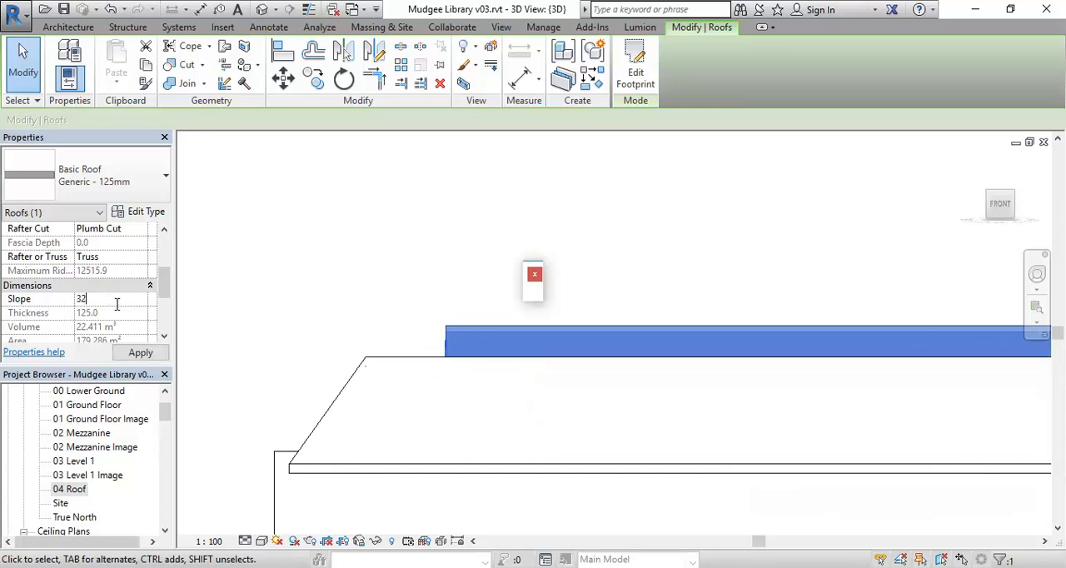
Reduce the central roof's slope to 32° and again to 30°, and compare it with the surrounding U-shaped roof
key("Return")
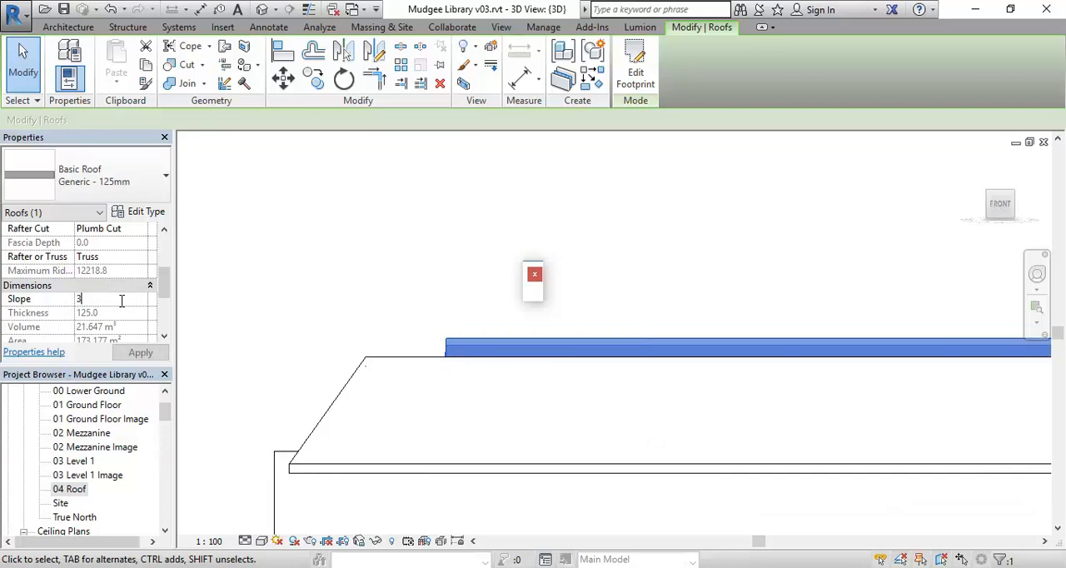
key("Return")
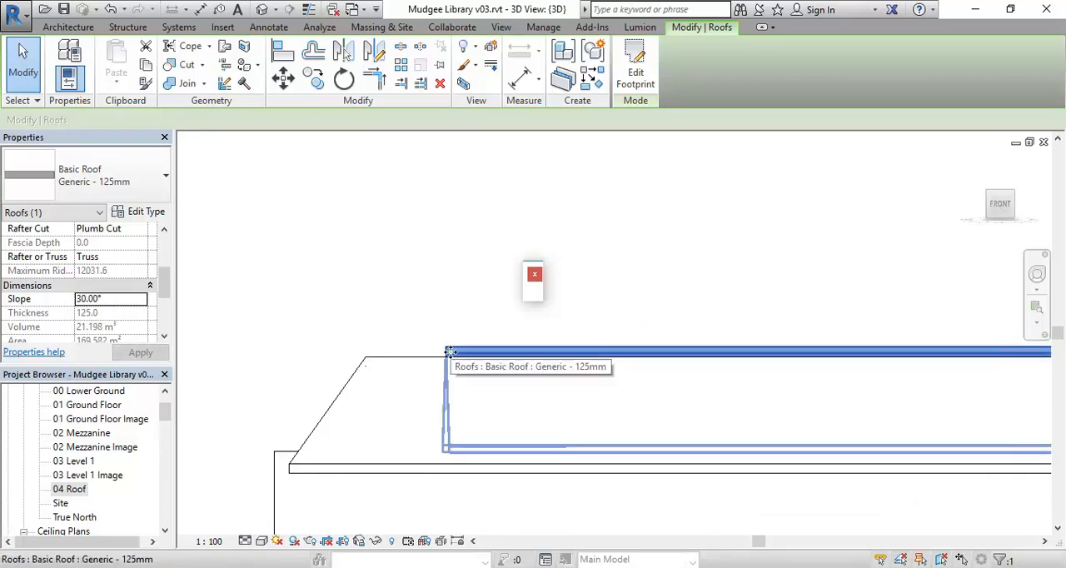
middle_click_drag(450, 352, 631, 379, "shift")
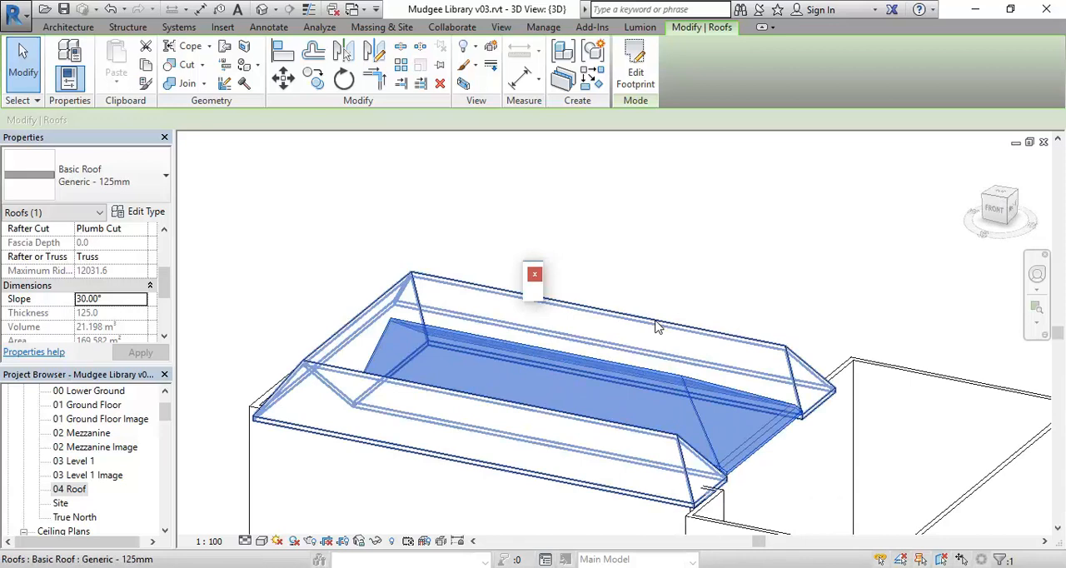
left_click(656, 328)
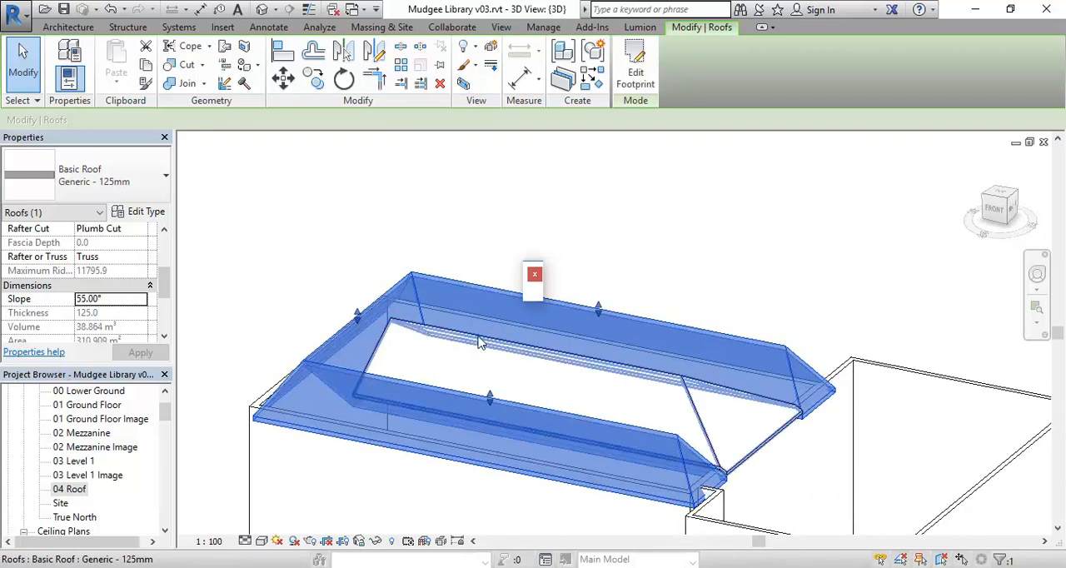
key("ctrl+z")
middle_click_drag(364, 383, 632, 495, "shift")
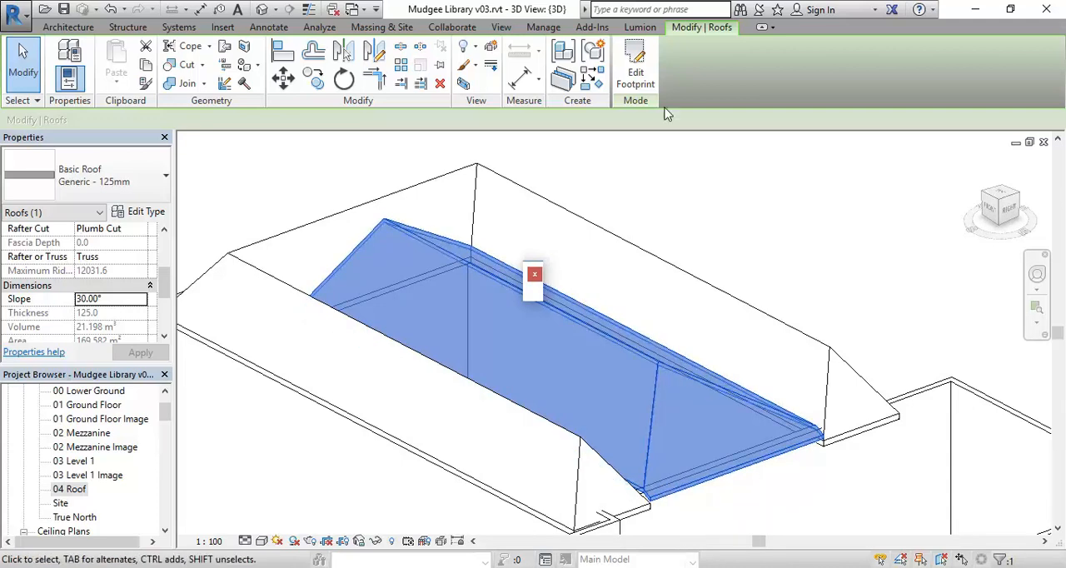
In the central roof's footprint, align the south eave to the east eave with Adjust Overhang and finish the sketch
left_click(639, 74)
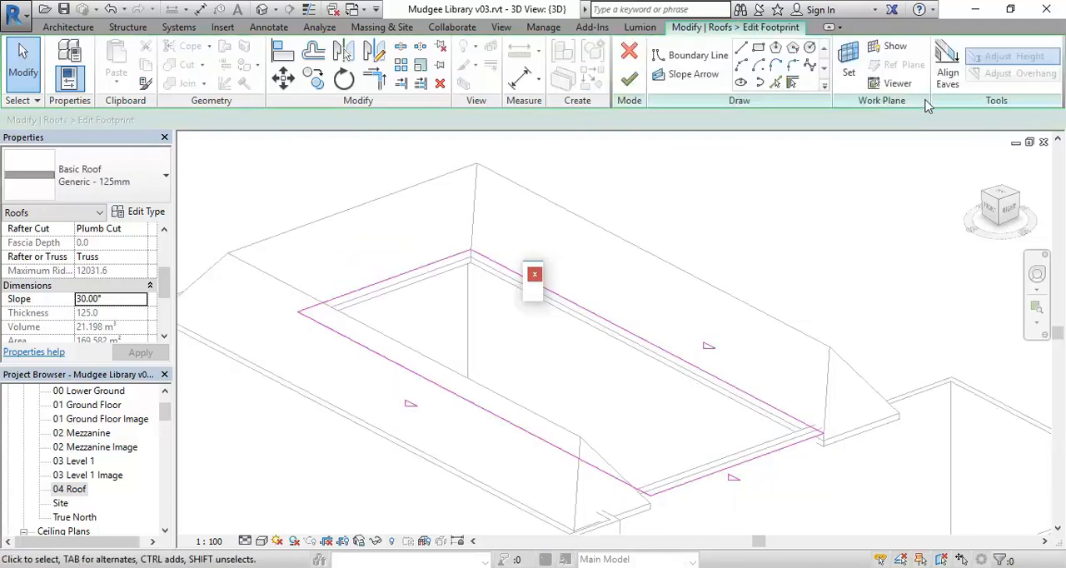
left_click(948, 75)
scroll(750, 445, "up", 5)
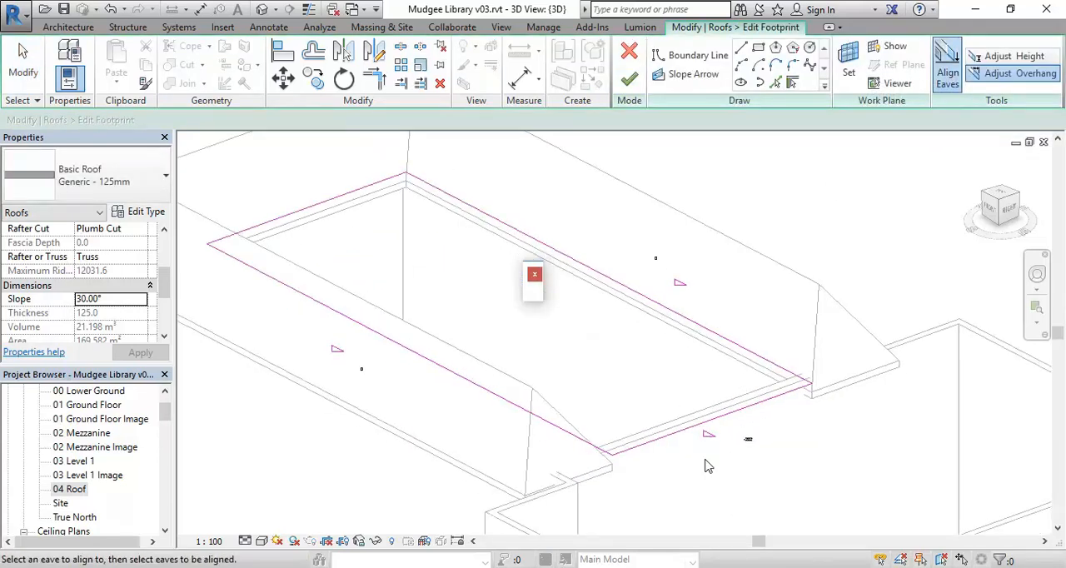
scroll(752, 446, "up", 2)
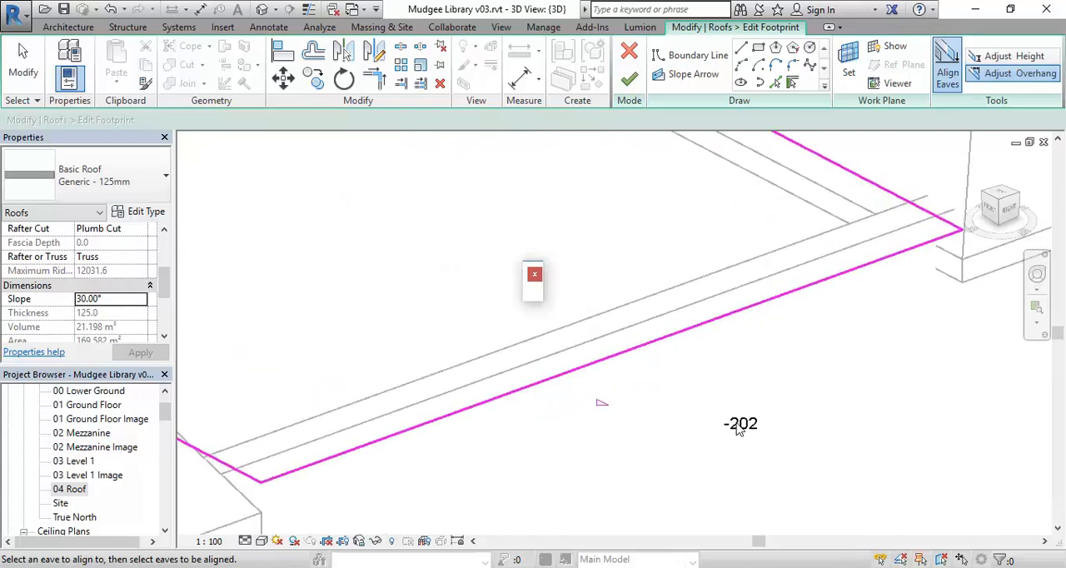
scroll(738, 429, "down", 4)
middle_click_drag(738, 428, 795, 491)
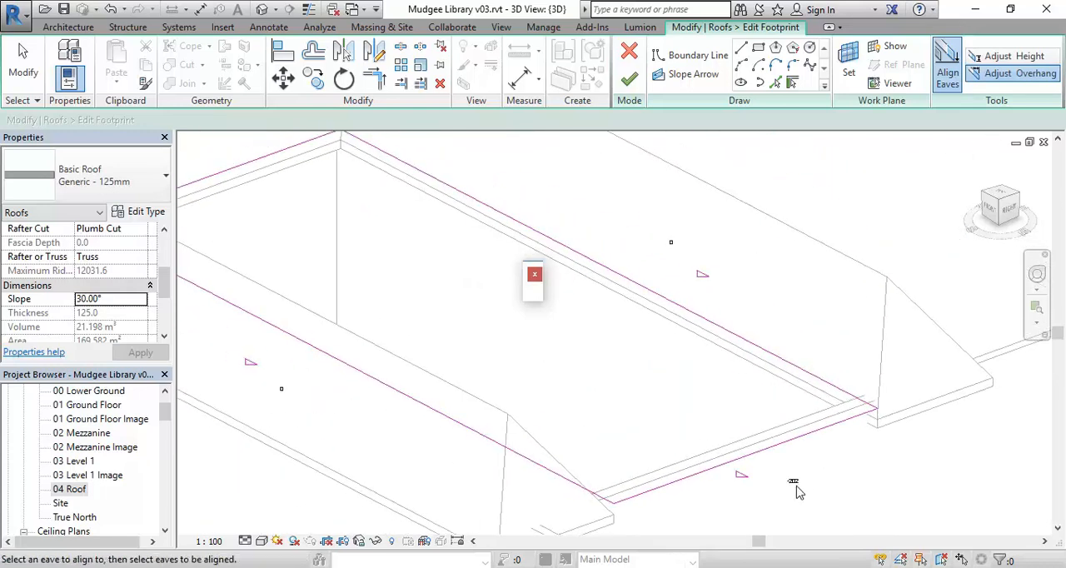
left_click(702, 481)
left_click(601, 487)
middle_click_drag(458, 310, 542, 343)
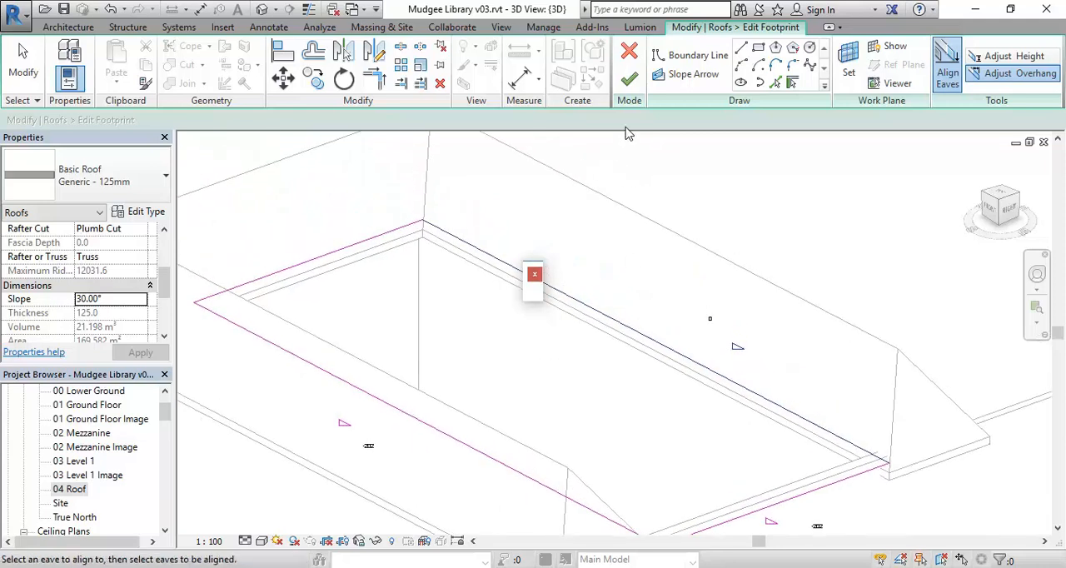
left_click(635, 83)
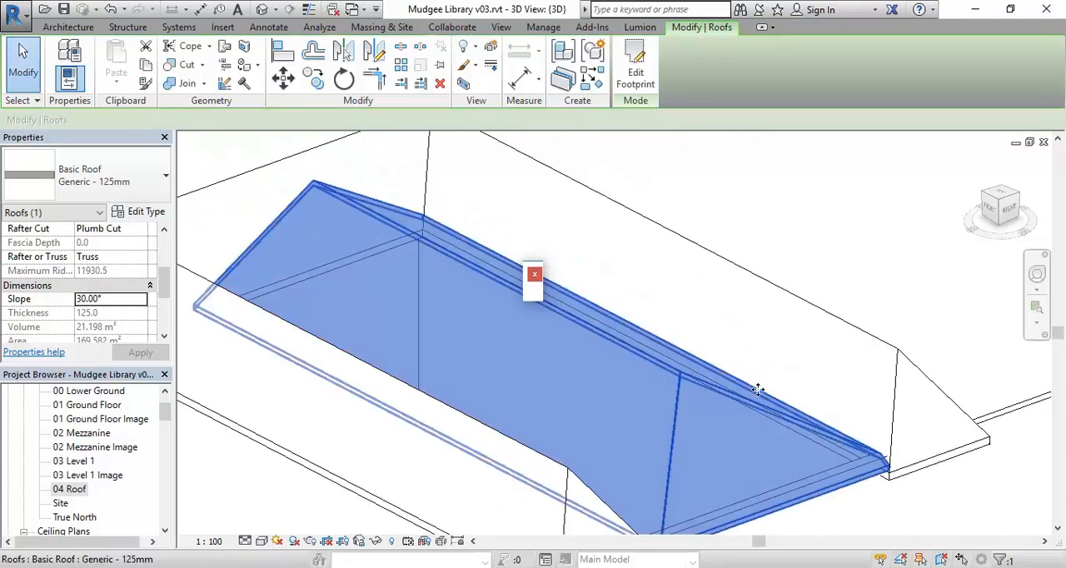
Examine the central roof's northeast and southeast eave corners where they meet the U-shaped roof
scroll(721, 385, "up", 5)
scroll(762, 364, "up", 1)
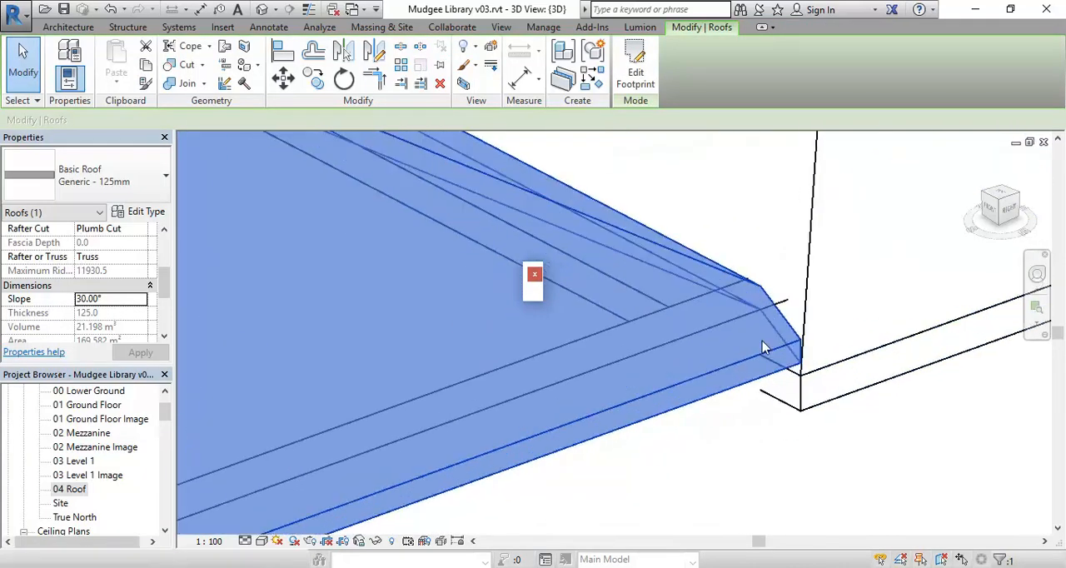
scroll(729, 359, "down", 2)
middle_click_drag(730, 359, 785, 356)
scroll(708, 427, "down", 1)
middle_click_drag(708, 427, 852, 365)
scroll(678, 369, "up", 1)
scroll(621, 434, "up", 1)
scroll(457, 492, "up", 1)
scroll(475, 468, "up", 1)
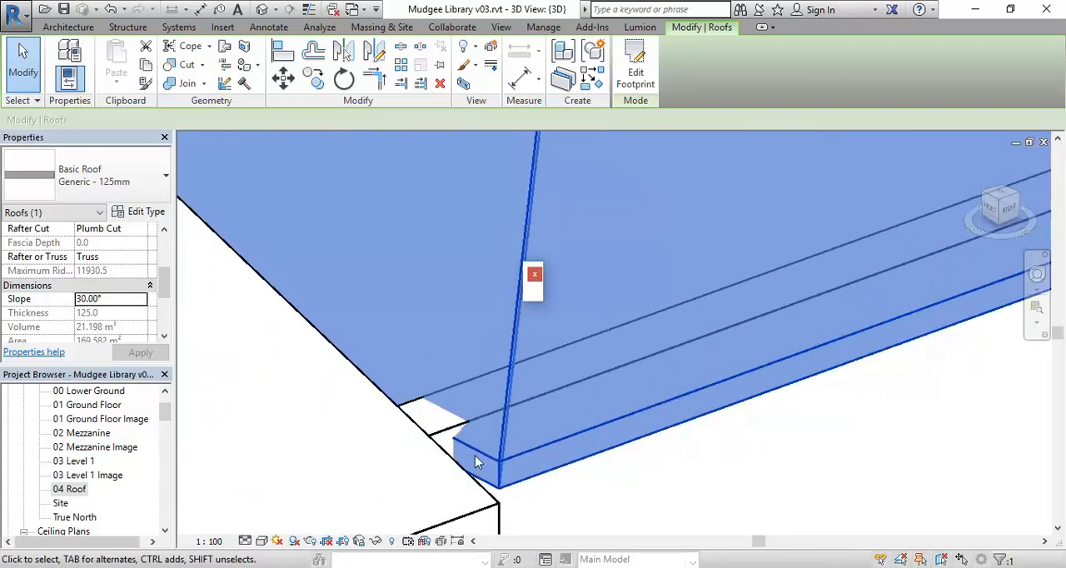
scroll(479, 470, "down", 2)
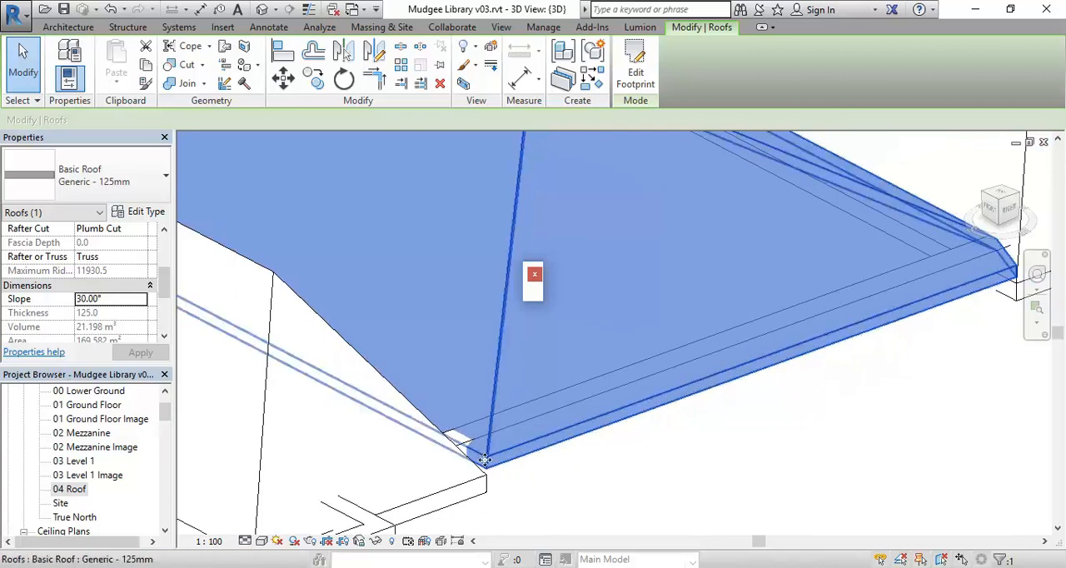
scroll(500, 491, "down", 2)
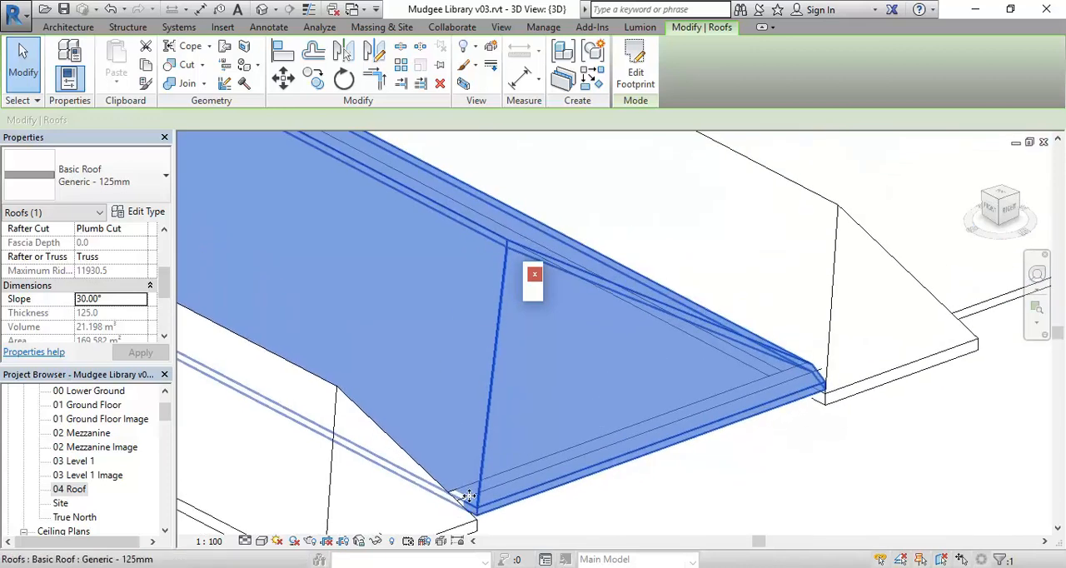
In the central roof's footprint, align the north eave to the east eave with Adjust Overhang and finish the sketch
left_click(636, 60)
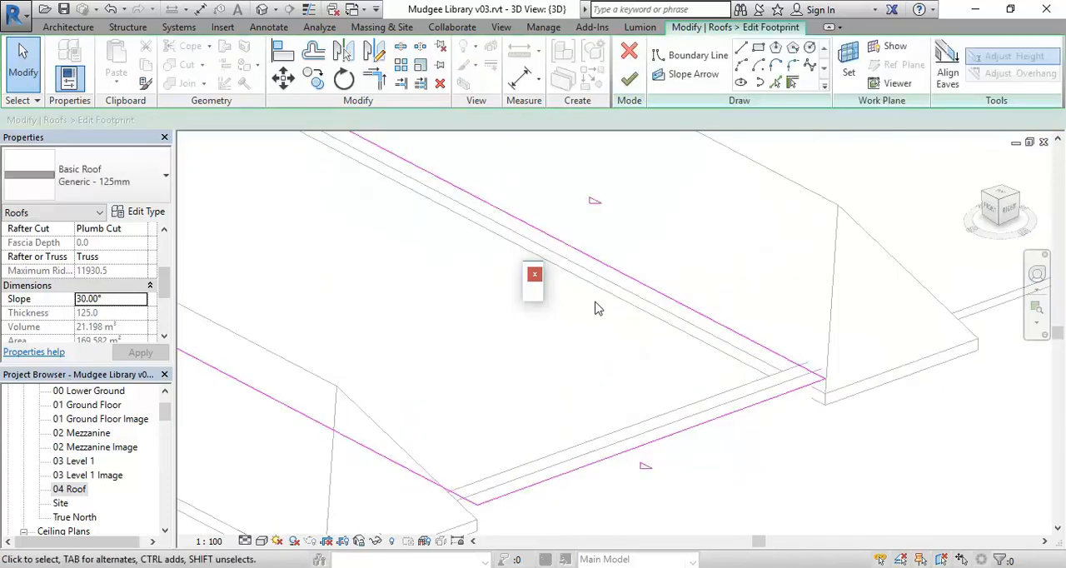
left_click(947, 73)
middle_click_drag(640, 468, 646, 359)
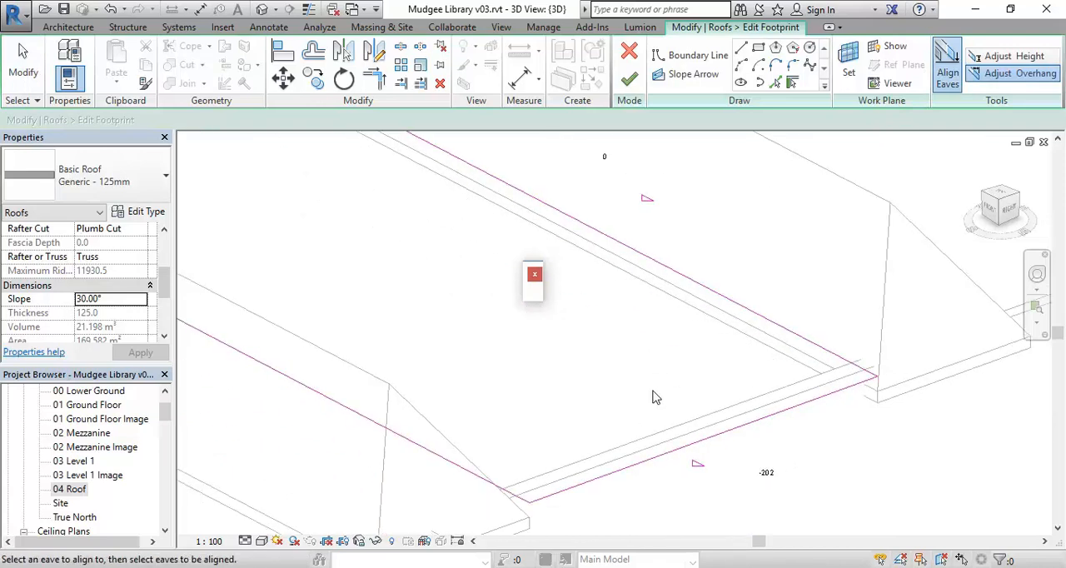
left_click(705, 445)
left_click(775, 333)
middle_click_drag(730, 314, 705, 468)
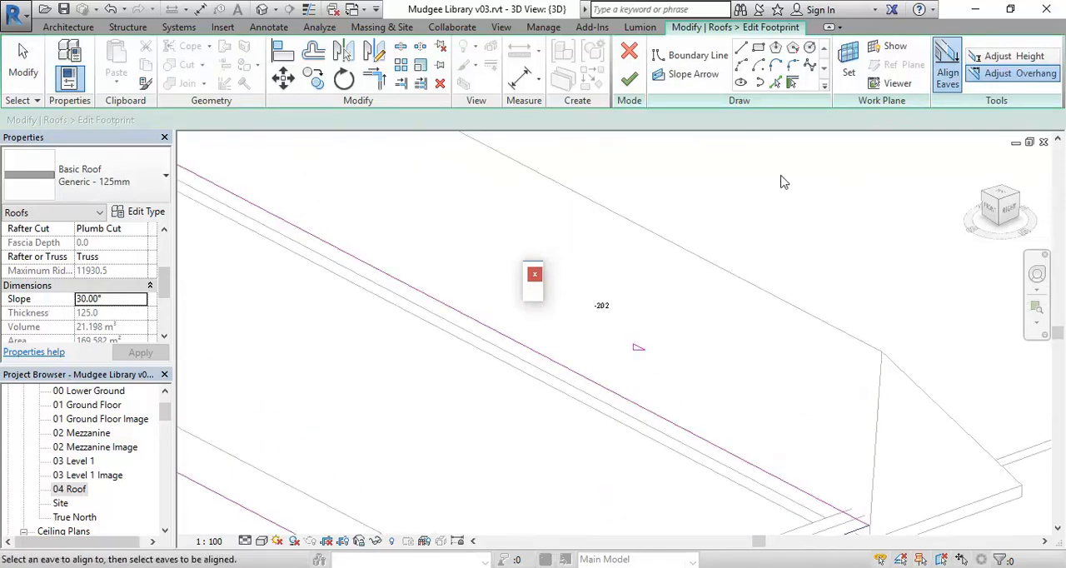
left_click(629, 78)
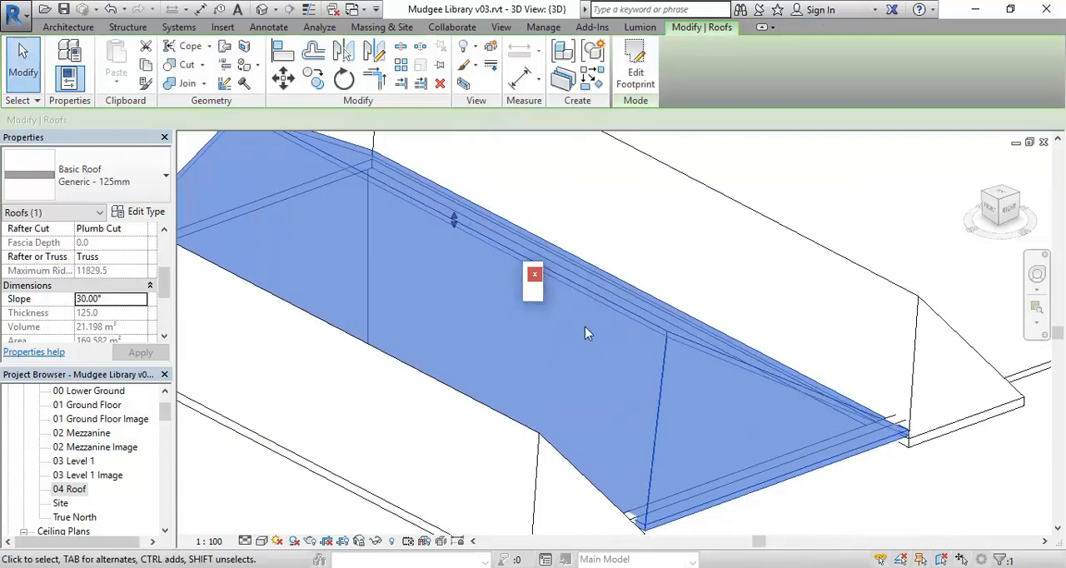
Examine how the central roof's aligned east eave corners sit against the U-shaped roof, both close up and overall
scroll(891, 470, "up", 4)
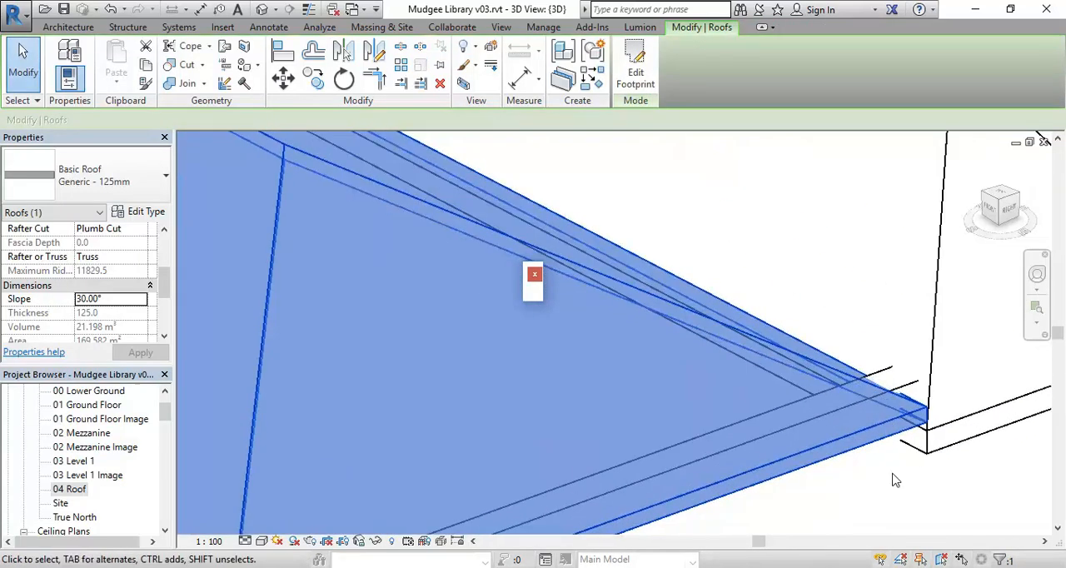
scroll(895, 480, "down", 3)
middle_click_drag(894, 478, 893, 369)
scroll(733, 439, "up", 3)
scroll(746, 428, "up", 2)
scroll(606, 418, "down", 3)
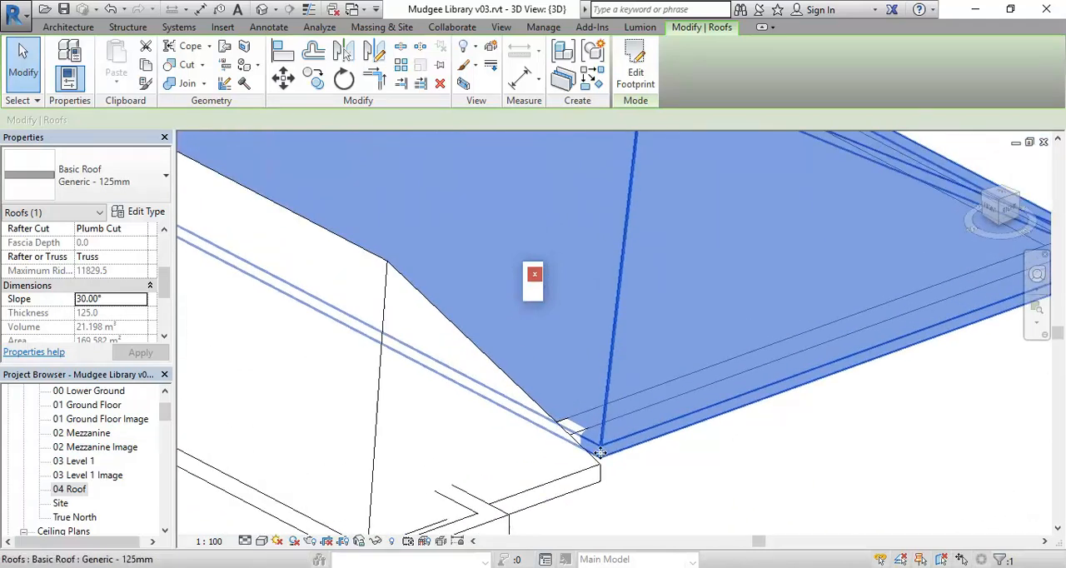
scroll(598, 466, "up", 3)
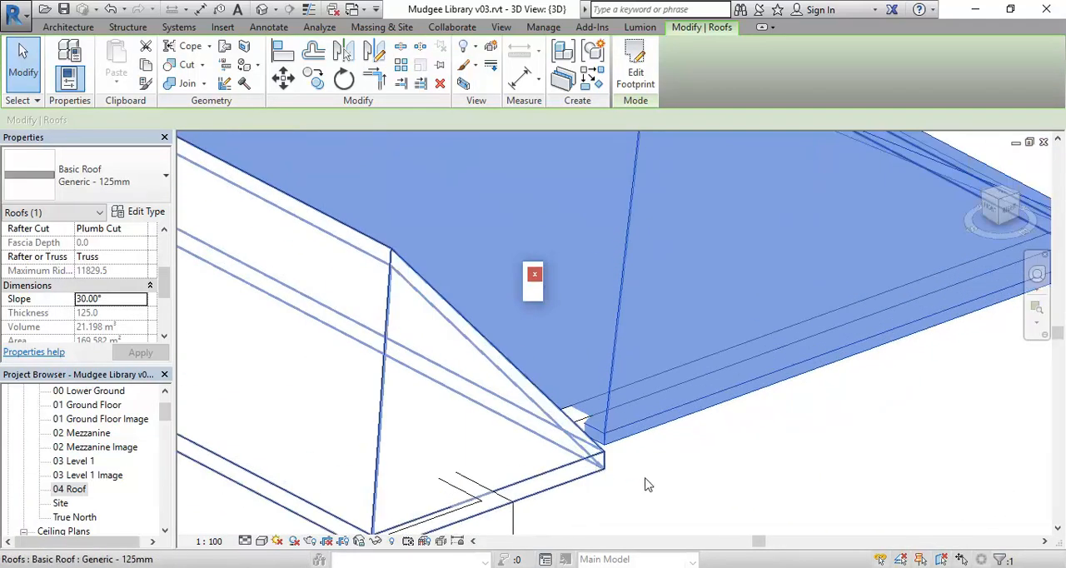
scroll(587, 462, "up", 3)
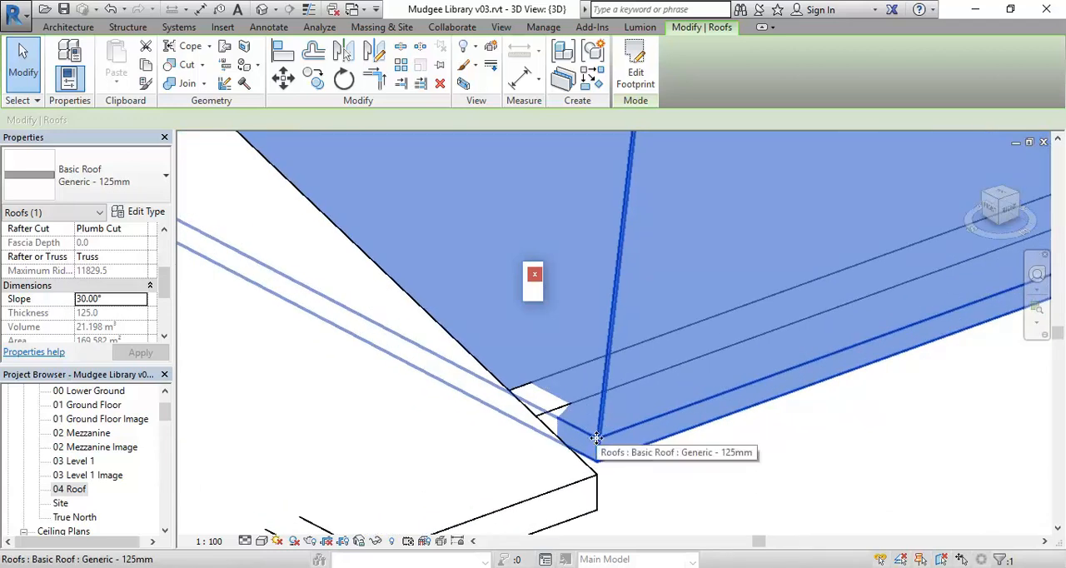
scroll(596, 439, "down", 3)
scroll(596, 438, "down", 4)
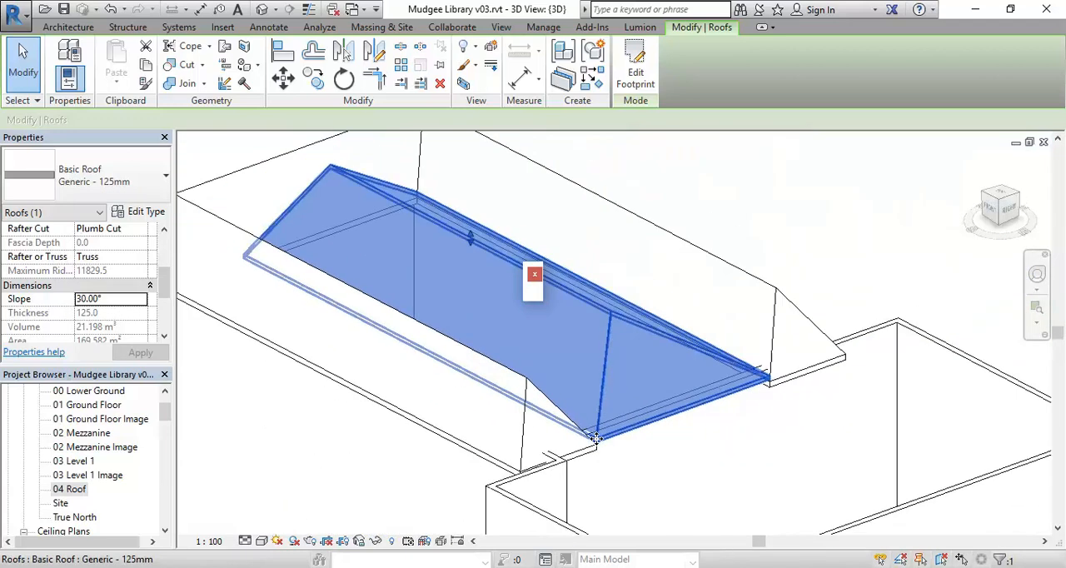
scroll(597, 438, "up", 3)
scroll(596, 438, "up", 2)
scroll(587, 462, "up", 1)
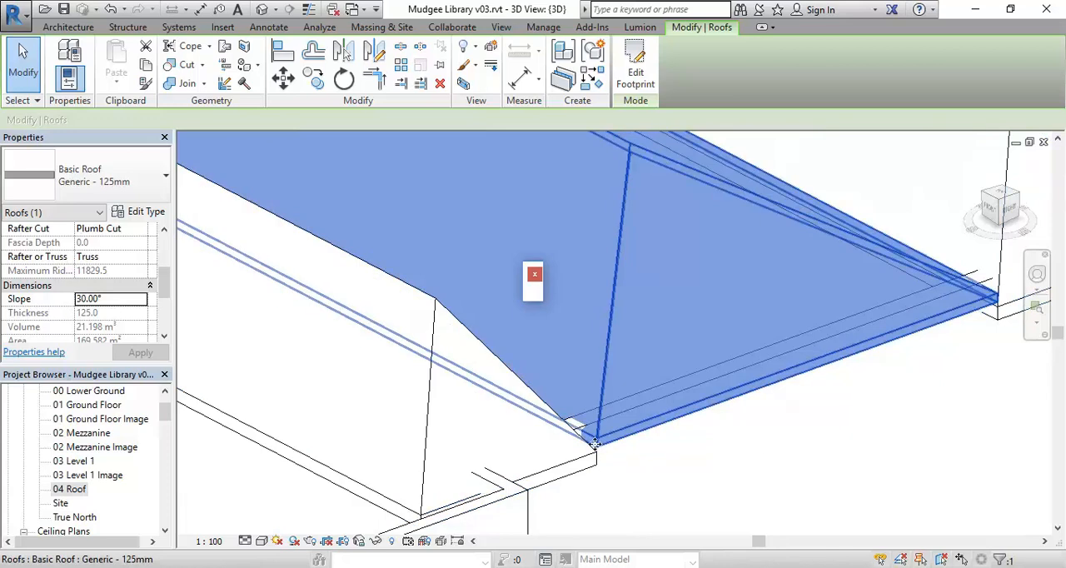
scroll(445, 425, "down", 3)
middle_click_drag(445, 426, 592, 407)
scroll(537, 451, "down", 2)
middle_click_drag(537, 451, 487, 453)
scroll(585, 444, "up", 1)
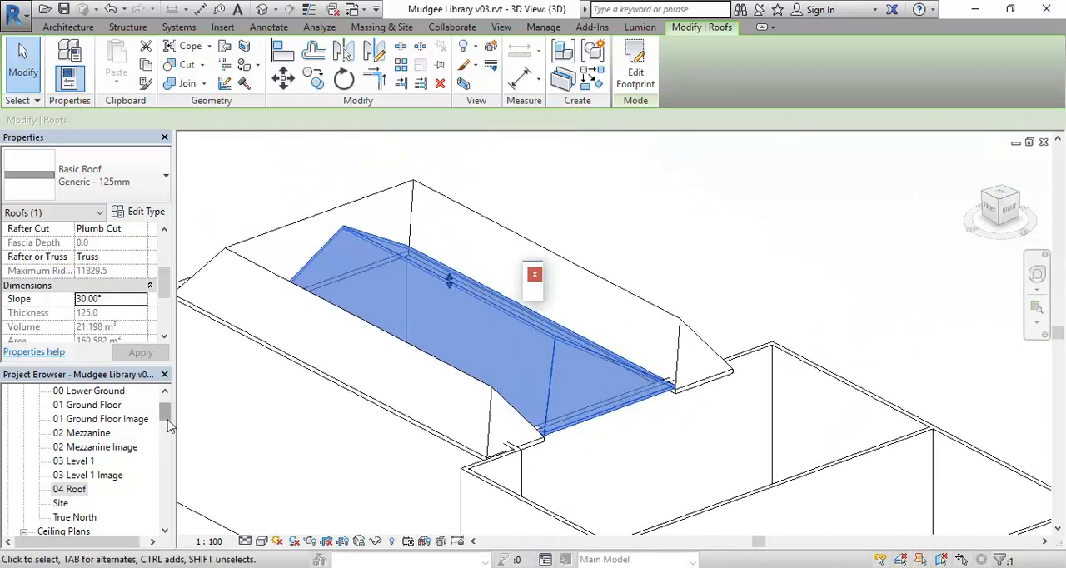
In the 00 Lower Ground plan, draw a north-south building section through the middle block, just east of the auditorium
left_click_drag(168, 425, 166, 409)
double_click(83, 433)
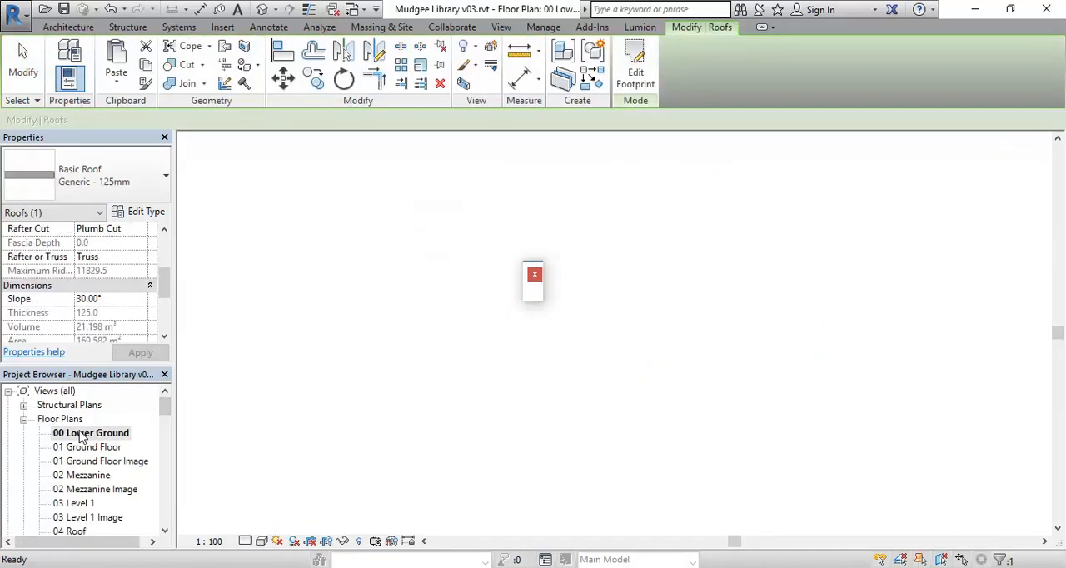
scroll(471, 425, "up", 1)
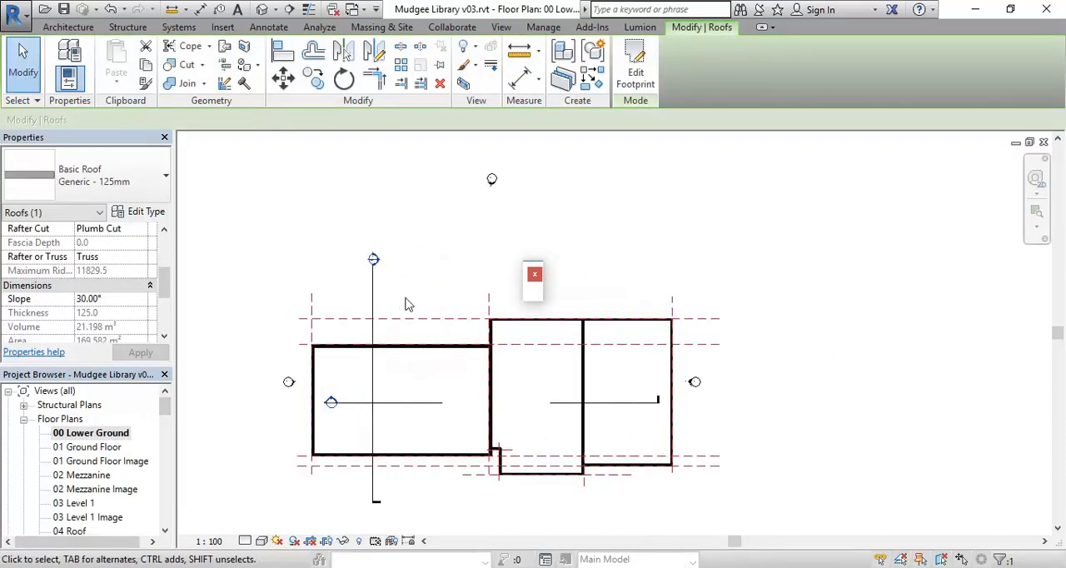
left_click(405, 306)
left_click(289, 9)
middle_click_drag(435, 298, 336, 269)
left_click(420, 216)
right_click(390, 291)
left_click(416, 302)
left_click(422, 485)
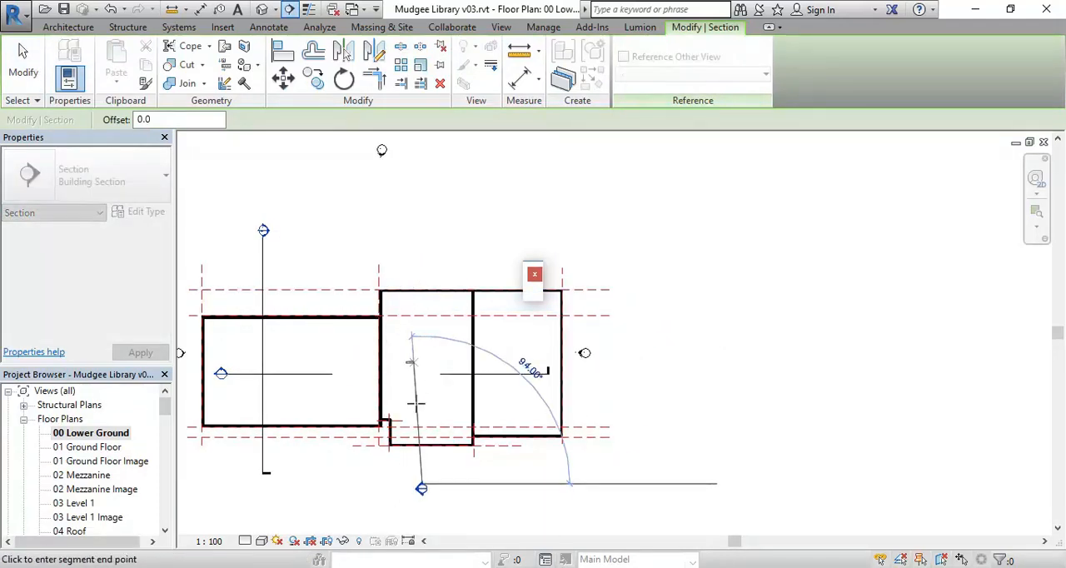
left_click(422, 229)
key("Escape")
key("Escape")
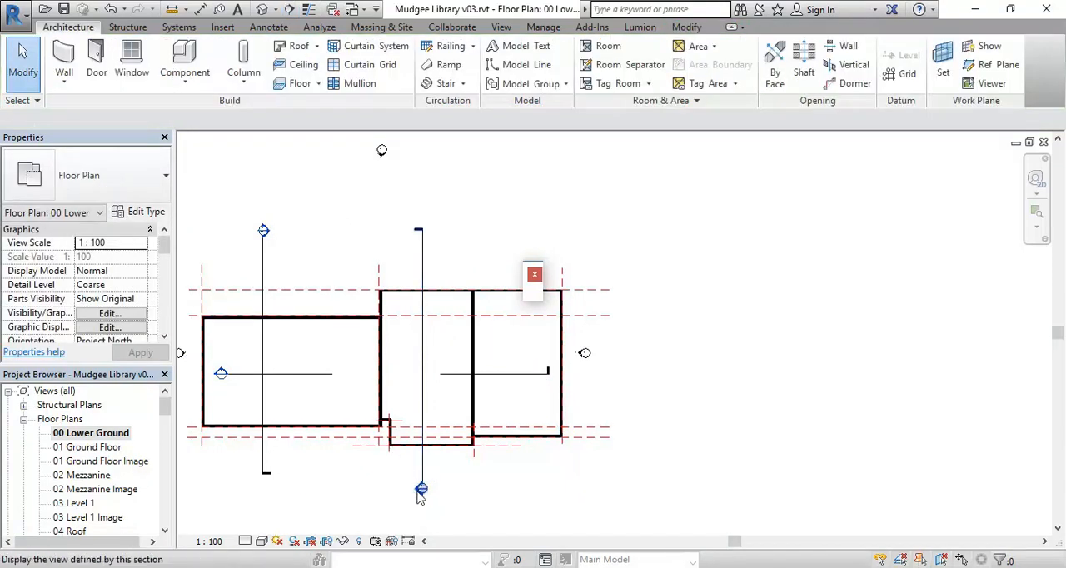
Open the new section and move the central roof down 224.2 mm so its eave corner meets the U-shaped roof's eave corner
double_click(420, 493)
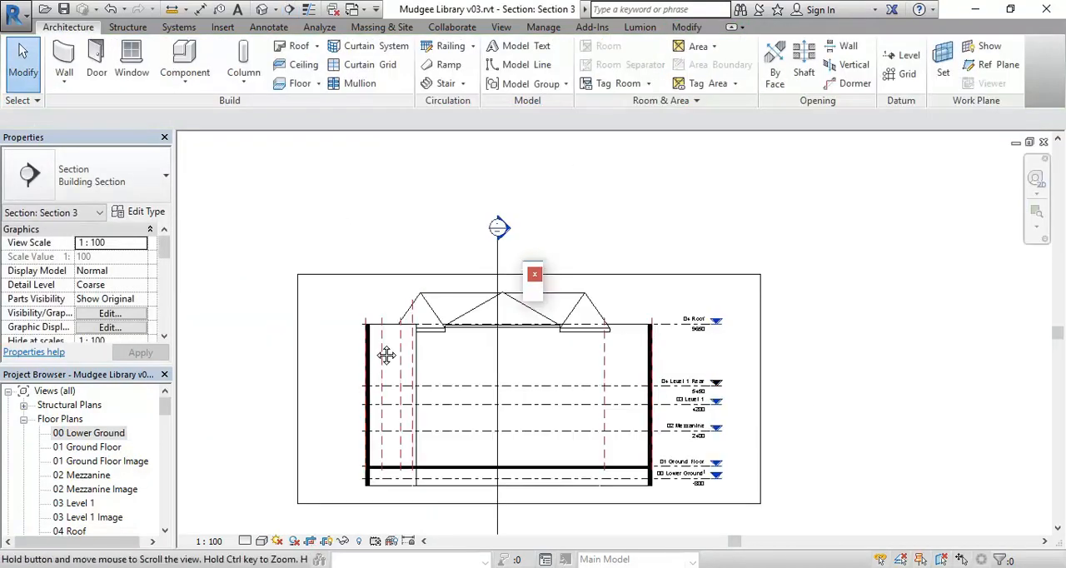
scroll(426, 331, "up", 5)
scroll(492, 367, "up", 5)
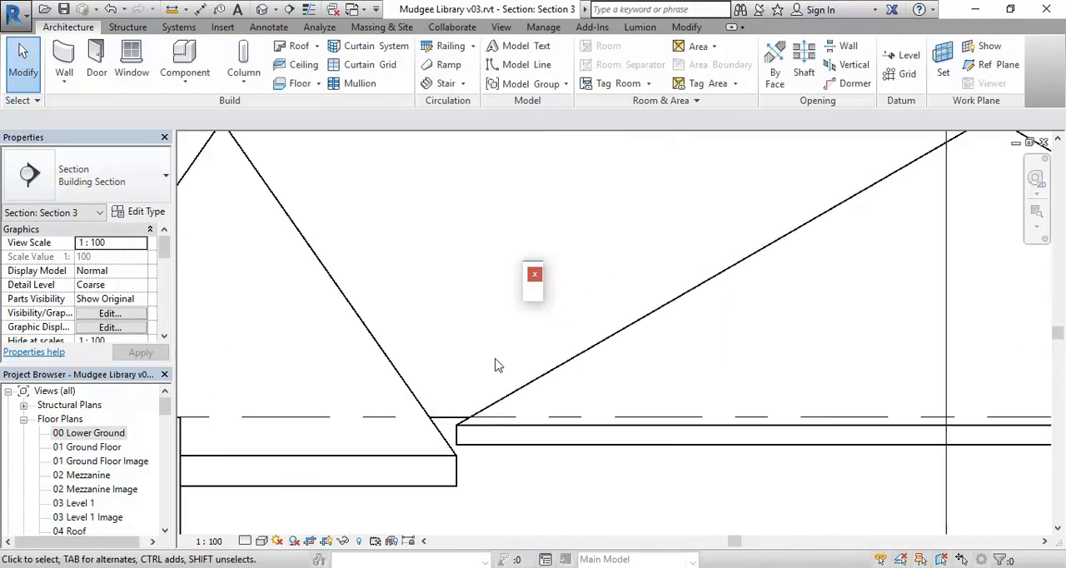
left_click(480, 455)
scroll(420, 367, "up", 2)
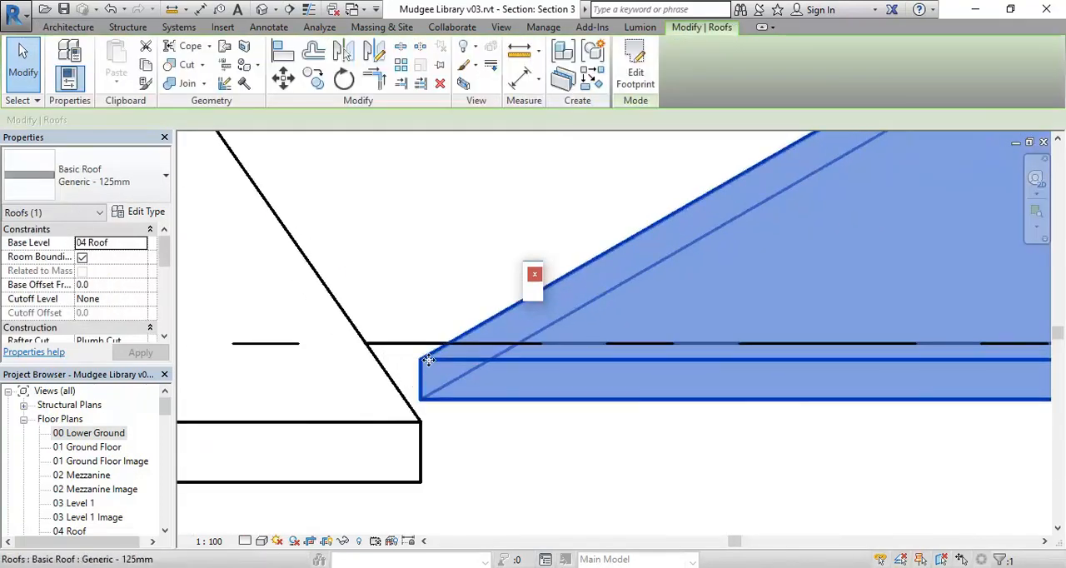
left_click(283, 78)
left_click(423, 359)
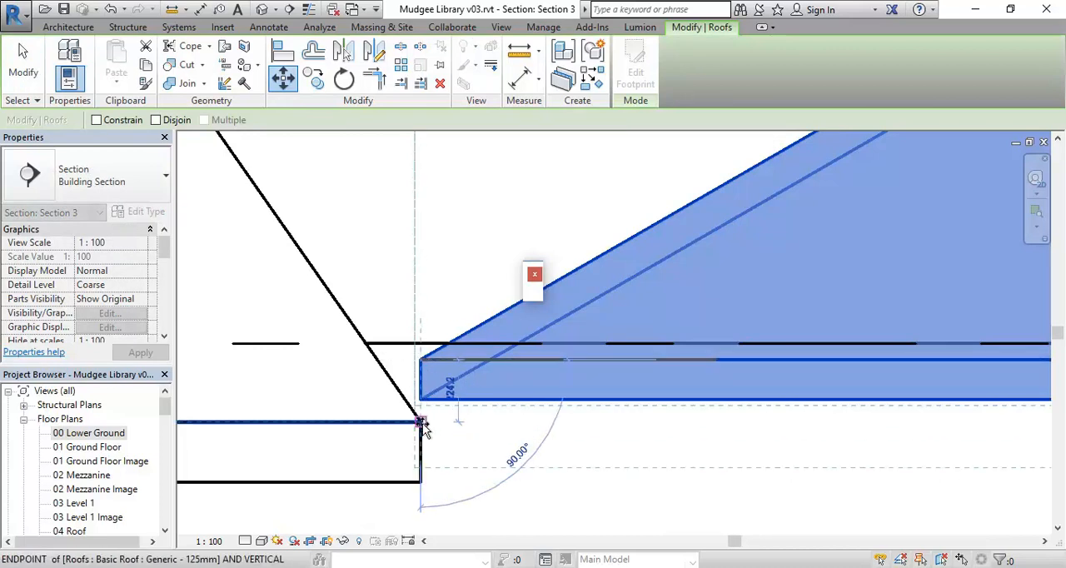
left_click(422, 423)
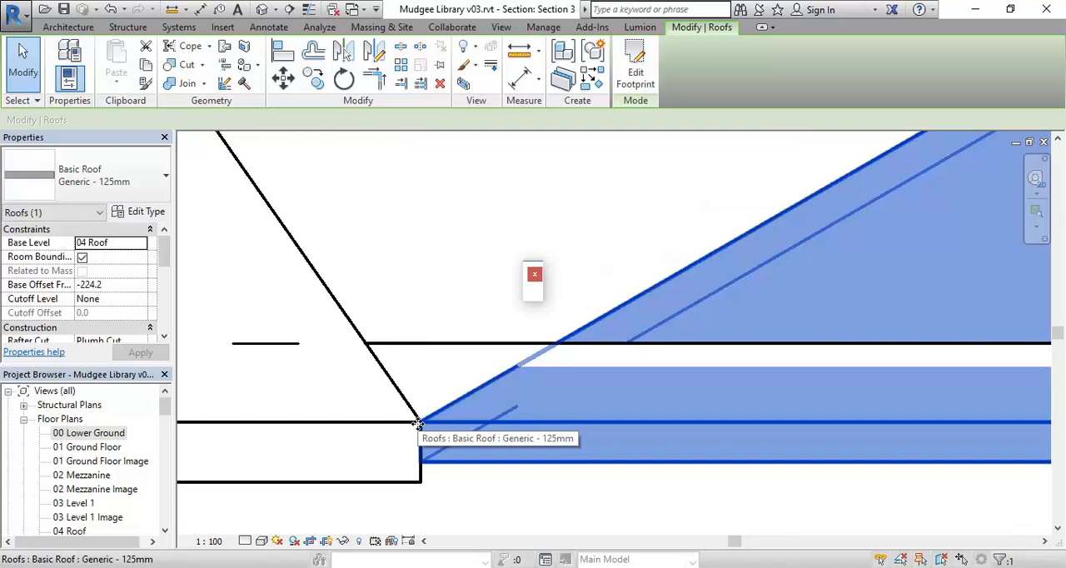
In the section, raise the central roof's ridge to the U-shaped roof's ridge line and fine-tune its height
scroll(419, 423, "down", 3)
scroll(418, 423, "down", 2)
scroll(569, 367, "up", 3)
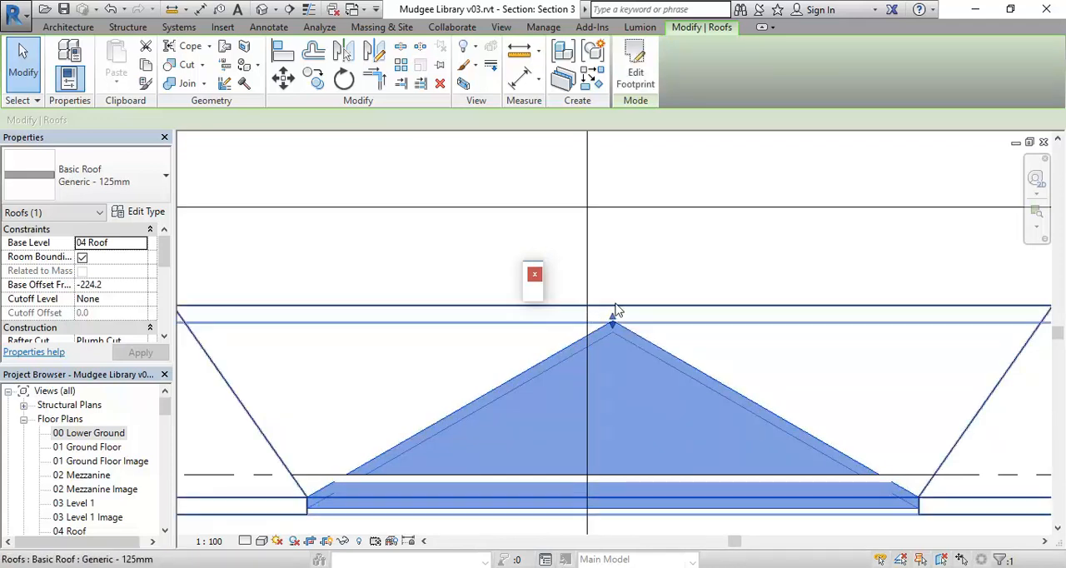
left_click_drag(614, 322, 614, 307)
left_click_drag(169, 254, 163, 283)
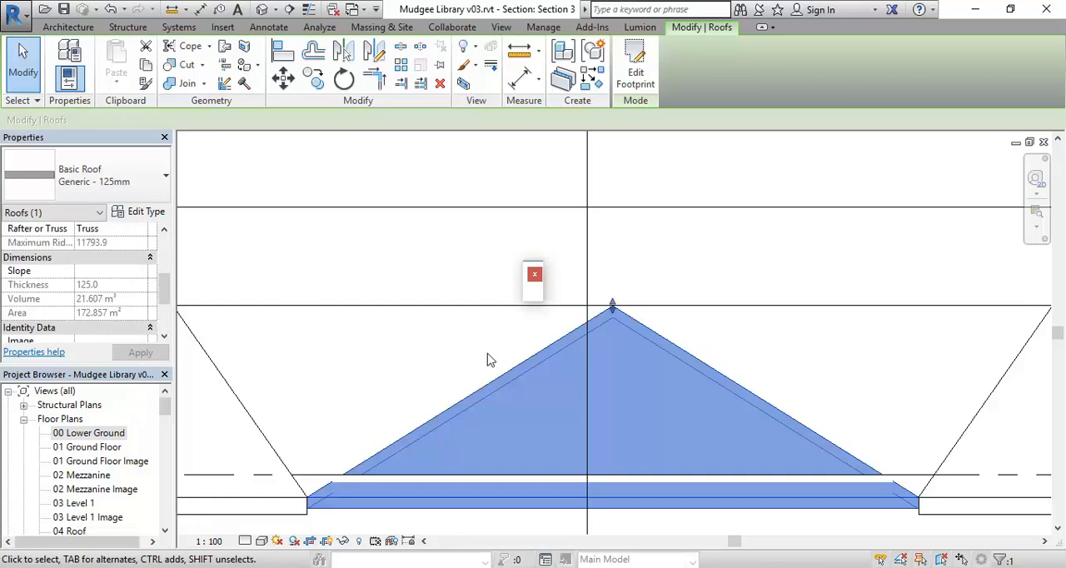
left_click(423, 367)
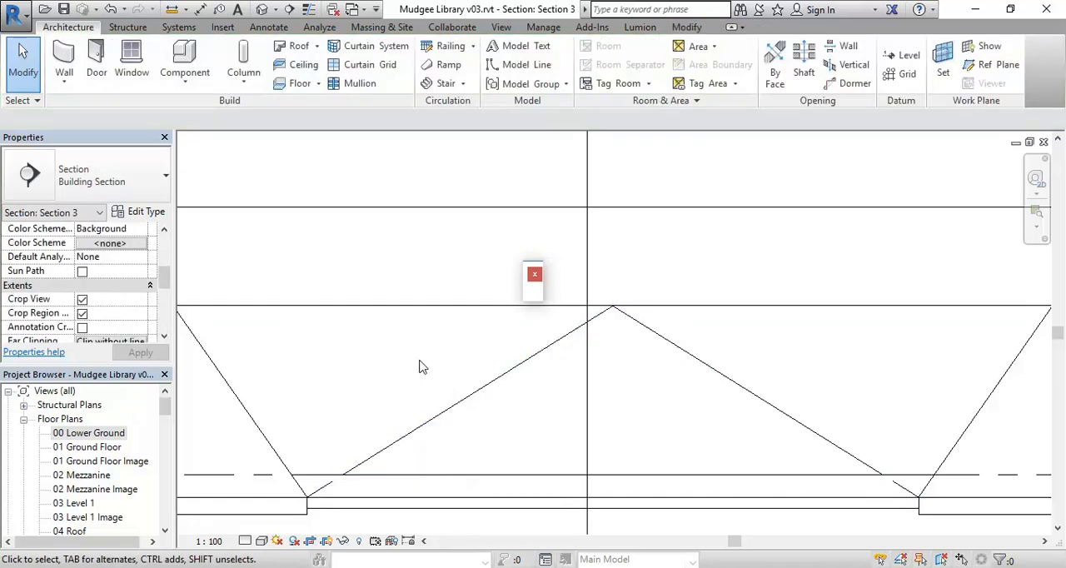
left_click(478, 398)
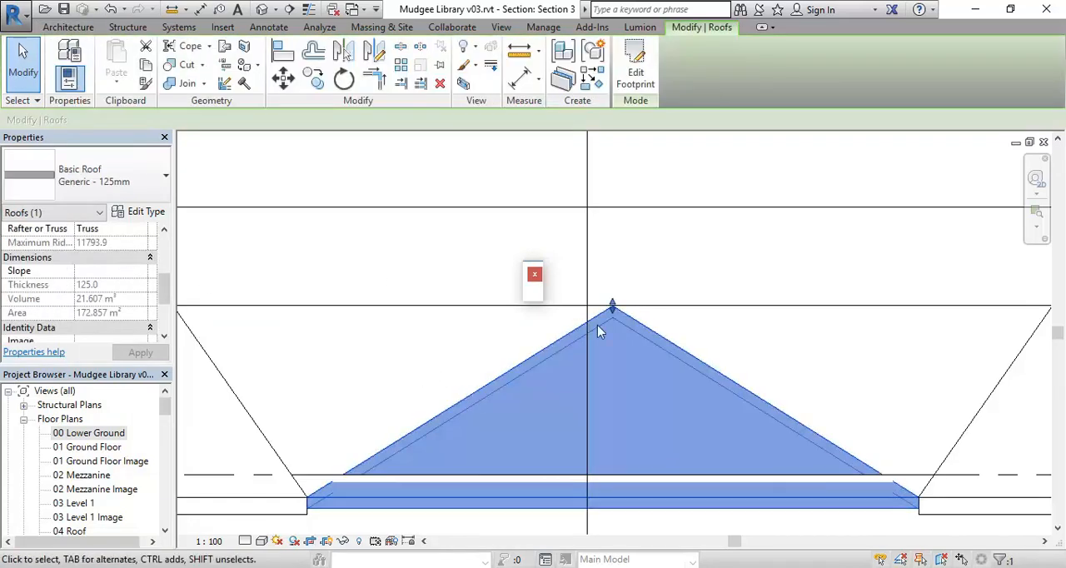
left_click_drag(612, 309, 613, 304)
left_click(486, 348)
scroll(486, 348, "down", 2)
middle_click_drag(501, 363, 508, 370)
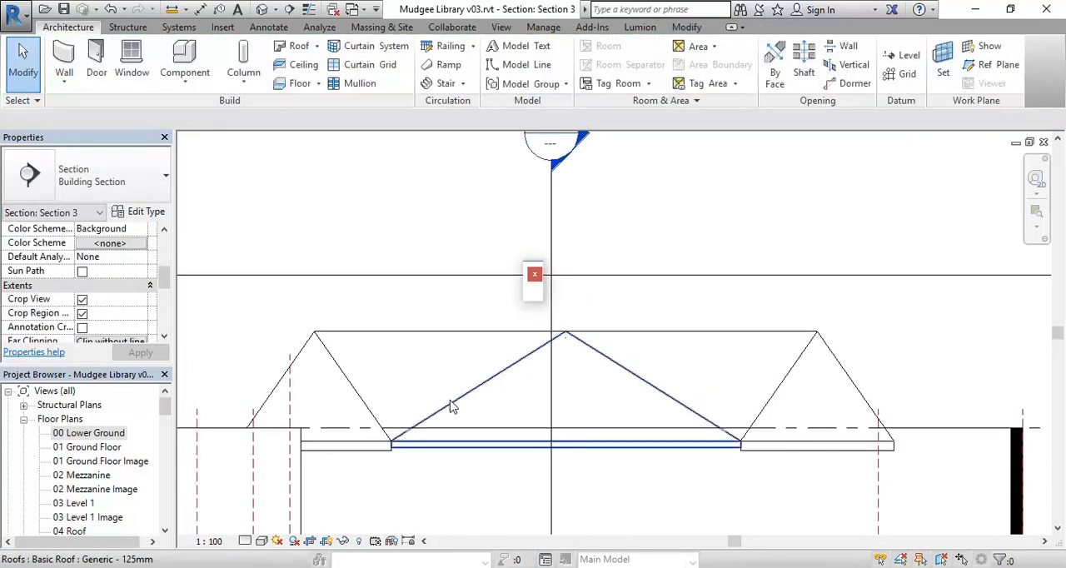
middle_click_drag(454, 409, 440, 456)
In 3D, attach the top of the Existing 350mm wall under the east eaves to the central roof and the U-shaped roof
left_click(272, 10)
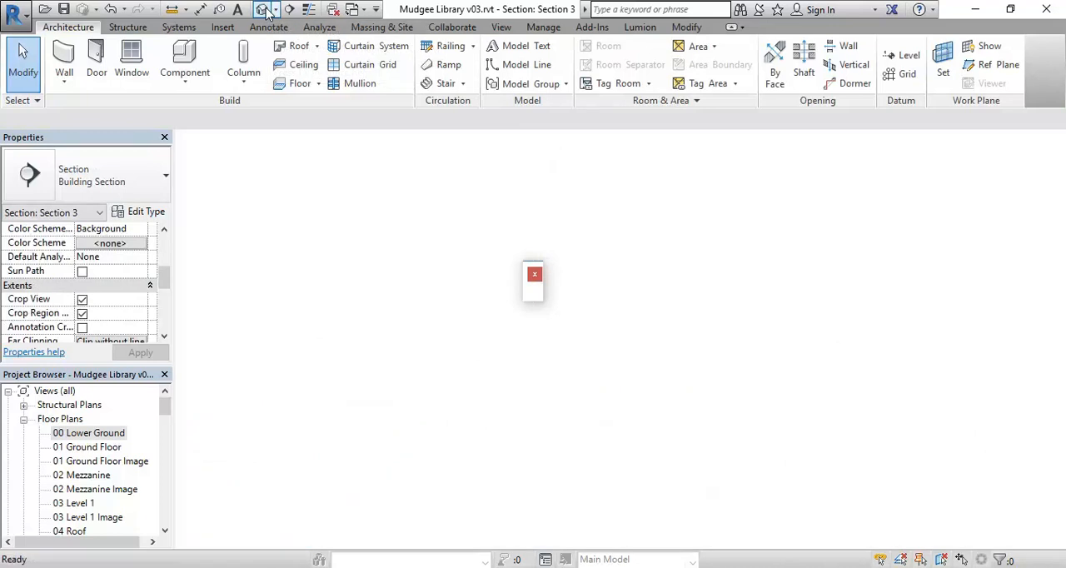
scroll(587, 385, "up", 2)
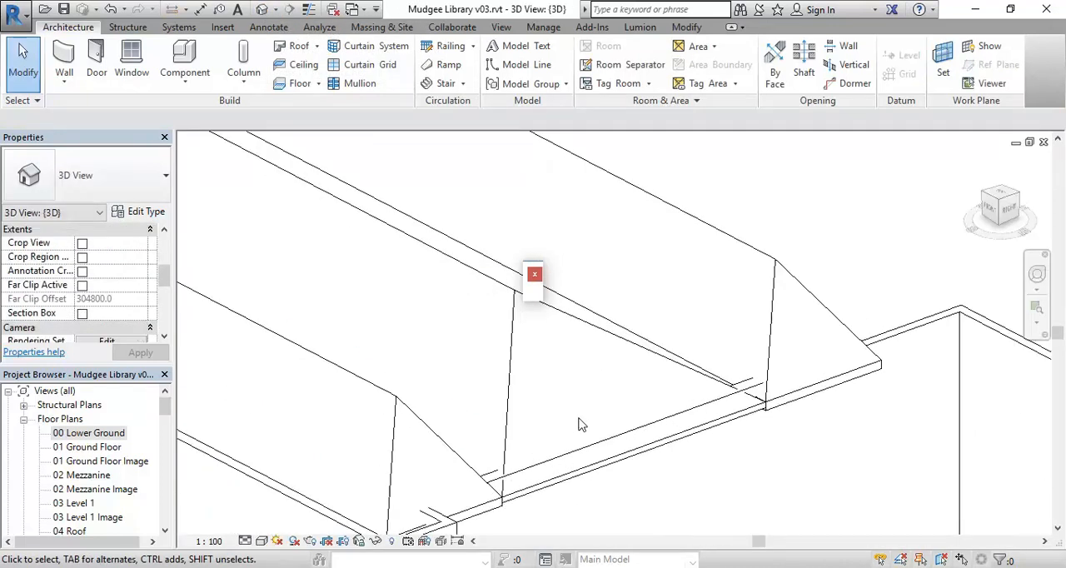
scroll(580, 425, "down", 3)
scroll(653, 410, "up", 4)
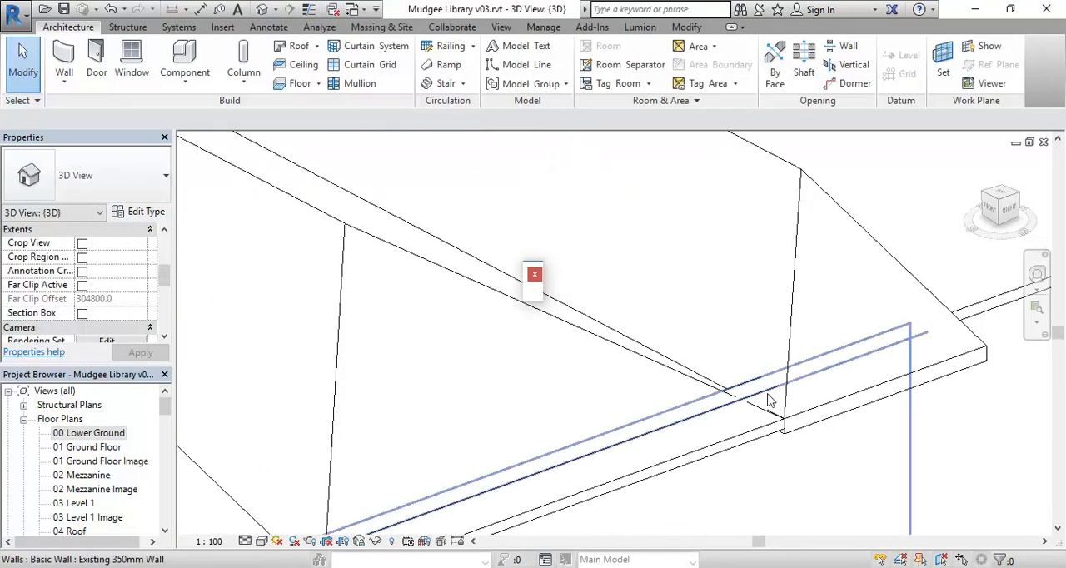
left_click(770, 401)
scroll(500, 391, "down", 3)
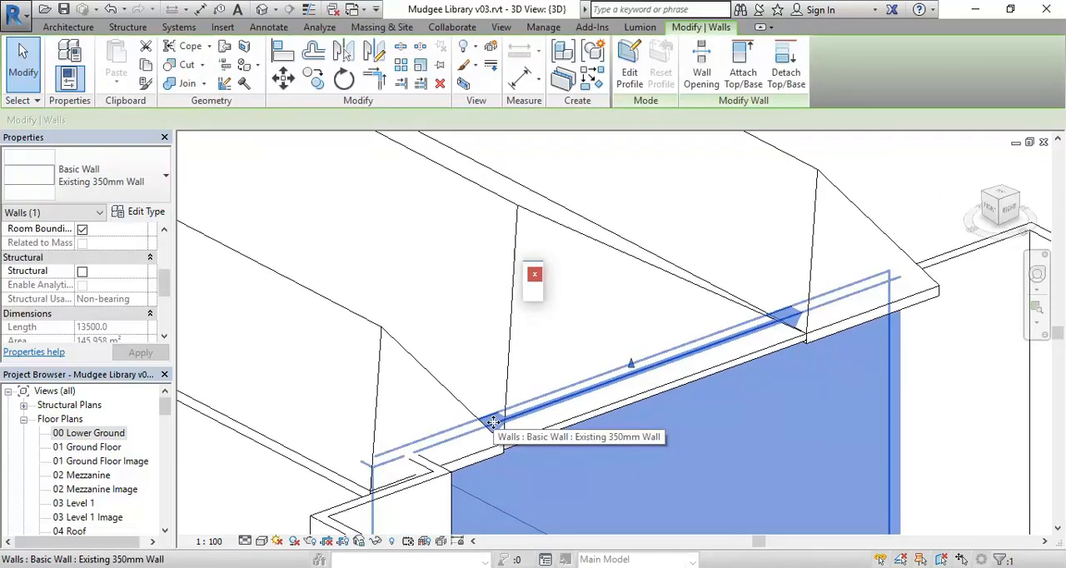
left_click(748, 66)
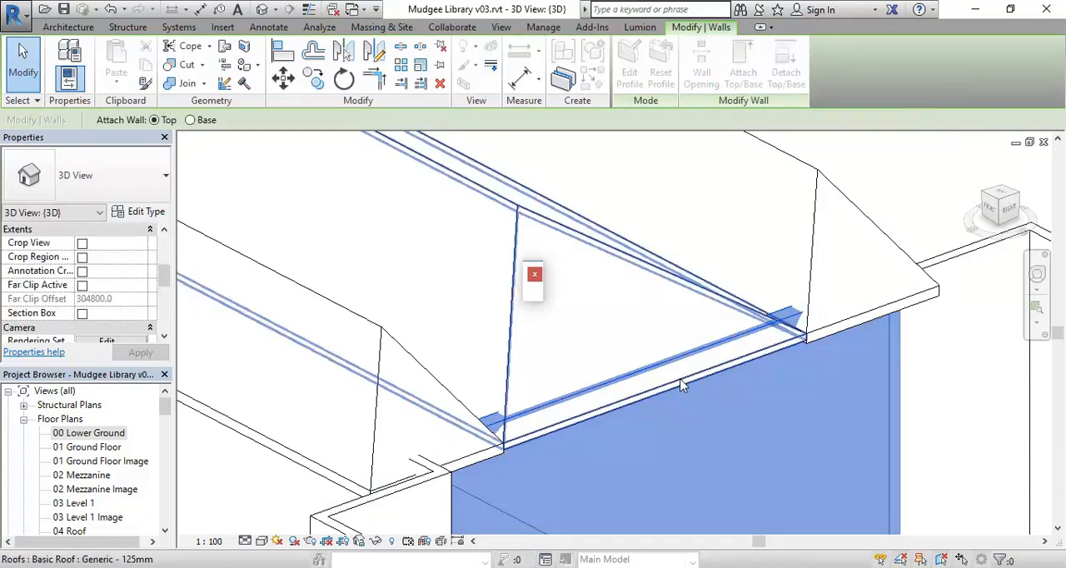
left_click(681, 385)
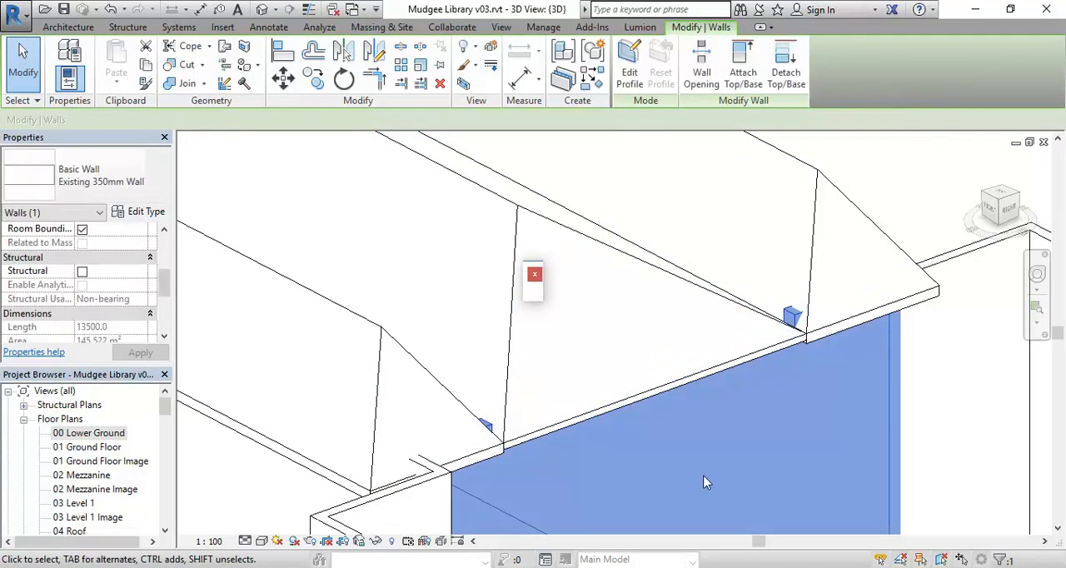
left_click(743, 69)
left_click(829, 333)
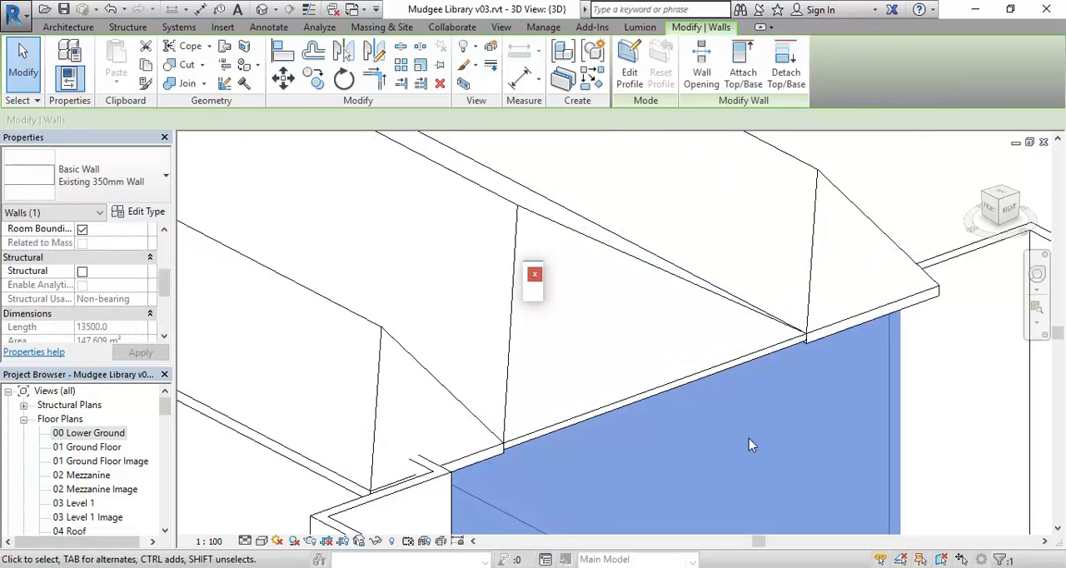
key("Escape")
Select the central roof and examine where its west end meets the U-shaped roof up close
middle_click_drag(733, 417, 614, 409)
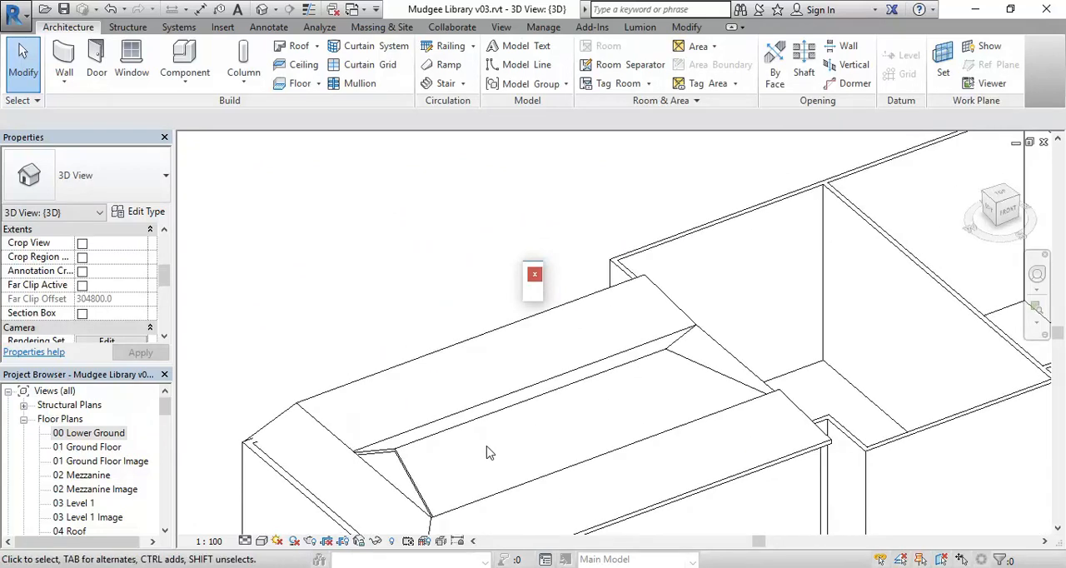
scroll(425, 486, "up", 3)
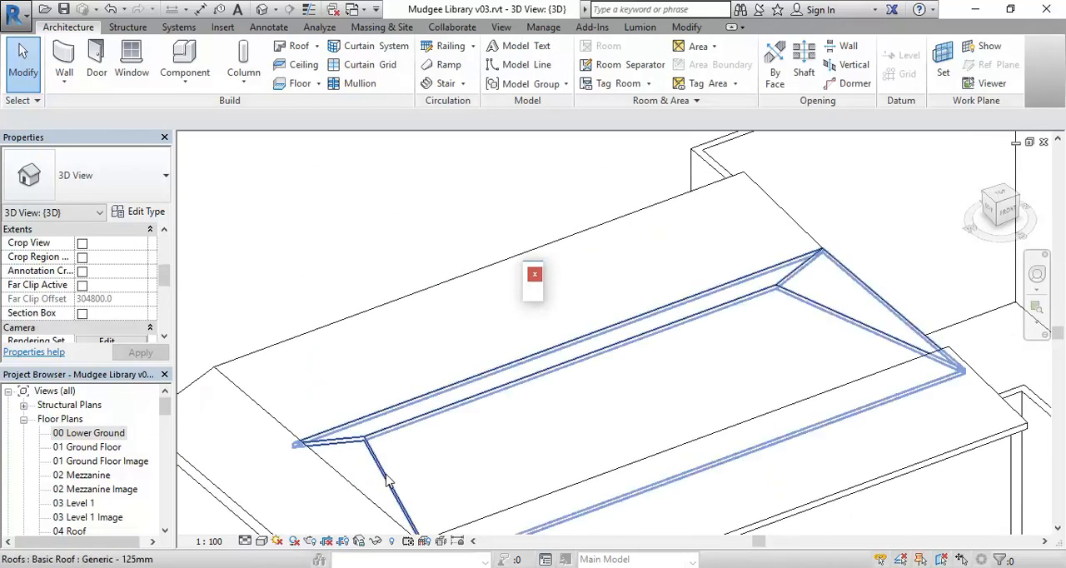
middle_click_drag(487, 441, 414, 445, "shift")
scroll(332, 298, "up", 3)
left_click(318, 315)
middle_click_drag(386, 345, 561, 359)
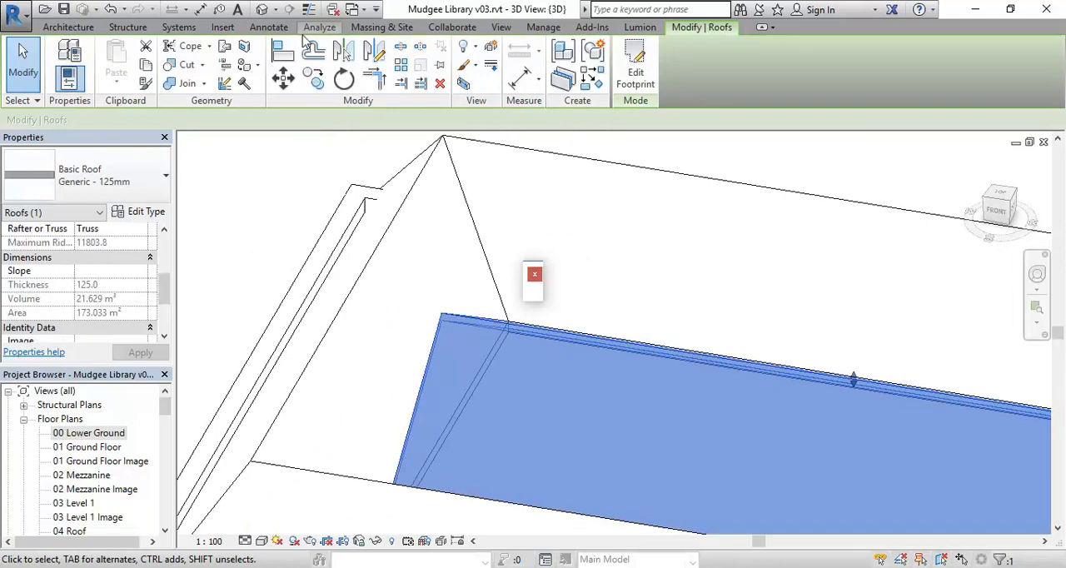
left_click(74, 28)
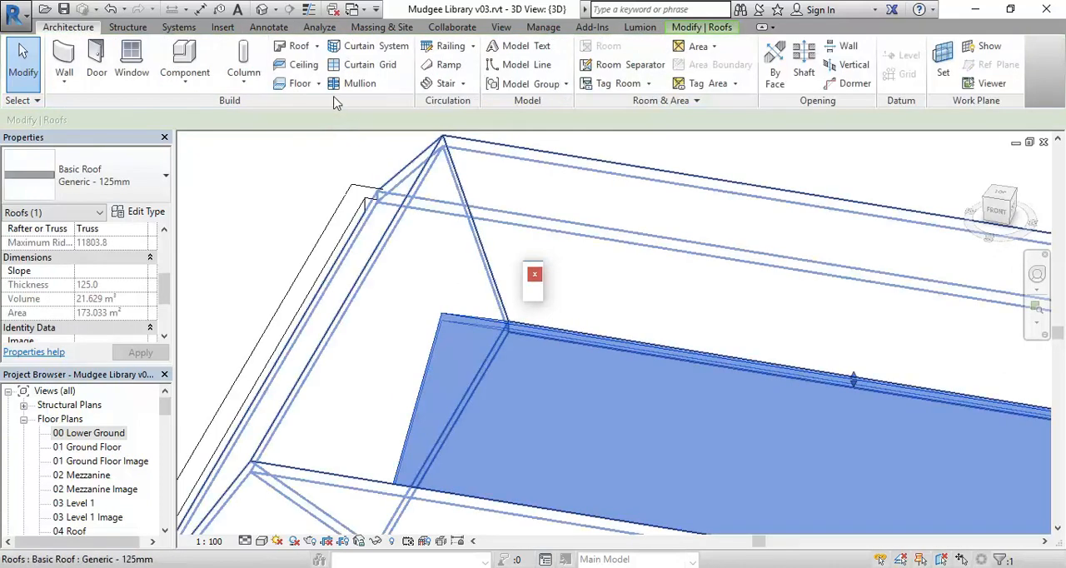
left_click(318, 48)
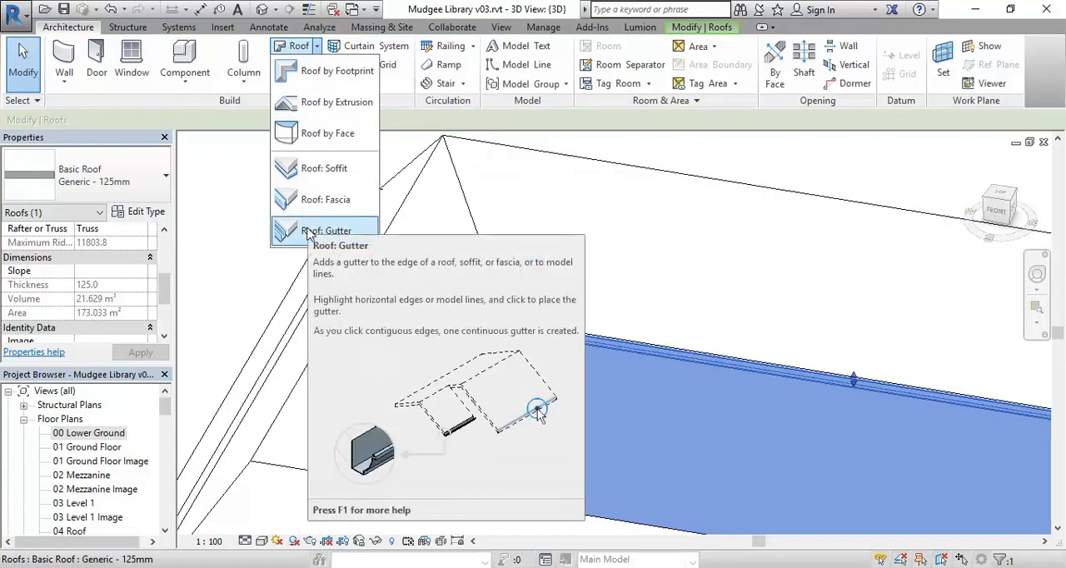
left_click(426, 122)
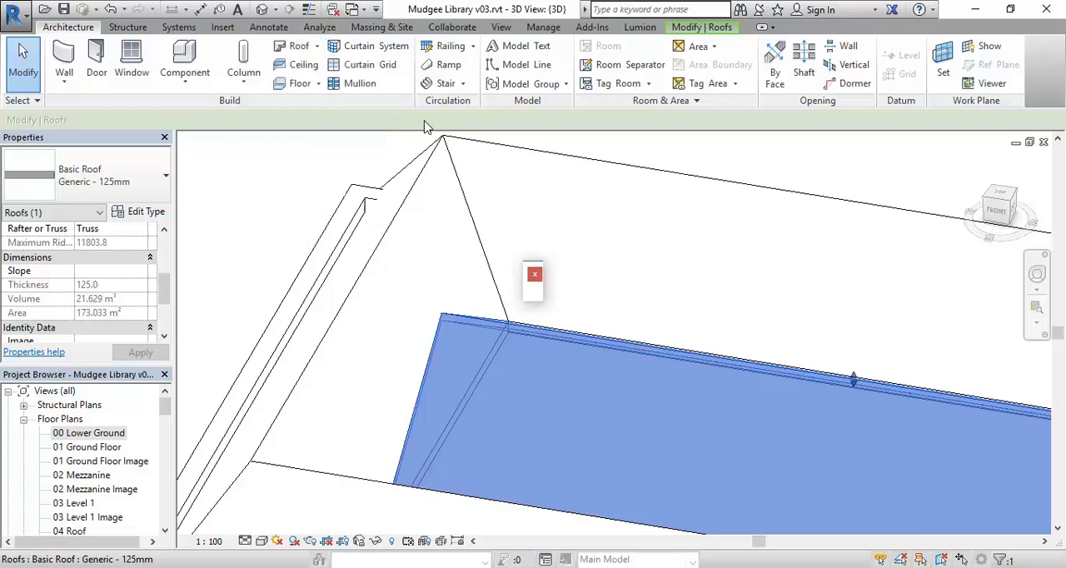
left_click(701, 28)
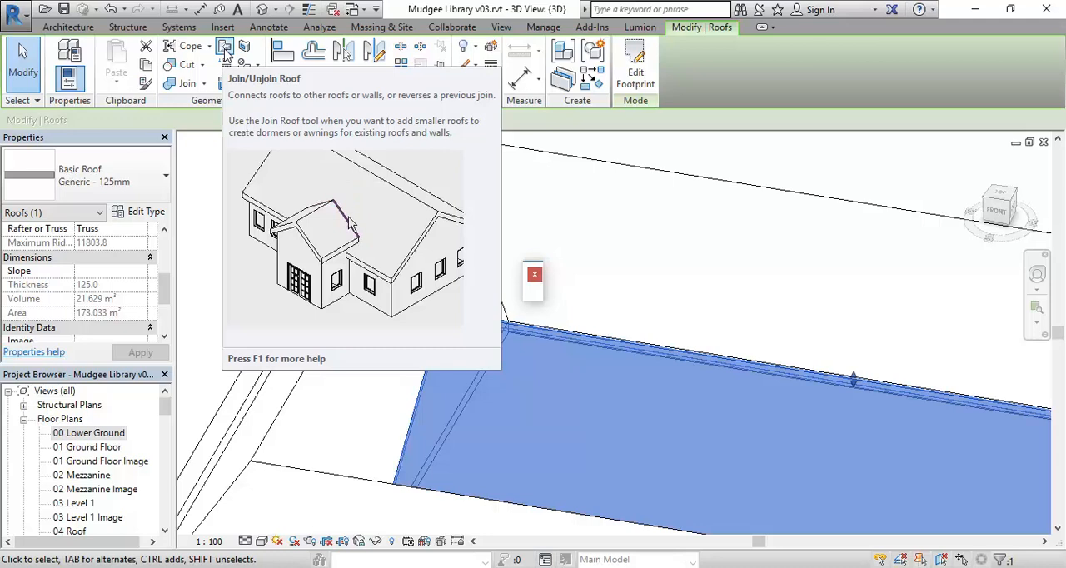
Use Join/Unjoin Roof to extend the central roof's west end edge to the U-shaped roof's sloping face
left_click(224, 48)
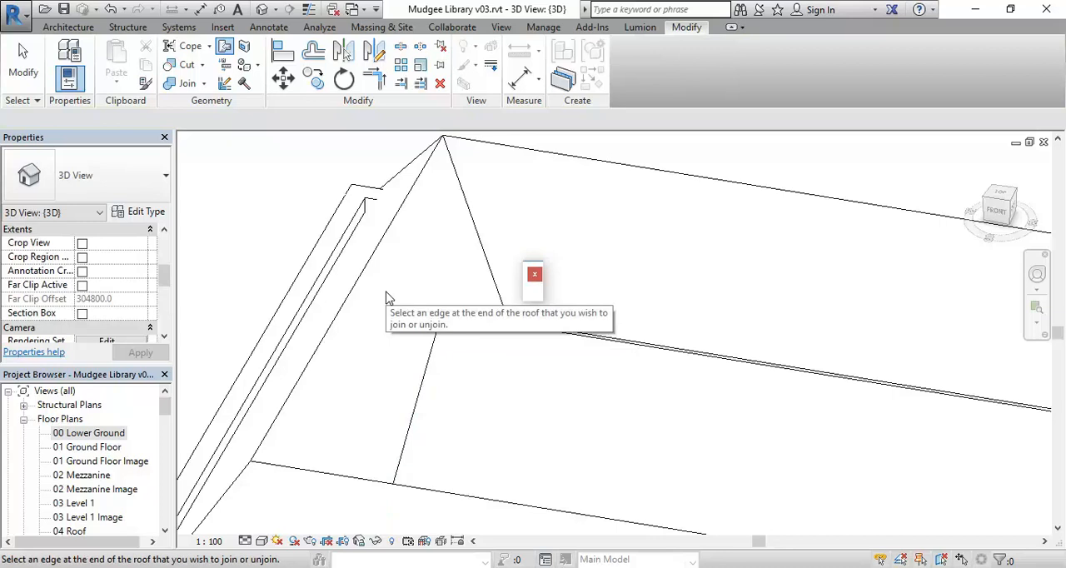
left_click(432, 376)
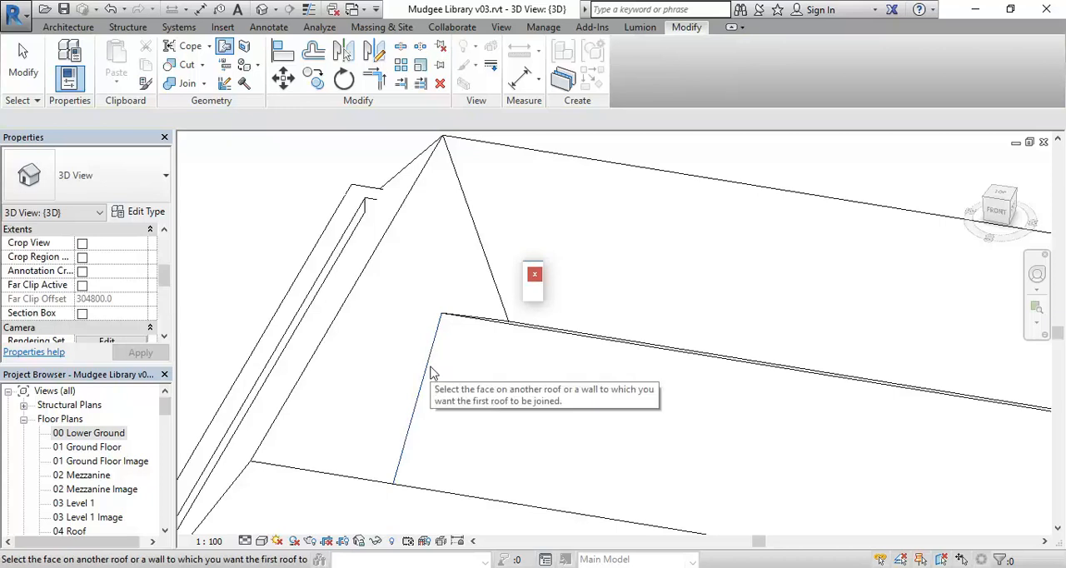
left_click(319, 354)
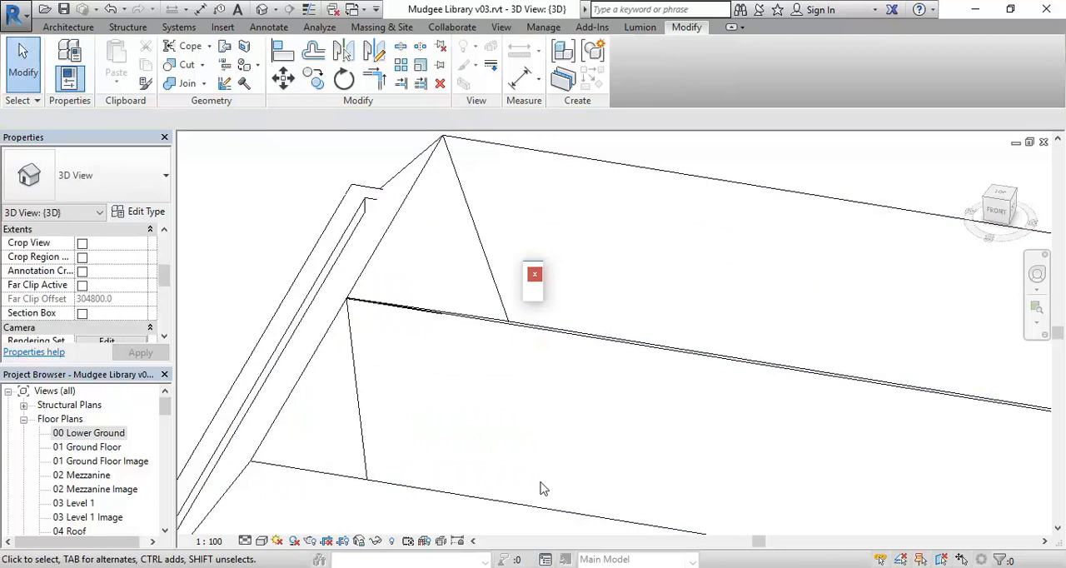
middle_click_drag(516, 366, 491, 360, "shift")
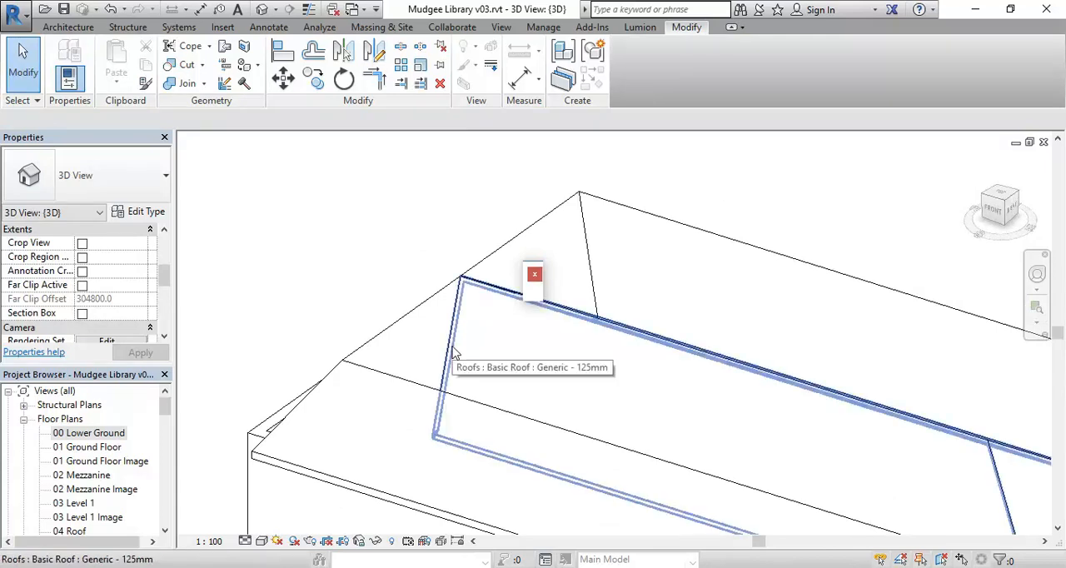
left_click(454, 354)
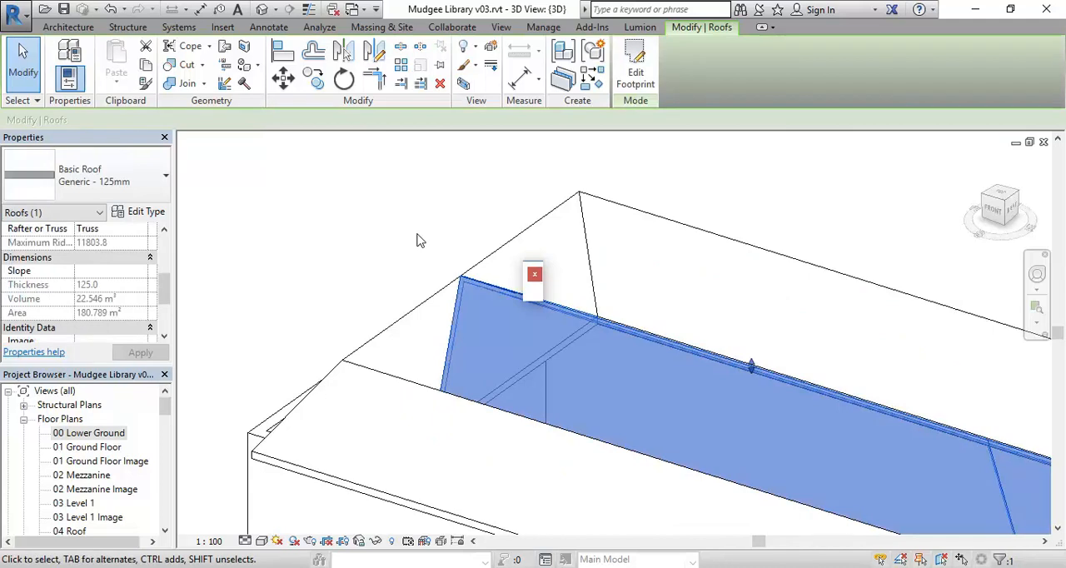
left_click(635, 71)
middle_click_drag(624, 309, 400, 312)
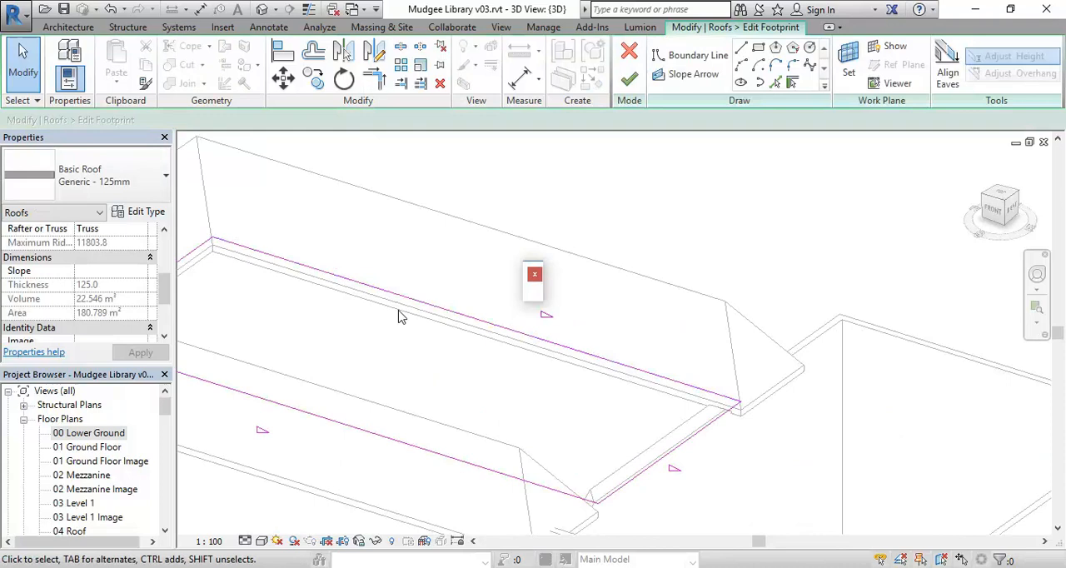
left_click(398, 441)
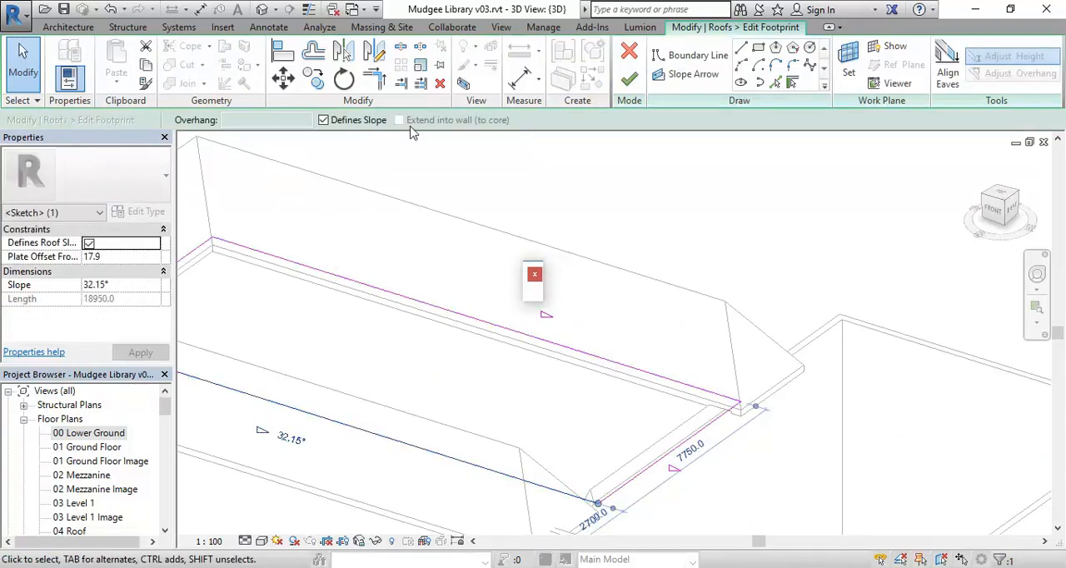
left_click(620, 51)
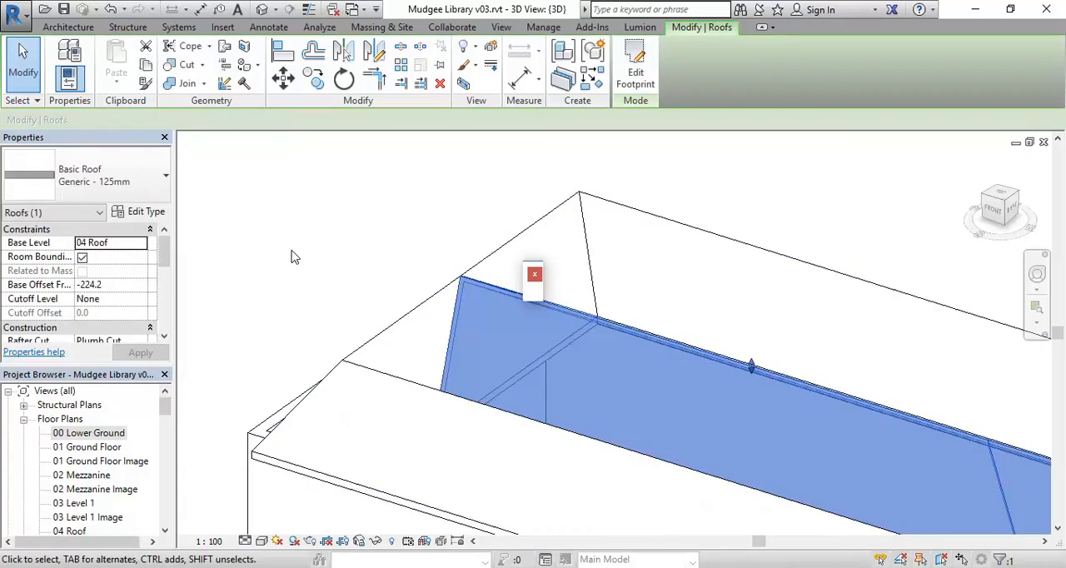
left_click(292, 251)
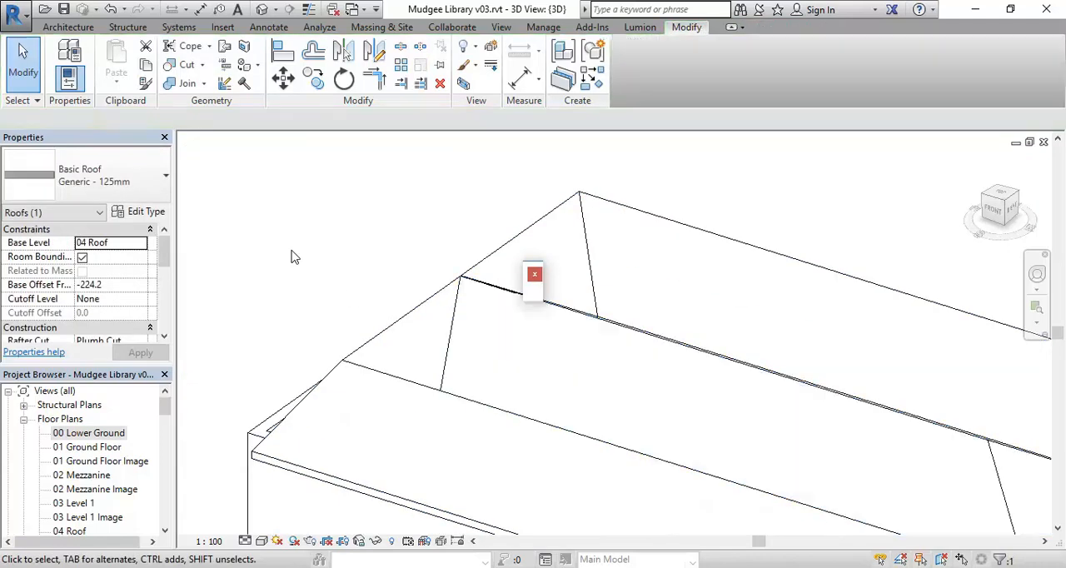
Examine the joined roofs and the adjoining unroofed wall blocks from several angles in the 3D view
scroll(292, 251, "down", 2)
middle_click_drag(292, 251, 309, 257)
scroll(309, 256, "down", 1)
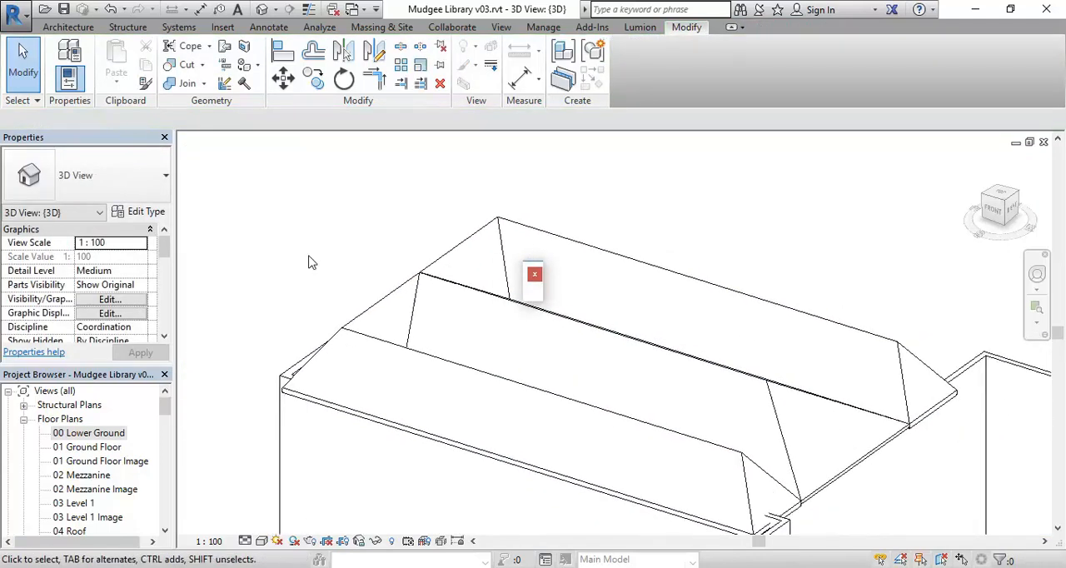
scroll(330, 230, "down", 1)
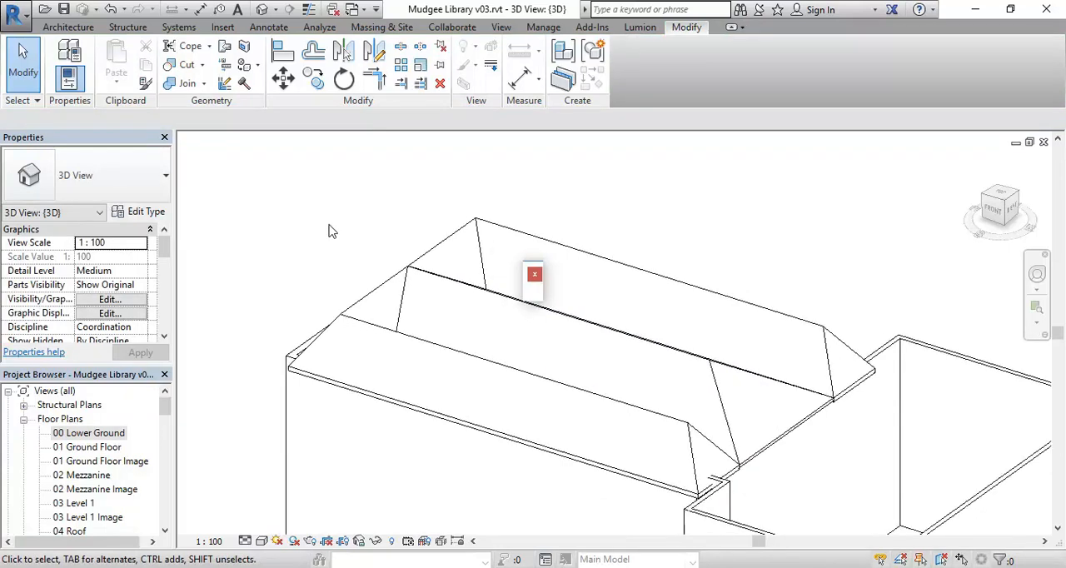
middle_click_drag(381, 375, 421, 355, "shift")
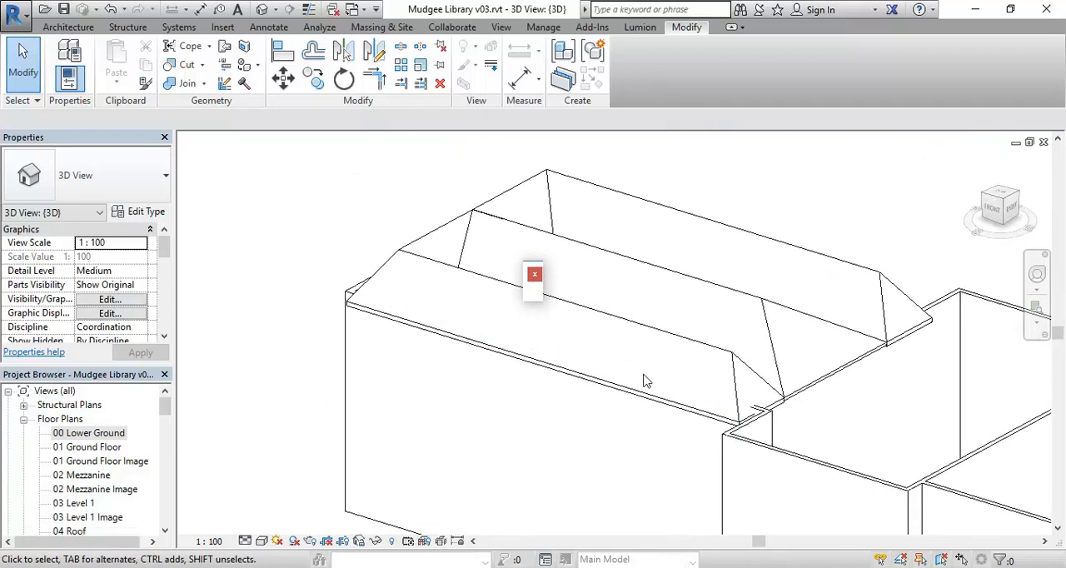
middle_click_drag(642, 376, 327, 331)
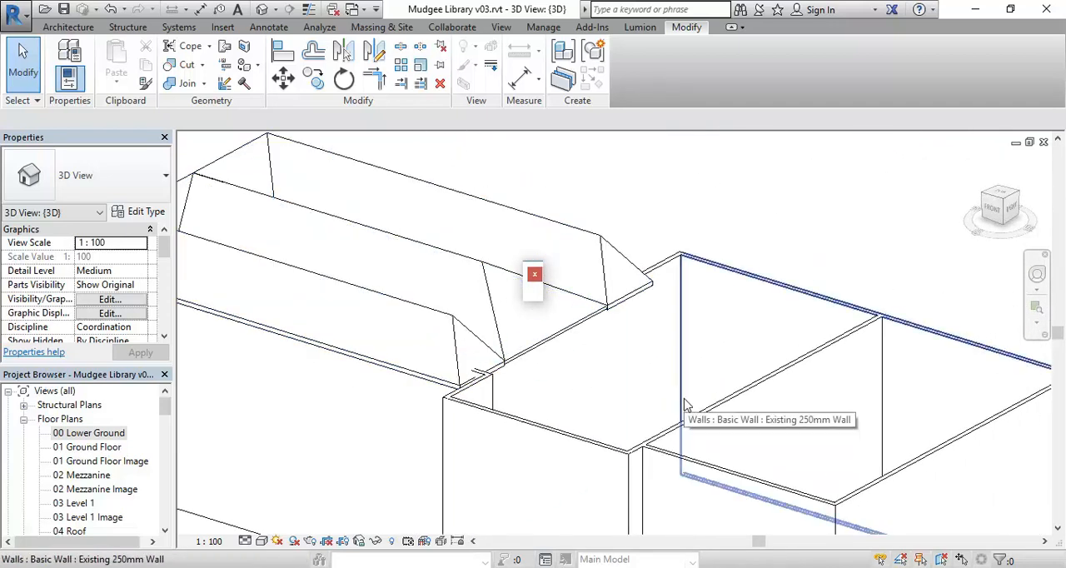
scroll(582, 395, "down", 2)
middle_click_drag(578, 395, 553, 466)
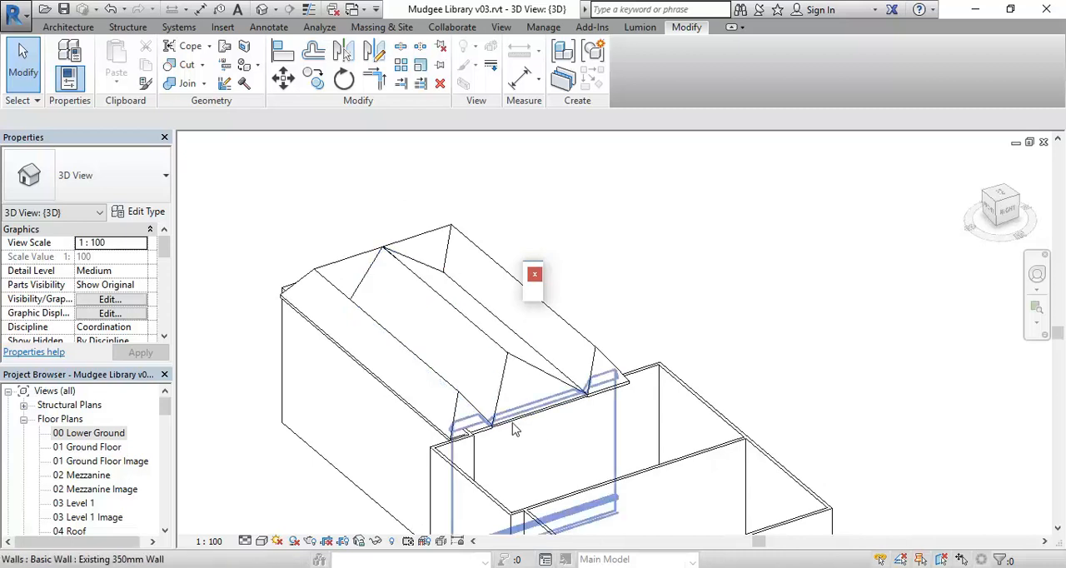
scroll(483, 510, "down", 1)
middle_click_drag(488, 515, 470, 451)
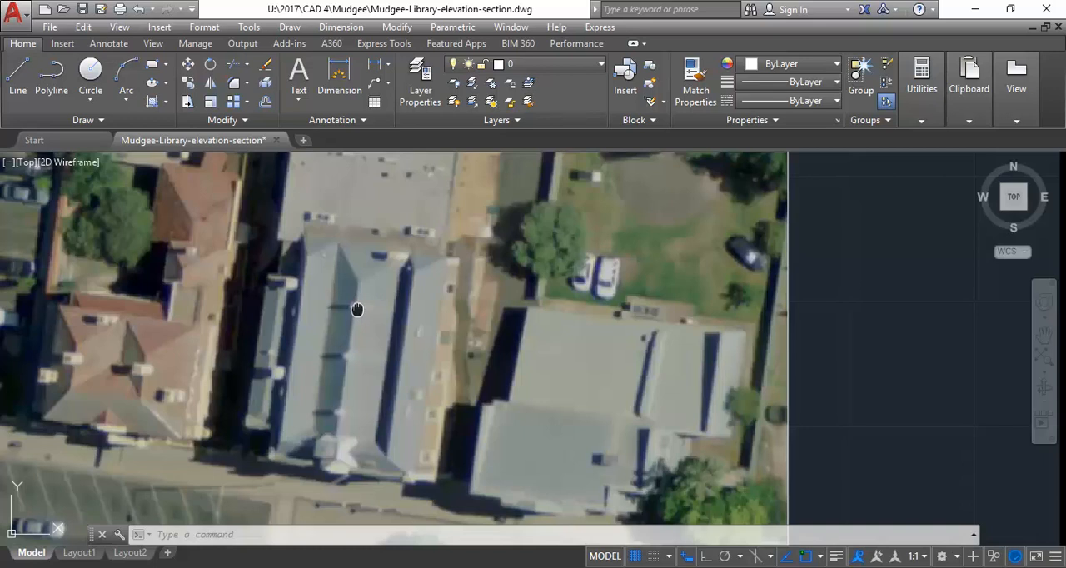
Switch to AutoCAD, study the roof shapes of the long building and adjoining flat-roofed block in the aerial photo, and return to Revit
scroll(354, 307, "down", 3)
scroll(360, 327, "up", 2)
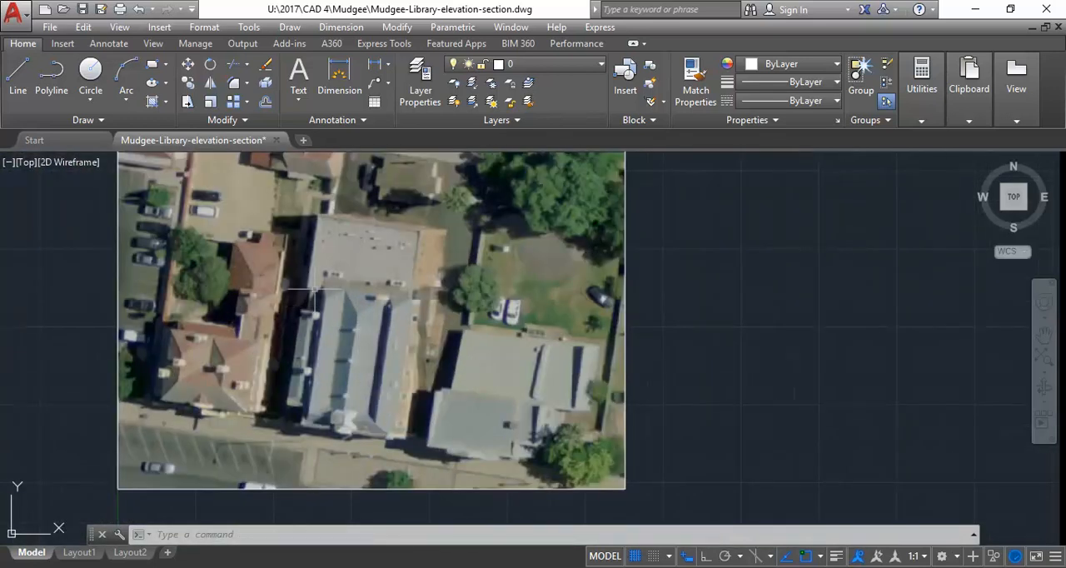
middle_click_drag(390, 236, 365, 289)
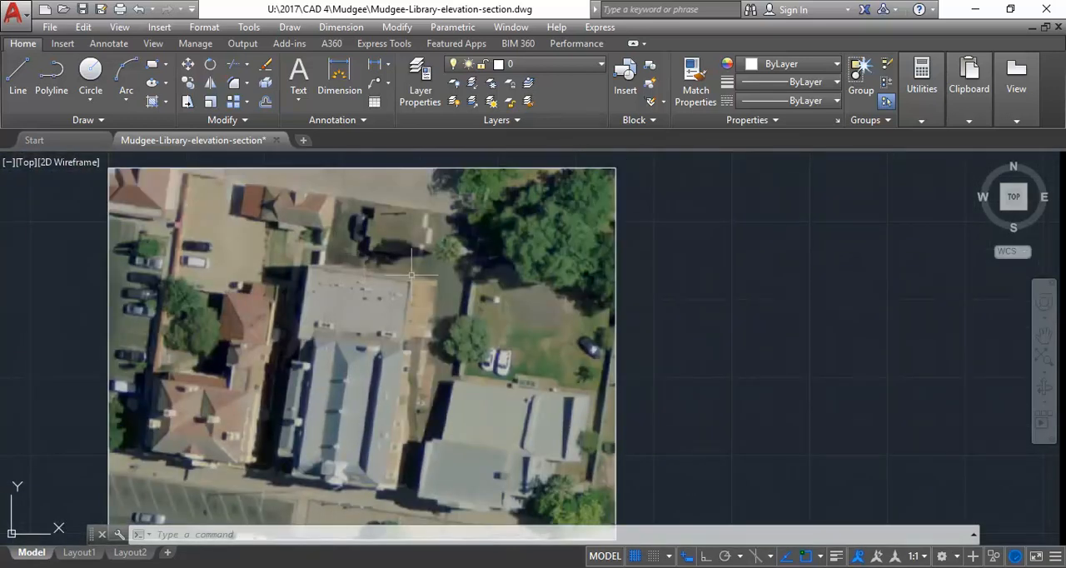
scroll(333, 259, "up", 4)
scroll(333, 259, "down", 2)
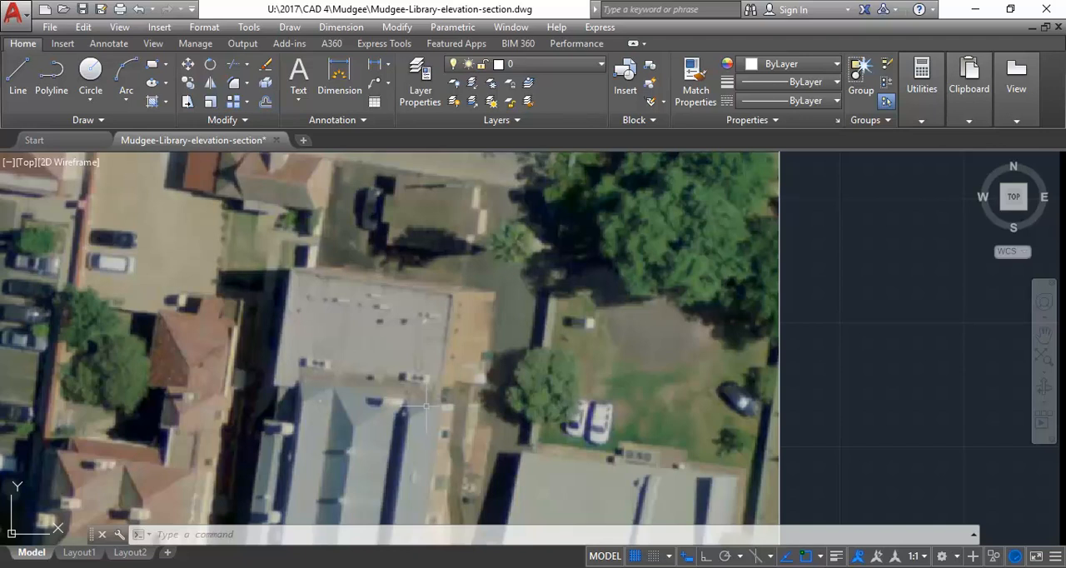
middle_click_drag(284, 346, 325, 284)
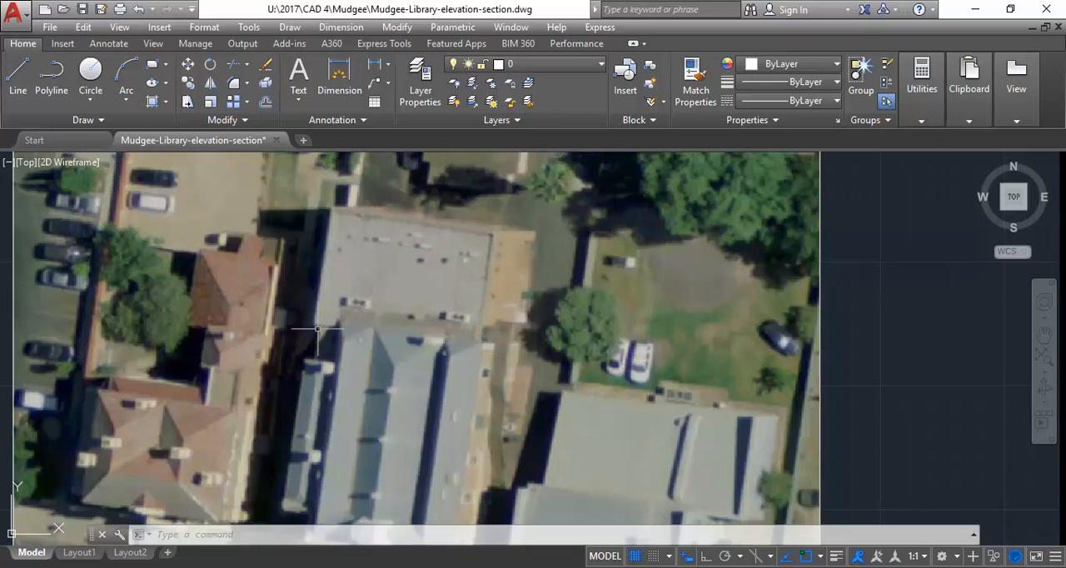
mouse_move(373, 344)
middle_mouse_down()
mouse_move(372, 299)
mouse_move(345, 340)
middle_mouse_up()
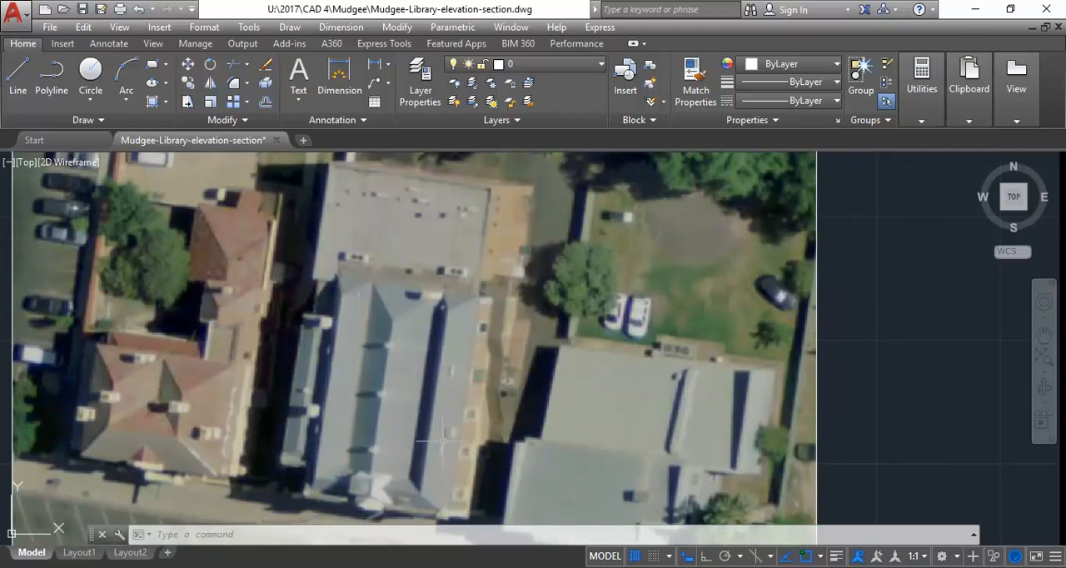
middle_click_drag(436, 445, 415, 408)
middle_click_drag(403, 291, 403, 353)
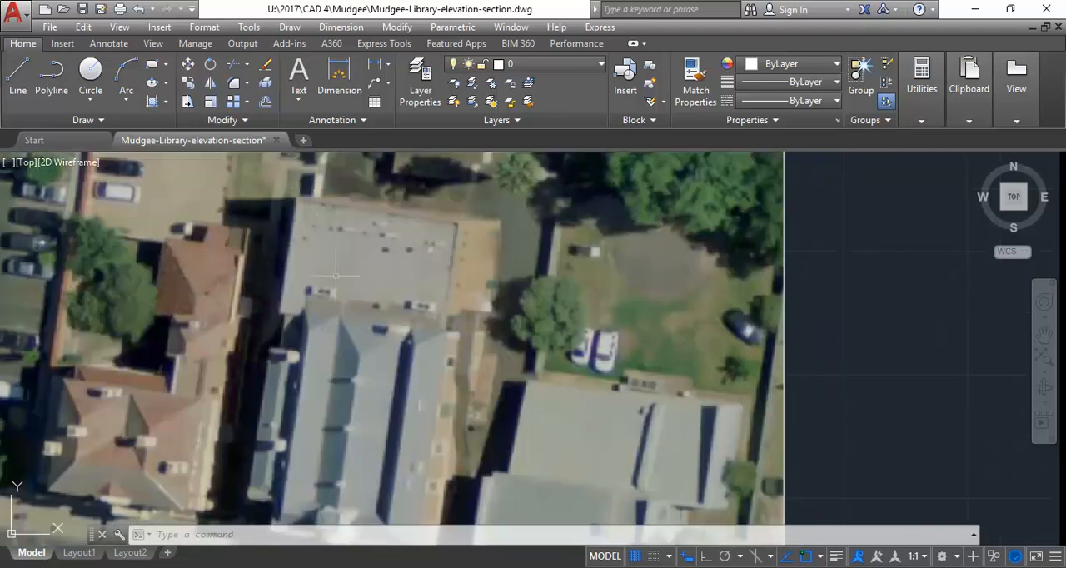
left_click(968, 80)
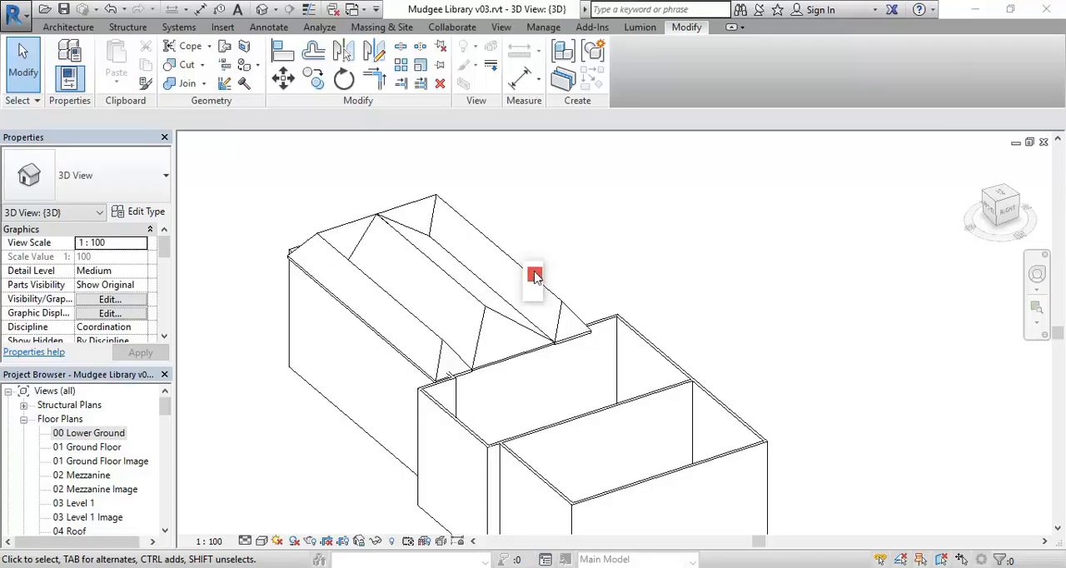
scroll(535, 277, "up", 1)
left_click(502, 329)
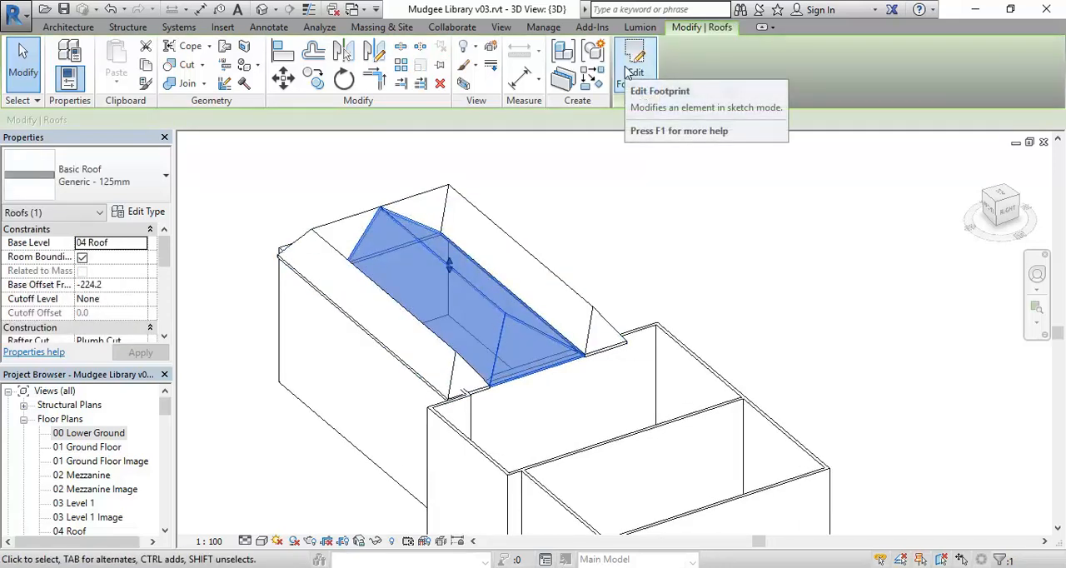
left_click(621, 207)
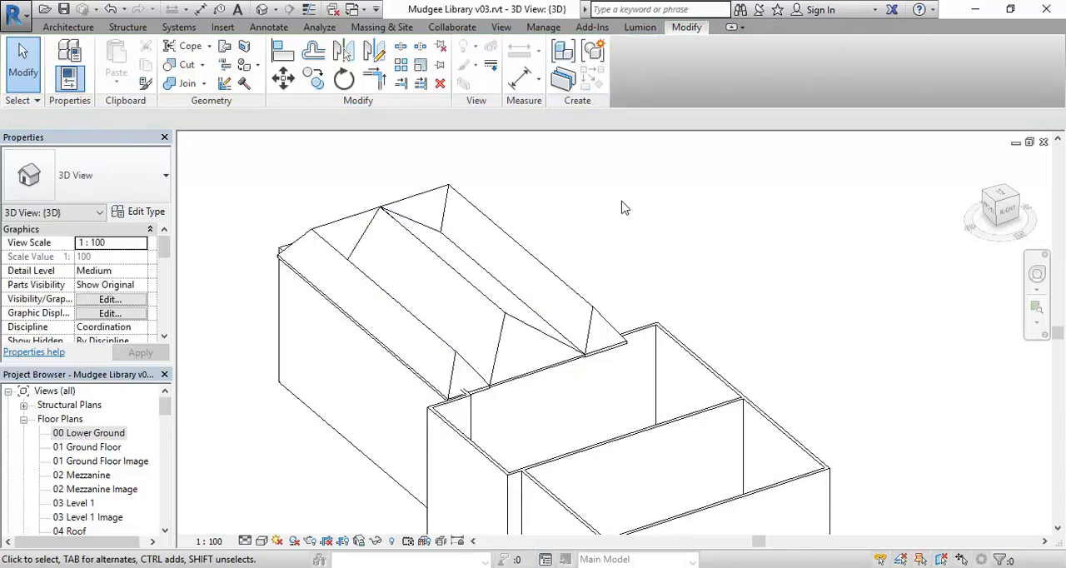